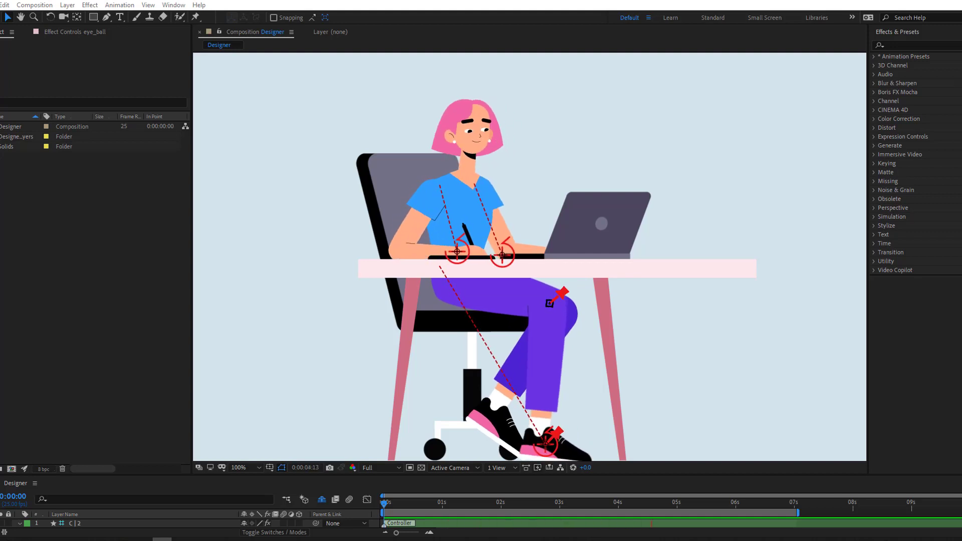
Open the Designer composition to show its part layers such as line, table, laptop and eye_ball
click(75, 523)
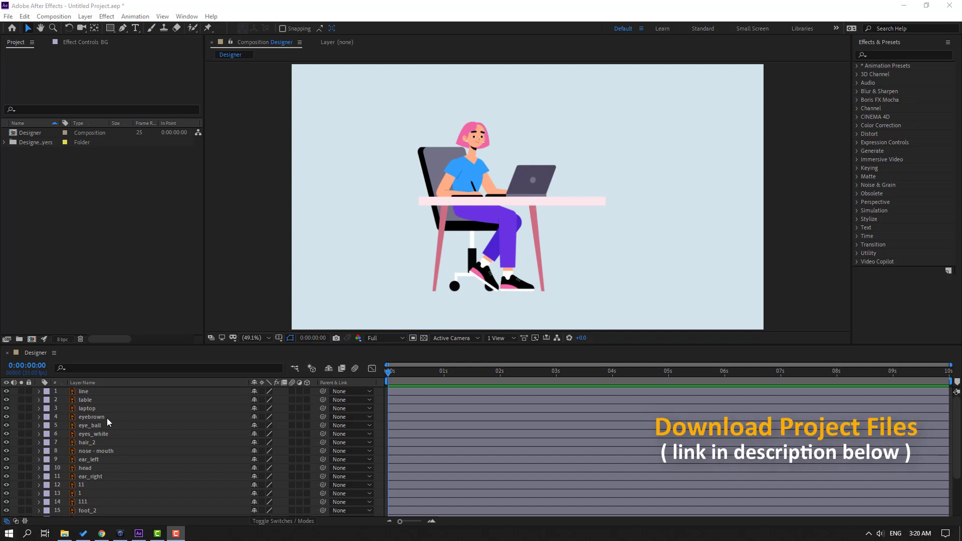
Delete the line layer from the Designer composition
click(81, 394)
scroll(408, 224, down, 2)
scroll(407, 242, up, 2)
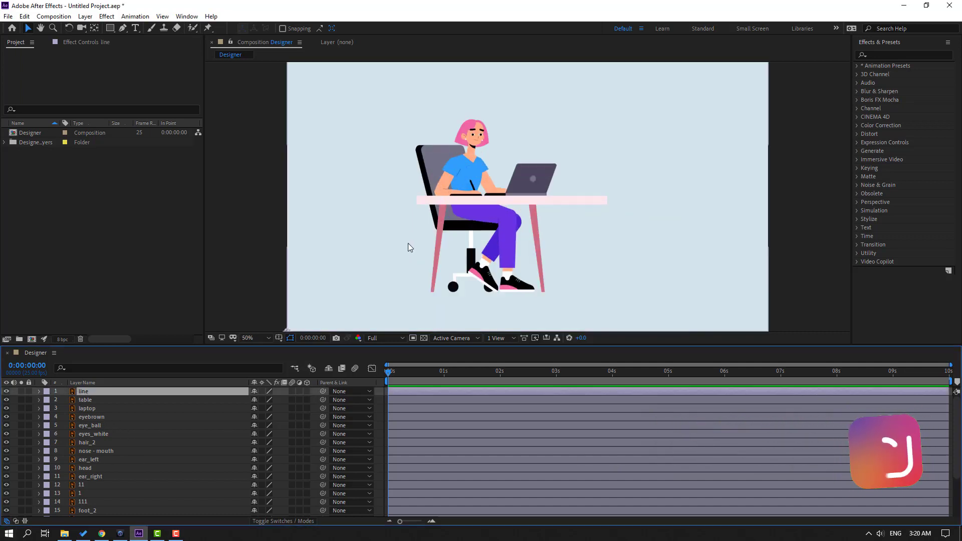
key(Delete)
Lock the table, laptop, BG and chair layers so they can't move
click(83, 392)
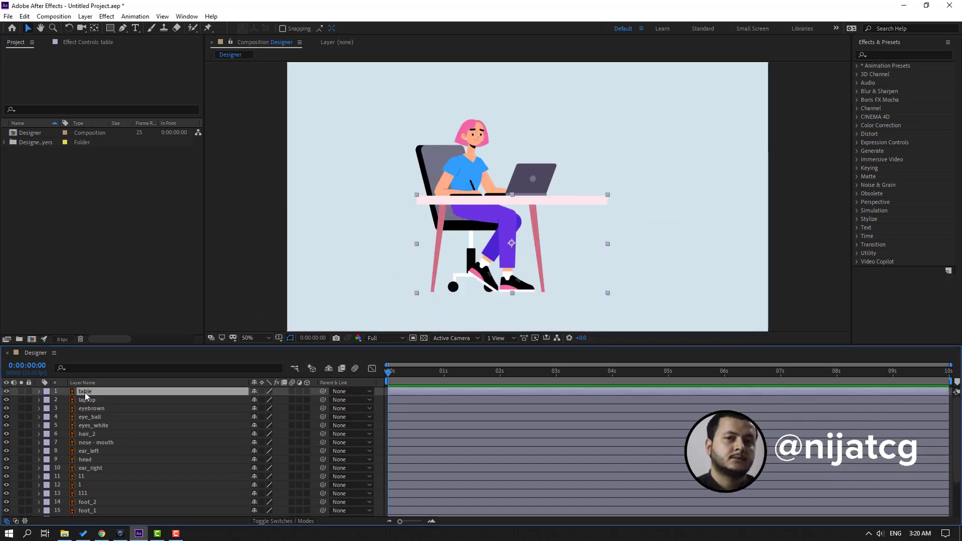
click(29, 391)
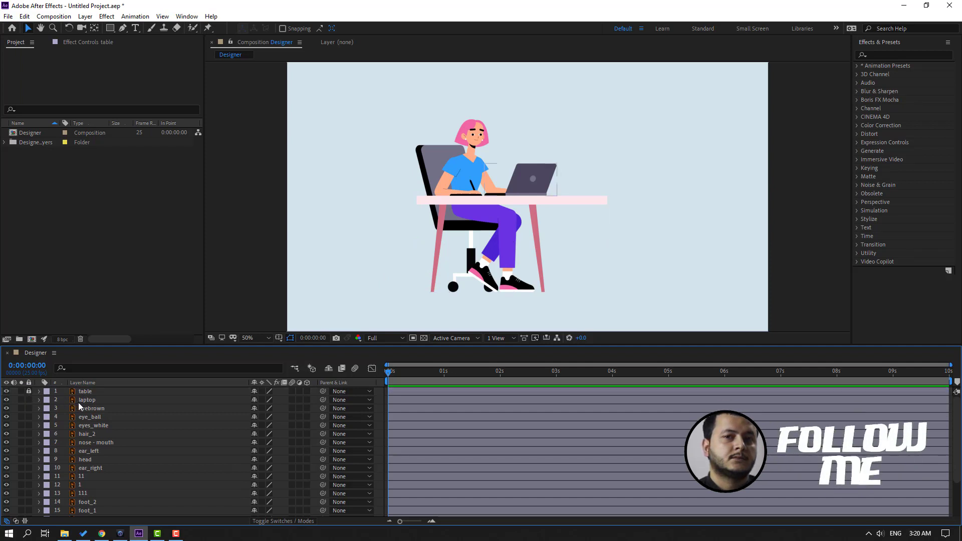
click(33, 401)
key(F2)
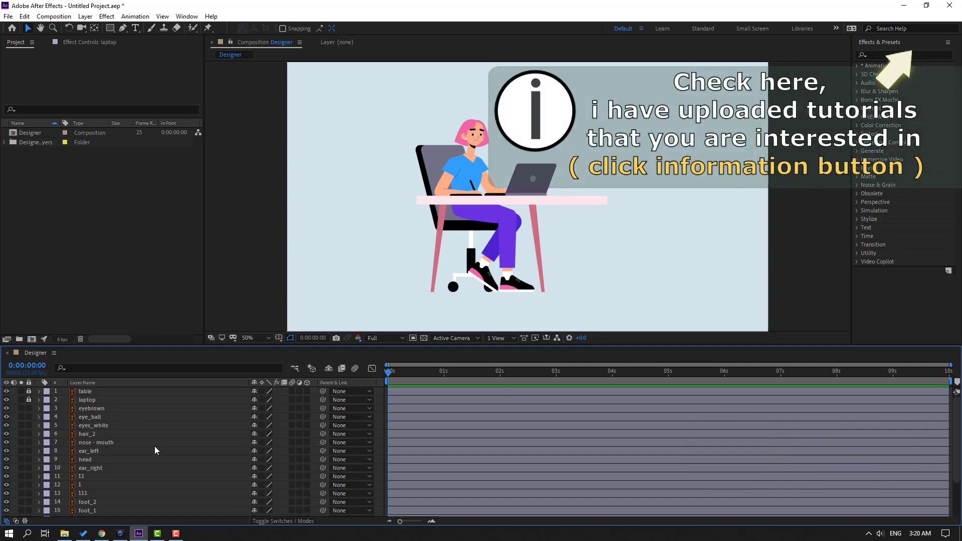
scroll(156, 450, down, 2)
click(33, 511)
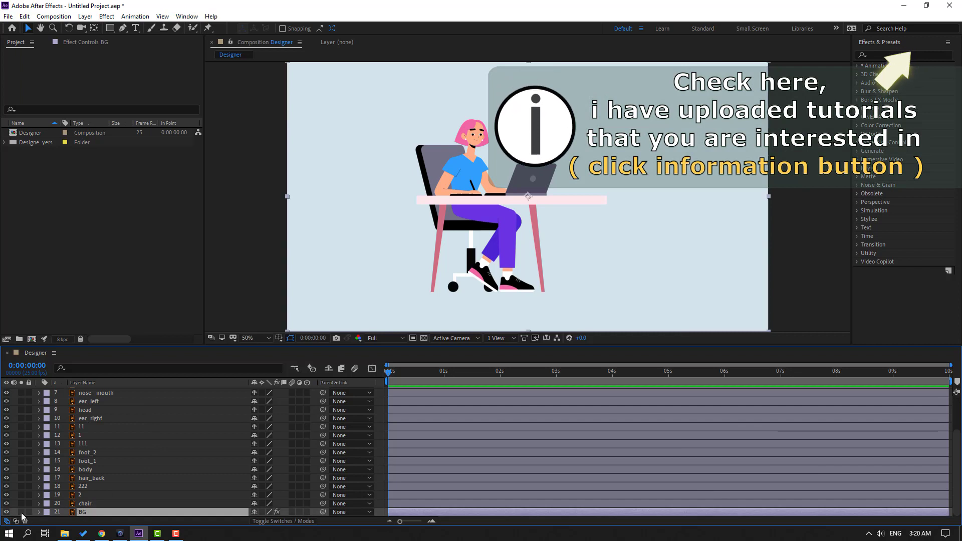
click(29, 512)
click(33, 503)
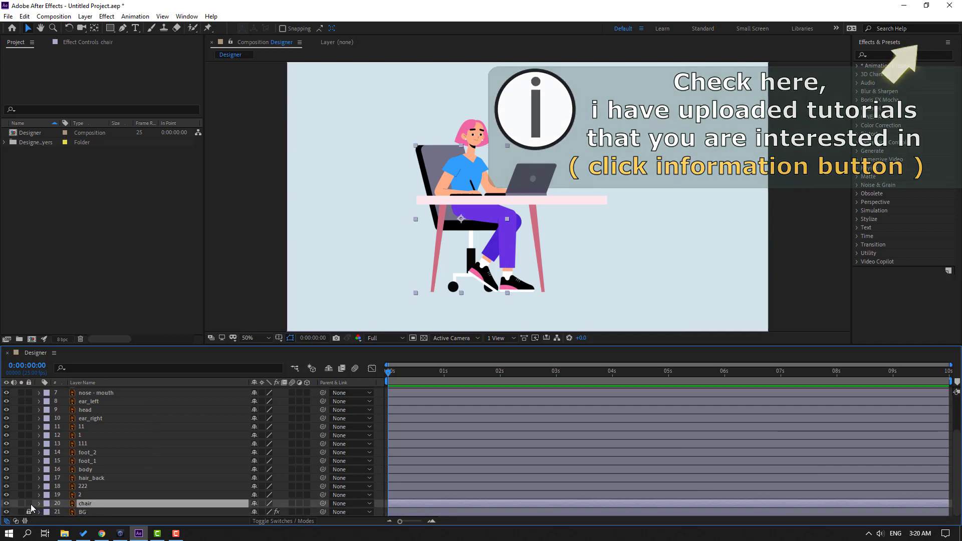
click(29, 503)
scroll(137, 416, up, 2)
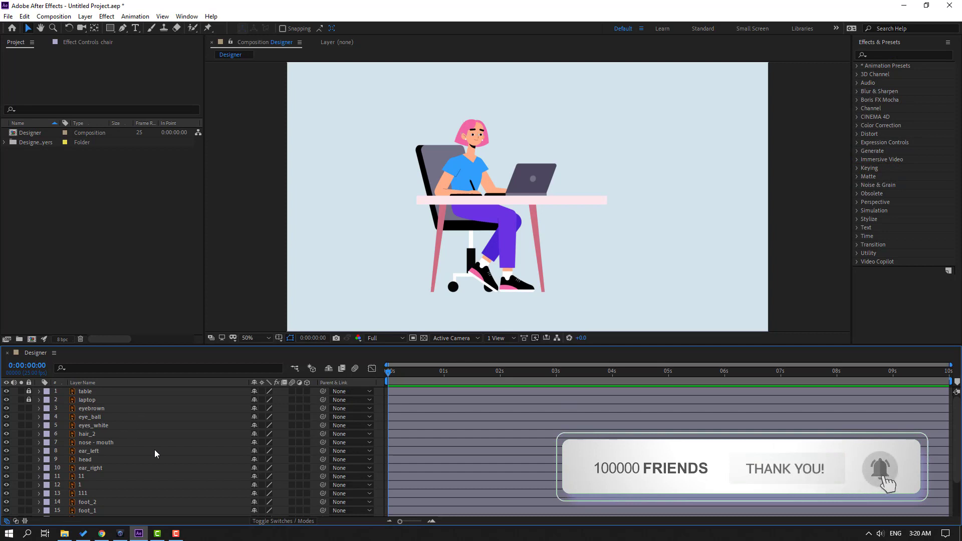
scroll(113, 467, down, 1)
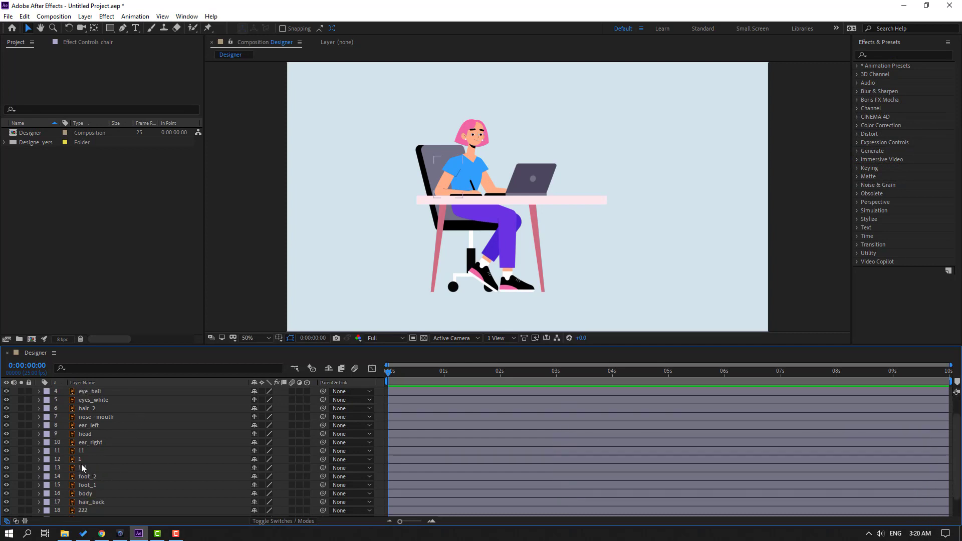
click(69, 461)
Move layer 1's anchor point to its lower-left end with the Pan Behind tool
click(21, 459)
scroll(519, 189, up, 4)
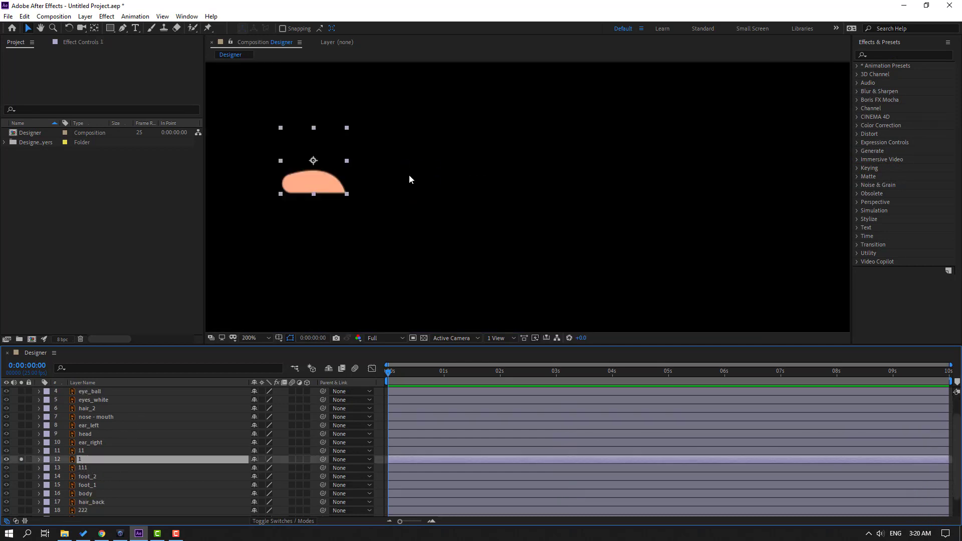
mouse_move(408, 174)
mouse_down()
mouse_move(426, 204)
mouse_move(482, 202)
mouse_up()
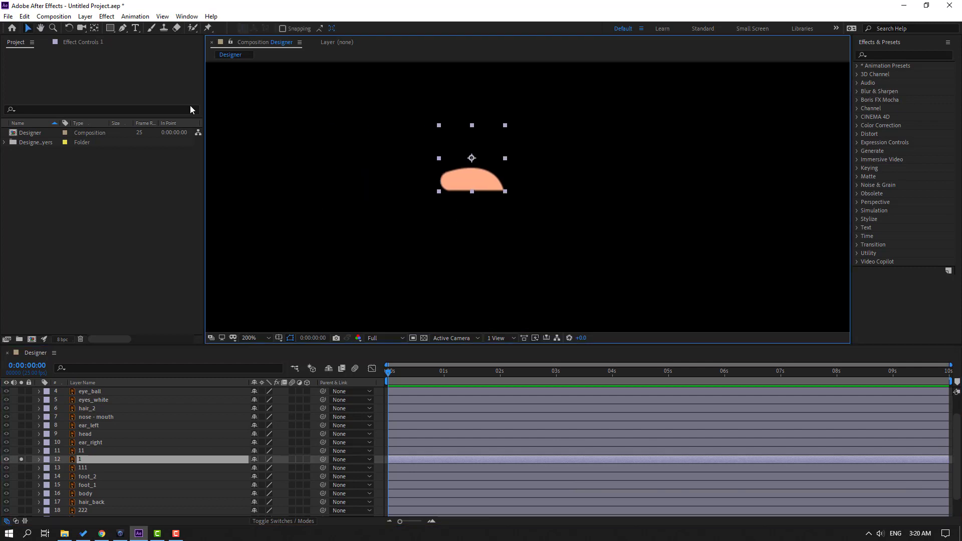
click(93, 29)
drag(471, 158, 446, 180)
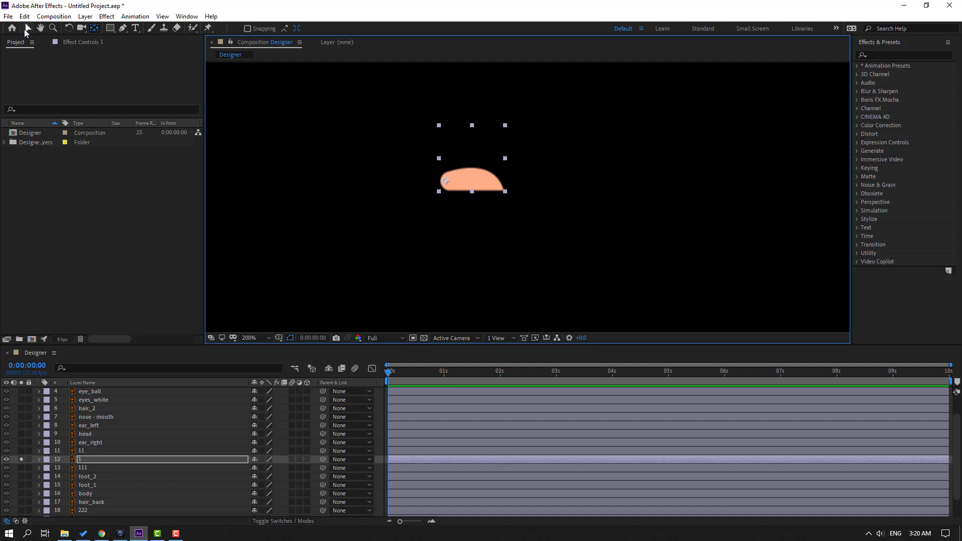
click(26, 29)
click(20, 459)
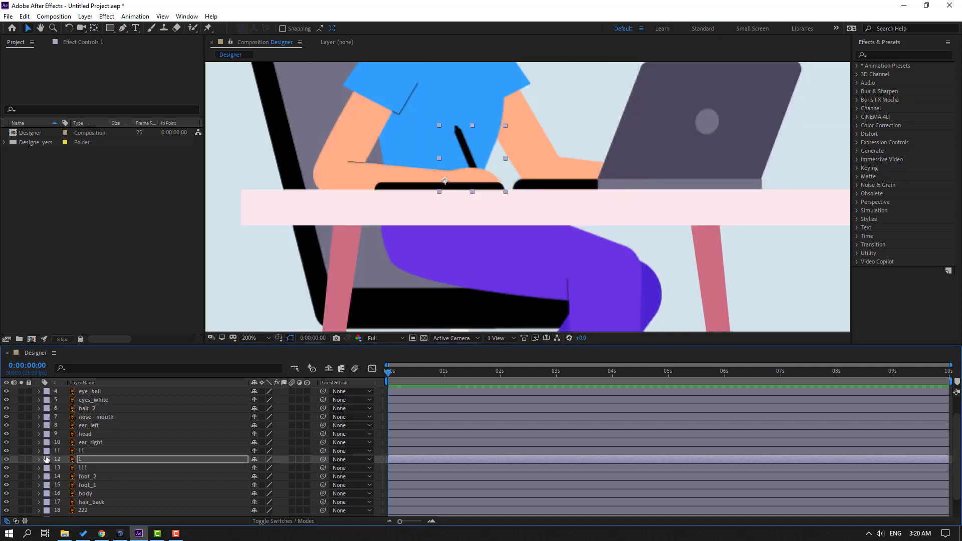
Move layer 11's anchor point to the arm's left end
click(80, 451)
key(F2)
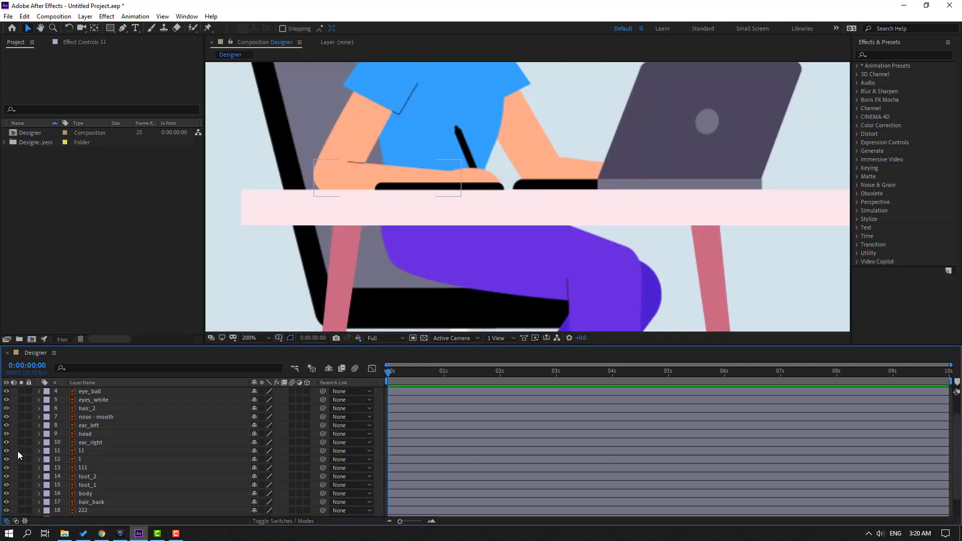
click(21, 451)
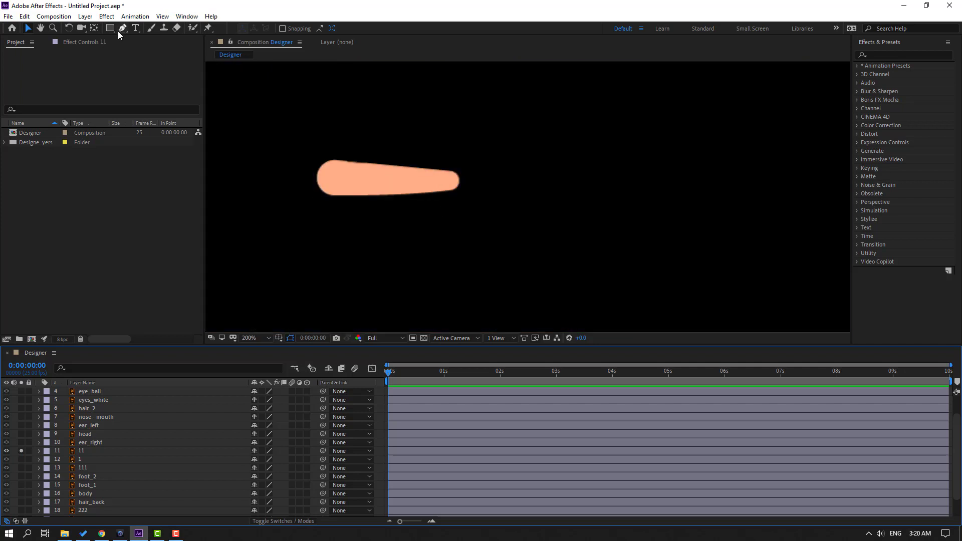
click(99, 29)
click(375, 172)
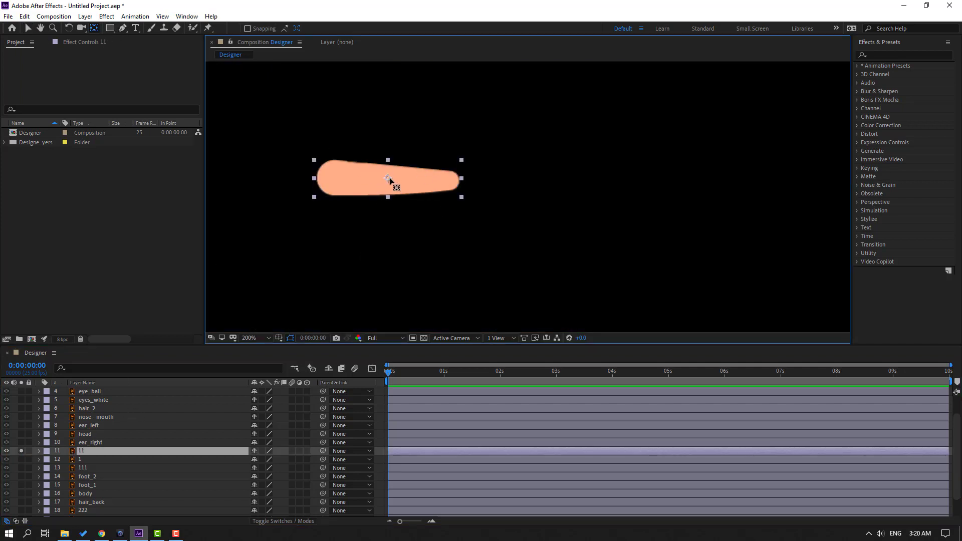
drag(389, 179, 330, 183)
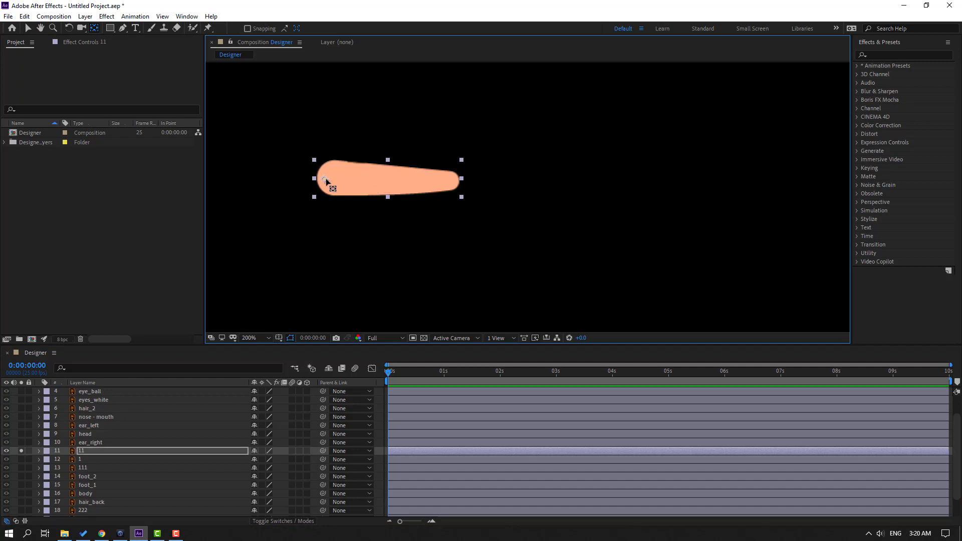
click(28, 30)
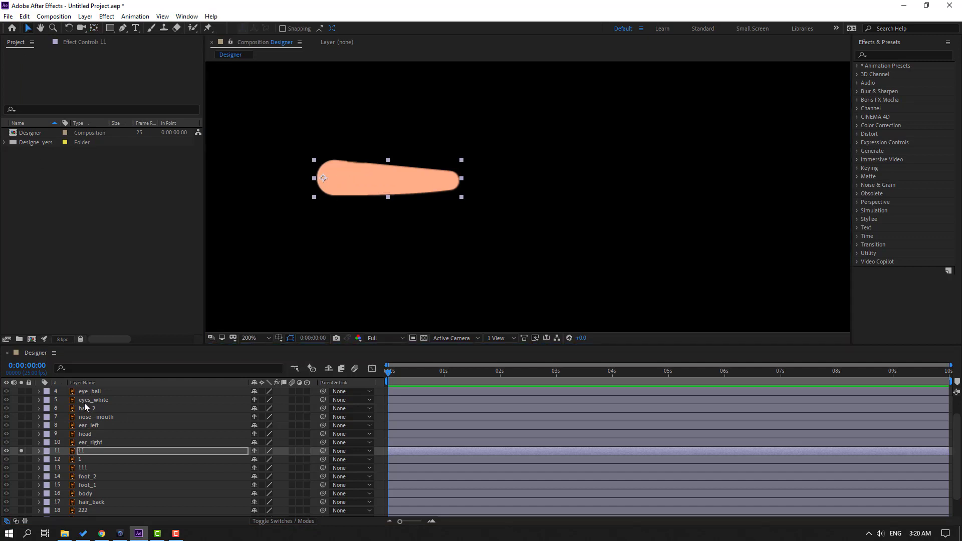
click(20, 451)
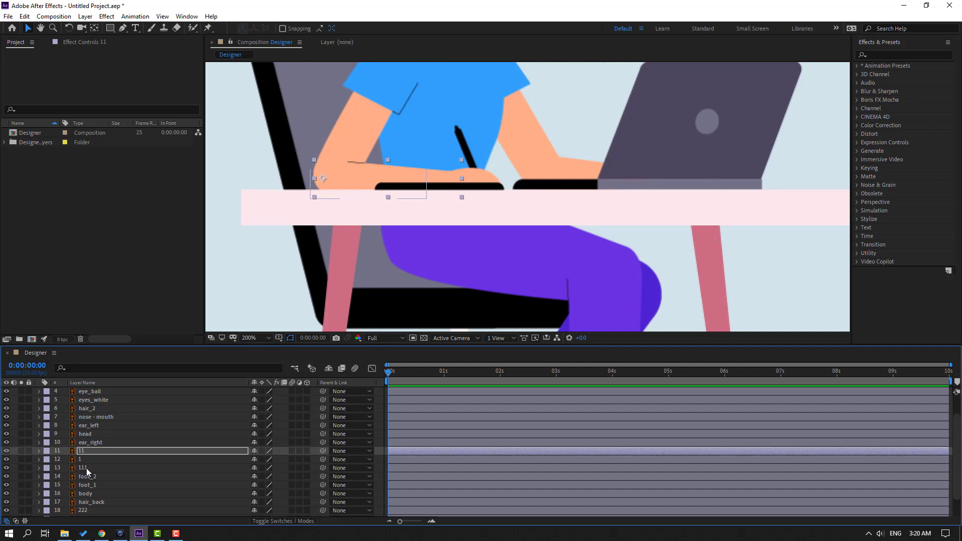
Move layer 111's anchor point up into the blue sleeve at the shoulder
click(86, 467)
click(20, 468)
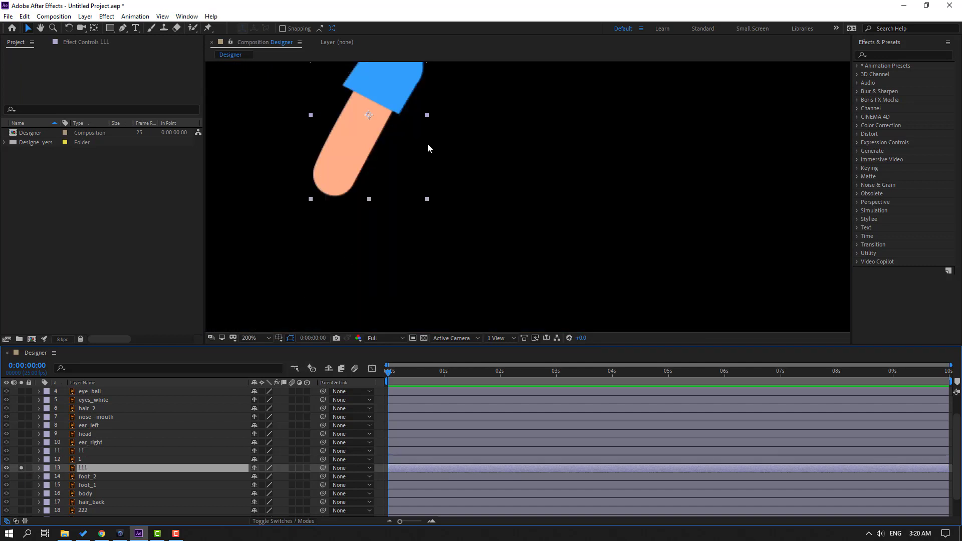
scroll(428, 148, up, 3)
click(94, 28)
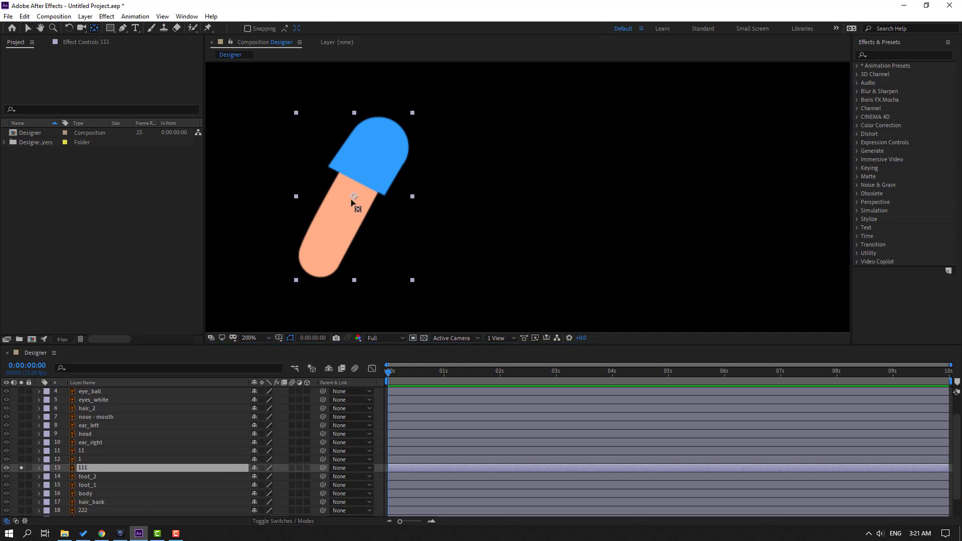
drag(353, 198, 392, 129)
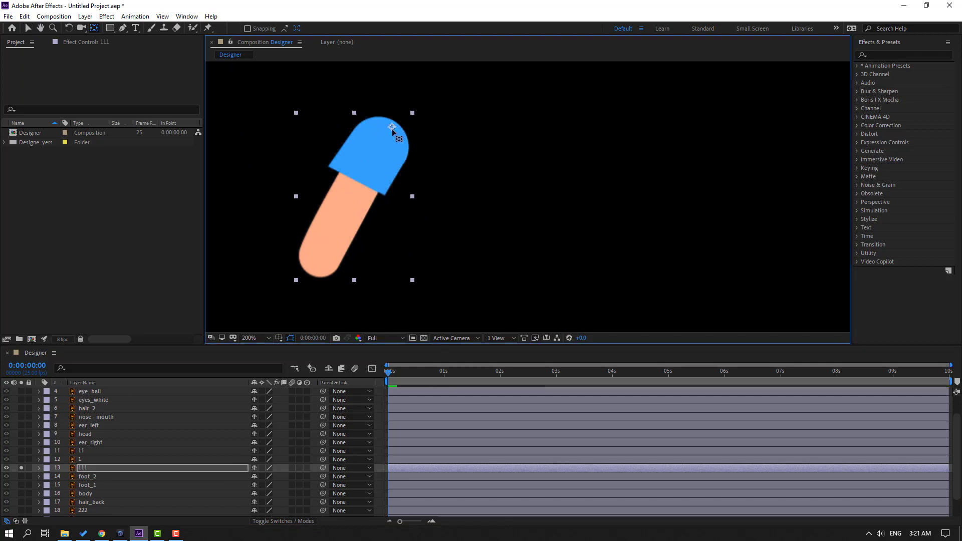
click(28, 27)
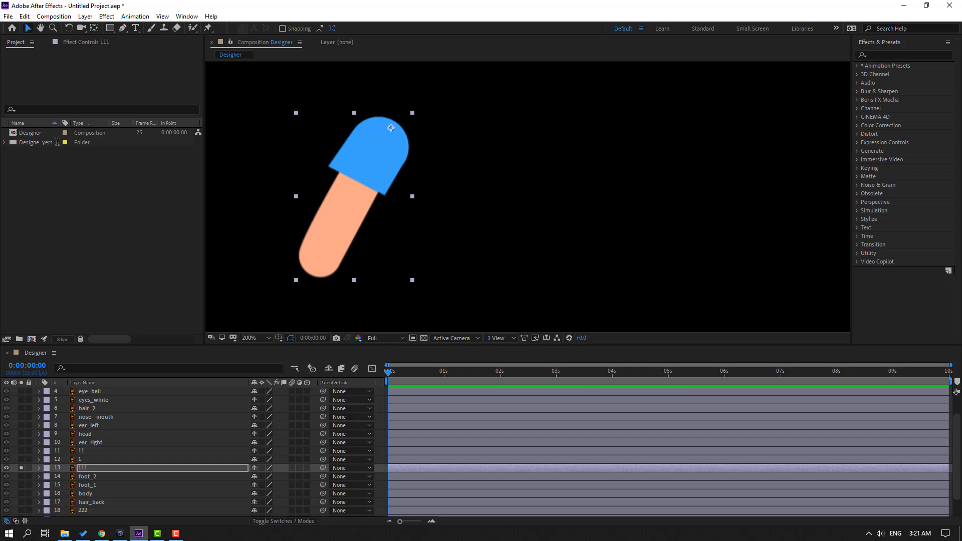
click(21, 468)
key(comma)
click(84, 472)
Nudge arm layers 1, 11 and 111 together slightly left and down
shift+click(80, 460)
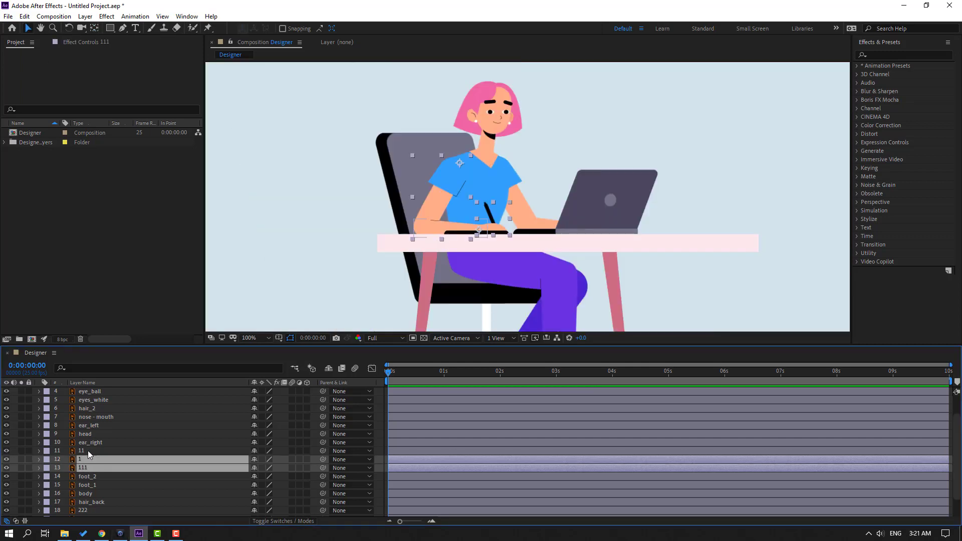
shift+click(88, 450)
drag(455, 179, 452, 183)
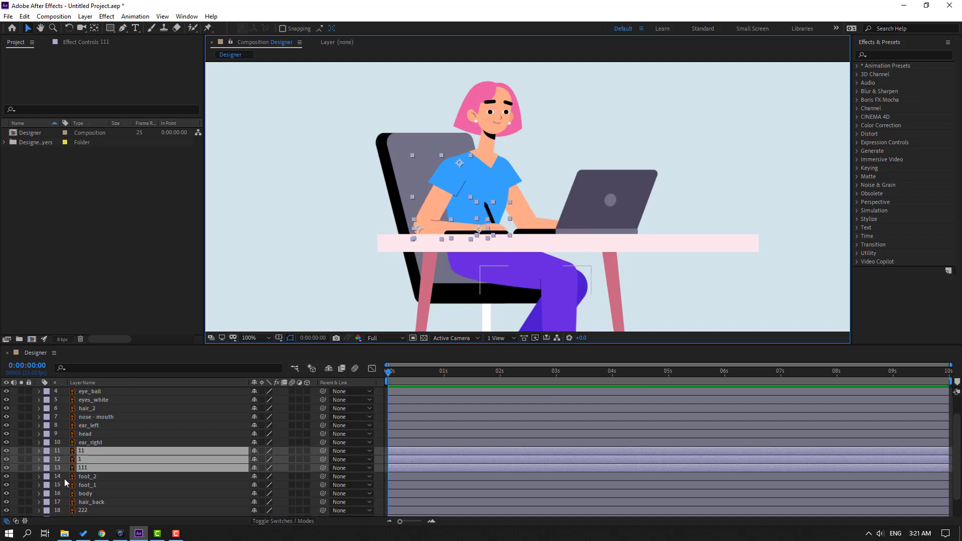
click(77, 478)
Parent layer 1 to 11, layer 11 to 111, and layer 111 to body
click(86, 460)
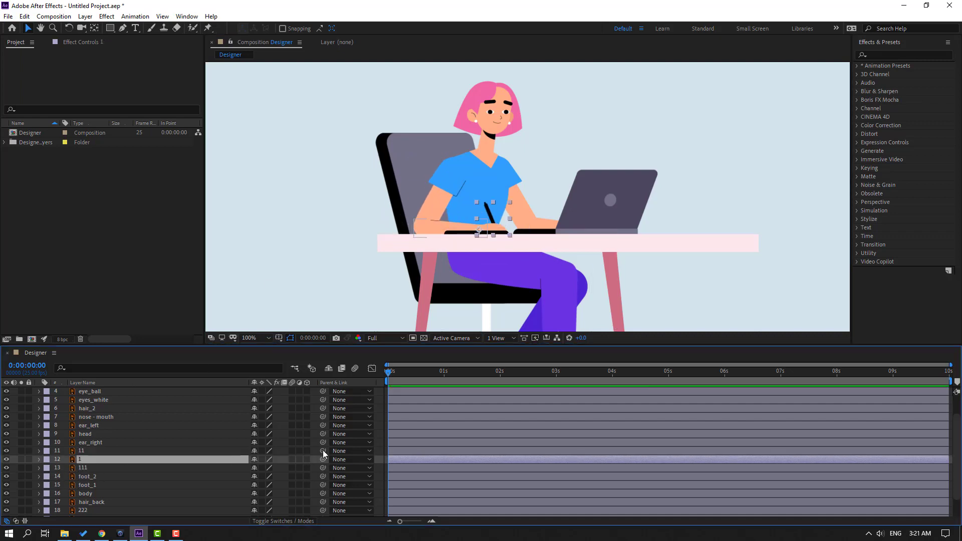
drag(323, 459, 75, 451)
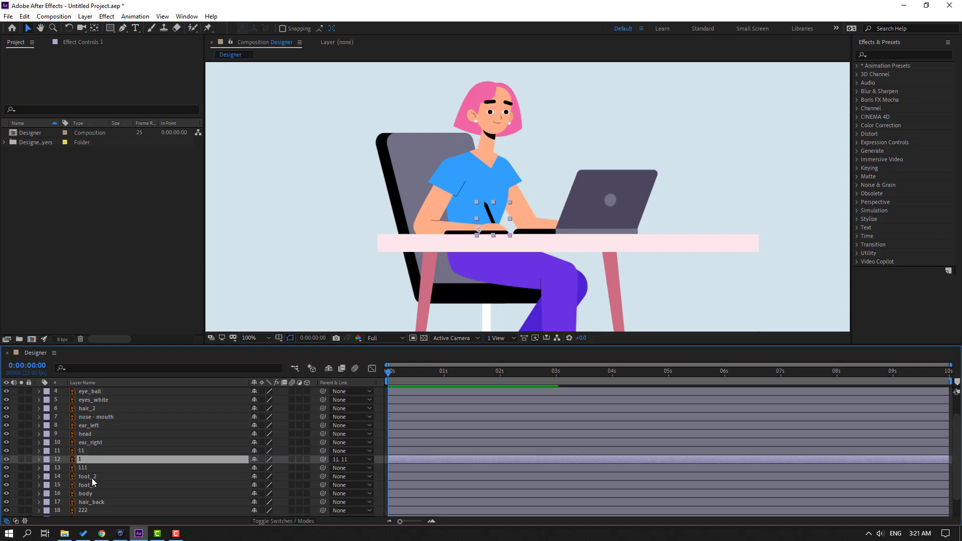
click(82, 451)
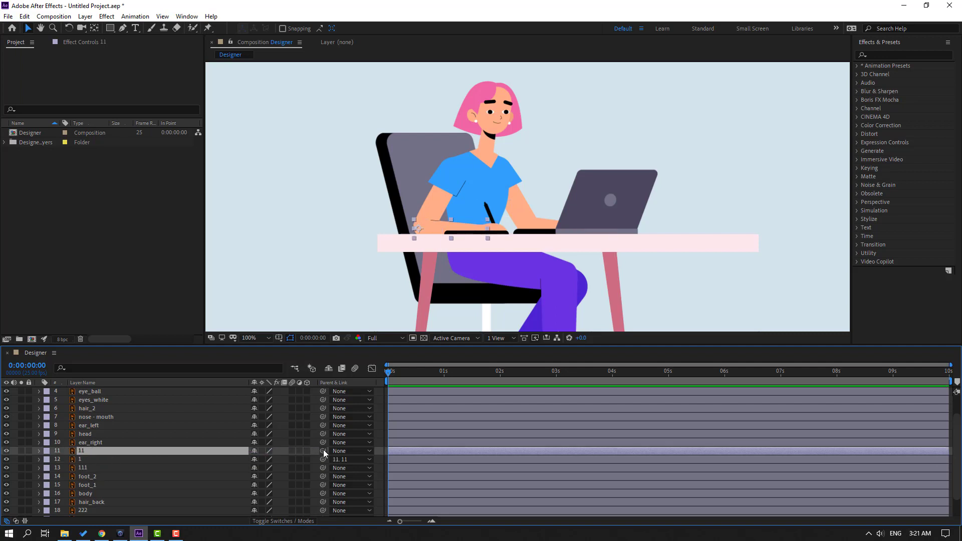
drag(323, 451, 83, 468)
click(85, 468)
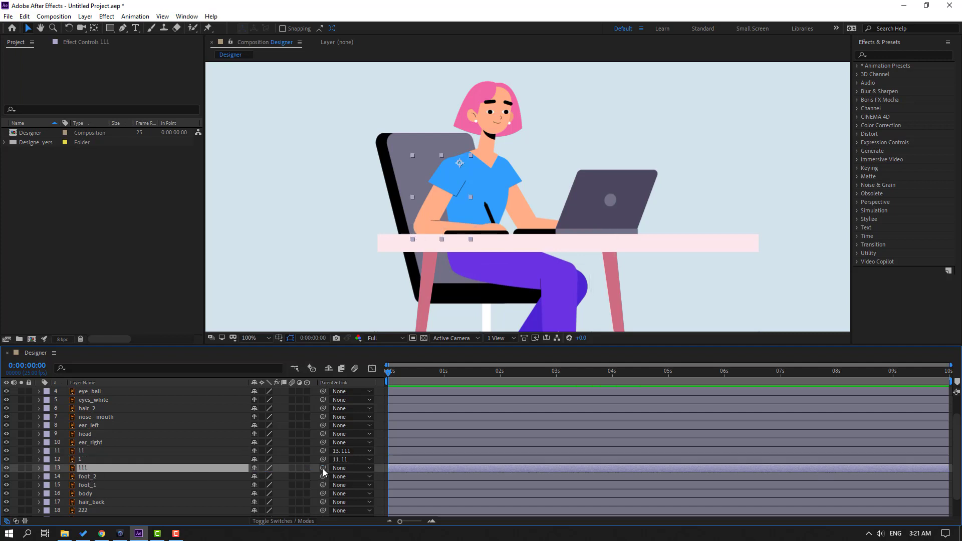
drag(323, 468, 83, 494)
click(84, 494)
Move the body layer's anchor point to the bottom centre of the torso
click(21, 494)
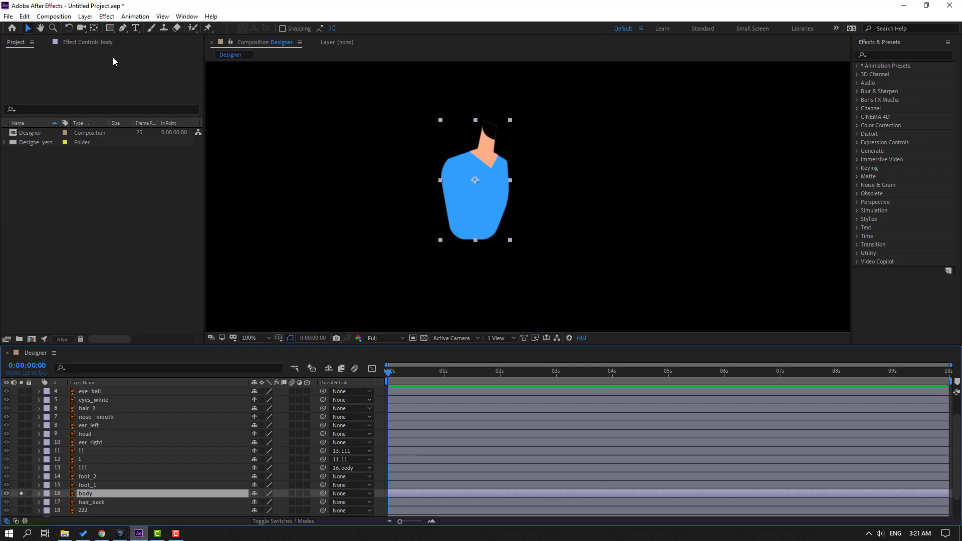
click(95, 29)
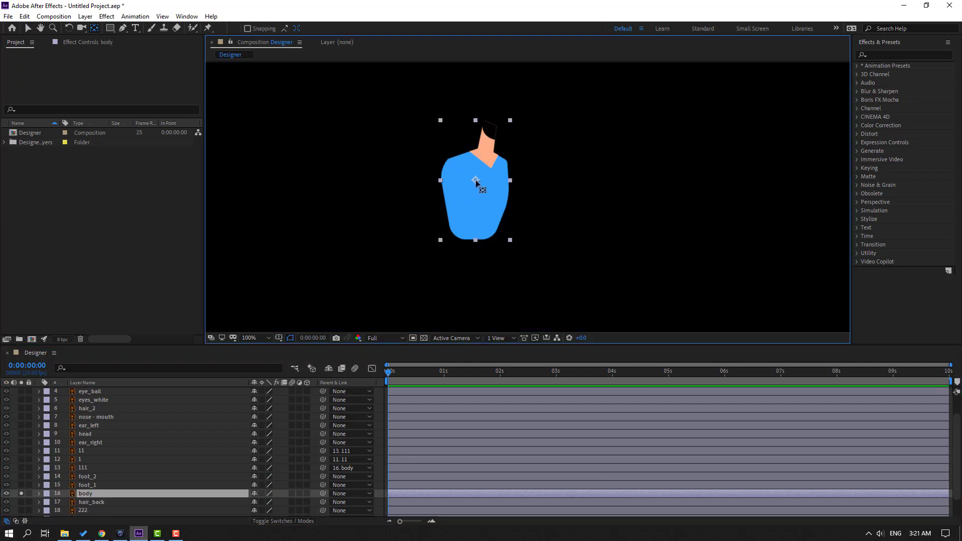
drag(472, 185, 477, 238)
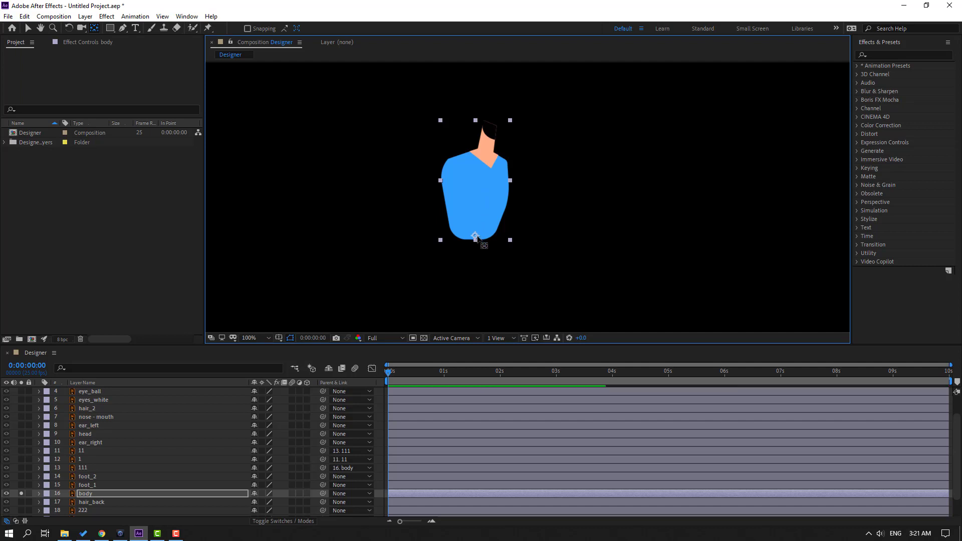
click(28, 30)
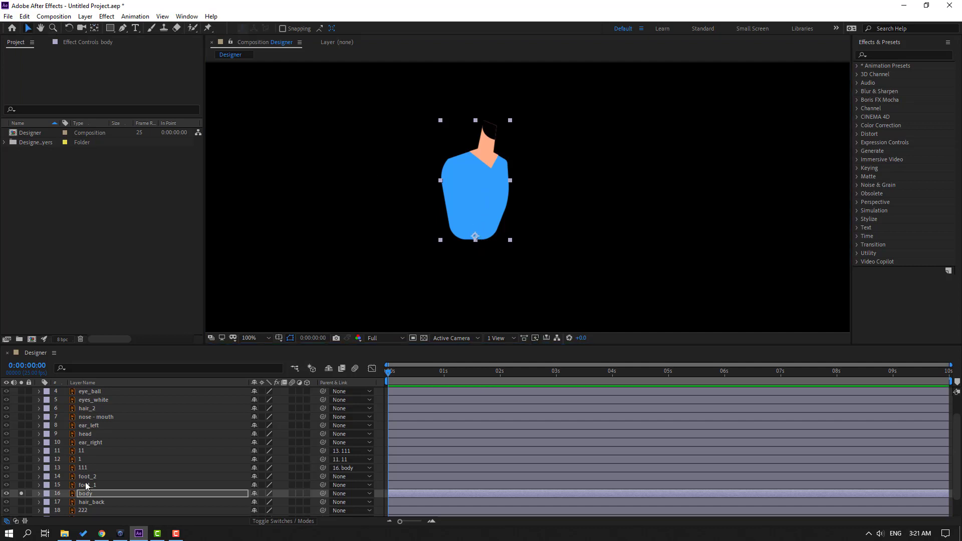
click(22, 493)
Test the body's Rotation around its new waist pivot, leaving it at 0°
click(84, 494)
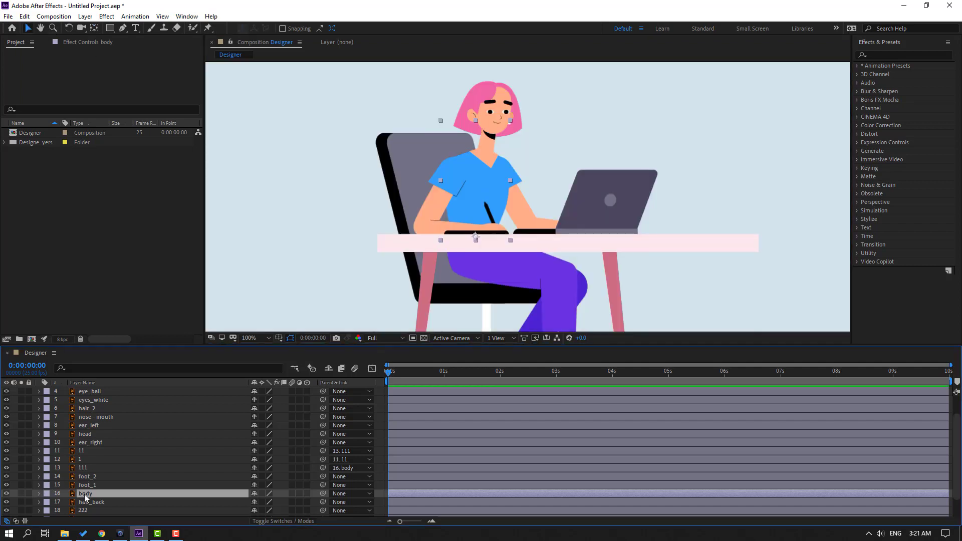
key(r)
drag(265, 502, 265, 502)
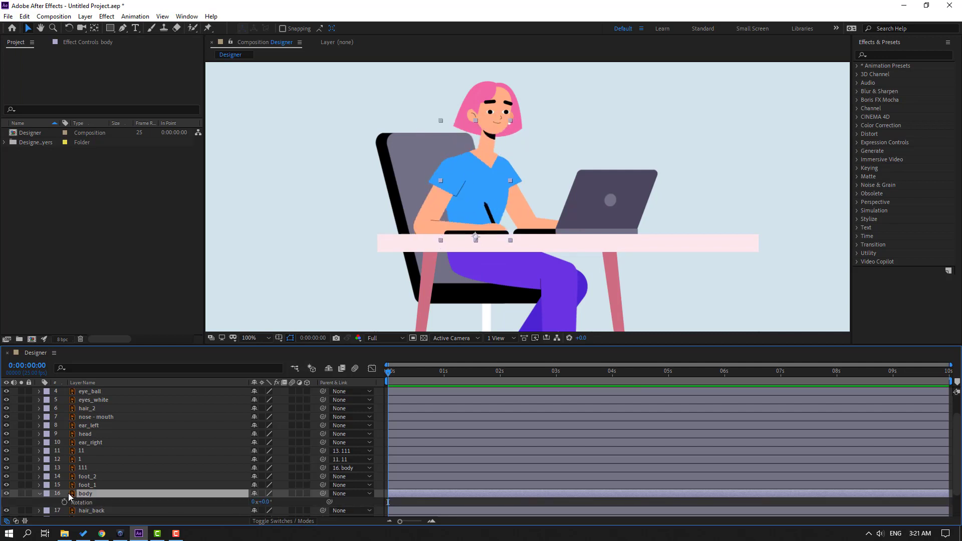
click(40, 493)
scroll(103, 463, down, 1)
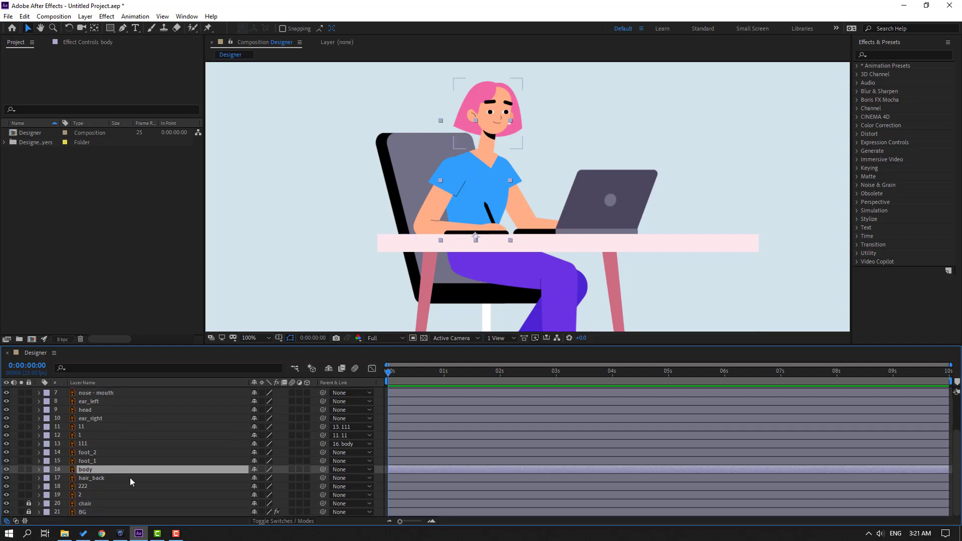
click(80, 495)
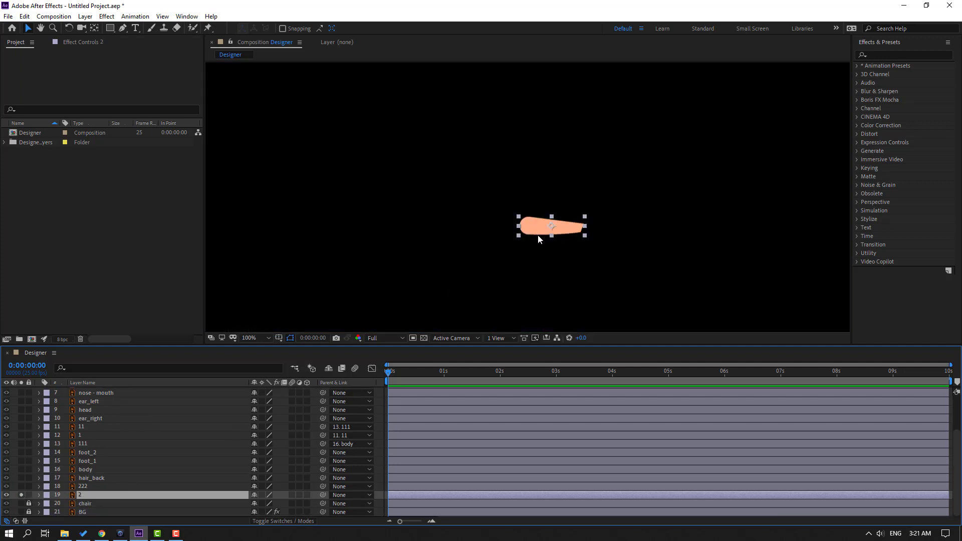
Move layer 2's anchor point to its left elbow end
key(period)
click(94, 28)
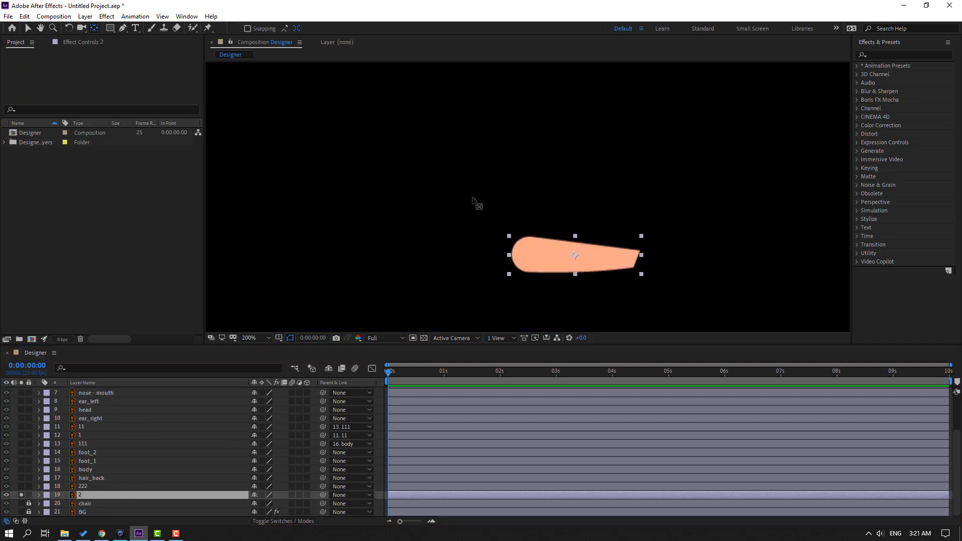
drag(576, 258, 519, 258)
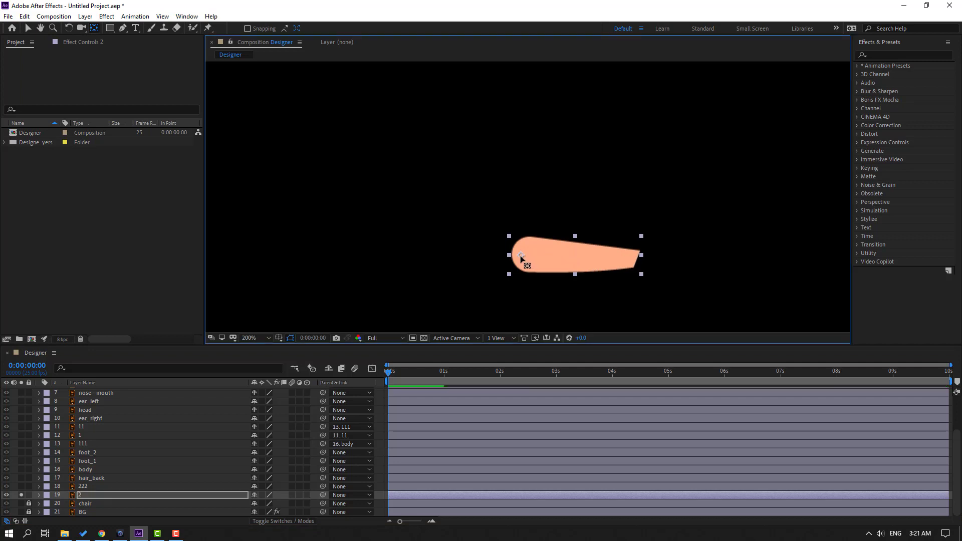
click(28, 28)
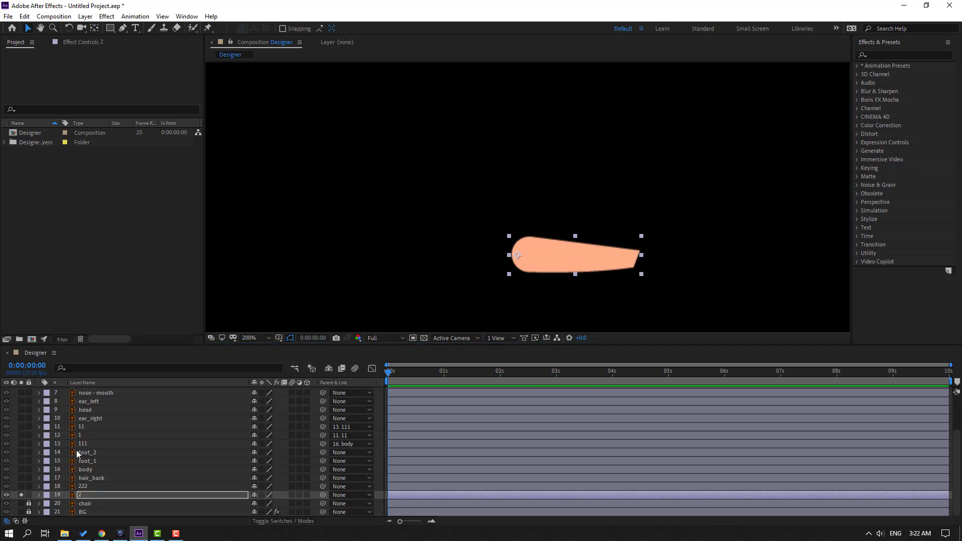
click(21, 494)
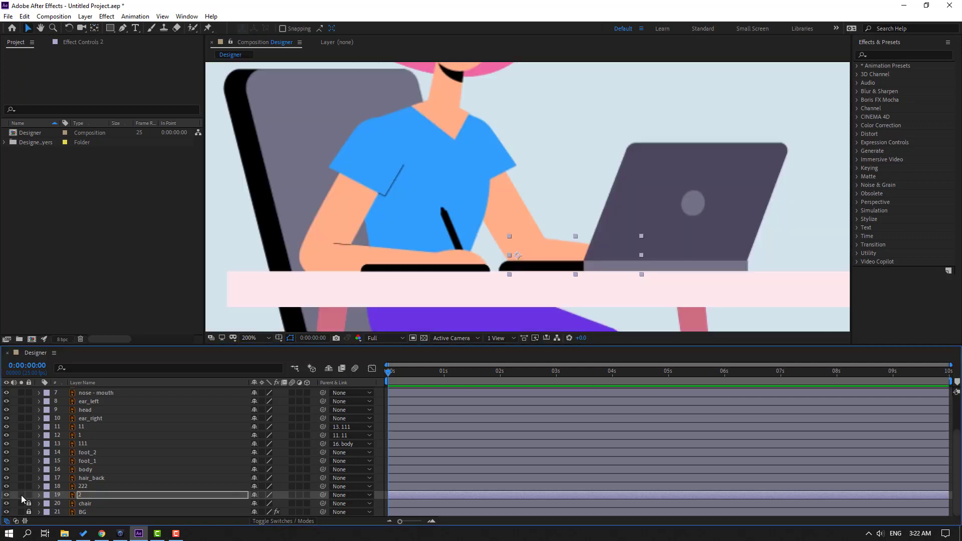
Move layer 222's anchor point up to the shoulder
click(86, 486)
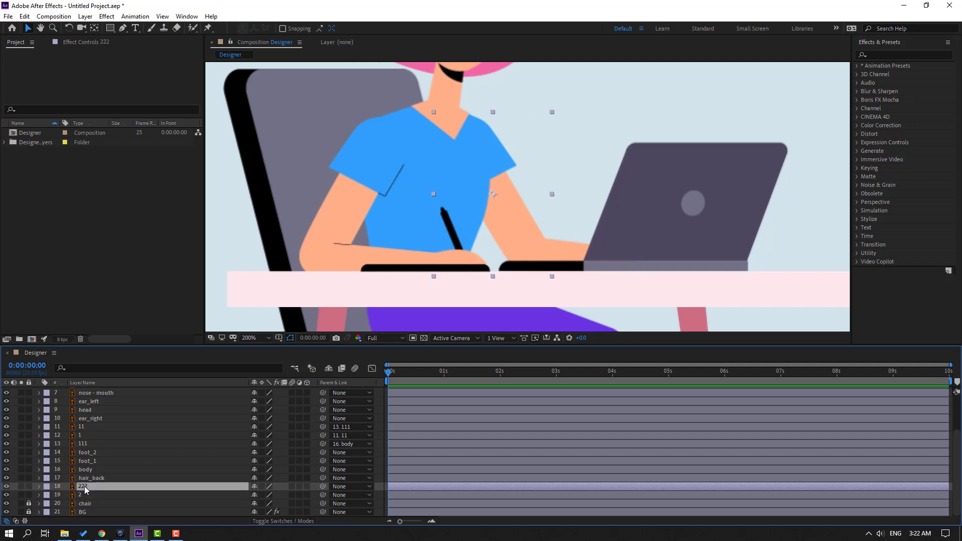
click(21, 486)
key(y)
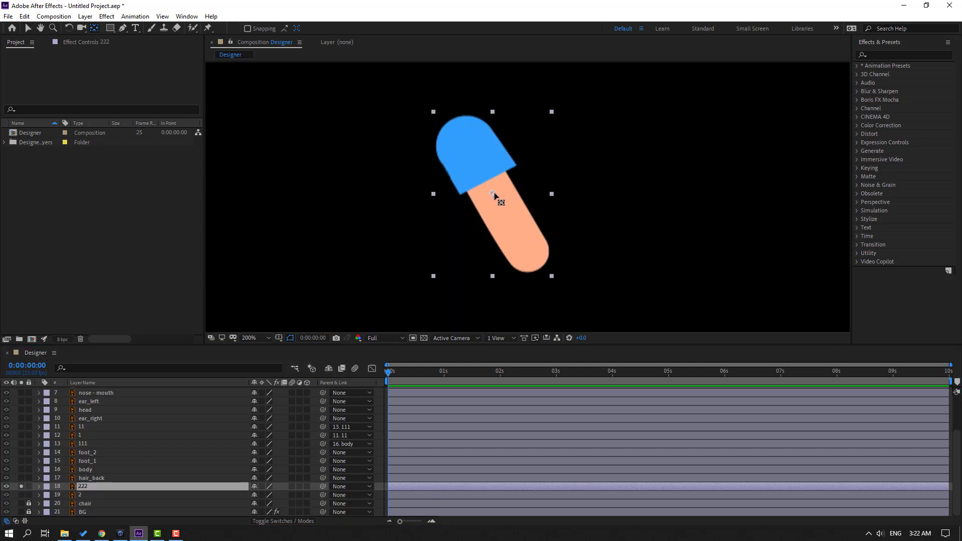
drag(494, 194, 494, 186)
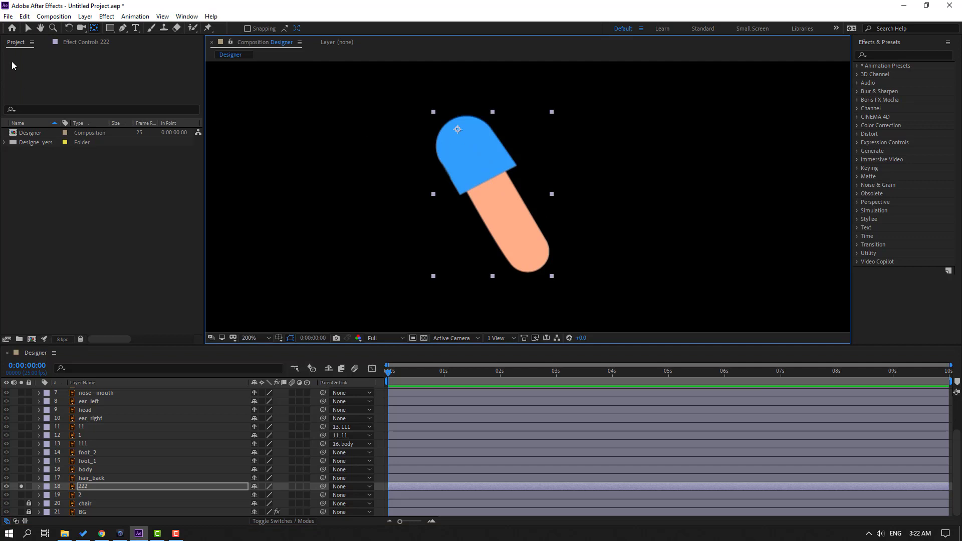
click(28, 29)
Parent layer 222 to body and layer 2 to layer 222
click(21, 487)
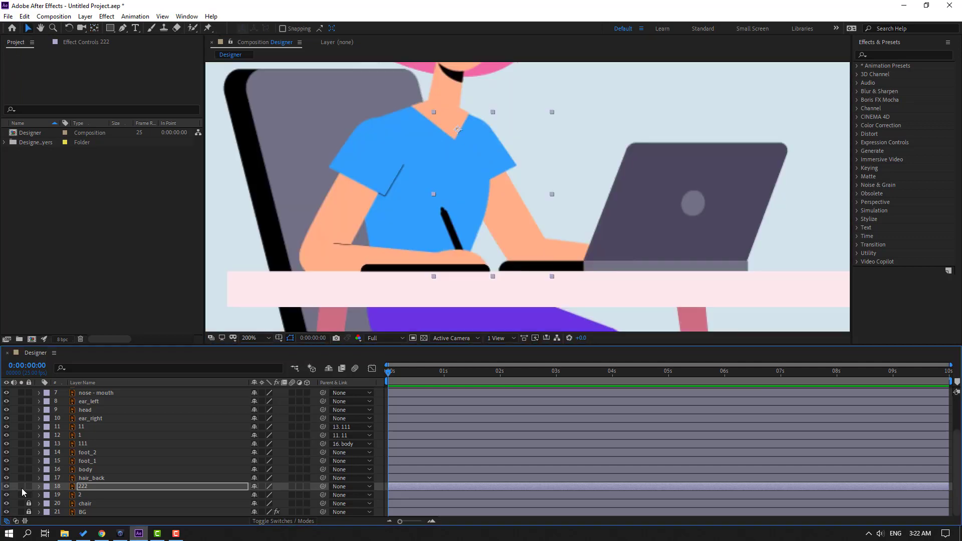
mouse_move(322, 485)
mouse_down()
mouse_move(197, 490)
mouse_move(82, 469)
mouse_up()
click(80, 496)
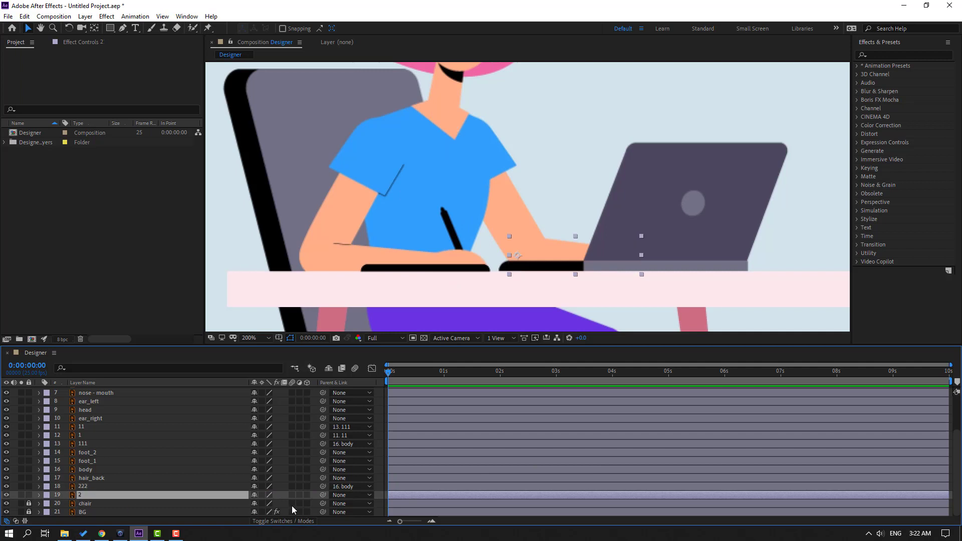
drag(322, 496, 84, 488)
Test layer 222's Rotation carries the forearm, then reset it to 0°
click(83, 486)
key(r)
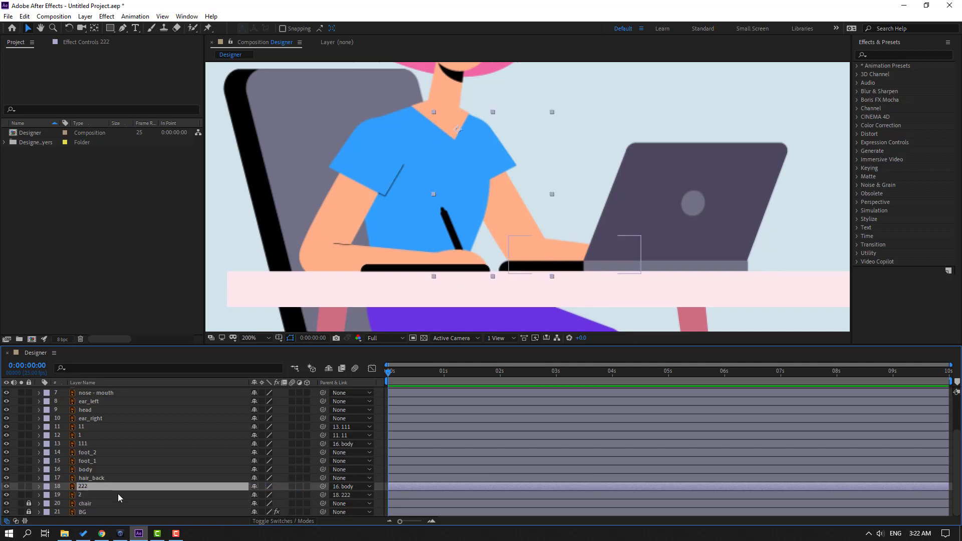
scroll(130, 495, down, 1)
mouse_move(266, 487)
mouse_down()
mouse_move(57, 490)
mouse_move(35, 478)
mouse_up()
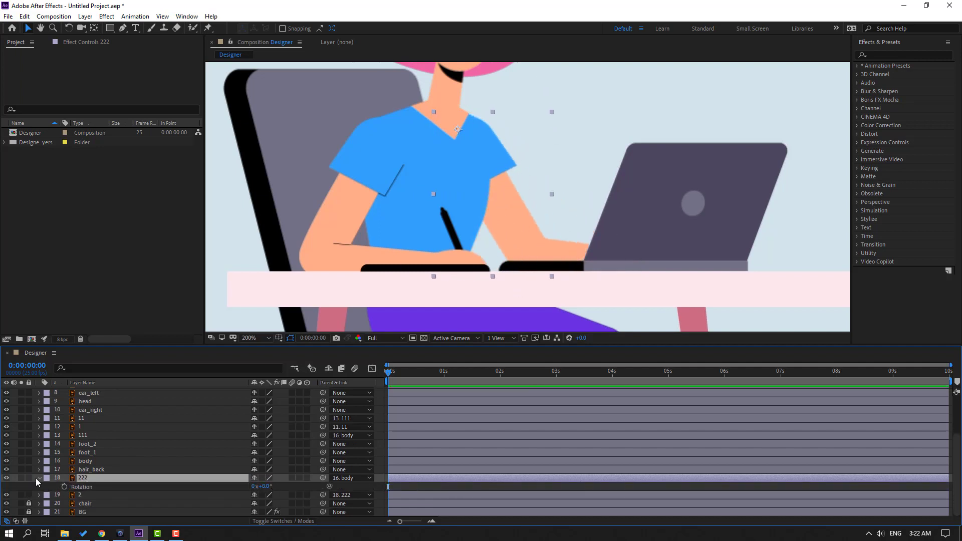
click(40, 478)
Parent eyebrown, eye_ball, eyes_white, hair_2, nose - mouth, ear_left and ear_right to head
scroll(125, 486, up, 3)
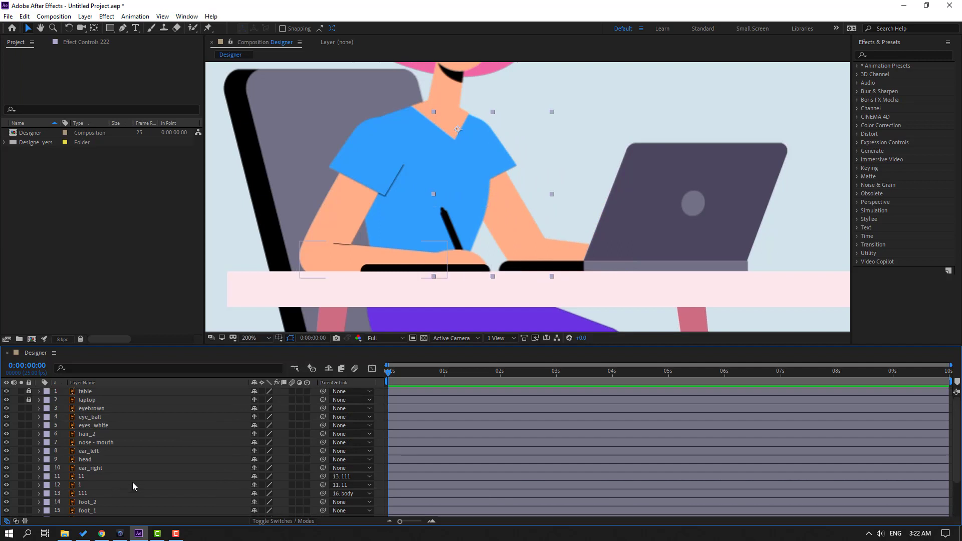
click(133, 410)
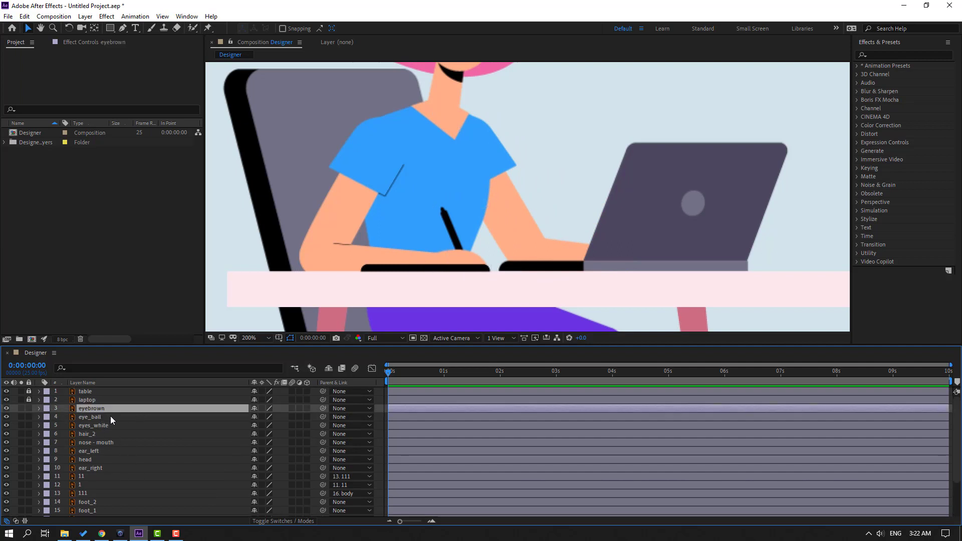
ctrl+click(93, 418)
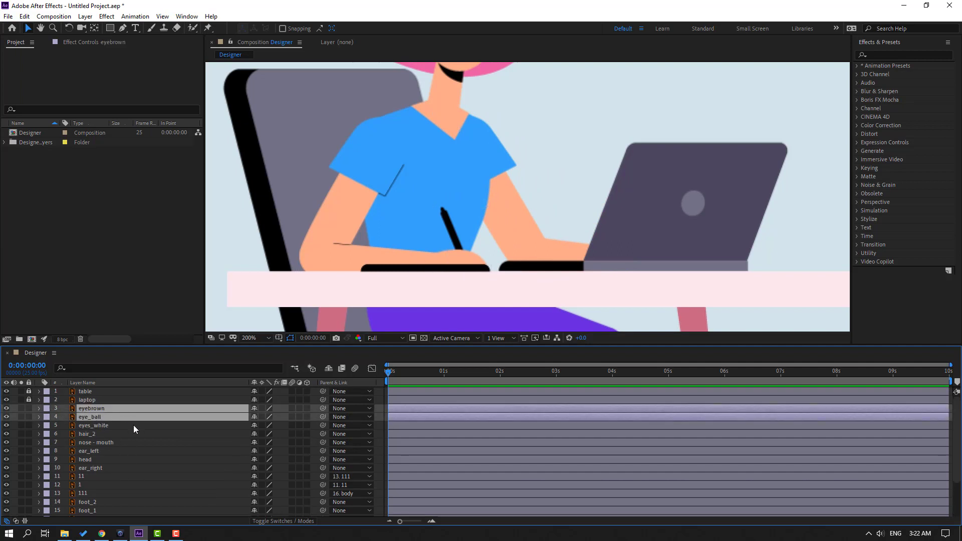
ctrl+click(83, 427)
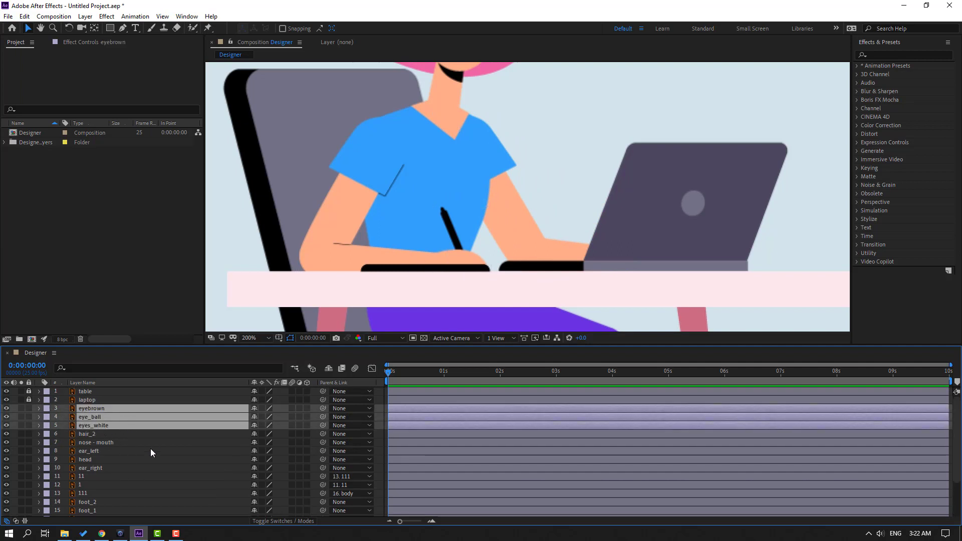
ctrl+click(88, 435)
ctrl+click(97, 443)
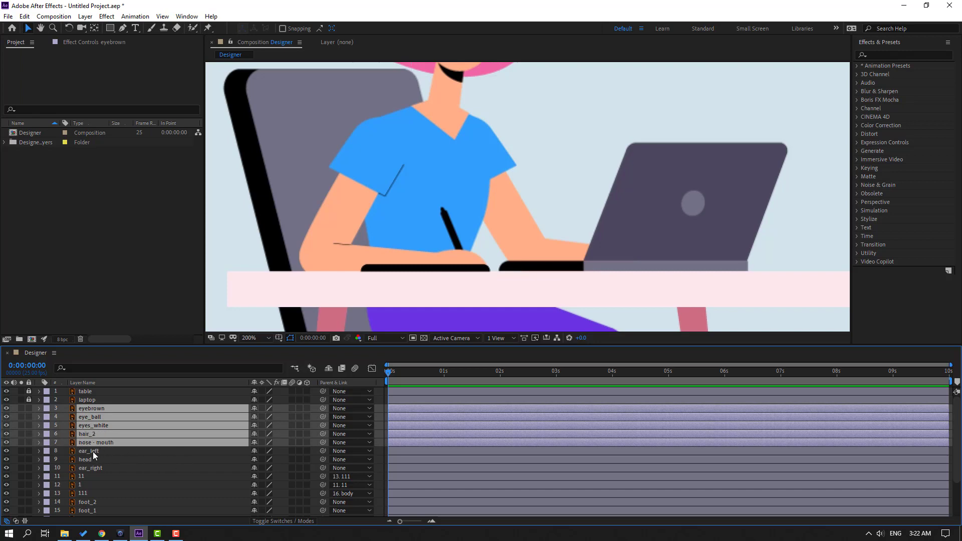
ctrl+click(100, 452)
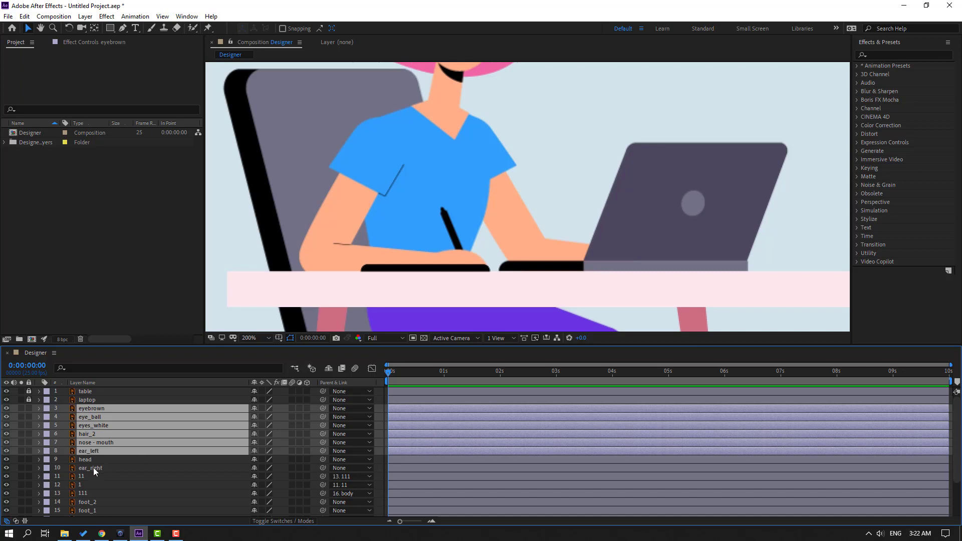
ctrl+click(93, 467)
drag(323, 408, 84, 459)
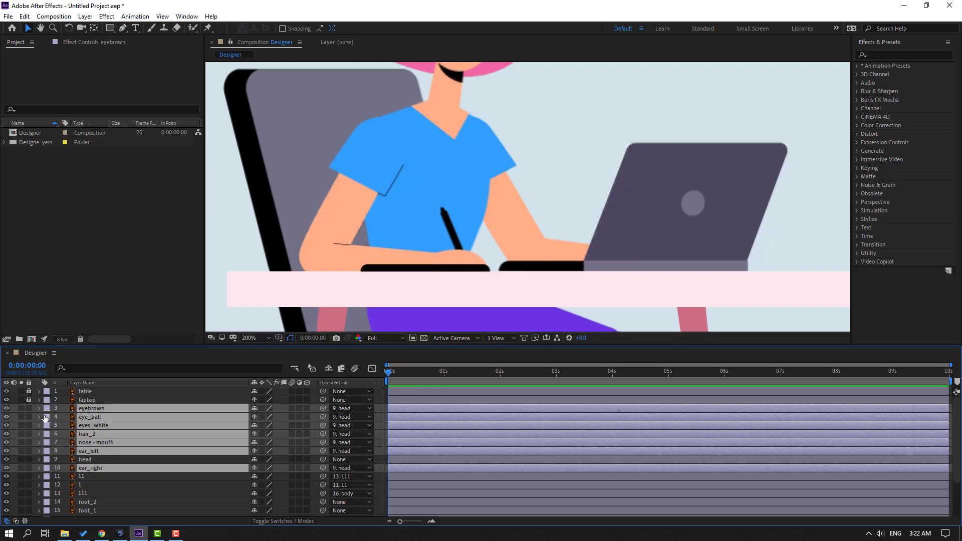
Give the face layers and the head layer a Pink label colour
ctrl+click(88, 463)
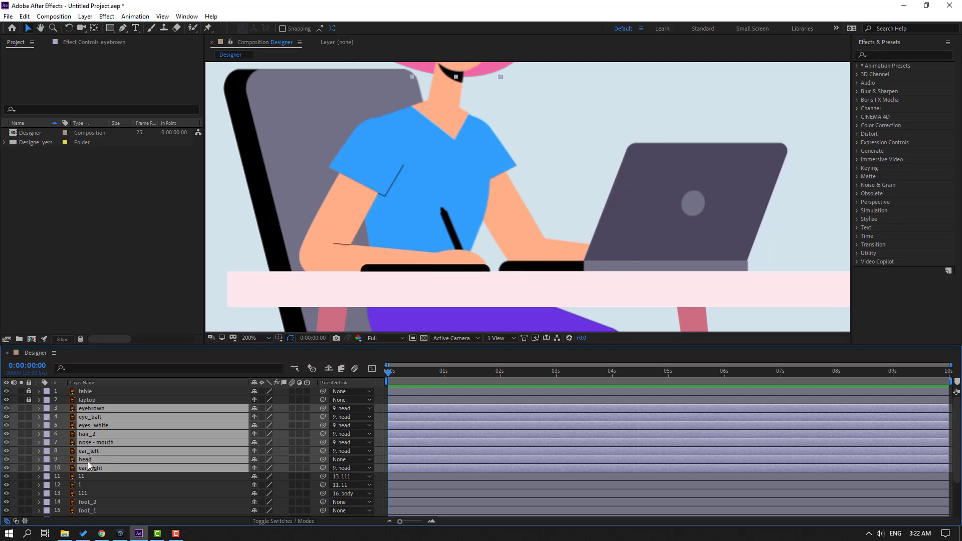
click(46, 409)
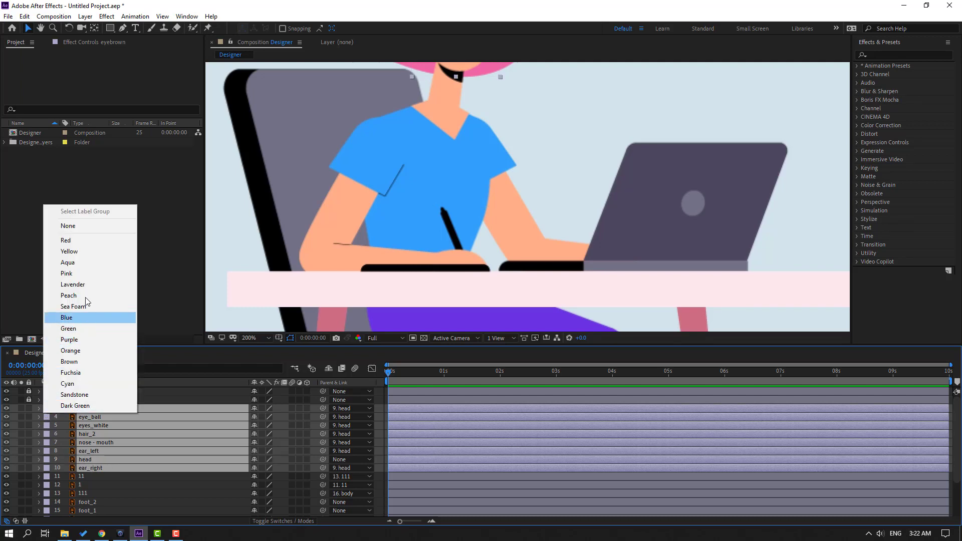
click(82, 274)
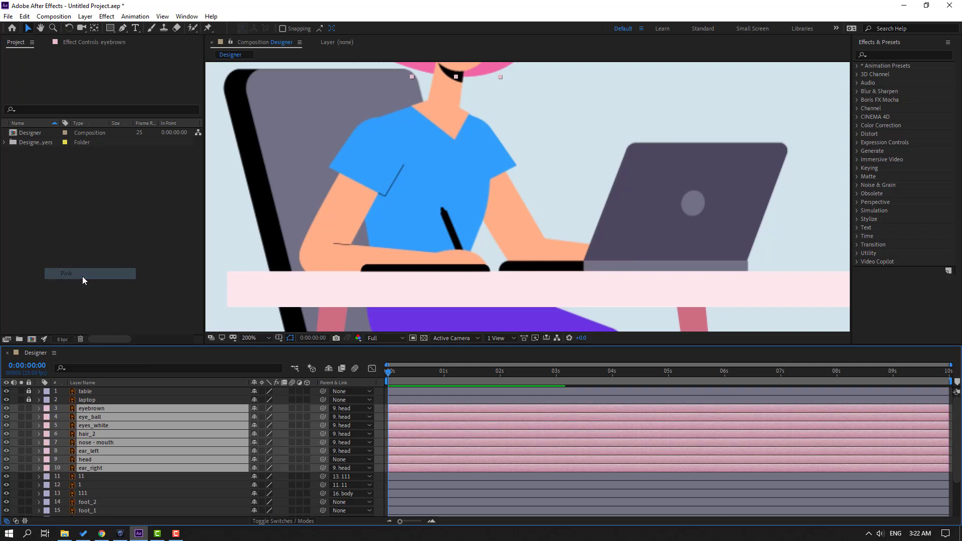
click(91, 501)
Move the head layer's anchor point down to the neck at the head's bottom edge
click(85, 460)
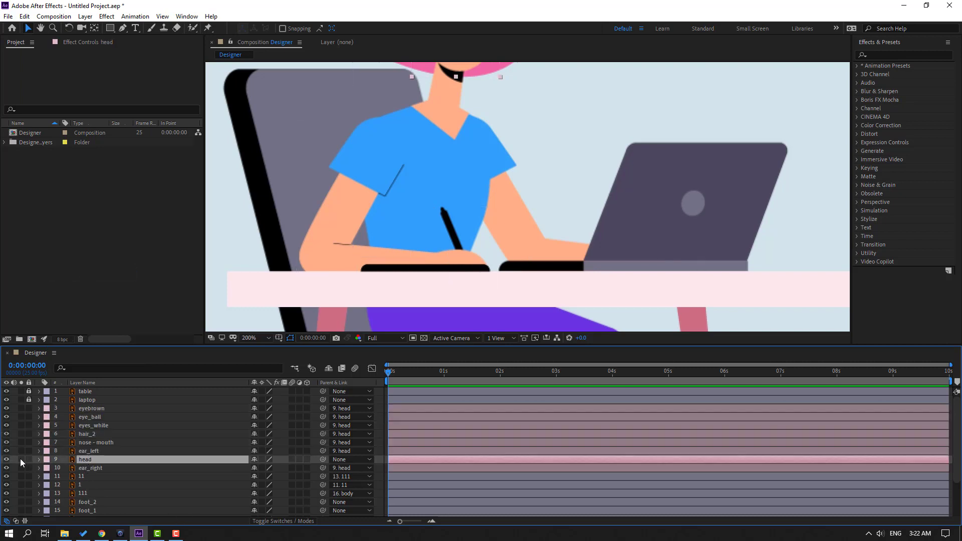
click(21, 459)
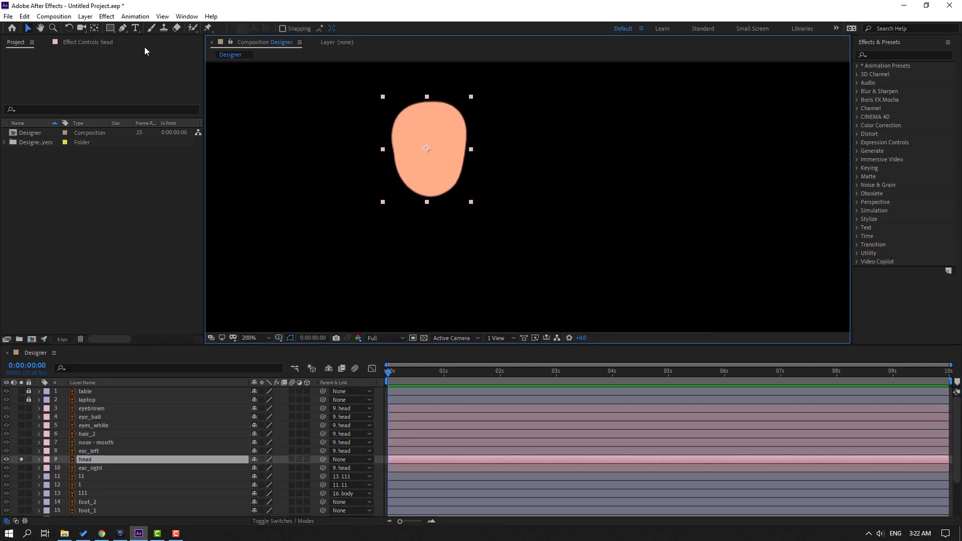
click(94, 29)
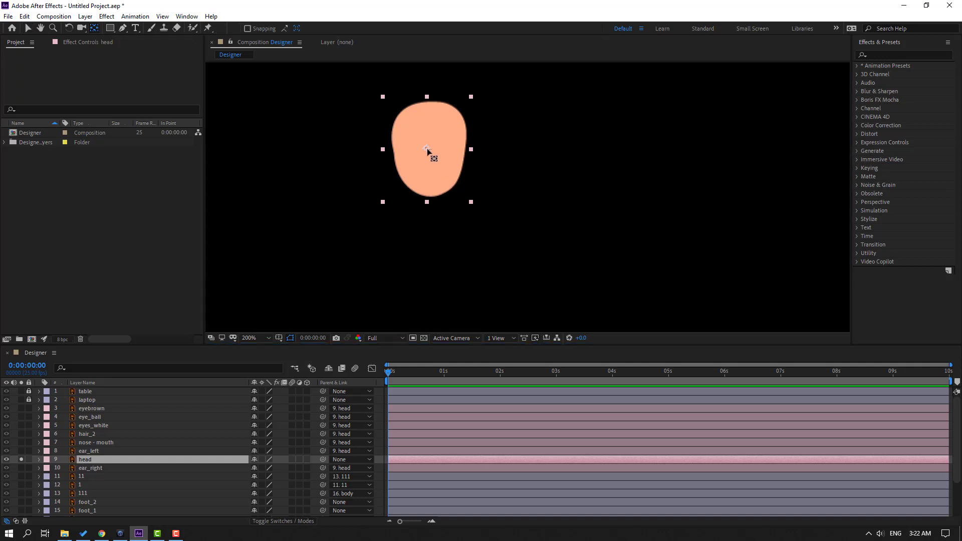
drag(427, 149, 430, 193)
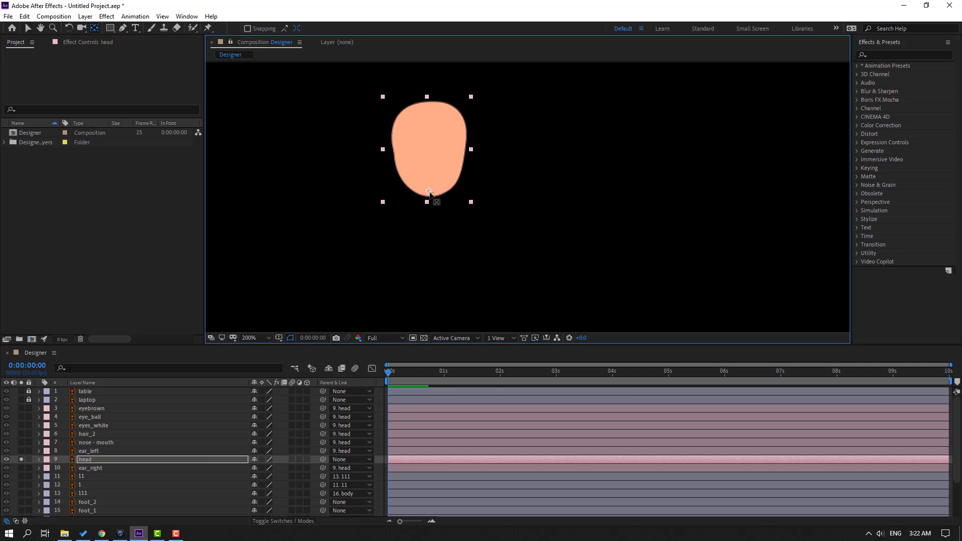
click(29, 29)
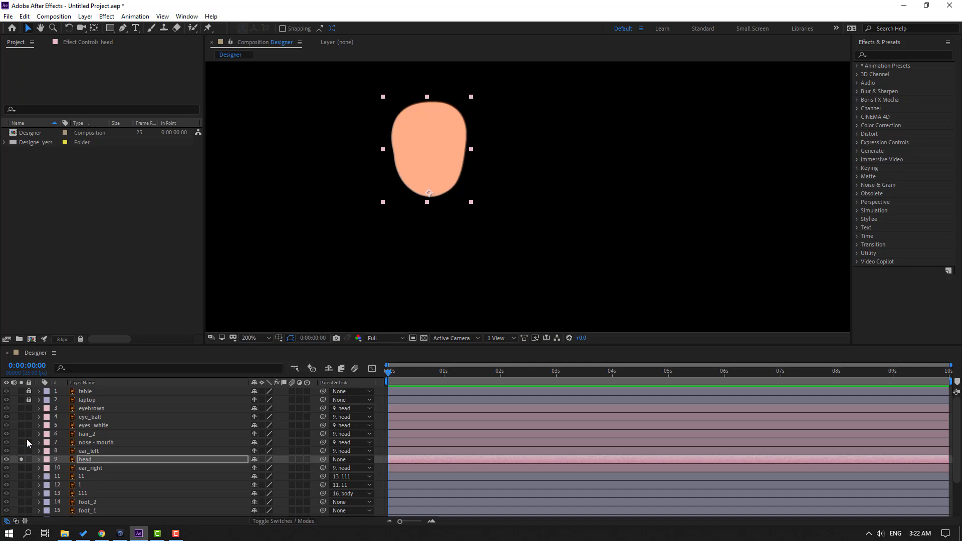
click(20, 461)
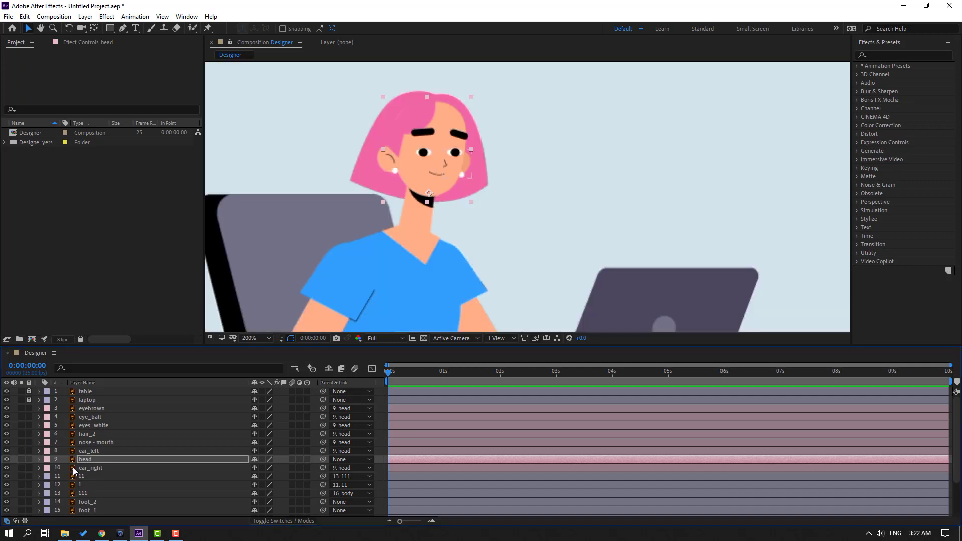
Test the head's Rotation around its new neck pivot, leaving it at 0°
key(r)
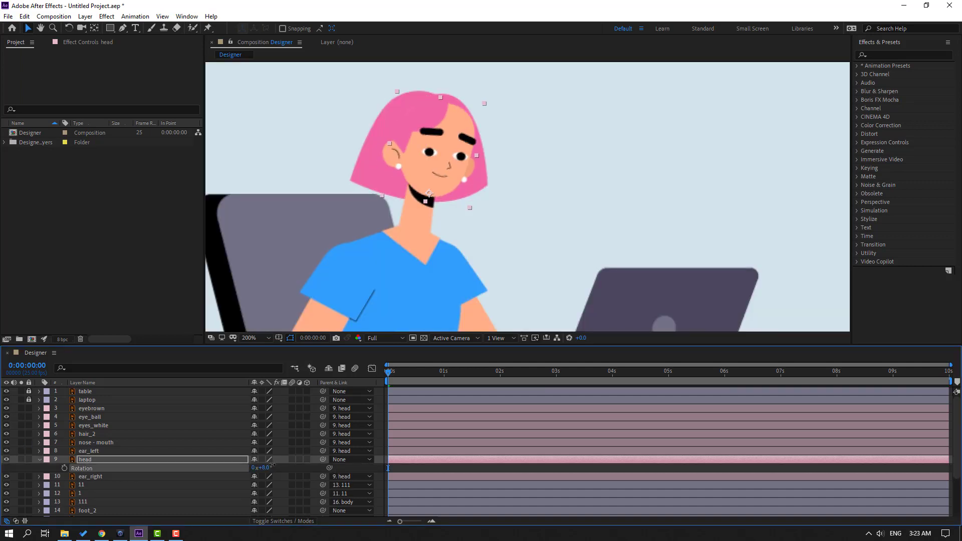
drag(269, 467, 269, 468)
click(39, 460)
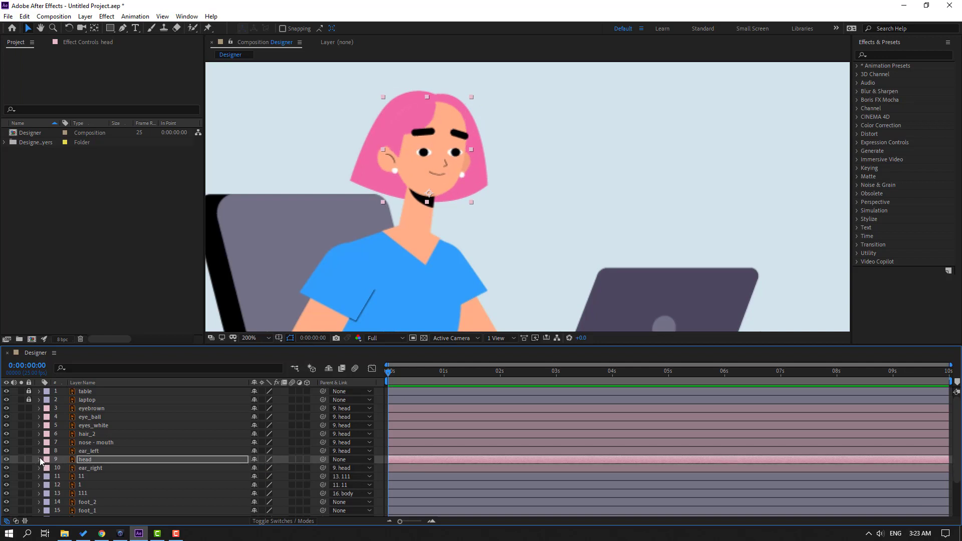
scroll(77, 472, down, 3)
Parent hair_back to head and check it turns with the head's rotation
click(86, 480)
scroll(135, 481, up, 1)
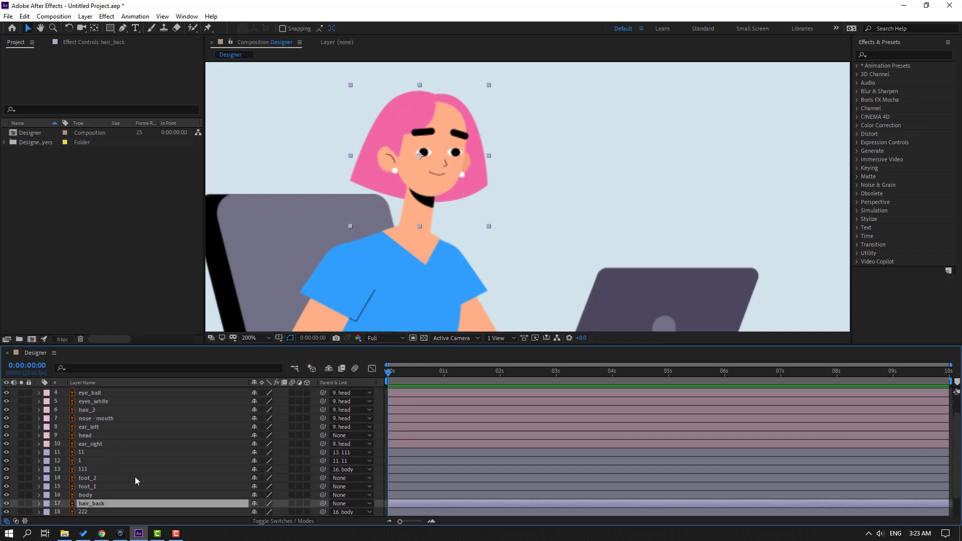
drag(322, 503, 80, 441)
click(85, 437)
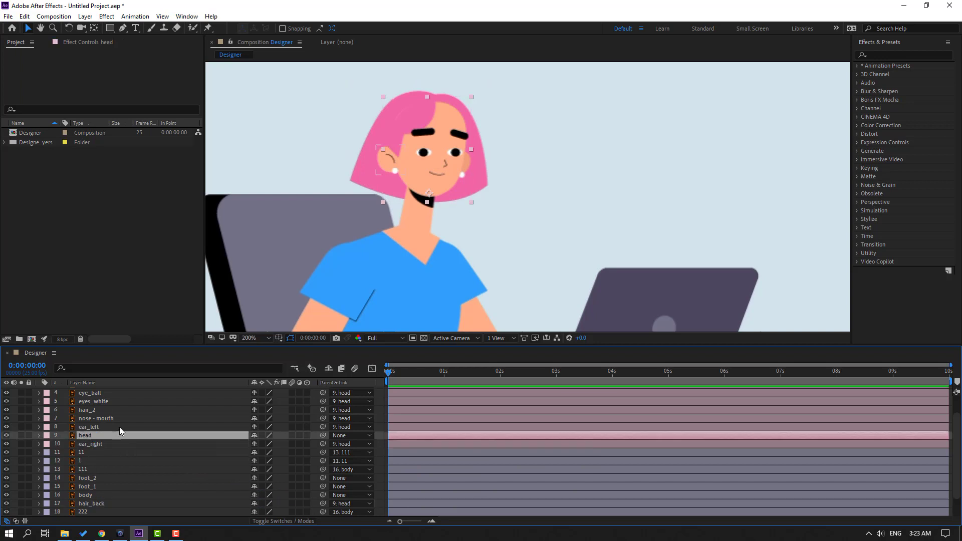
key(r)
drag(266, 444, 44, 440)
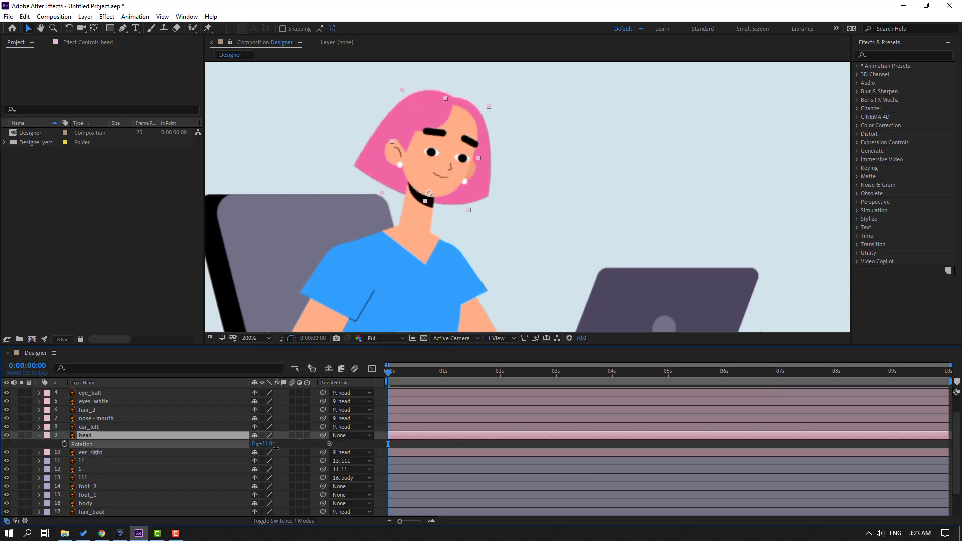
click(40, 436)
Duplicate the eyes_white layer into eyes_white 2
scroll(146, 466, up, 2)
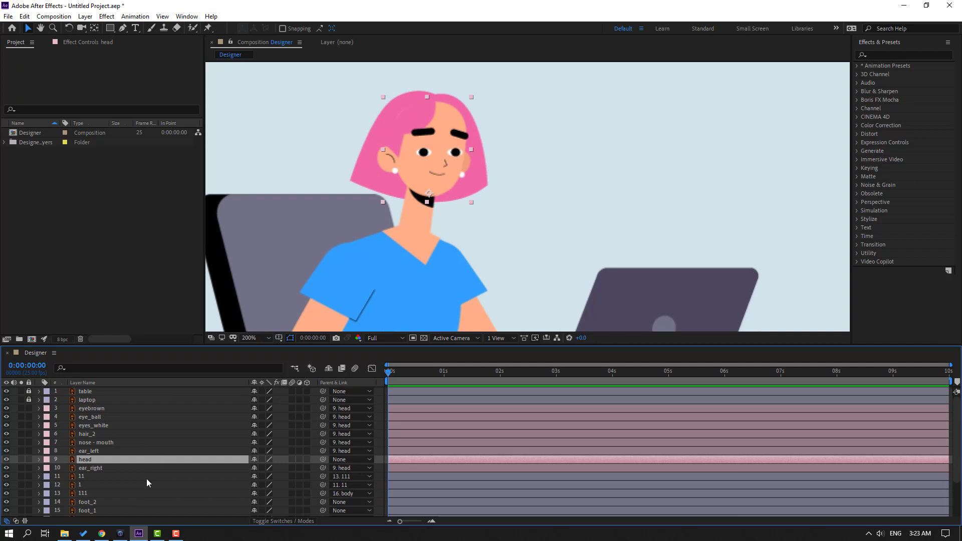
click(84, 428)
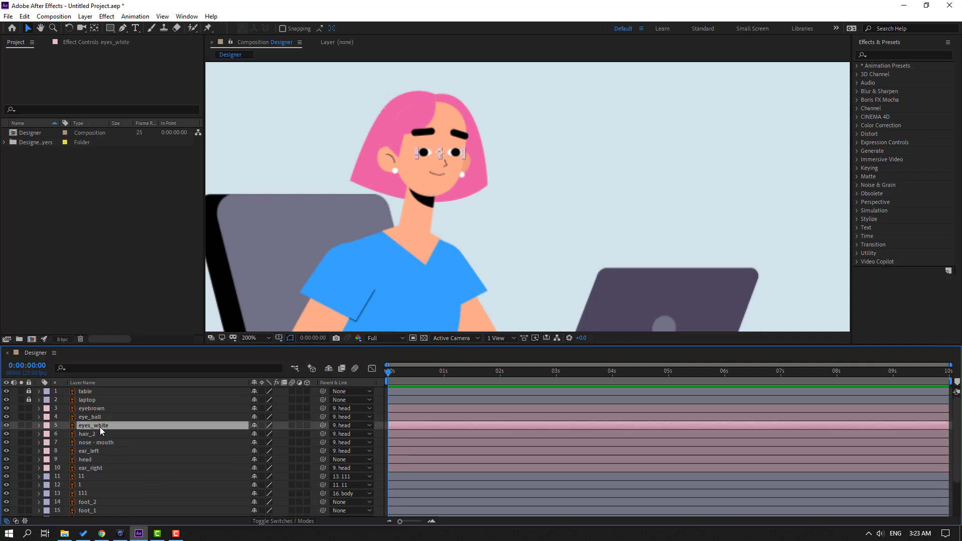
key(ctrl+d)
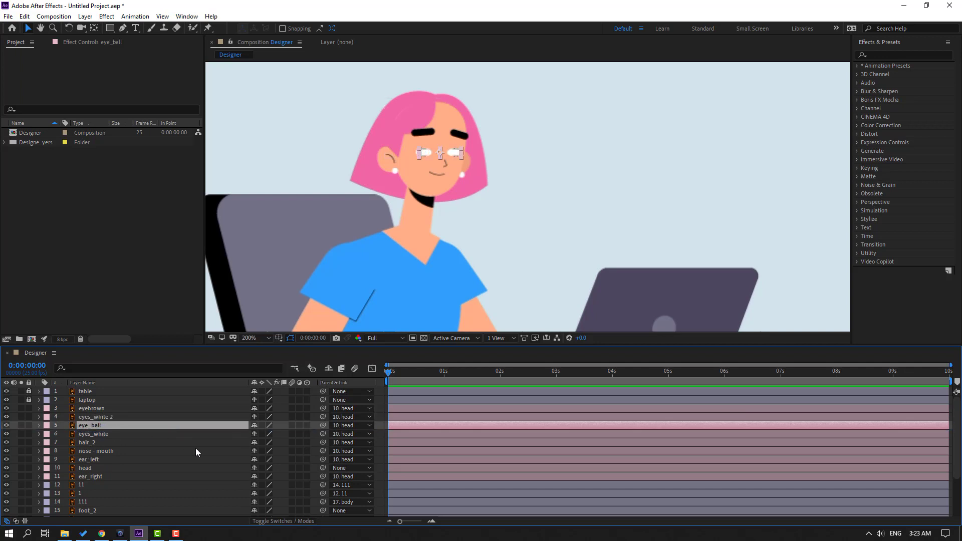
Set eye_ball's track matte to Alpha Matte 'eyes_white 2'
click(266, 521)
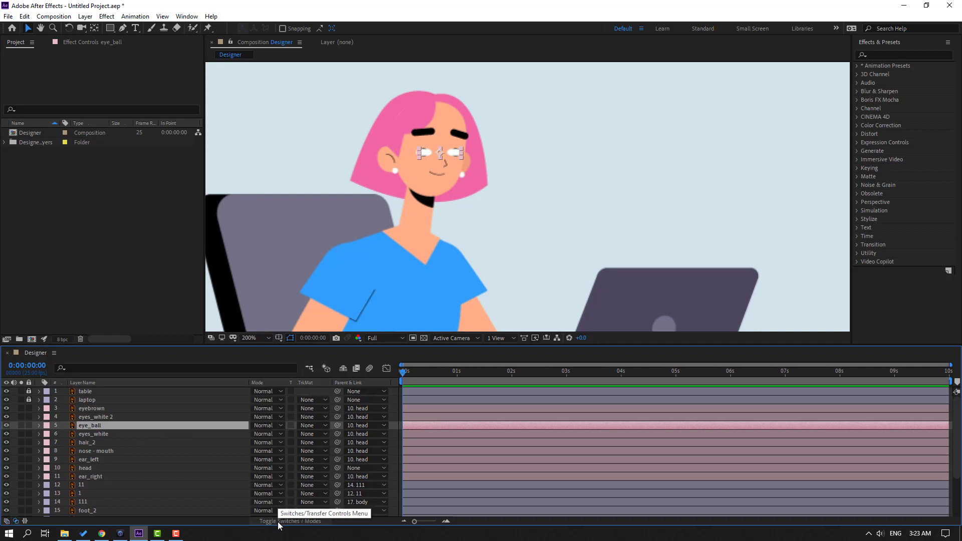
click(308, 424)
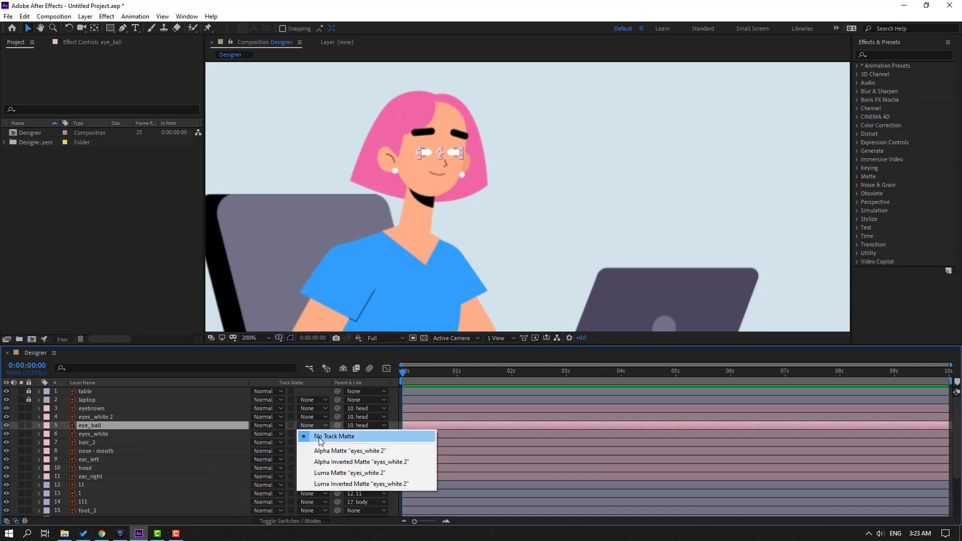
click(389, 451)
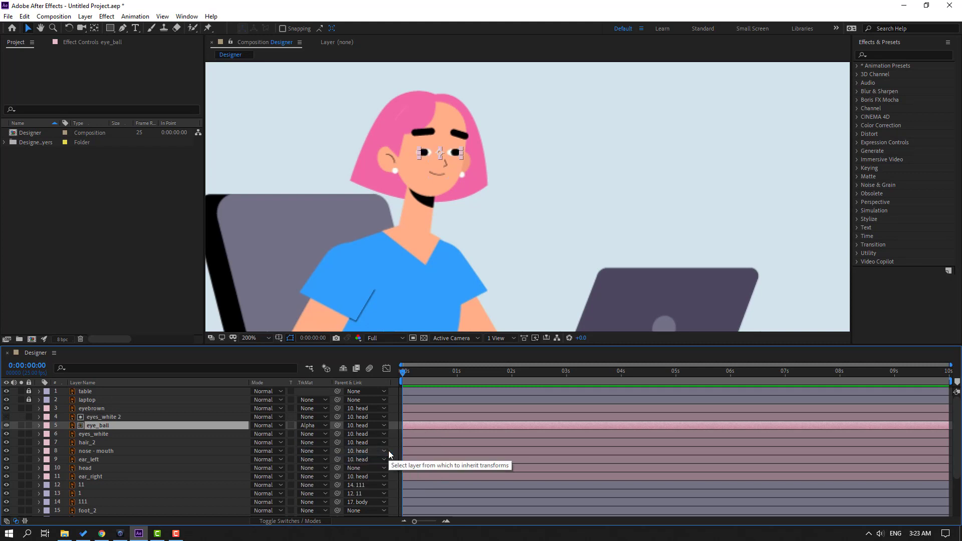
Parent the eyes_white 2 layer to eyes_white
click(113, 418)
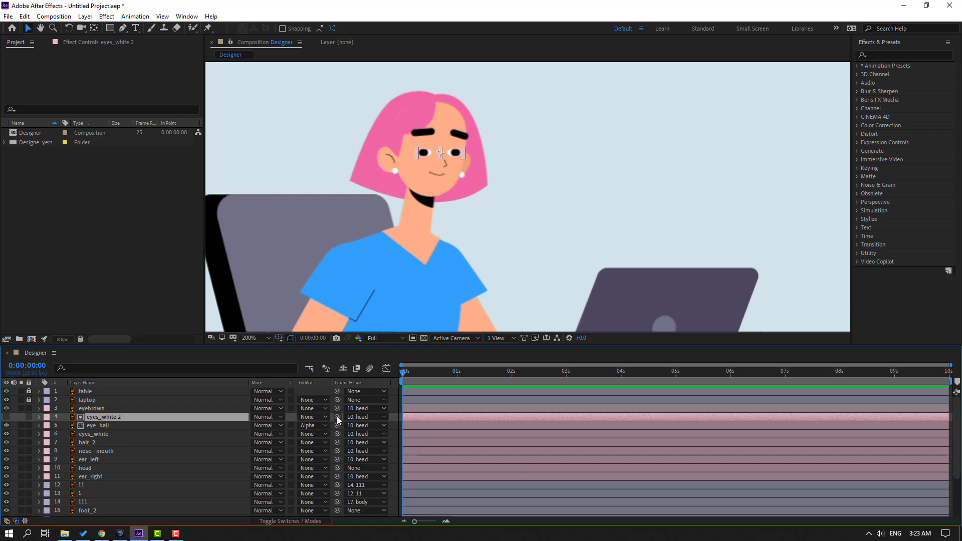
drag(337, 416, 99, 436)
click(103, 435)
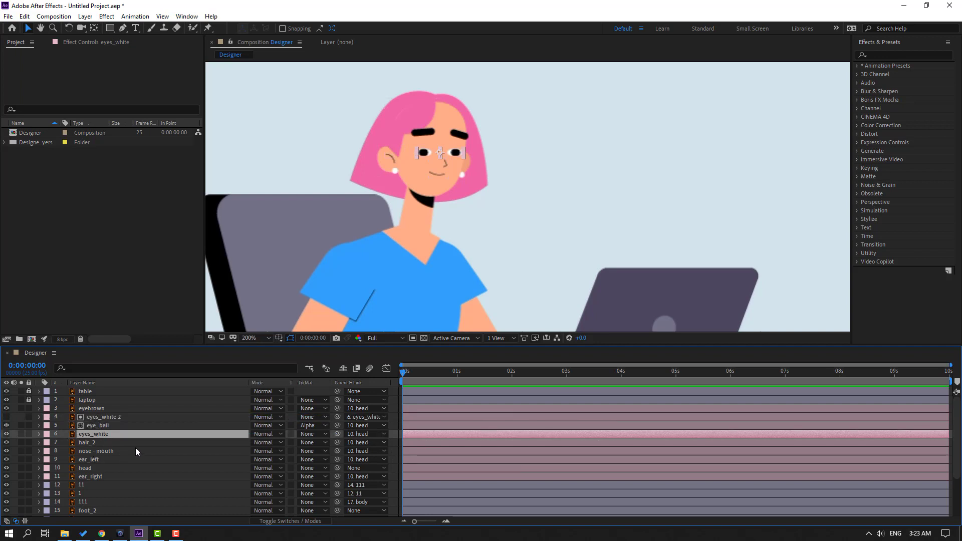
Test a blink by squashing eyes_white's Scale height, then undo it and zoom to 400%
key(s)
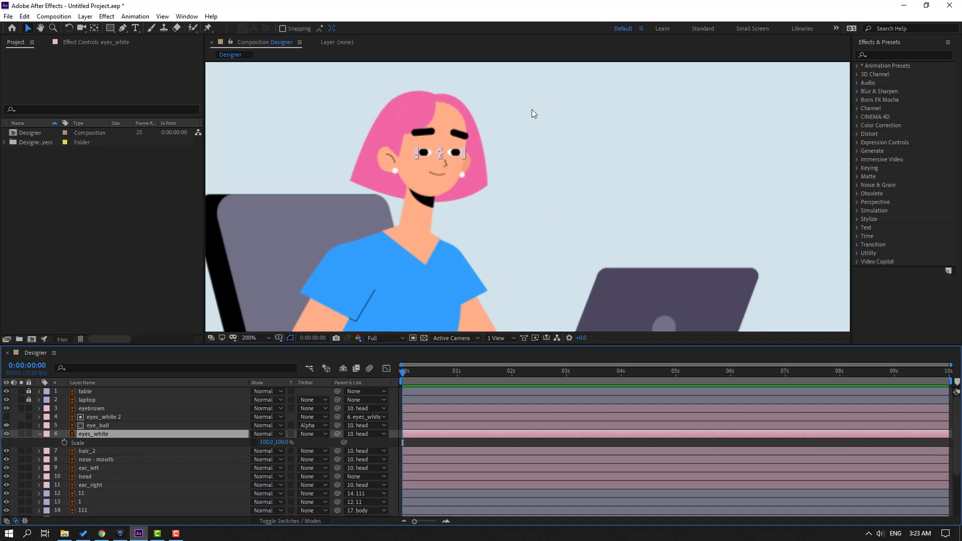
scroll(429, 153, up, 4)
drag(282, 442, 274, 442)
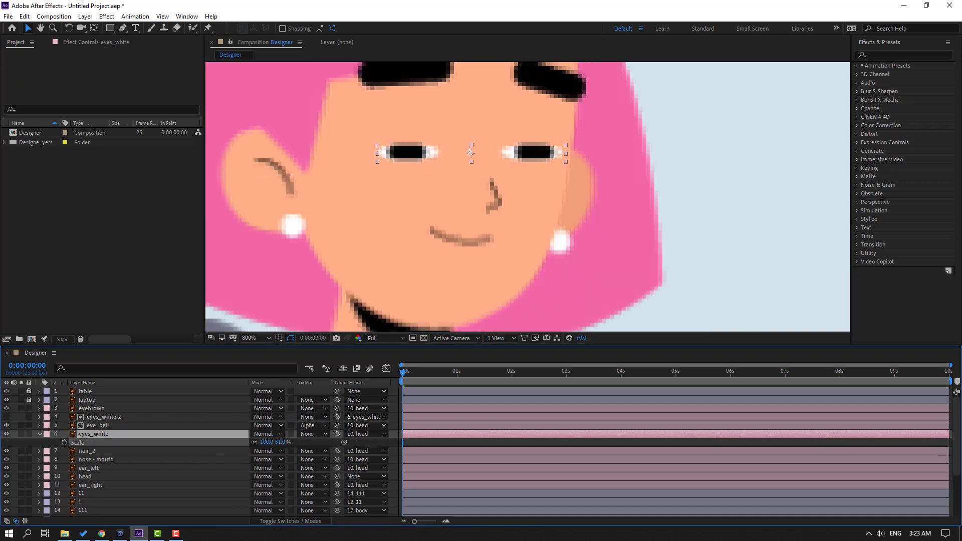
key(ctrl+z)
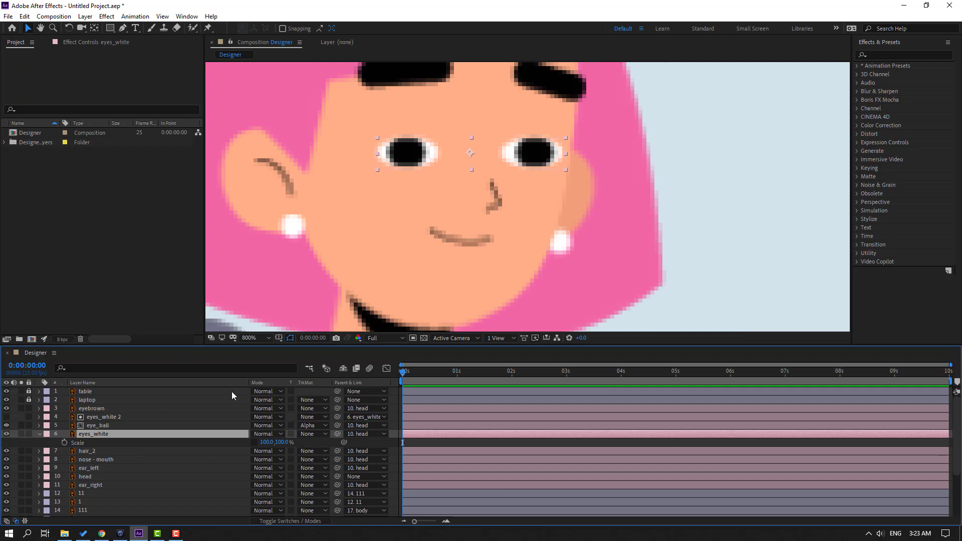
key(comma)
key(period)
key(comma)
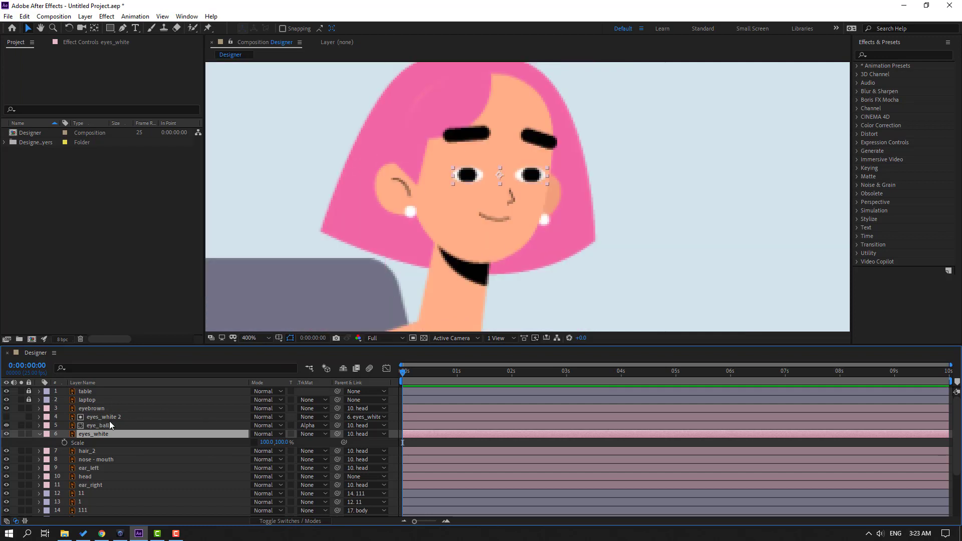
Turn on Collapse Transformations for all unlocked layers
key(ctrl+a)
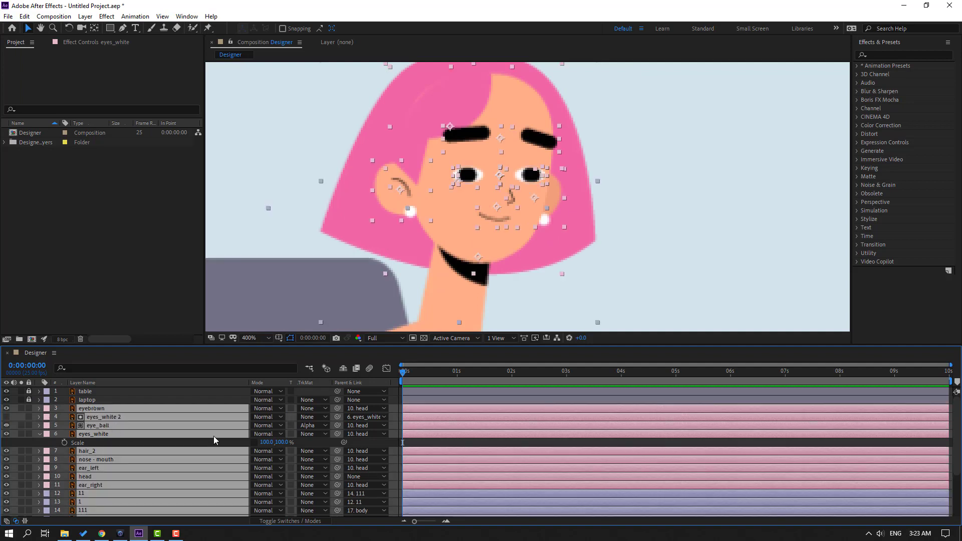
click(275, 521)
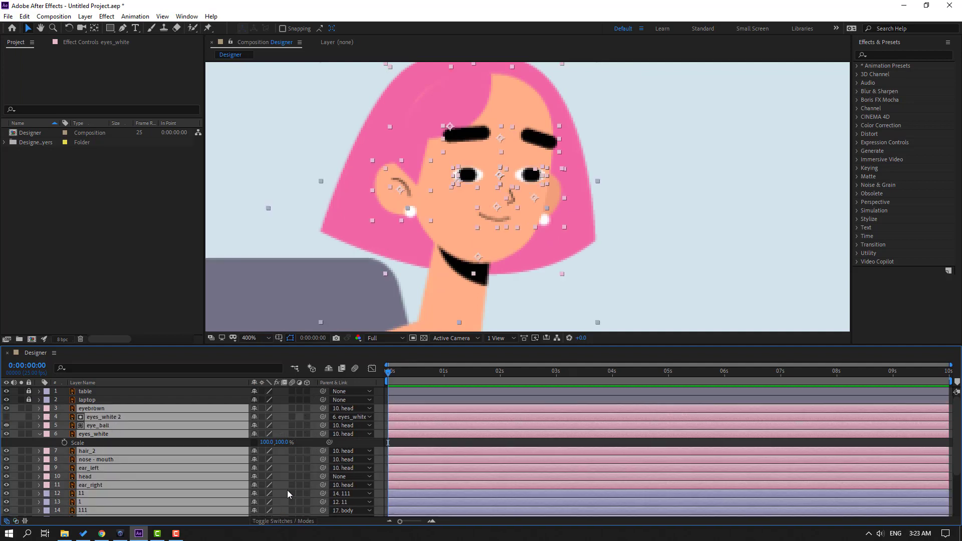
click(261, 409)
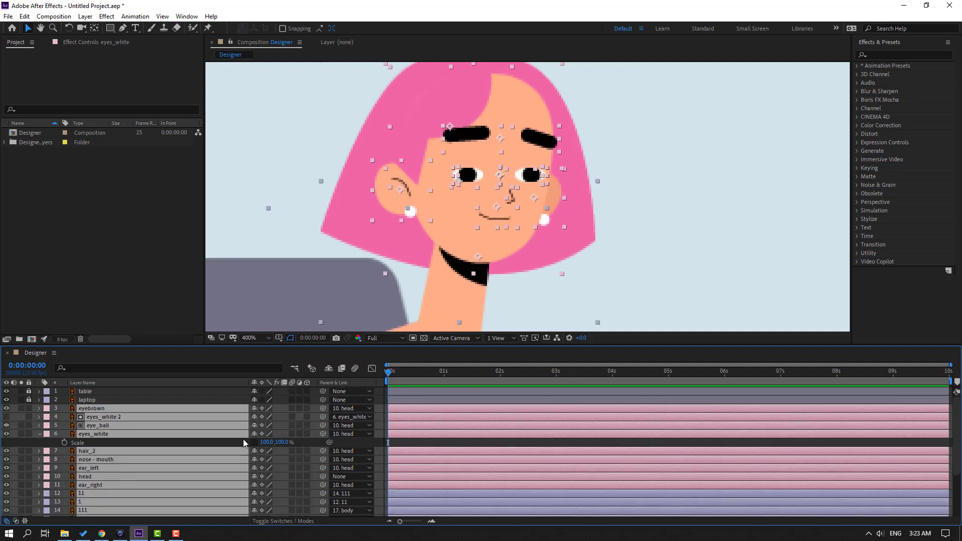
Set a 100,100% Scale keyframe on eyes_white at 0:00:00
click(314, 399)
scroll(364, 228, down, 2)
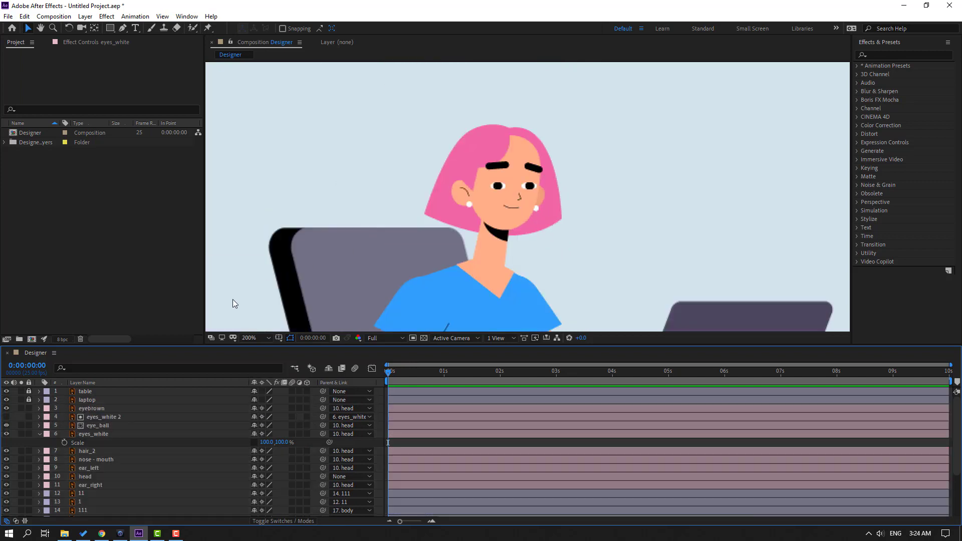
scroll(482, 268, up, 2)
scroll(442, 265, down, 2)
click(325, 434)
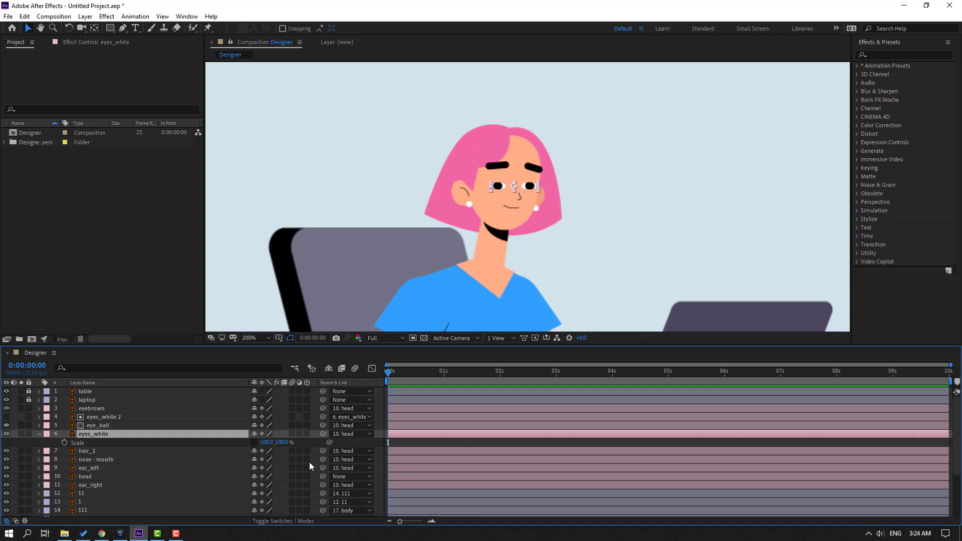
click(65, 444)
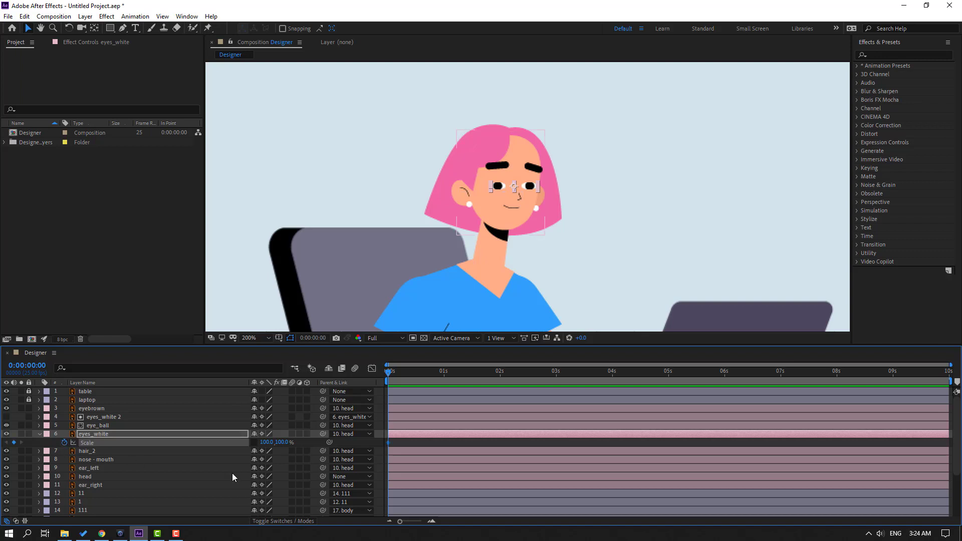
Keyframe eyes_white's Scale height from 100 to 5 and back to 100 for a blink
key(Page_Down)
key(Page_Down)
key(Page_Down)
click(282, 442)
text(5)
key(Return)
key(Page_Down)
key(Page_Down)
key(Page_Down)
click(279, 442)
text(100)
key(Return)
Apply Easy Ease to the blink keyframes, shift them slightly later and preview
right_click(387, 442)
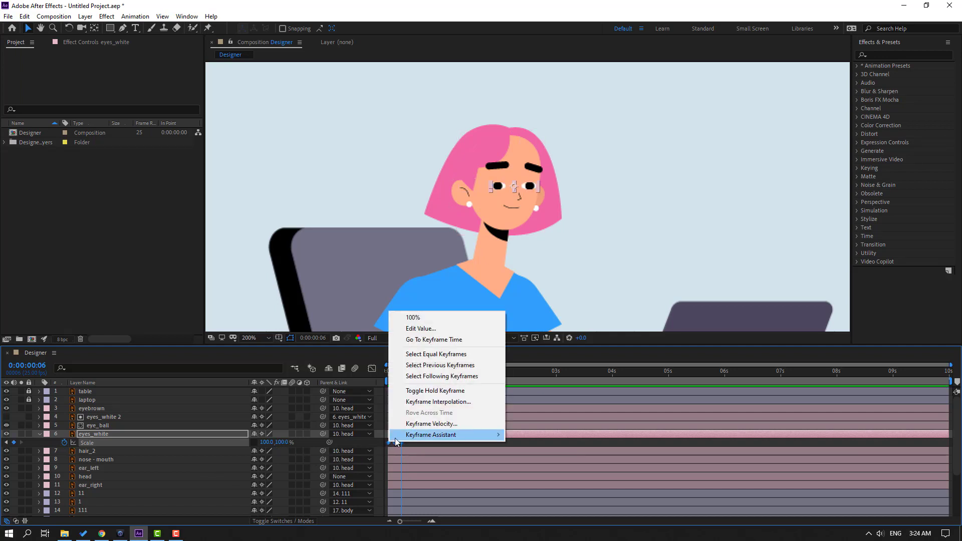
mouse_move(398, 435)
click(526, 468)
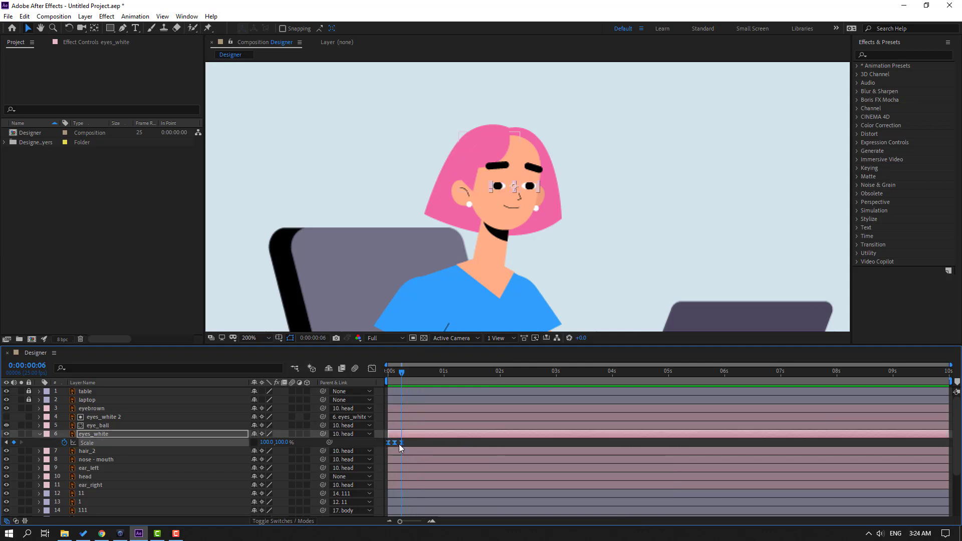
drag(384, 447, 404, 438)
drag(401, 443, 413, 445)
key(space)
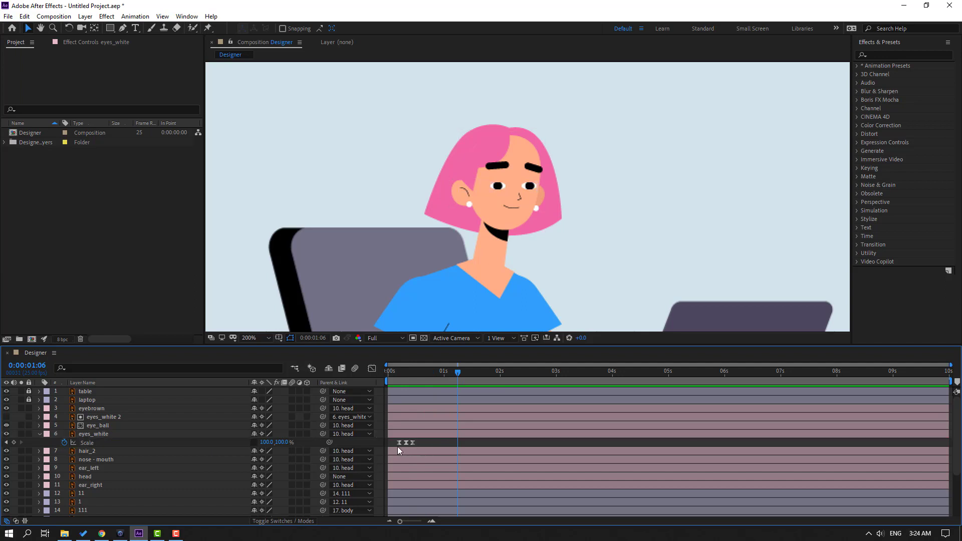
Paste blink copies along the timeline at 0:00:01:06, 0:00:02:07 and later times
key(ctrl+v)
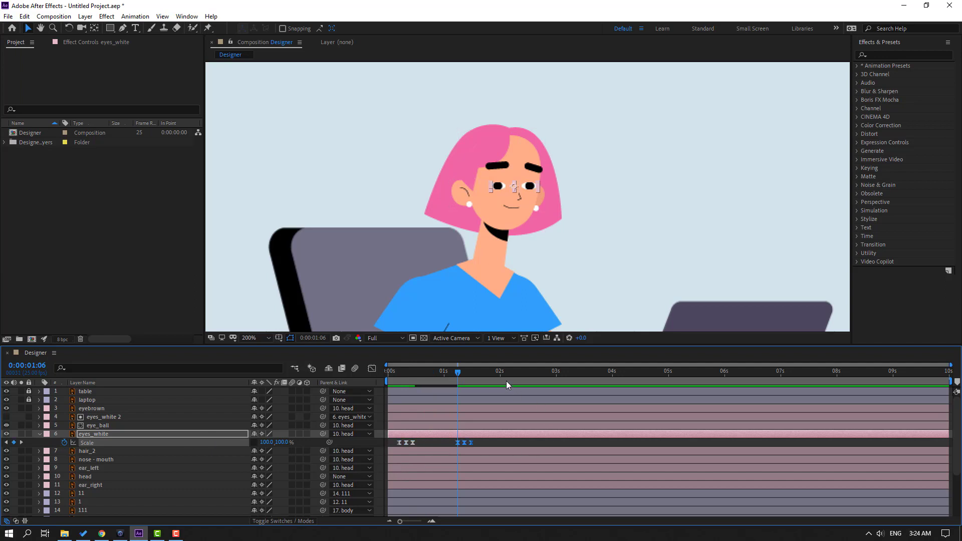
drag(447, 373, 516, 382)
key(ctrl+v)
click(586, 372)
key(ctrl+v)
click(665, 371)
click(743, 371)
key(ctrl+v)
click(818, 374)
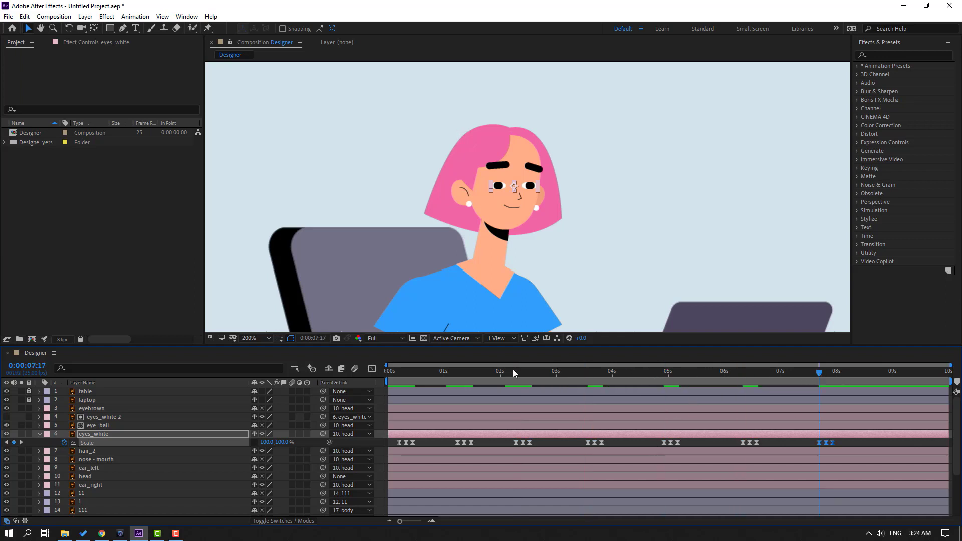
drag(529, 371, 784, 384)
Delete the extra blink near 7.8 s, end the work area at 7 s, and preview
key(Delete)
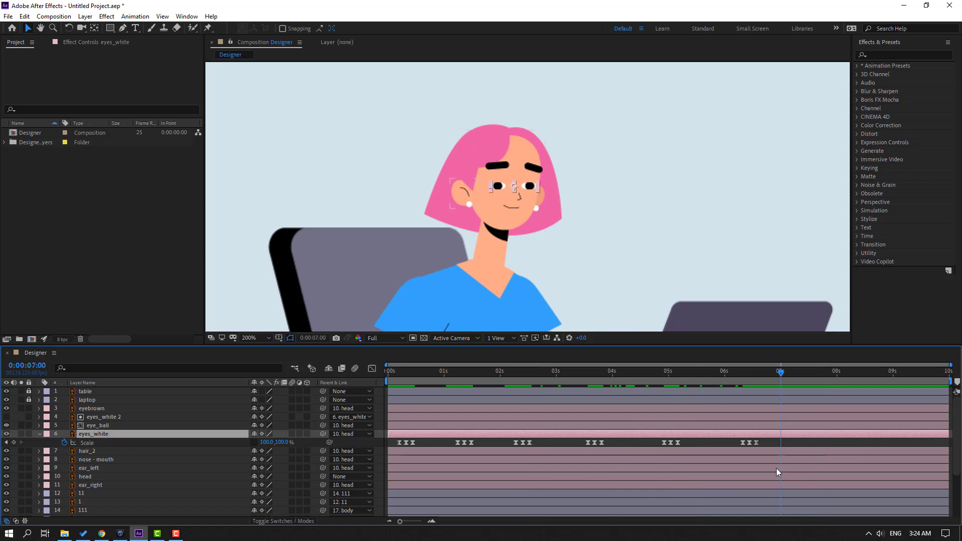
key(n)
key(space)
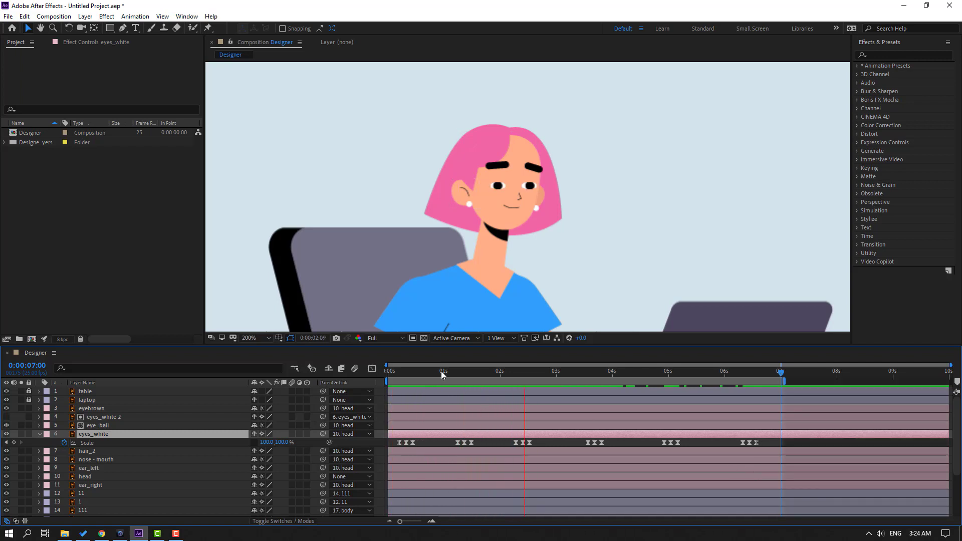
drag(441, 371, 387, 375)
scroll(178, 492, down, 2)
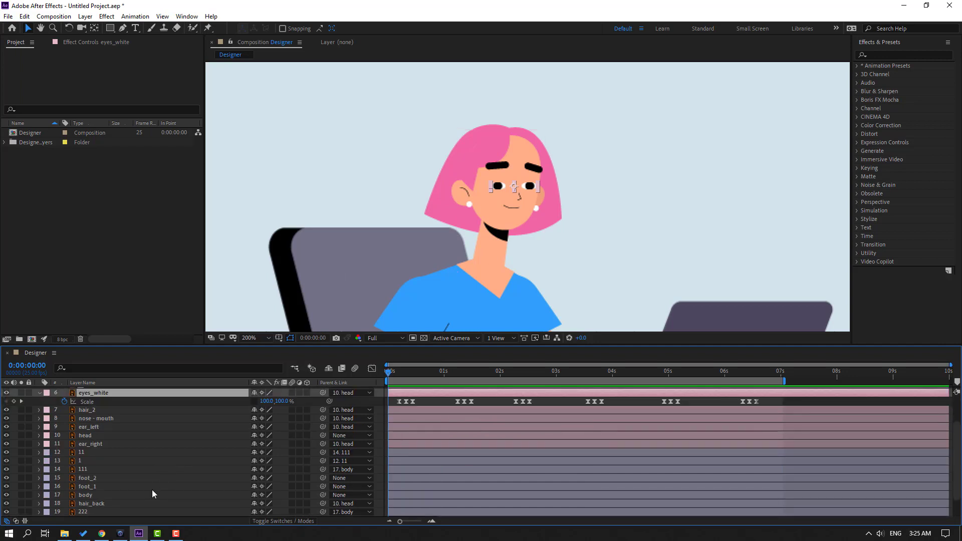
Select the arm layers 11, 1 and 111
click(86, 461)
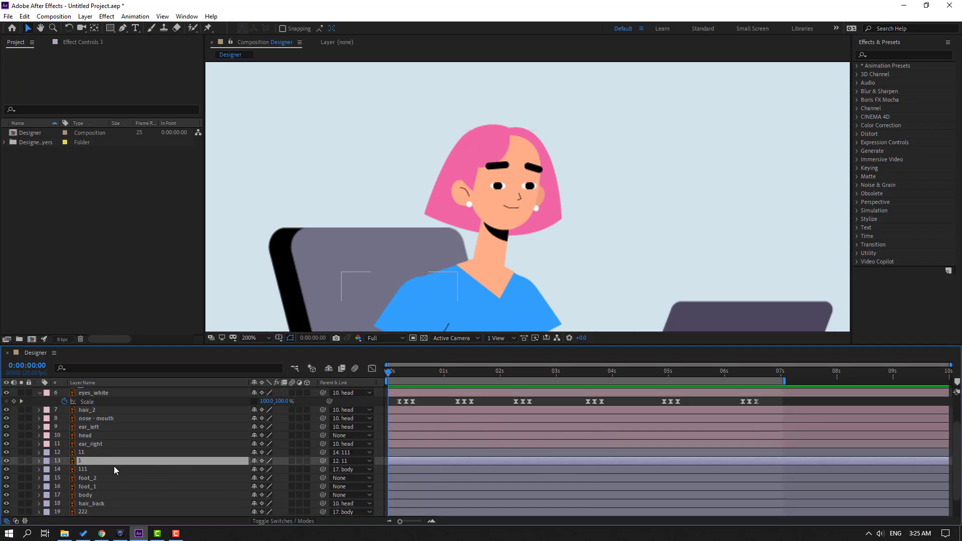
ctrl+click(89, 453)
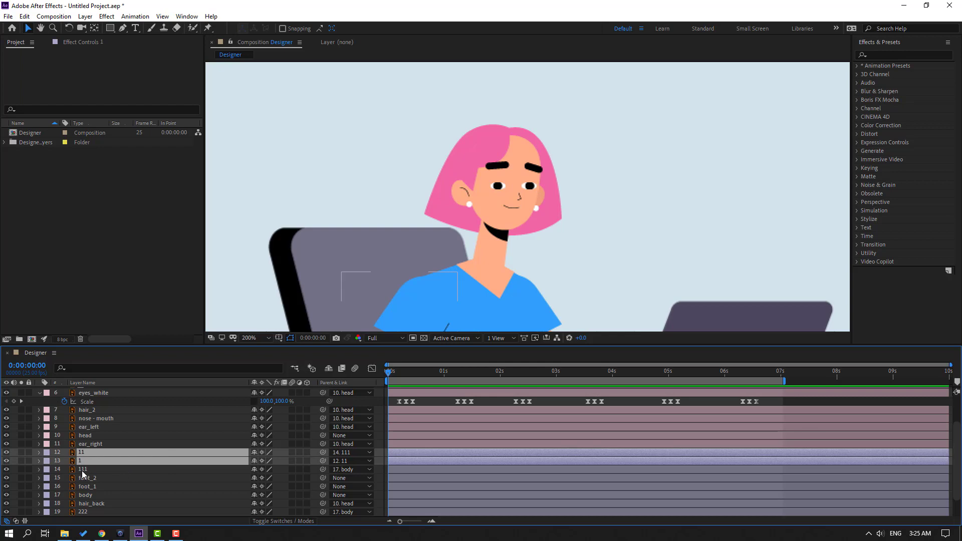
ctrl+click(82, 470)
drag(498, 250, 474, 95)
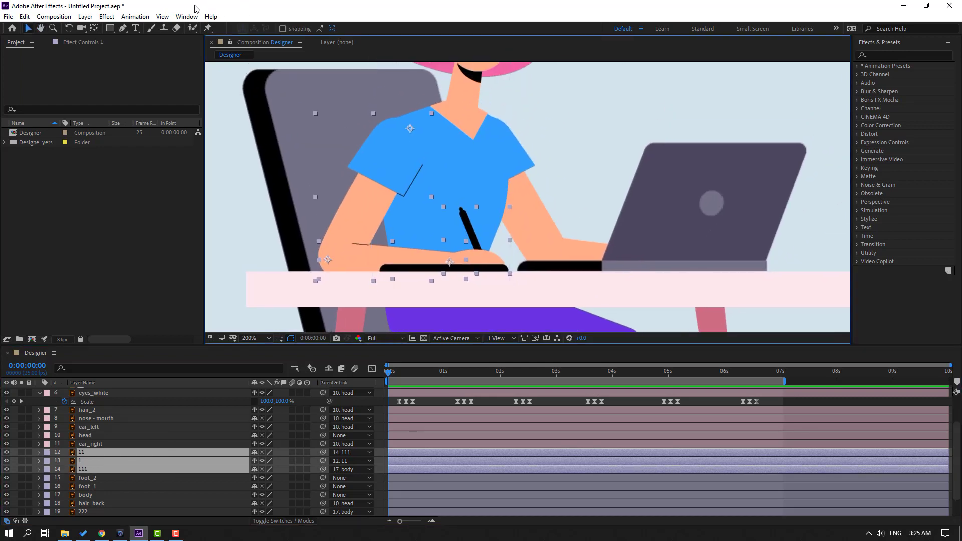
Launch Duik Bassel, open its Rigging tools and run Auto-rig & IK on the selection
click(187, 17)
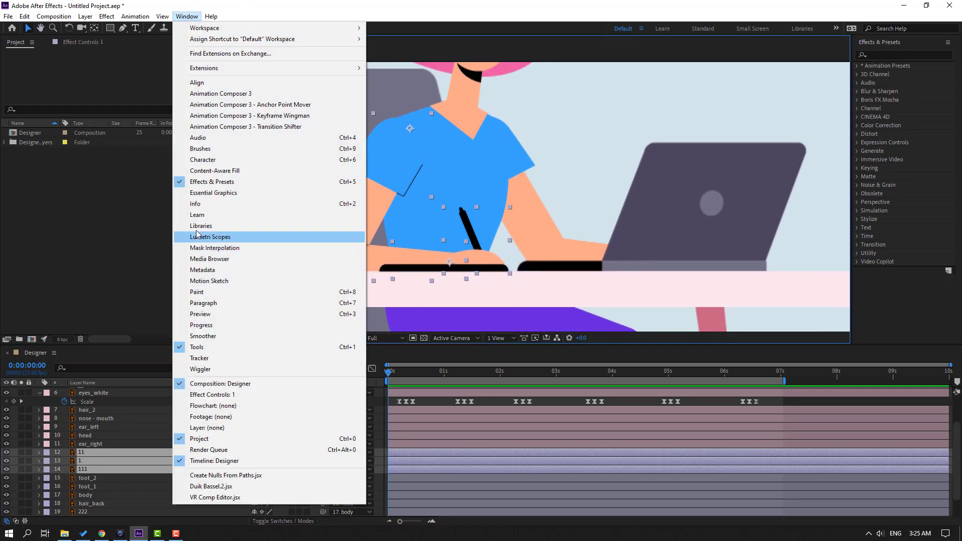
click(214, 487)
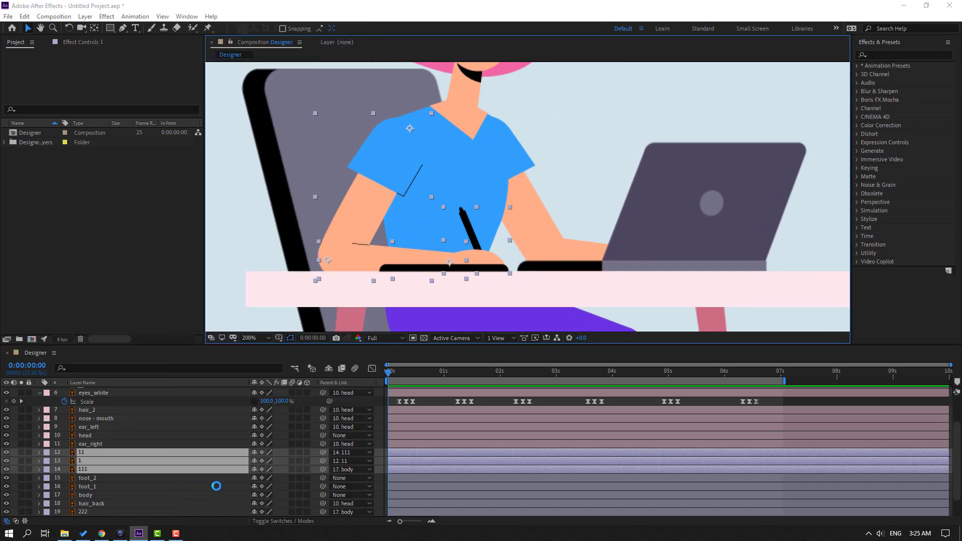
click(195, 277)
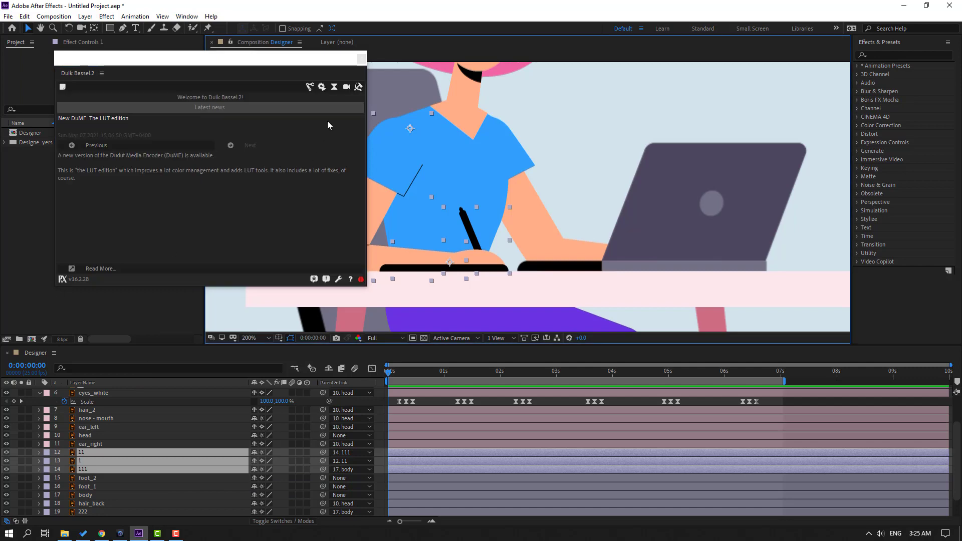
click(309, 87)
drag(54, 287, 184, 329)
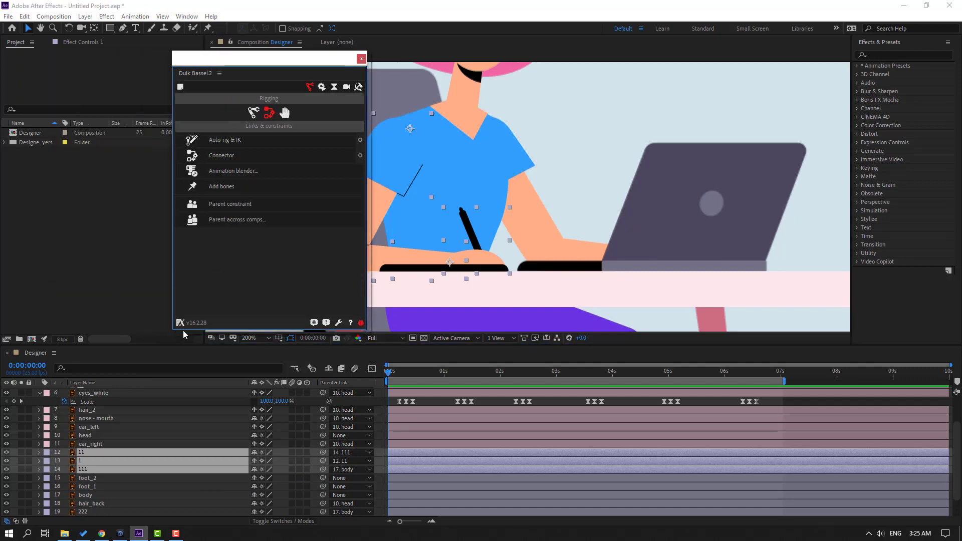
drag(257, 61, 770, 58)
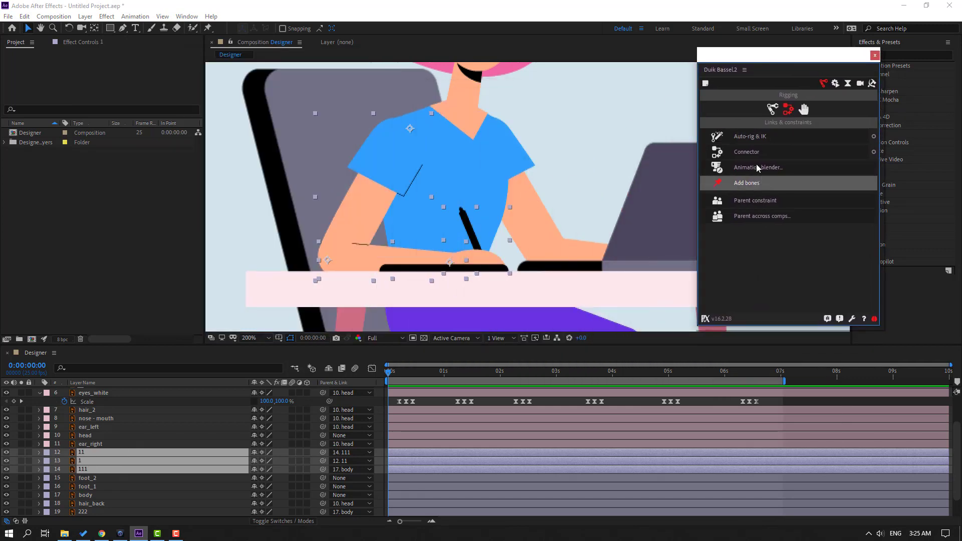
click(765, 140)
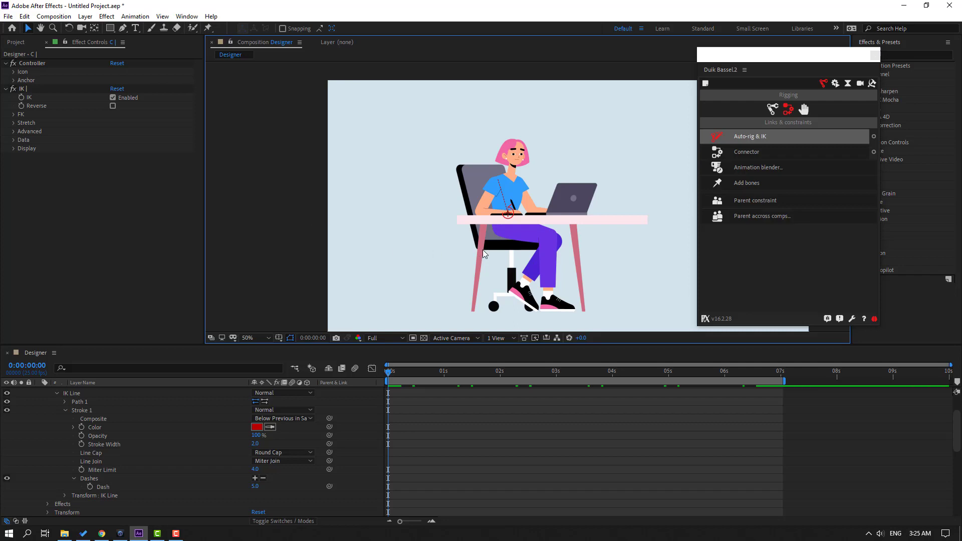
Drag the arm IK controller to check the arm bends, then collapse its properties
scroll(483, 250, up, 3)
scroll(389, 301, down, 1)
click(464, 286)
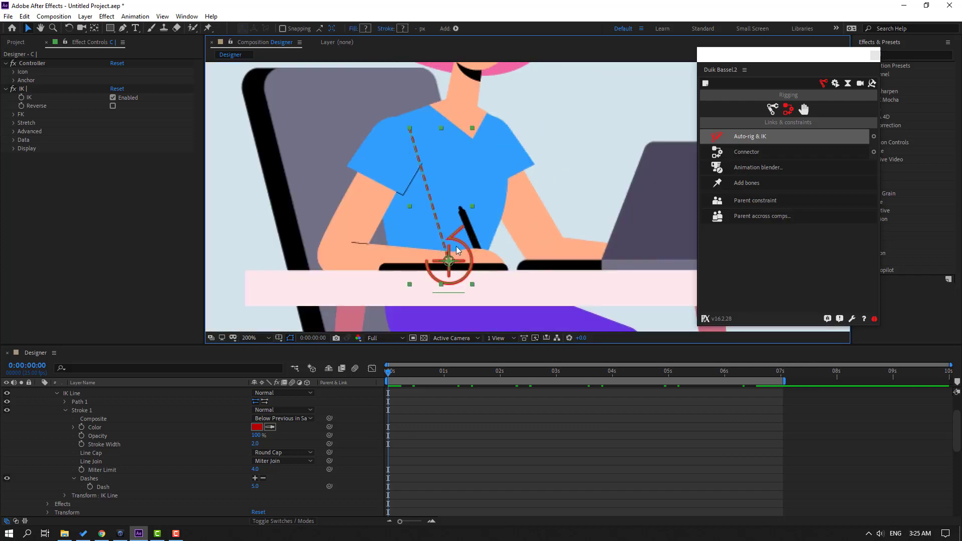
drag(457, 249, 457, 242)
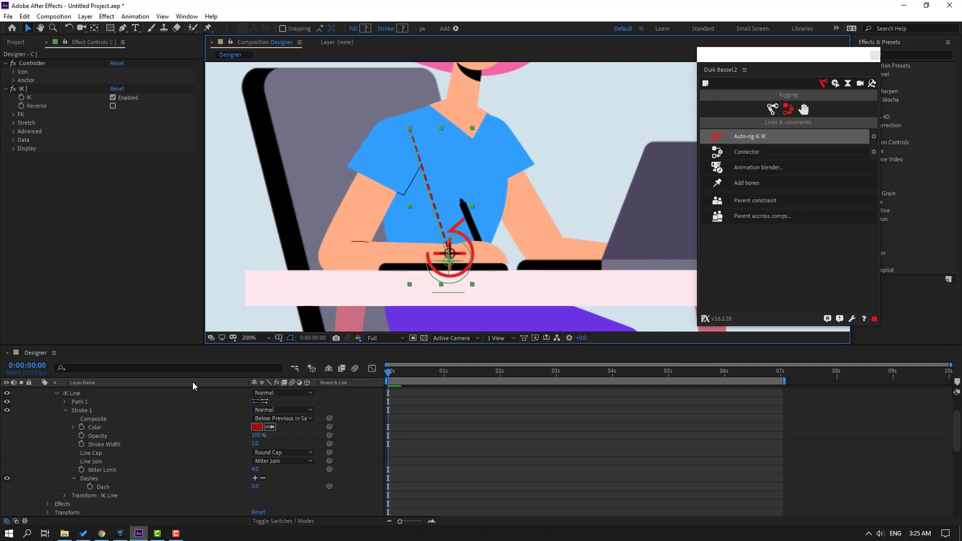
scroll(35, 398, up, 2)
click(36, 395)
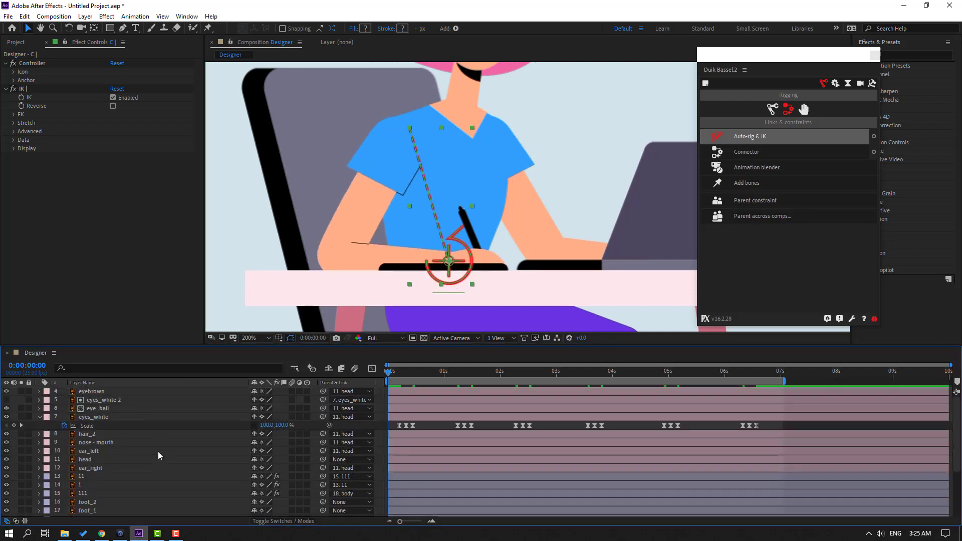
scroll(43, 437, up, 2)
scroll(209, 424, down, 5)
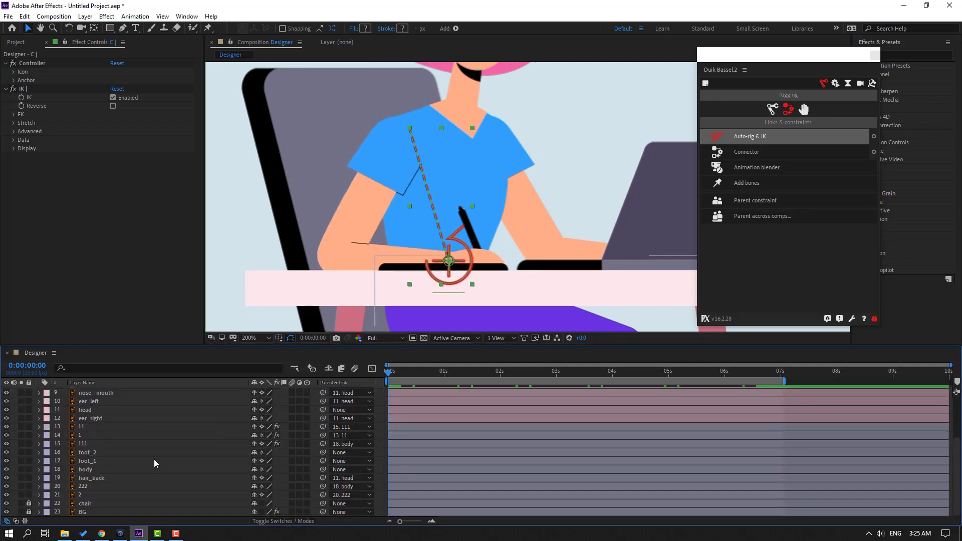
Solo the foot_2 leg layer after checking which leg foot_1 is
click(99, 461)
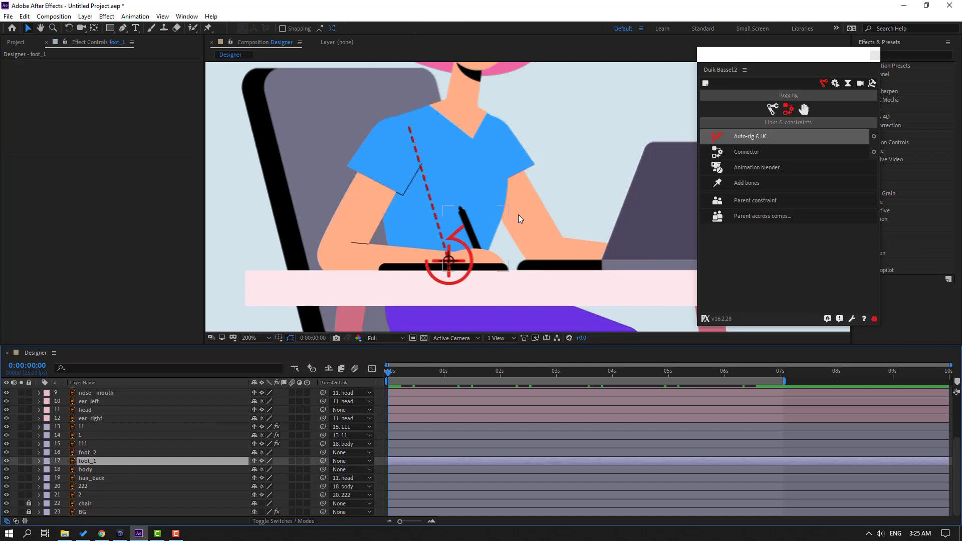
scroll(518, 215, down, 4)
click(21, 461)
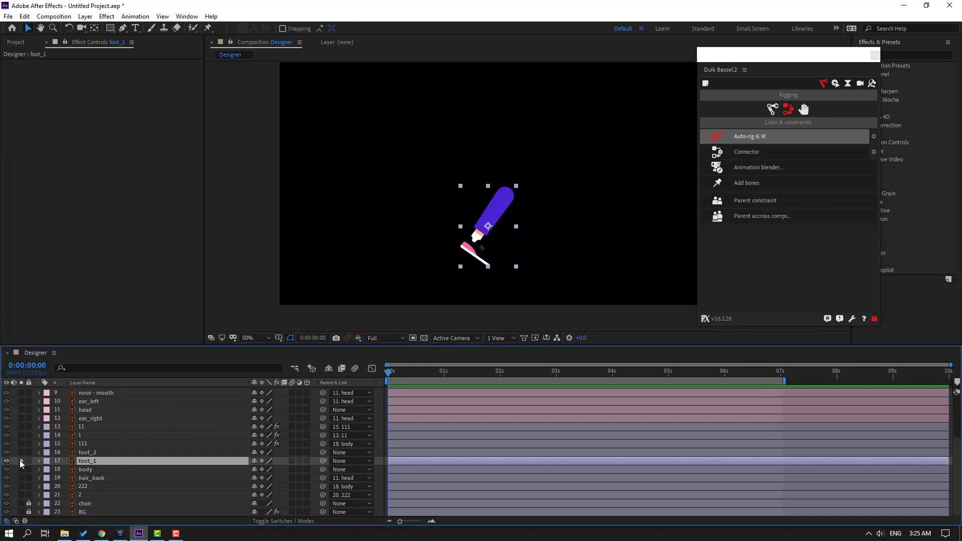
click(21, 460)
click(101, 455)
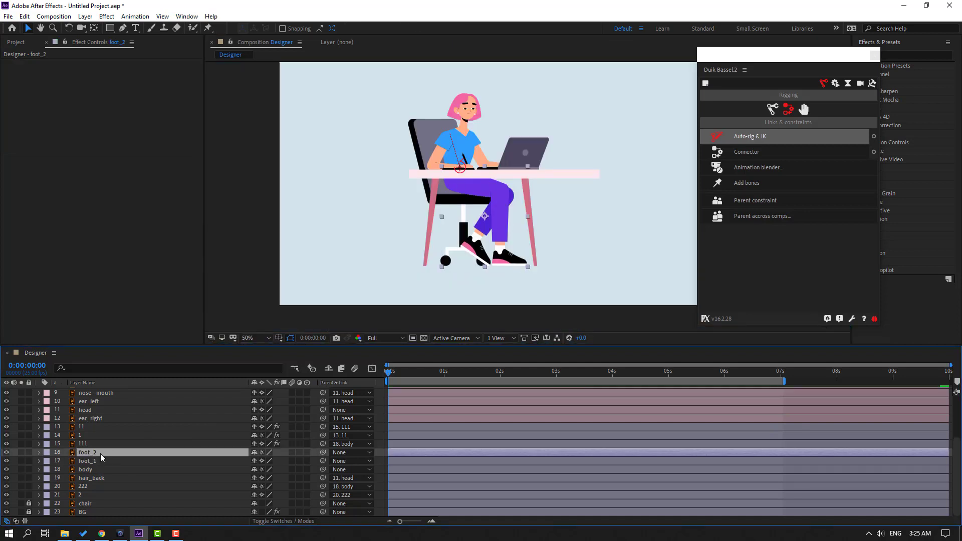
click(21, 452)
scroll(470, 226, up, 2)
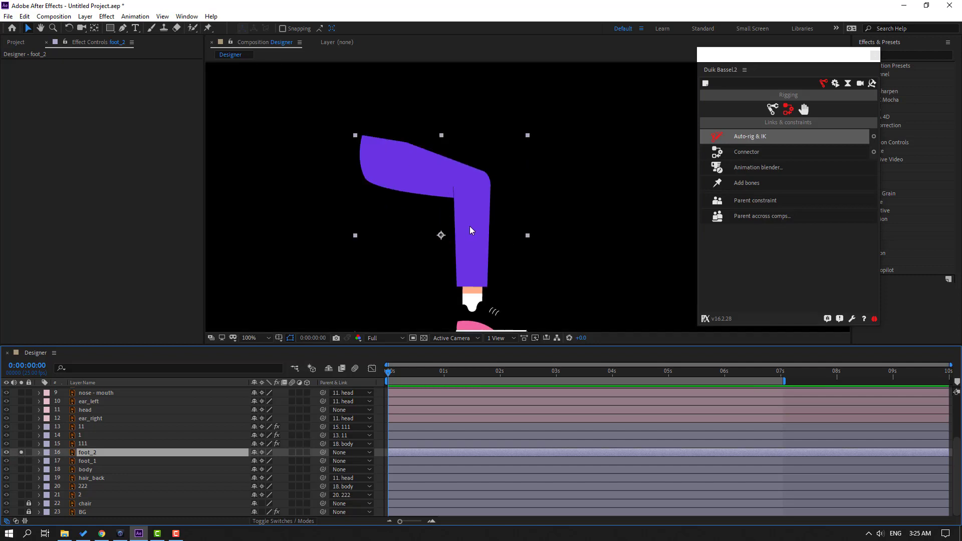
click(262, 452)
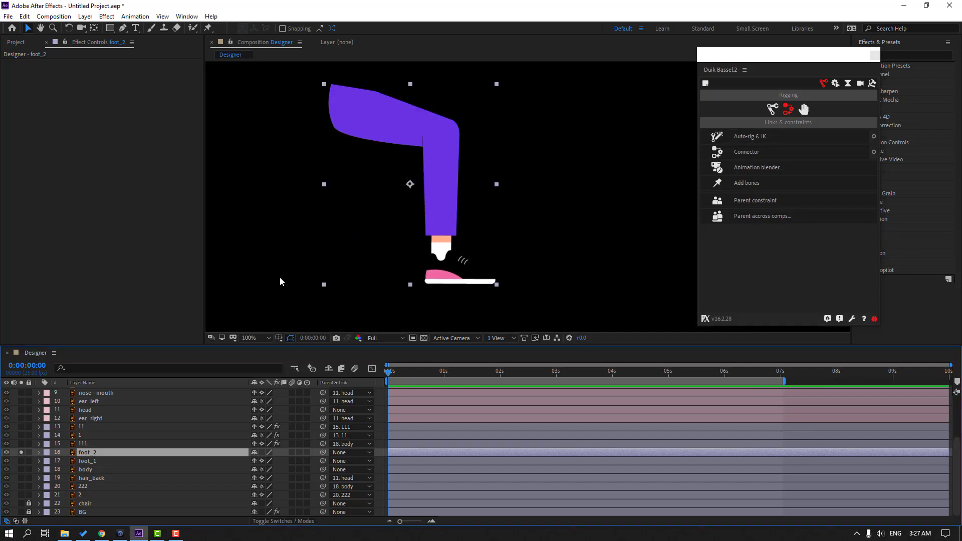
Add Puppet pins at the hip, knee and shoe, and set the Puppet Engine to Legacy
click(207, 28)
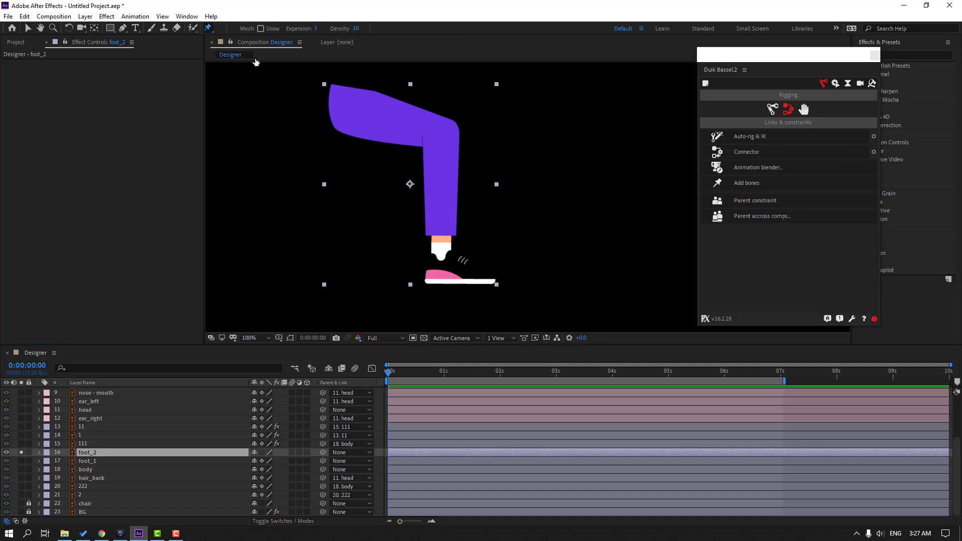
click(337, 98)
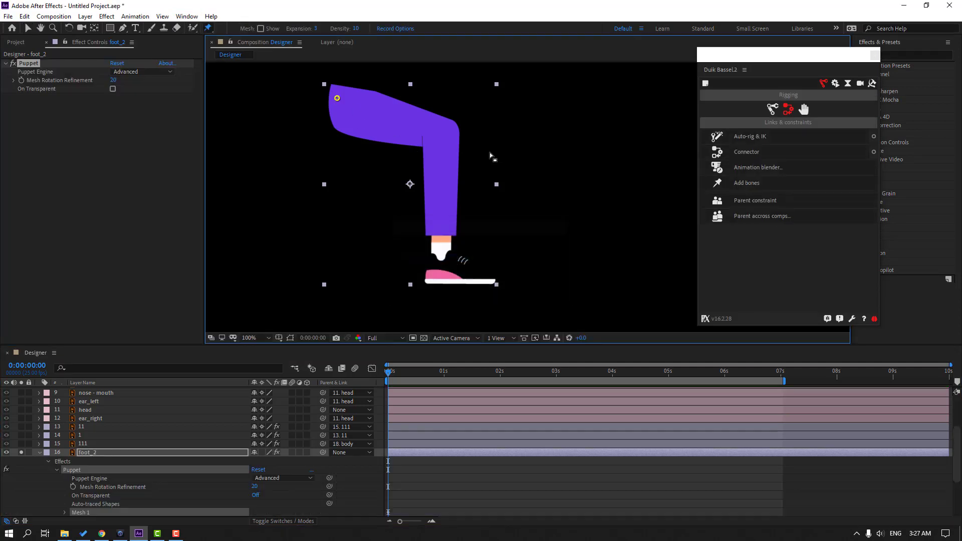
click(442, 133)
click(449, 268)
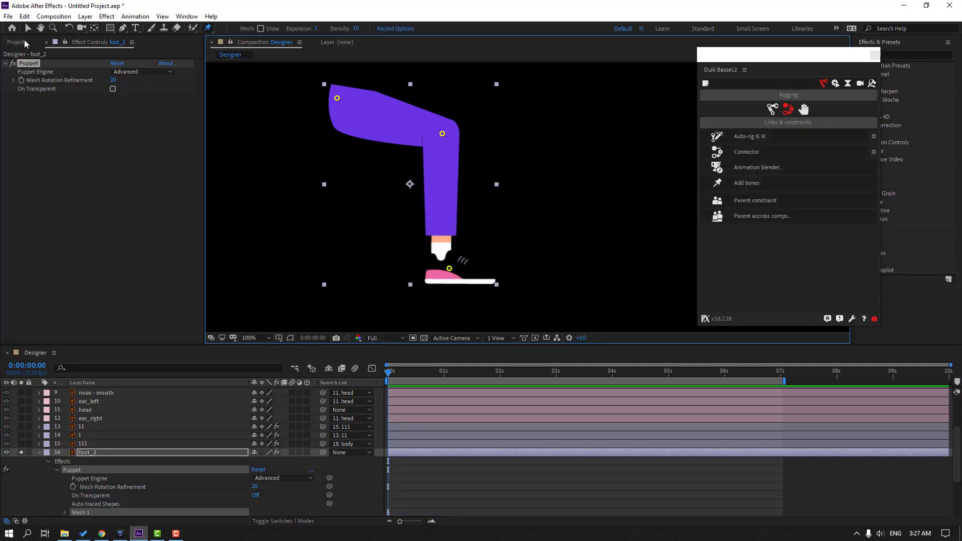
click(26, 29)
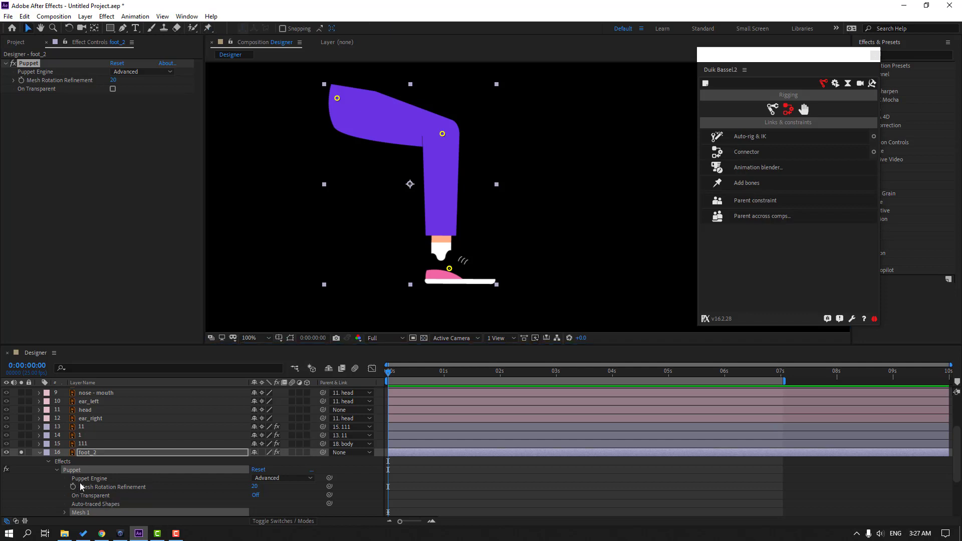
click(280, 478)
click(276, 487)
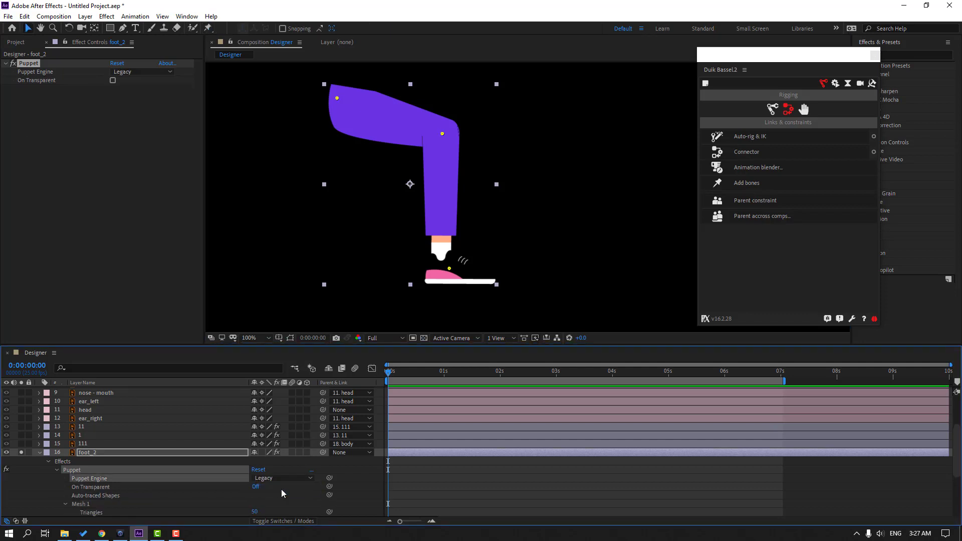
Create Duik bone layers from the three leg puppet pins
click(747, 188)
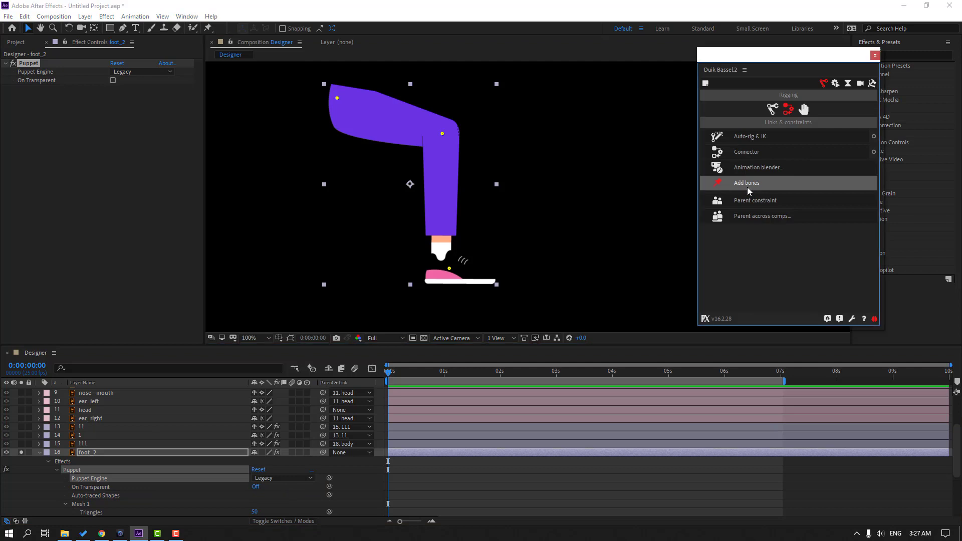
click(745, 188)
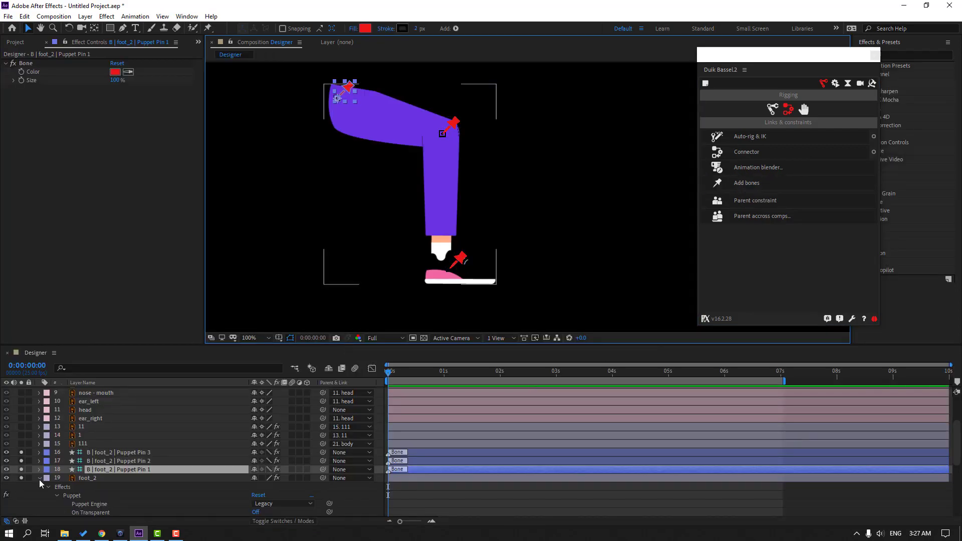
click(40, 478)
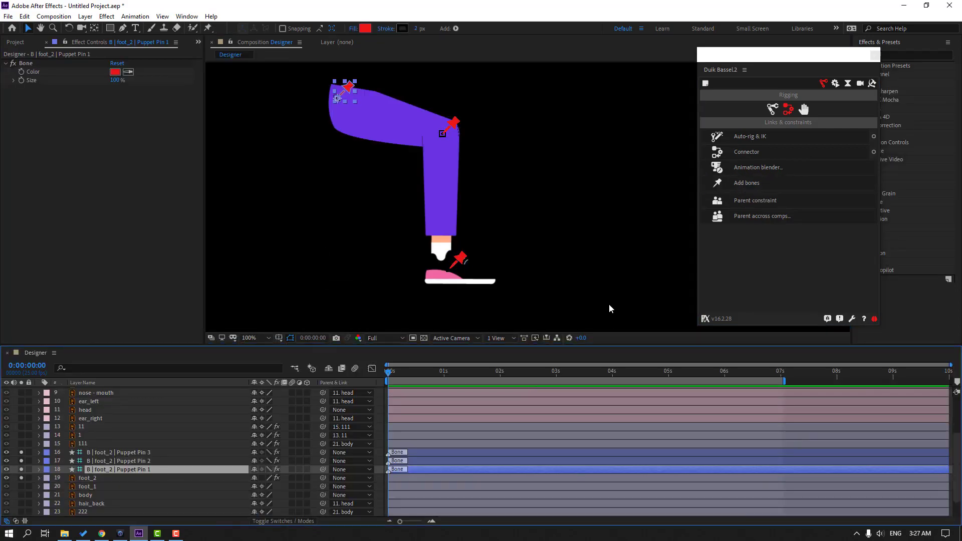
Parent Puppet Pin 3 to Pin 2 and Pin 2 to Pin 1, then select all three bones
click(138, 453)
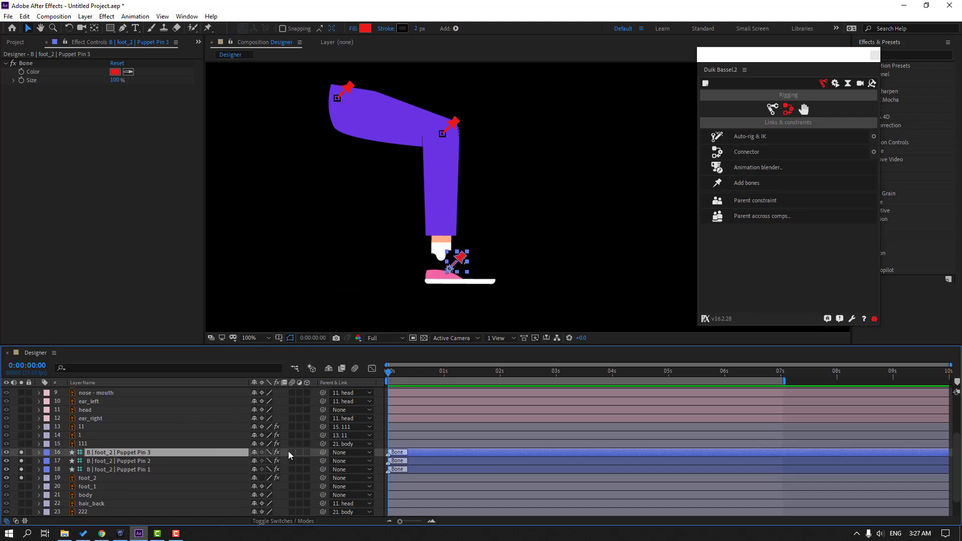
drag(323, 452, 145, 462)
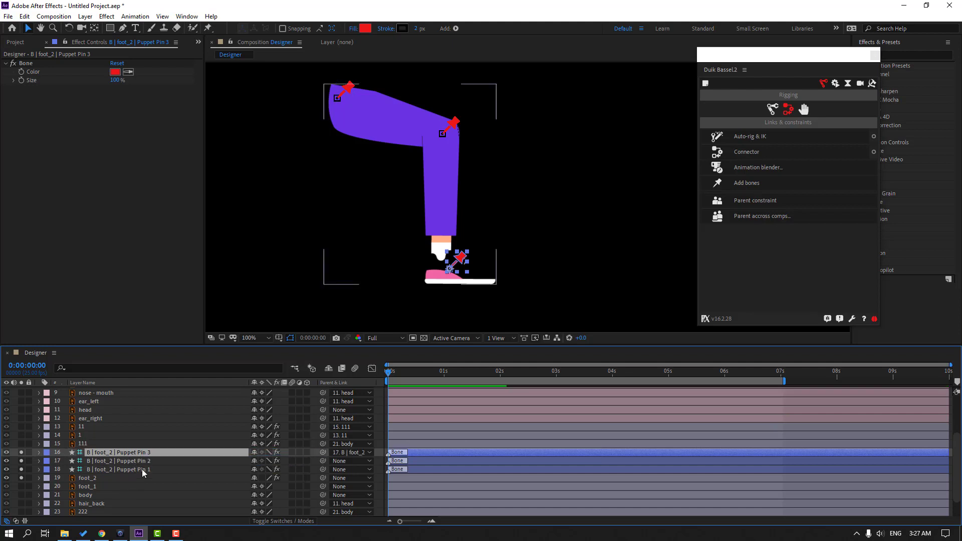
click(144, 463)
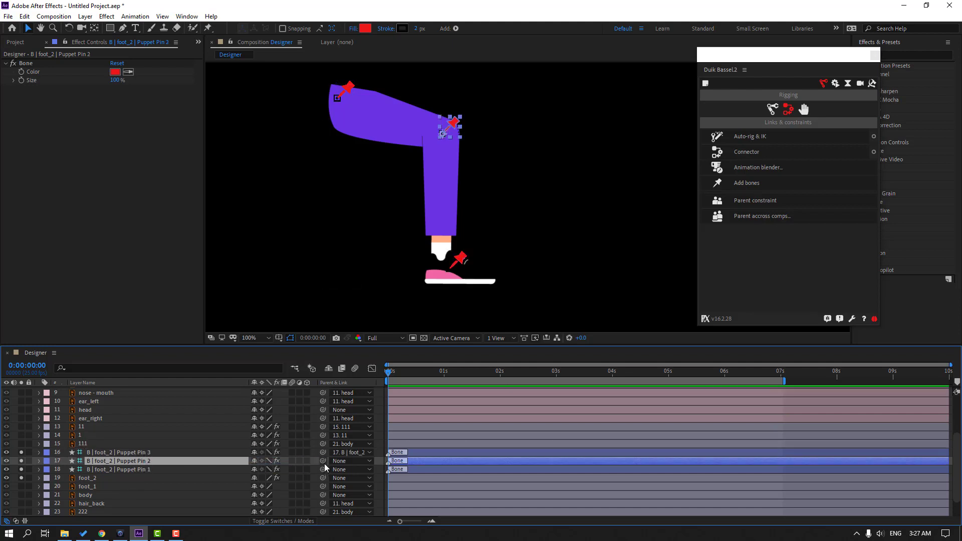
drag(324, 462, 121, 470)
click(128, 471)
shift+click(132, 461)
shift+click(135, 452)
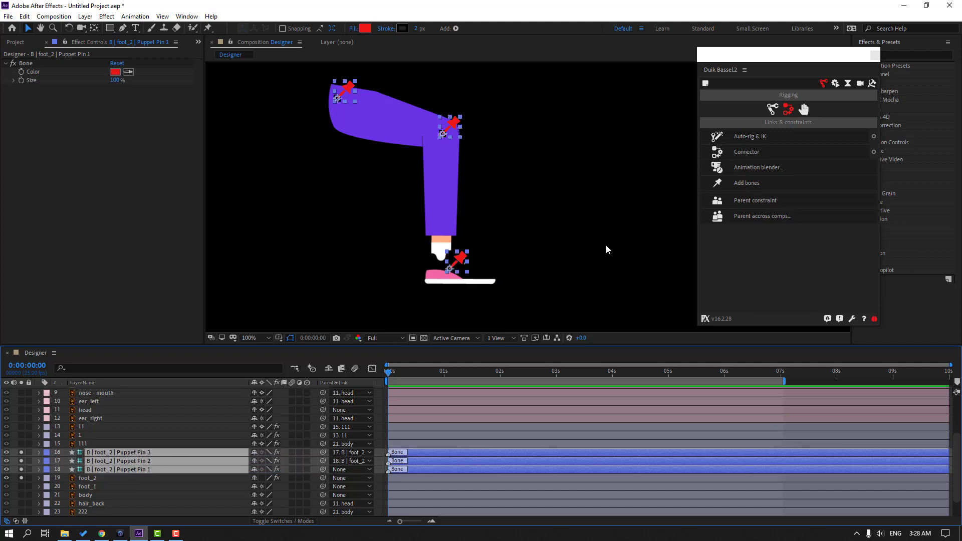
Auto-rig the leg bones with an IK foot controller, test it and close Duik
click(760, 139)
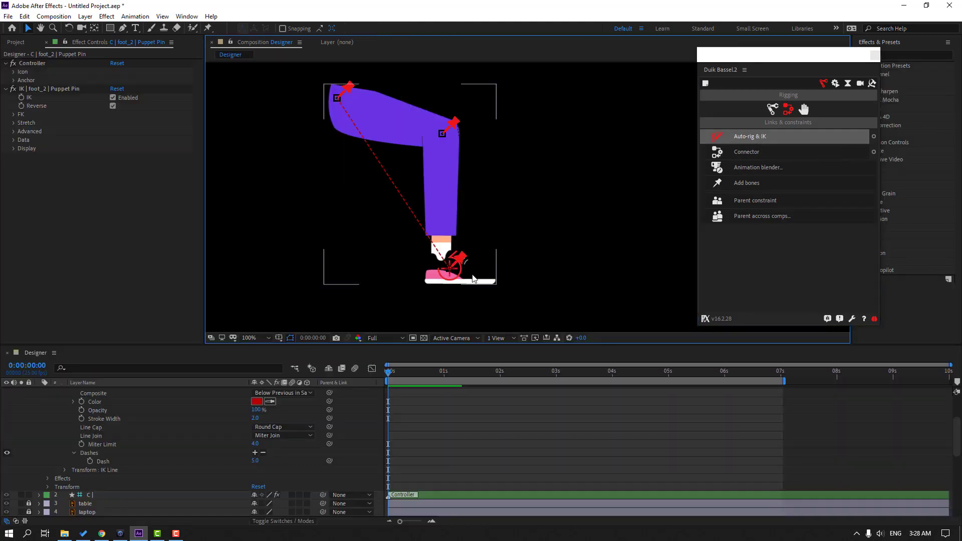
mouse_move(450, 269)
mouse_down()
mouse_move(469, 257)
mouse_move(450, 269)
mouse_up()
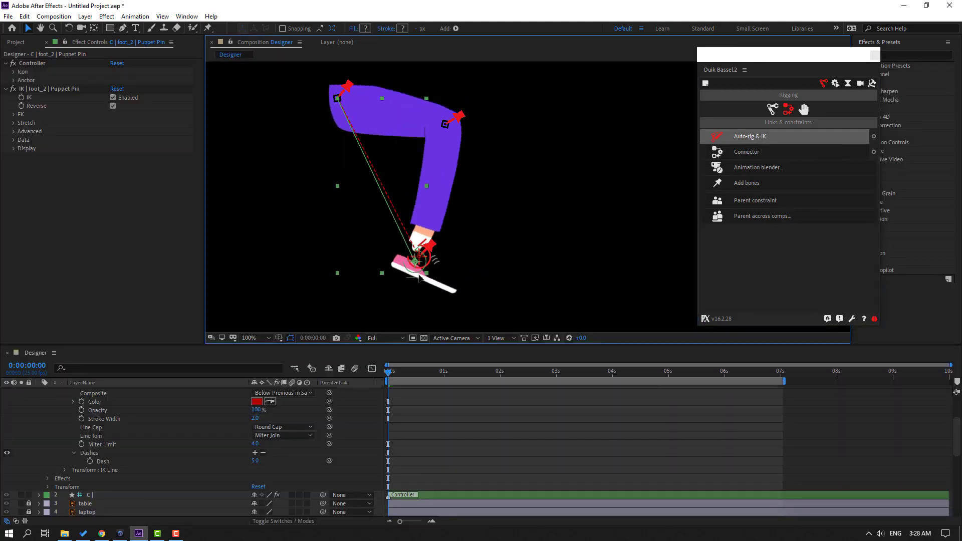
scroll(181, 421, up, 3)
click(40, 391)
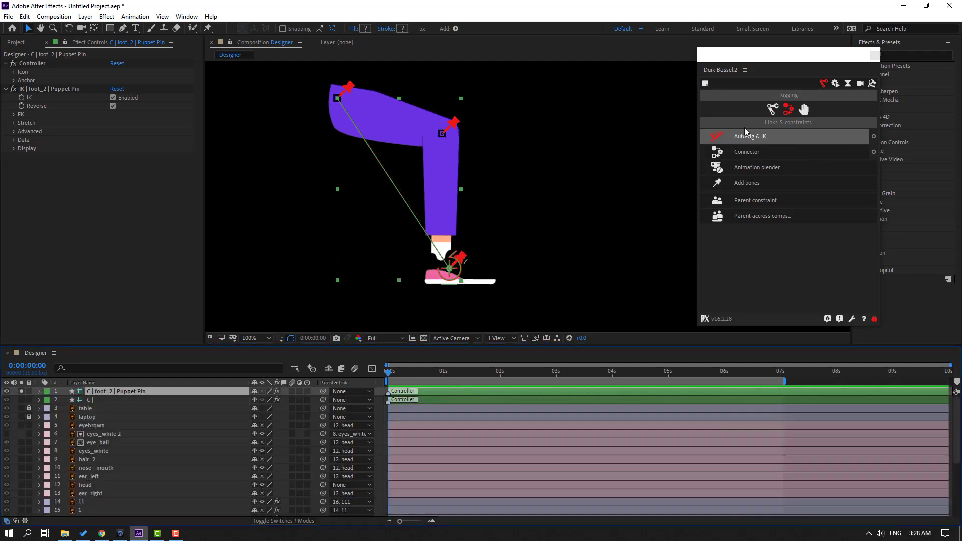
click(874, 55)
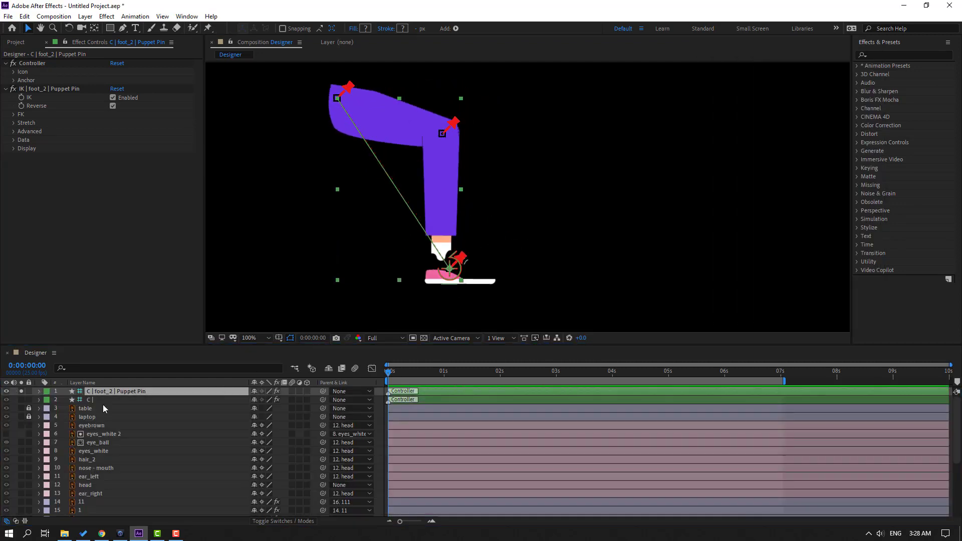
click(34, 396)
scroll(55, 436, down, 4)
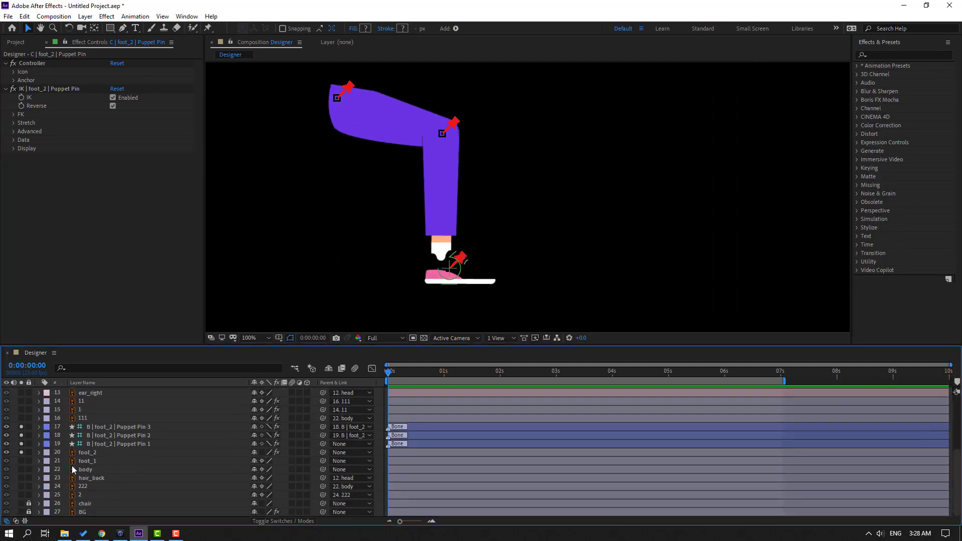
Unsolo foot_2 and test the foot controller in the full scene
click(21, 452)
scroll(347, 243, down, 2)
scroll(347, 243, up, 2)
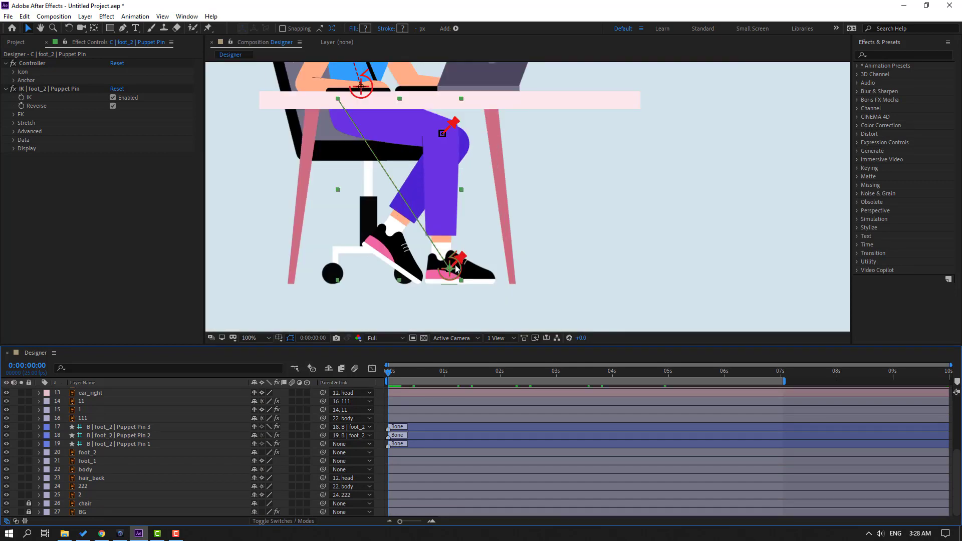
drag(457, 269, 454, 270)
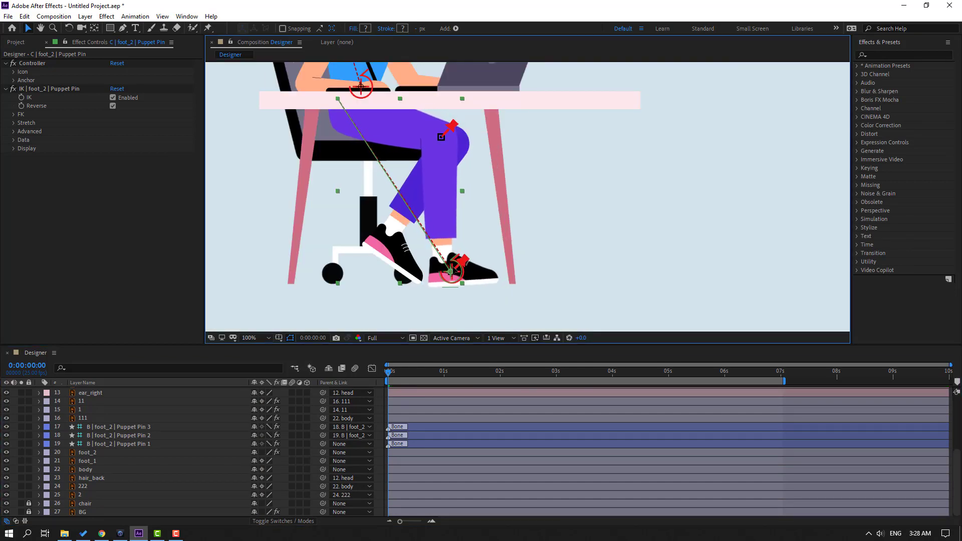
scroll(134, 444, up, 3)
scroll(143, 473, down, 2)
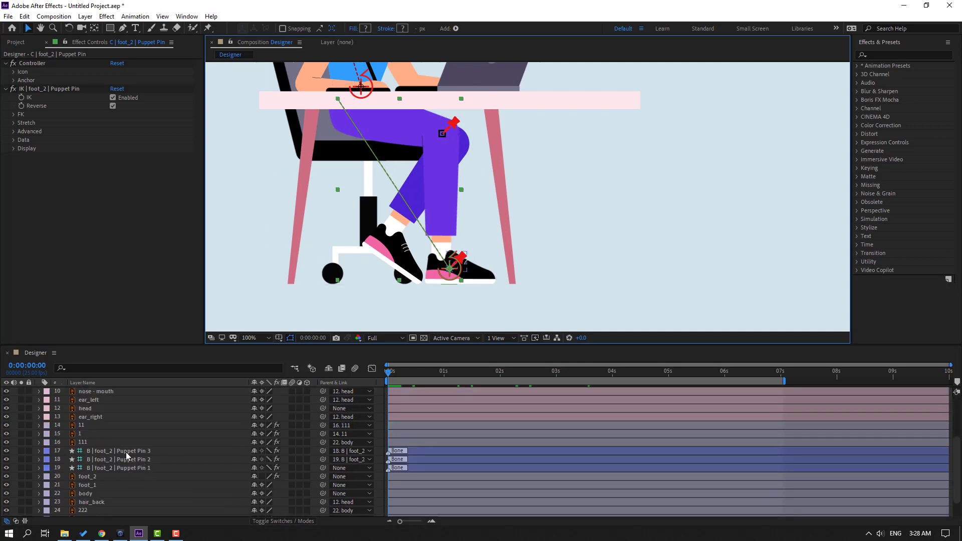
Mark the three Puppet Pin bone layers as shy and hide shy layers
click(125, 452)
ctrl+click(129, 460)
ctrl+click(145, 477)
ctrl+click(113, 467)
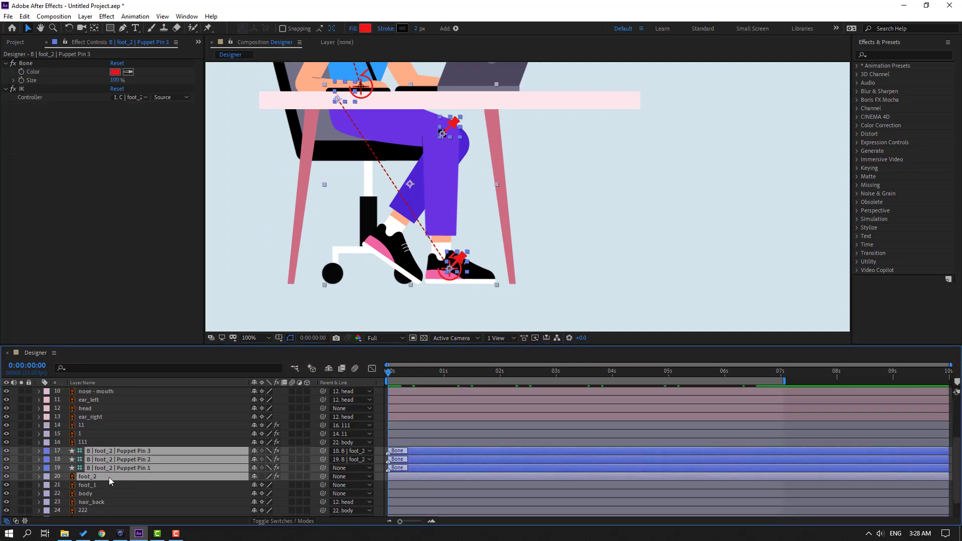
ctrl+click(109, 477)
click(255, 451)
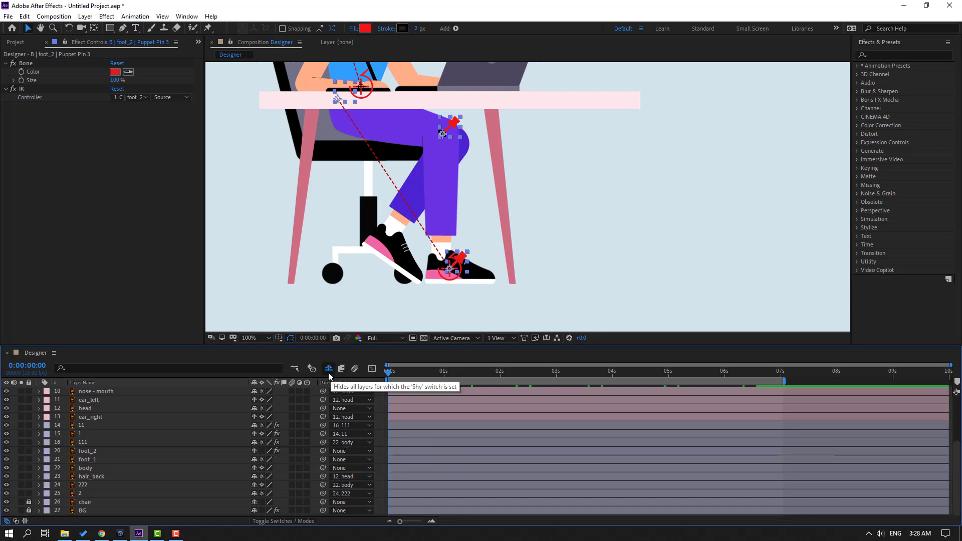
click(329, 371)
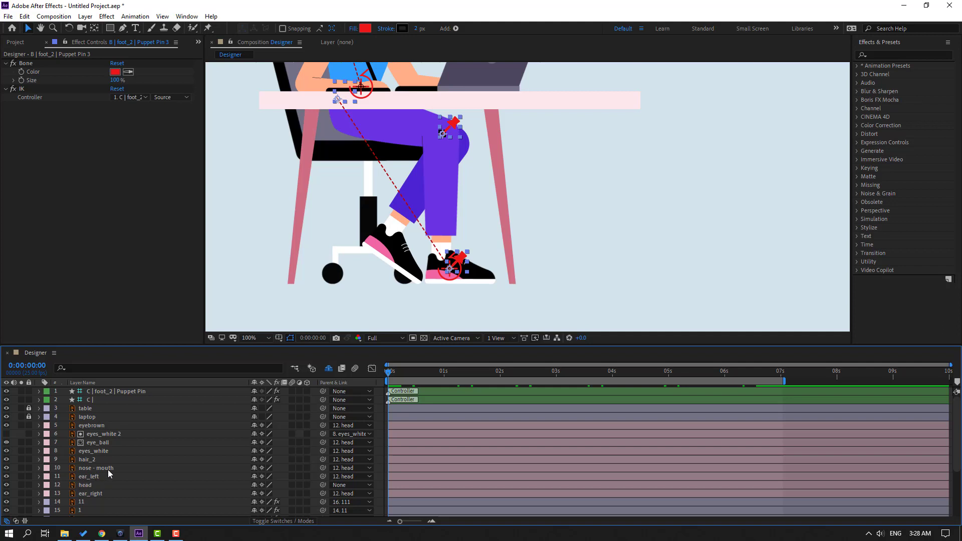
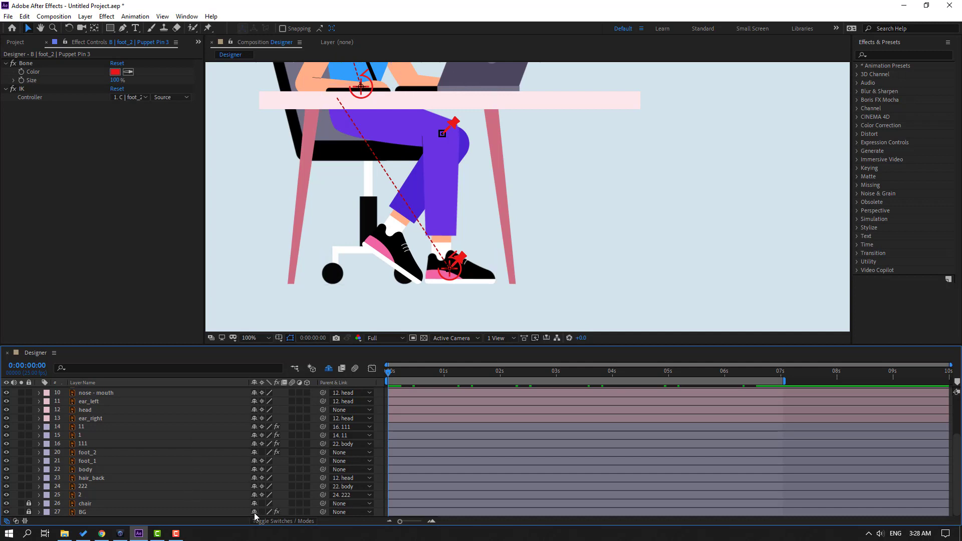
Mark the BG and chair layers as shy so they disappear from the timeline
click(254, 511)
click(254, 503)
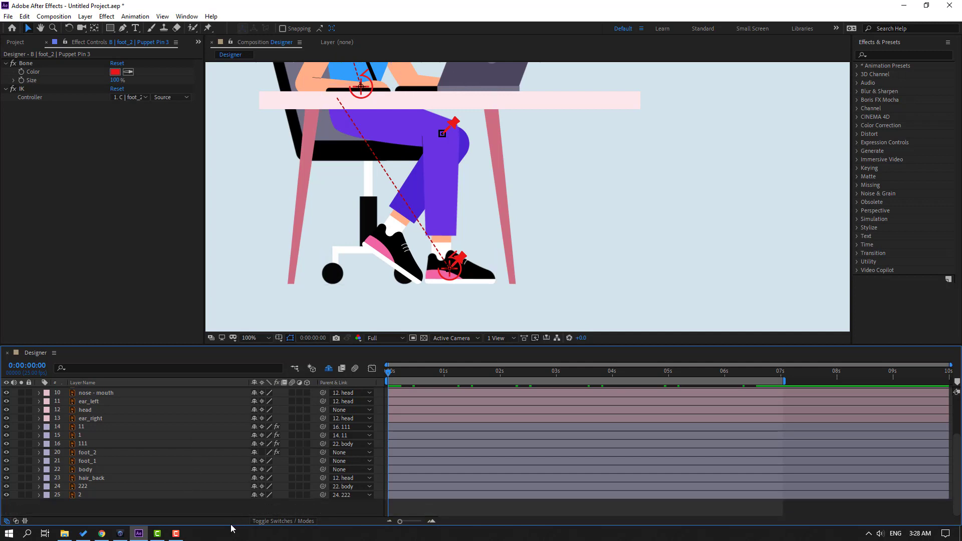
scroll(183, 476, up, 3)
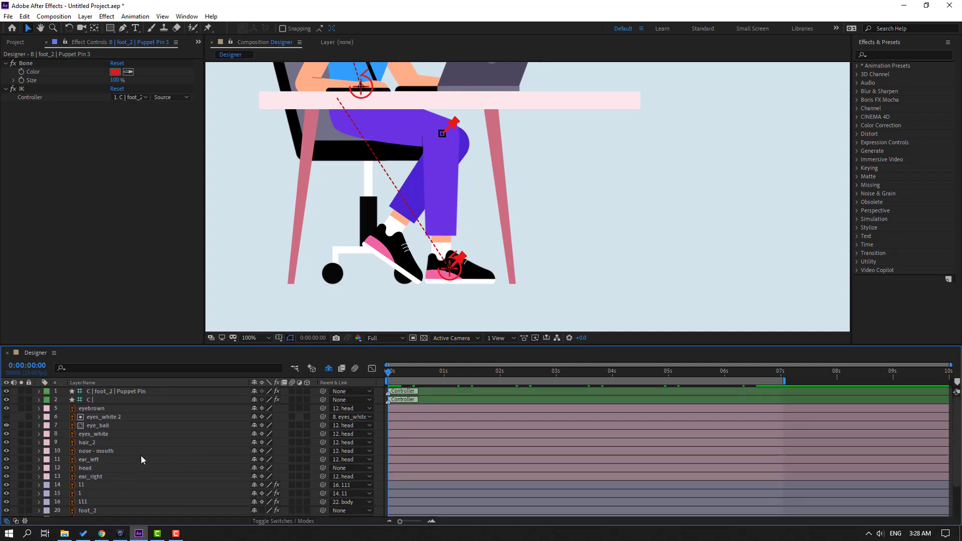
Select the hand IK controller layer 'C |' and drag it onto the drawing tablet
click(91, 400)
scroll(517, 163, up, 5)
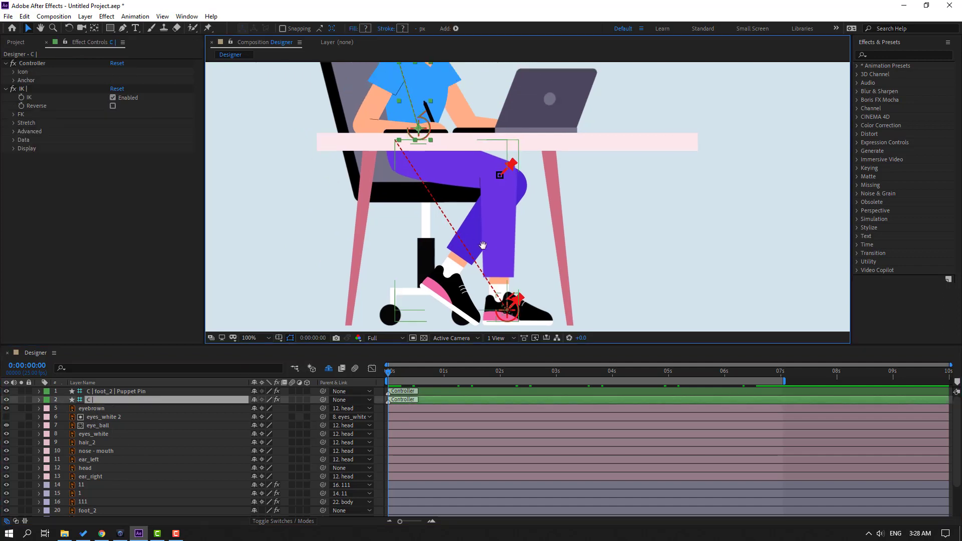
scroll(432, 225, up, 2)
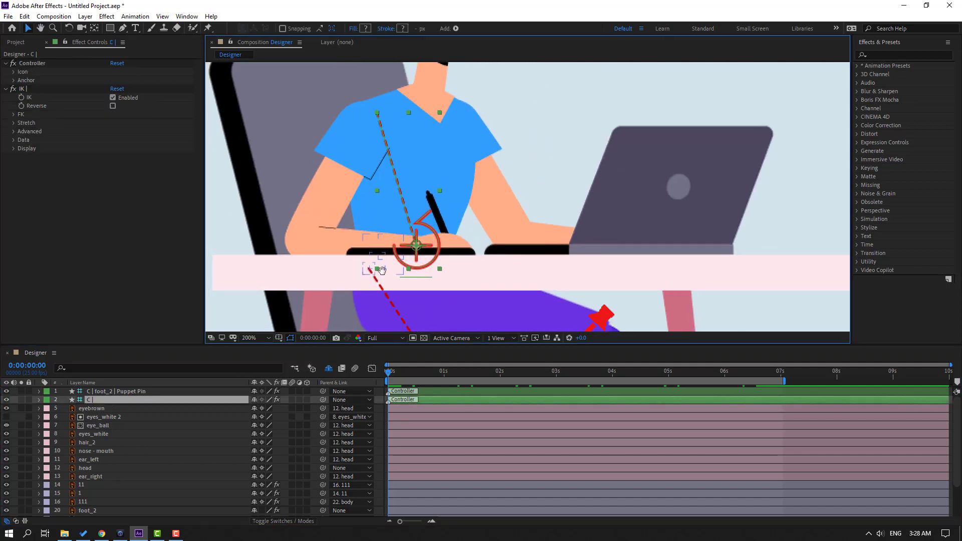
drag(456, 234, 434, 227)
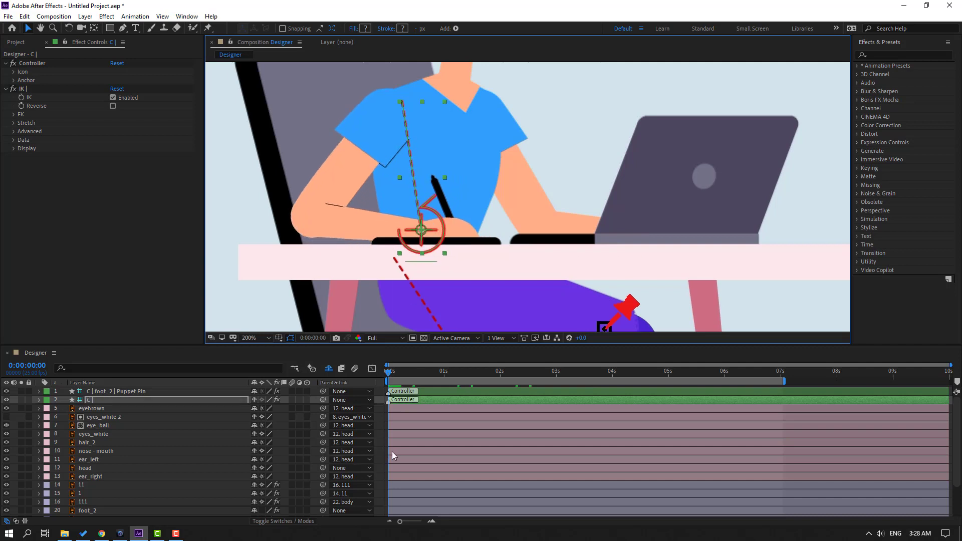
Key the hand controller's Position at the start, moved right at frame 10, and nudged up-left at 1:01
key(p)
click(64, 407)
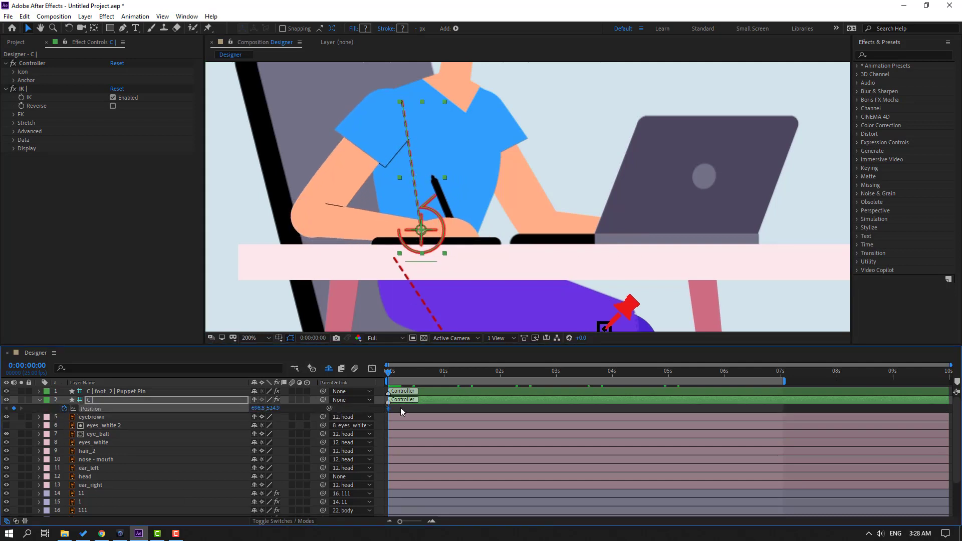
key(shift+Page_Down)
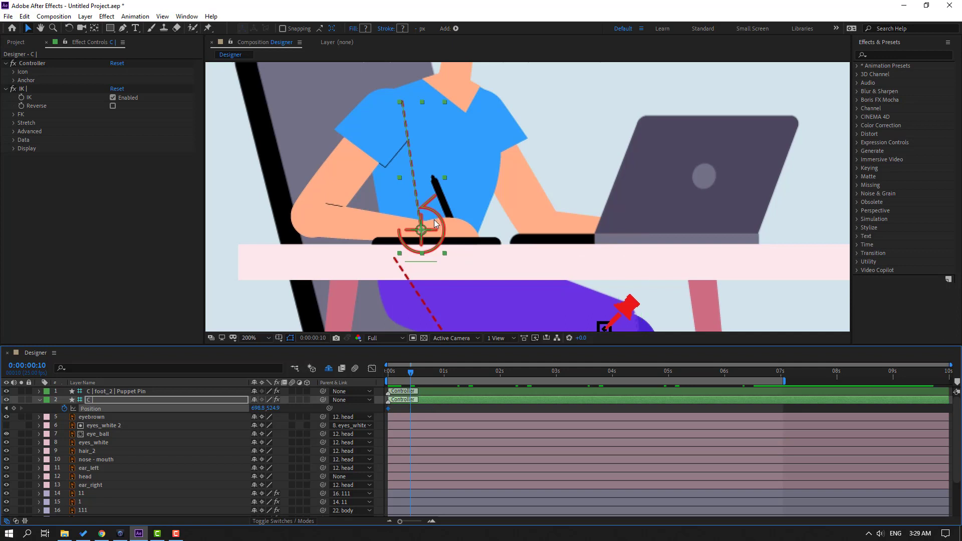
drag(435, 224, 452, 224)
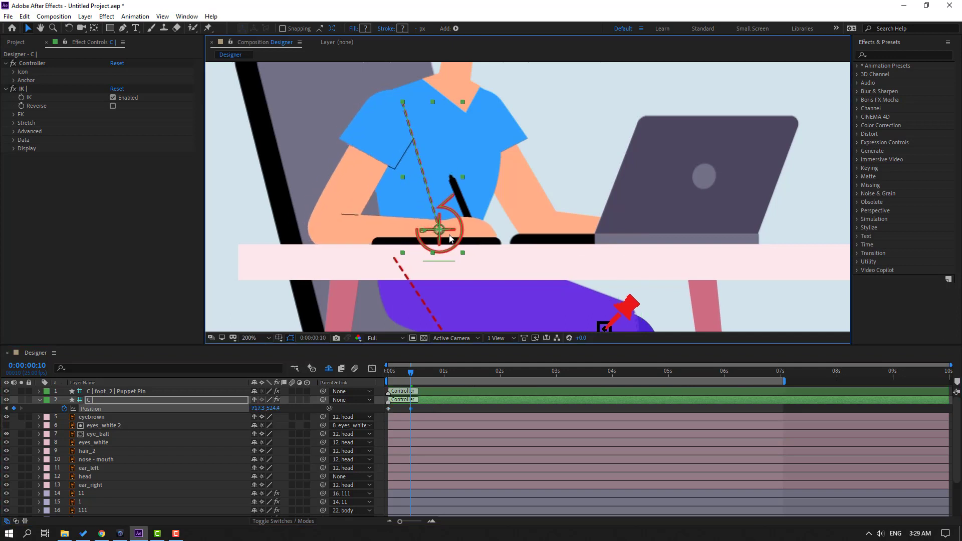
drag(381, 380, 422, 382)
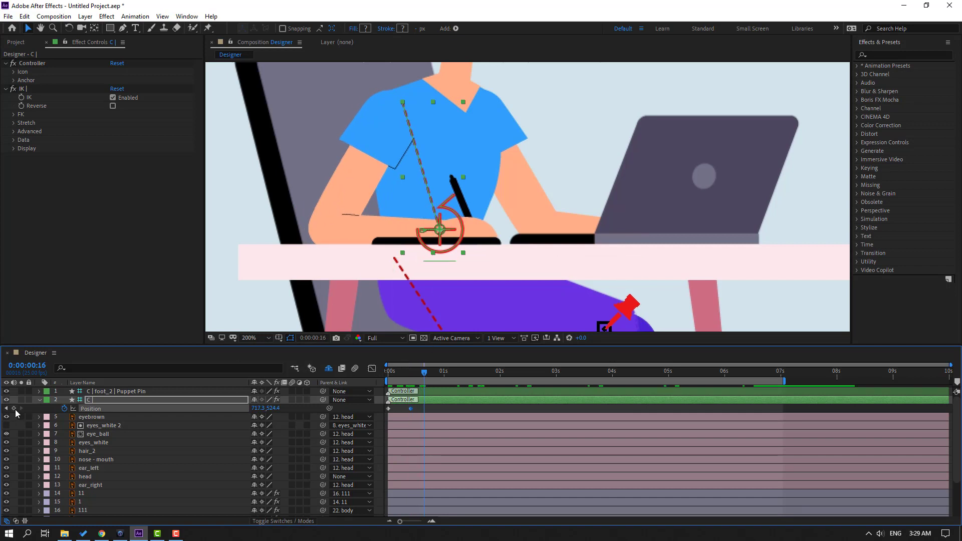
key(Page_Down)
key(Page_Down)
key(Page_Down)
key(Page_Down)
key(Page_Down)
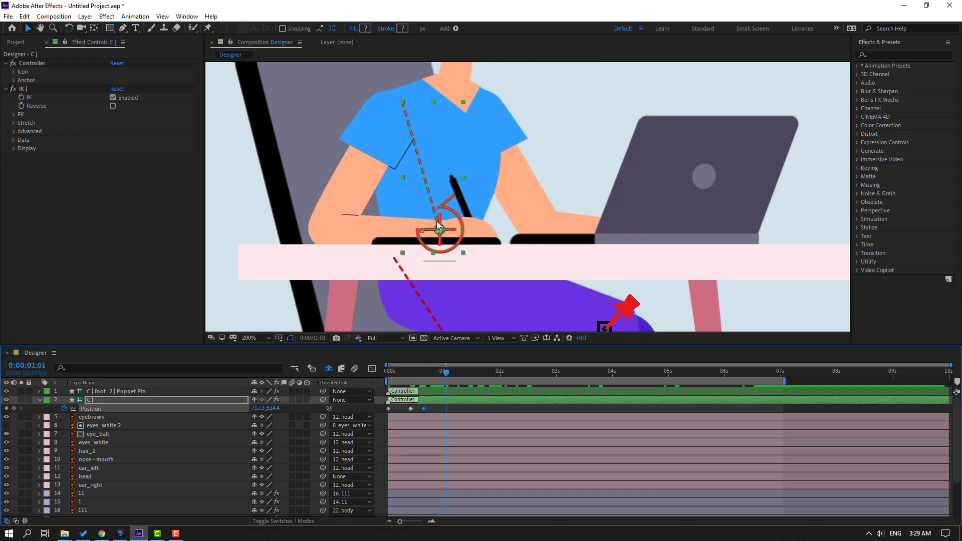
drag(455, 220, 447, 219)
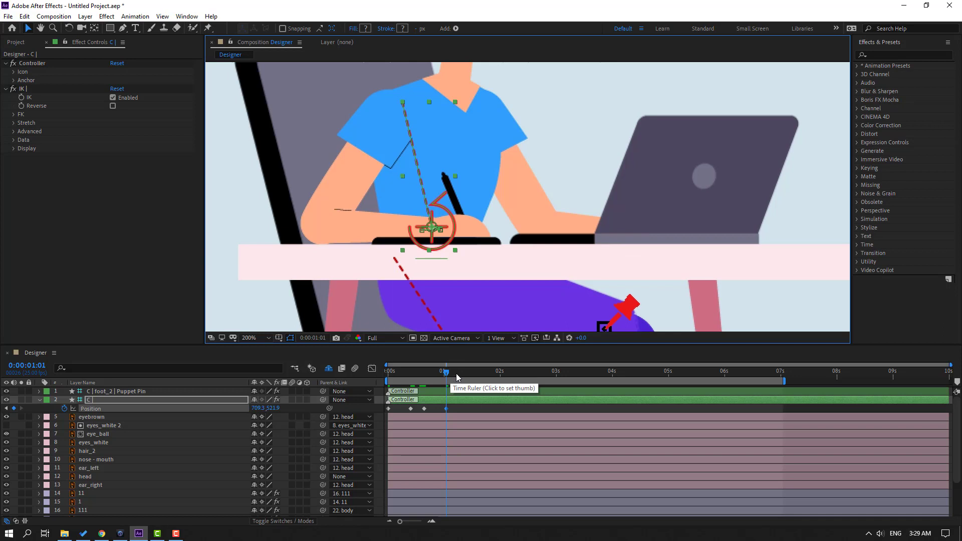
Add a Position key pulling the hand left at 1:18, shift it to about 1:23, and set Y to 515.4
click(461, 371)
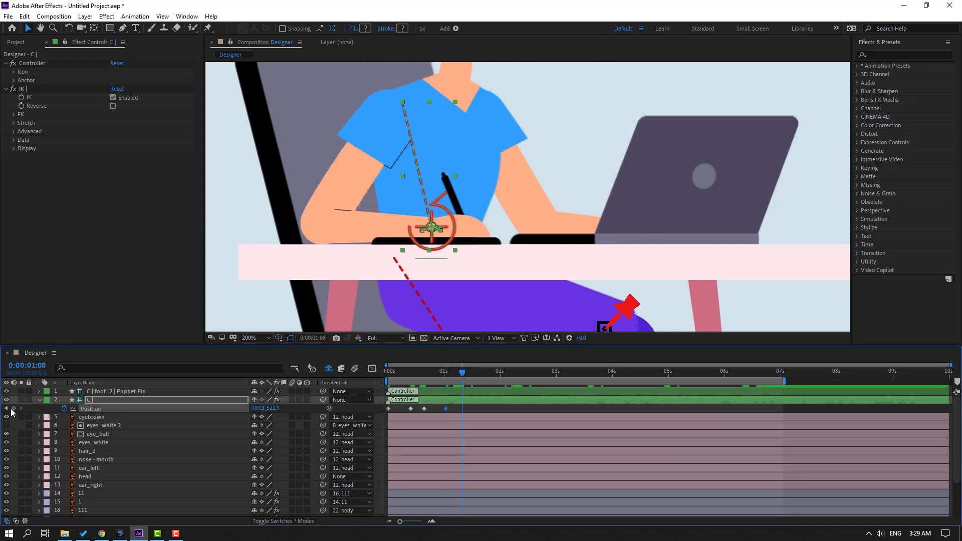
key(shift+Page_Down)
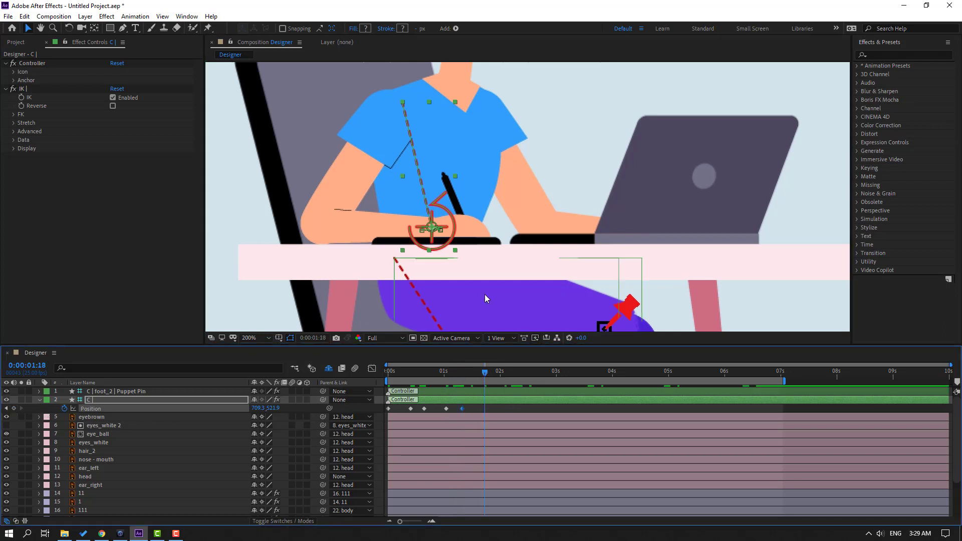
drag(440, 235, 414, 239)
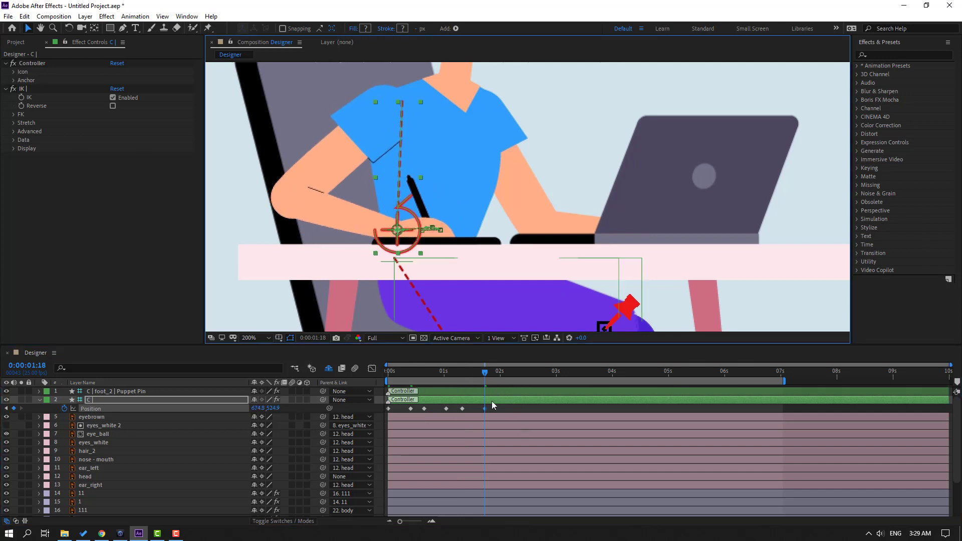
mouse_move(485, 409)
mouse_down()
mouse_move(502, 409)
mouse_move(483, 380)
mouse_up()
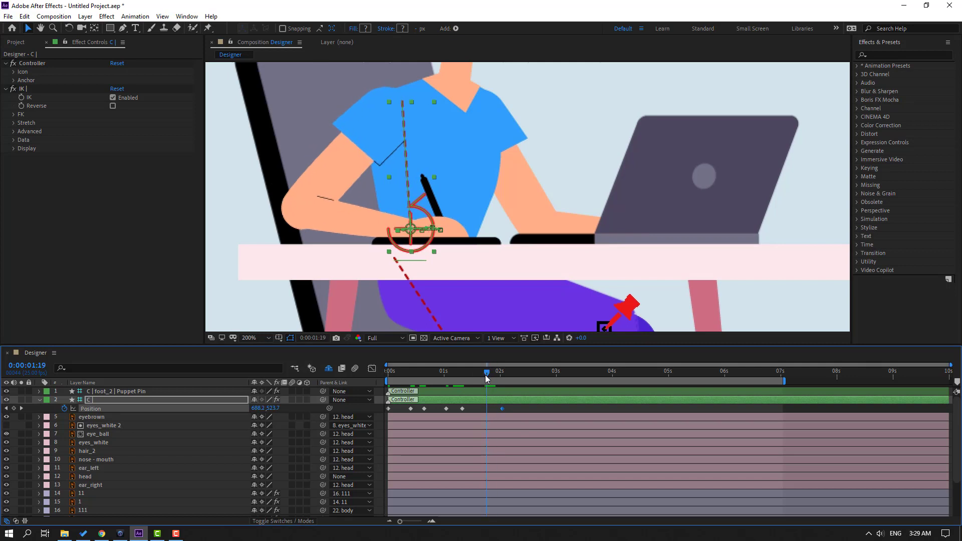
drag(266, 407, 261, 408)
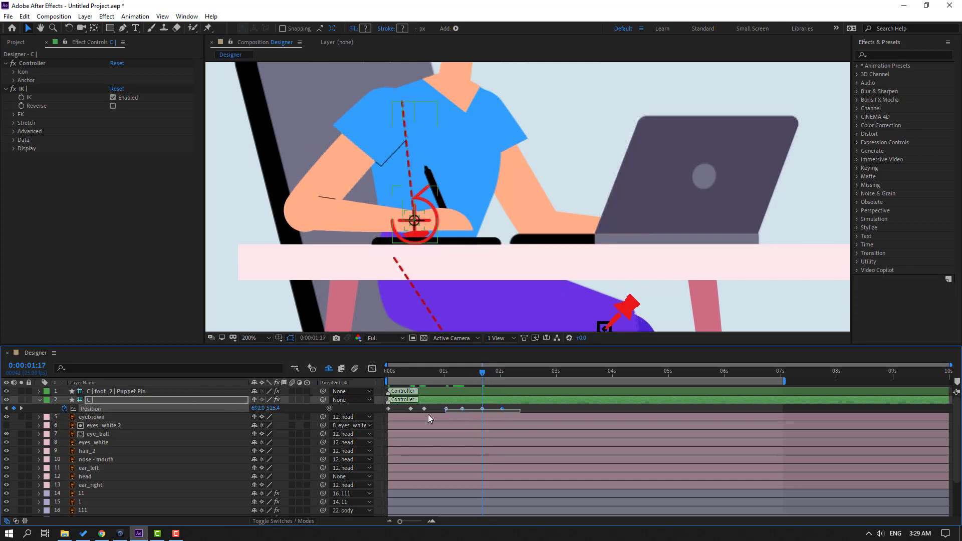
drag(512, 409, 393, 406)
Apply Easy Ease to all the hand's Position keyframes and preview the motion
right_click(394, 406)
mouse_move(451, 402)
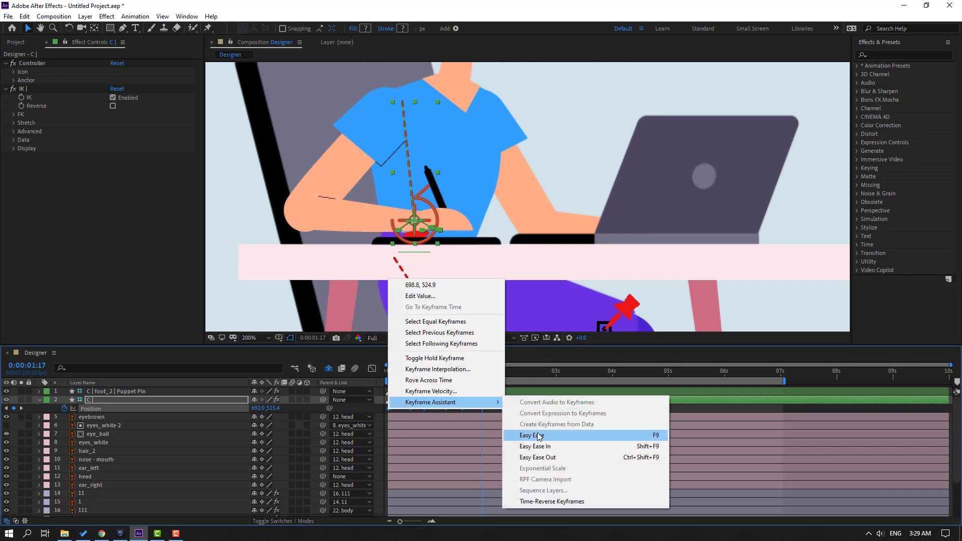
click(551, 435)
key(space)
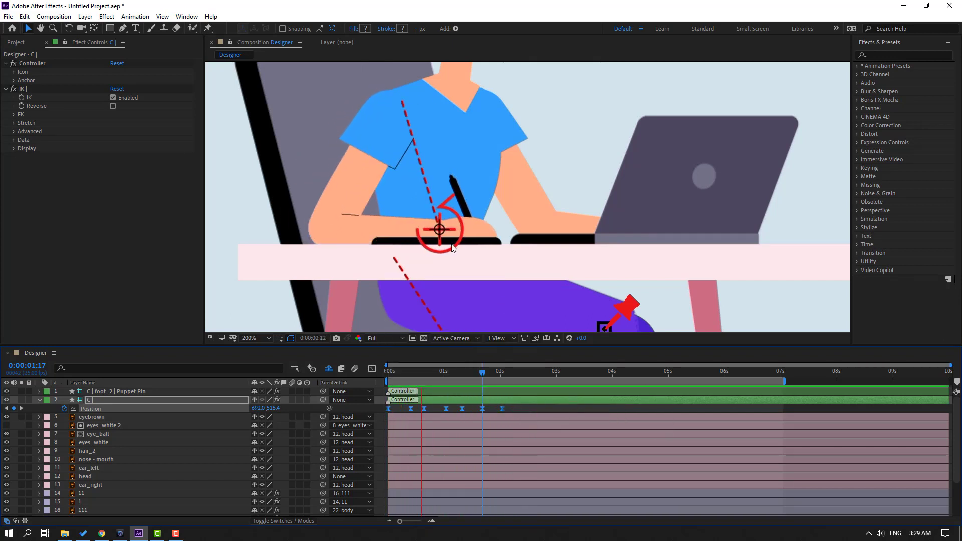
key(comma)
key(period)
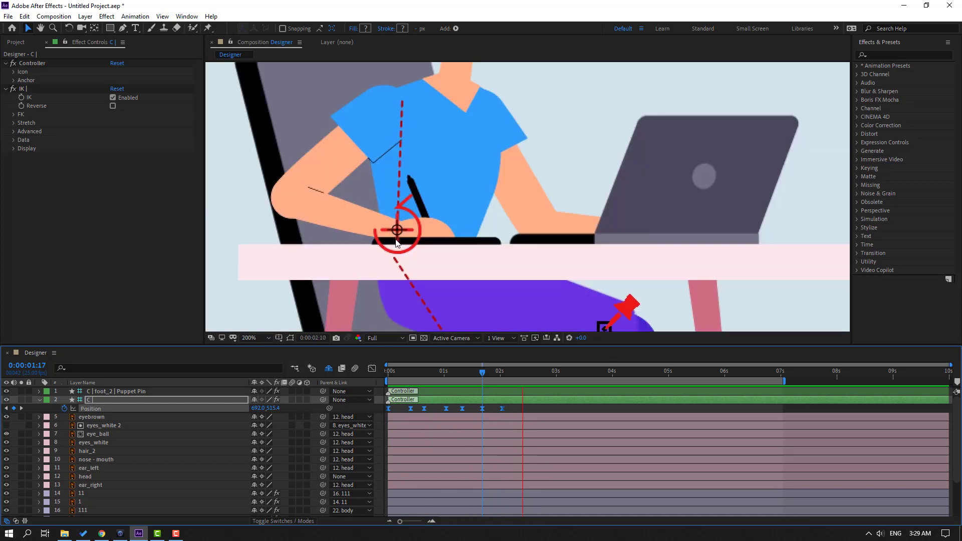
Move the last two Position keyframes slightly earlier and preview again
drag(512, 416, 450, 410)
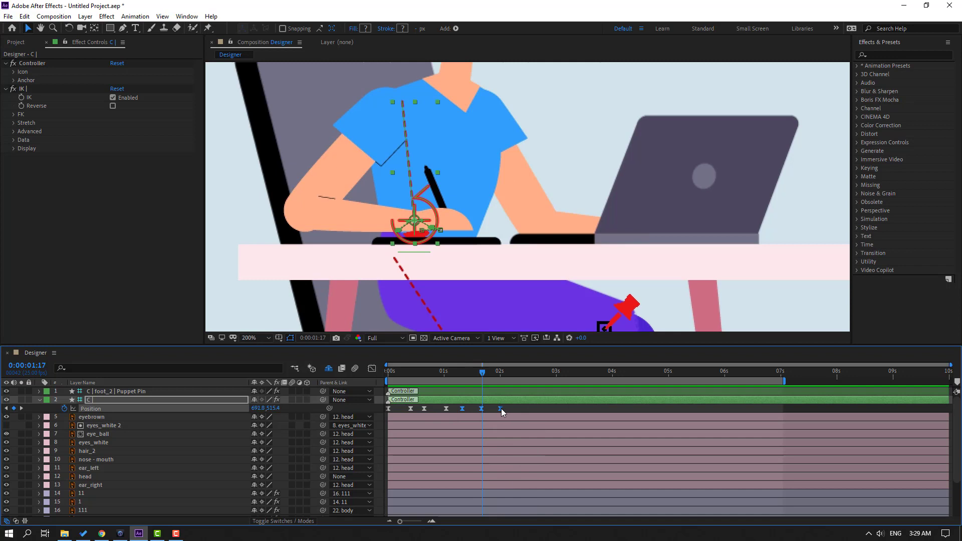
drag(500, 407, 492, 407)
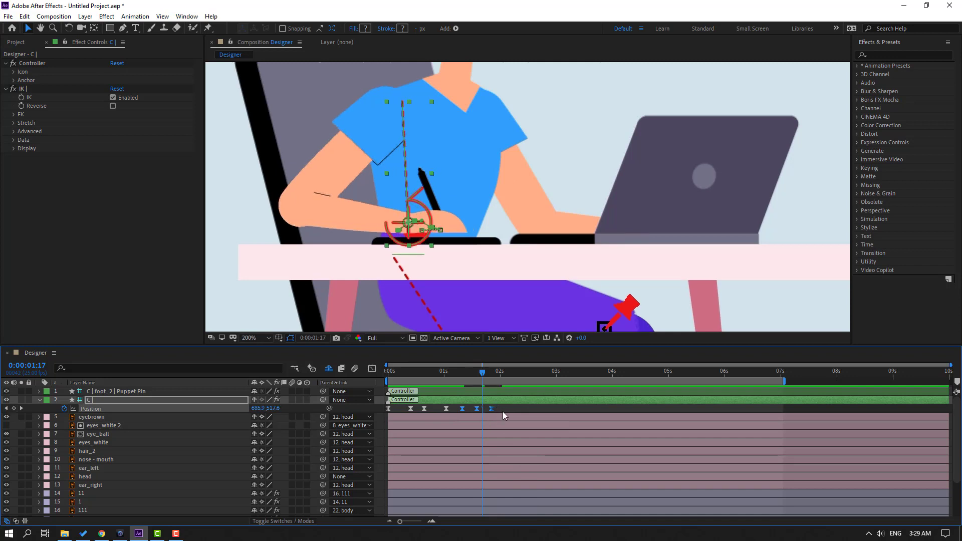
key(space)
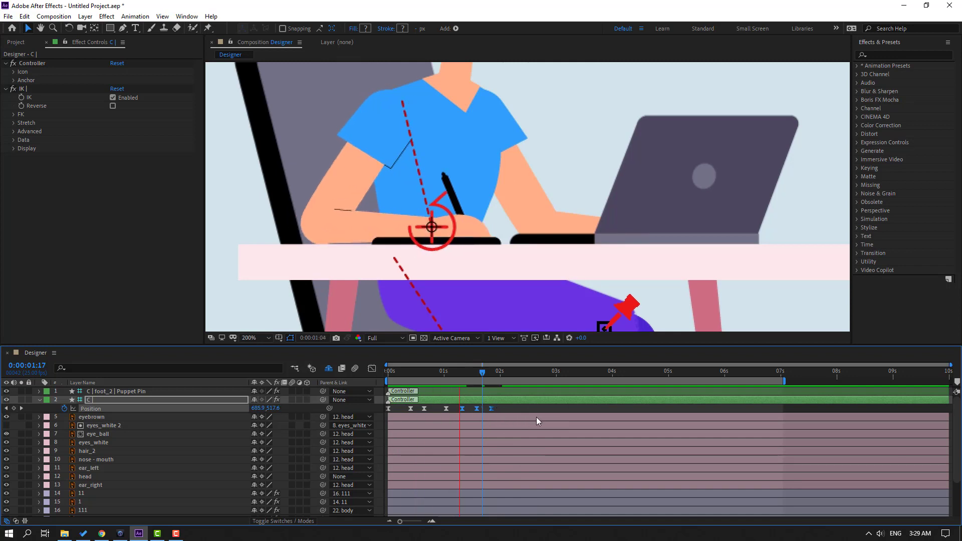
Add hand Position keys moving right at 2:06 and raised to Y 519.0 at 2:02, then preview
click(493, 371)
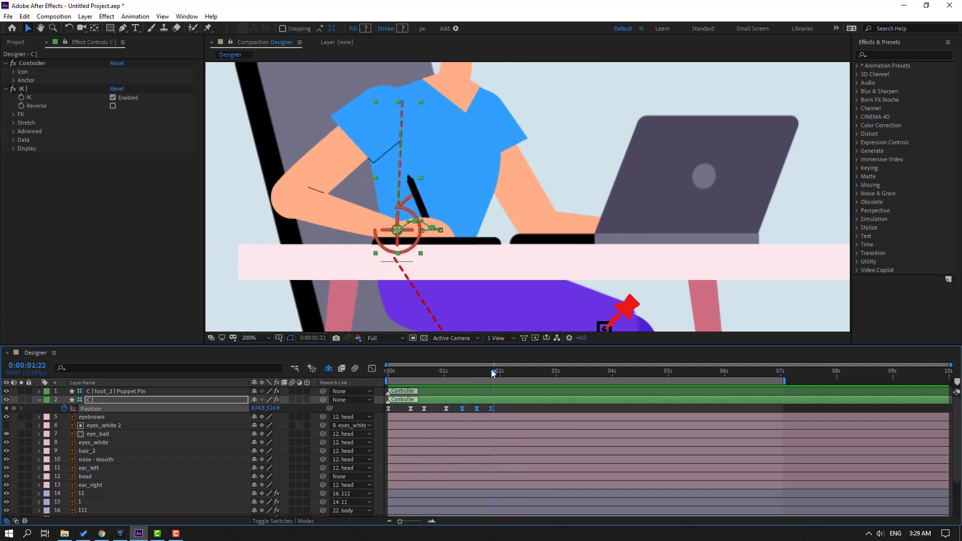
click(503, 411)
key(space)
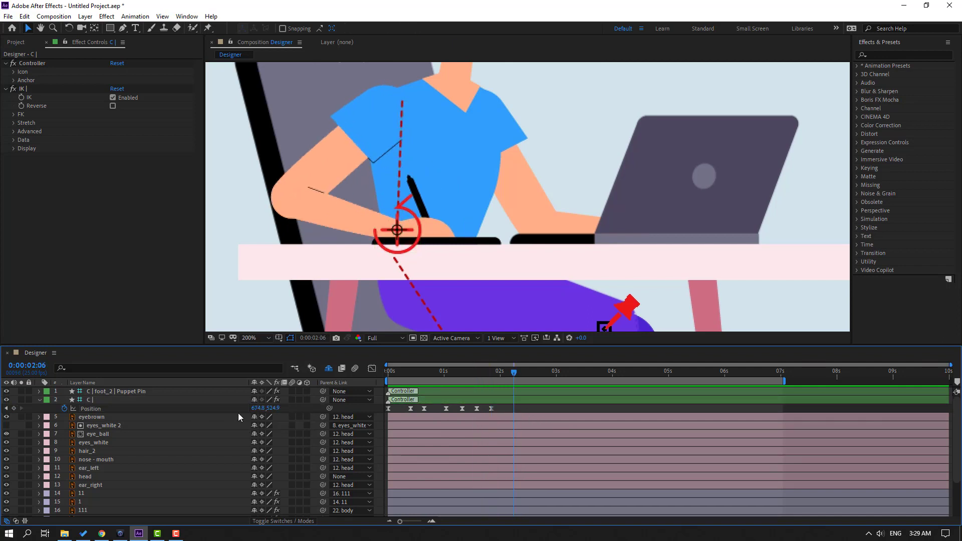
drag(258, 408, 278, 408)
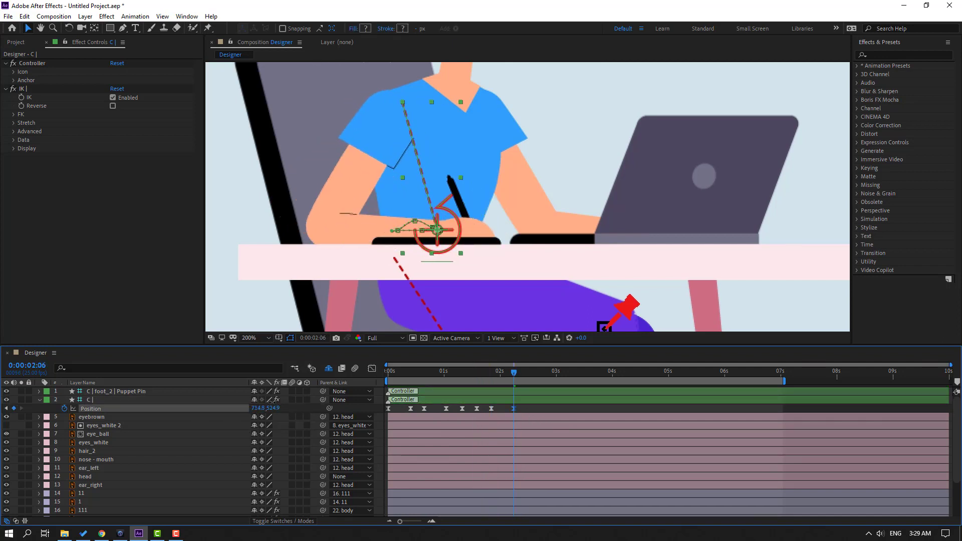
drag(493, 373, 505, 375)
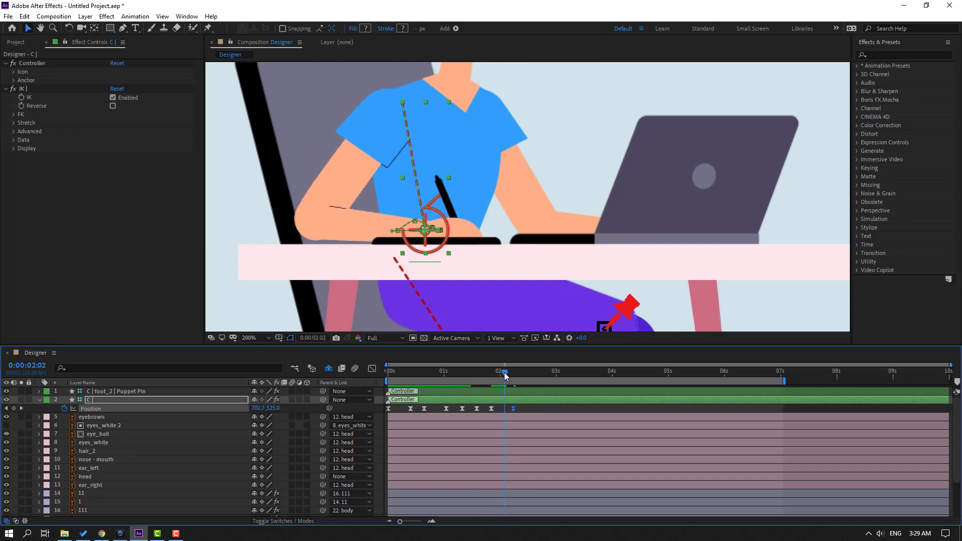
drag(274, 409, 271, 409)
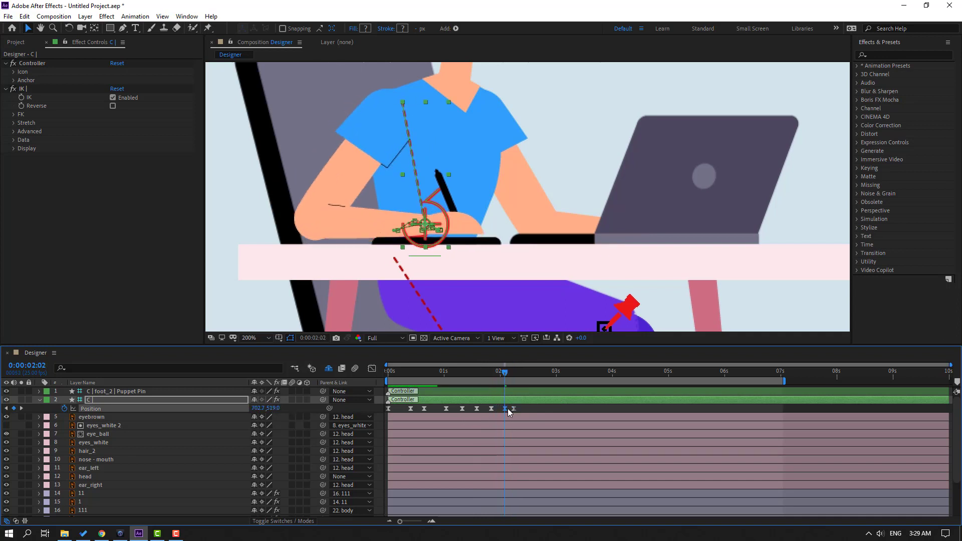
key(space)
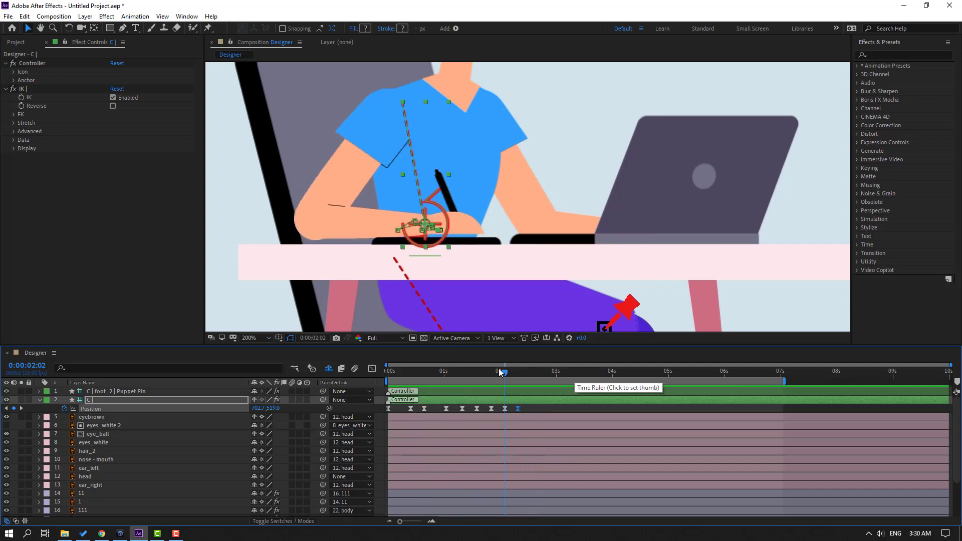
Add Position keys shifting the hand left at 2:08 and to X 689.8 at 3:07
click(518, 377)
click(519, 379)
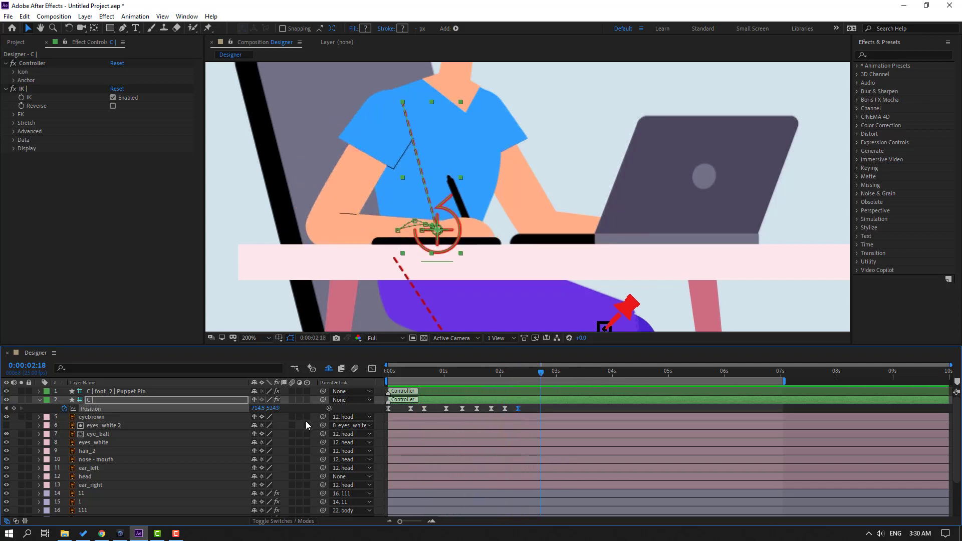
drag(258, 407, 263, 408)
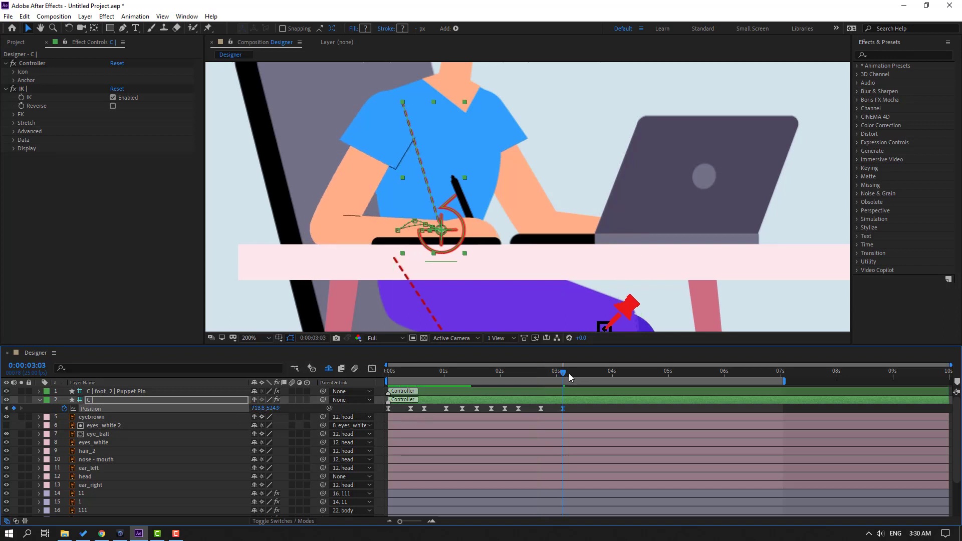
drag(569, 377, 574, 377)
drag(254, 410, 243, 408)
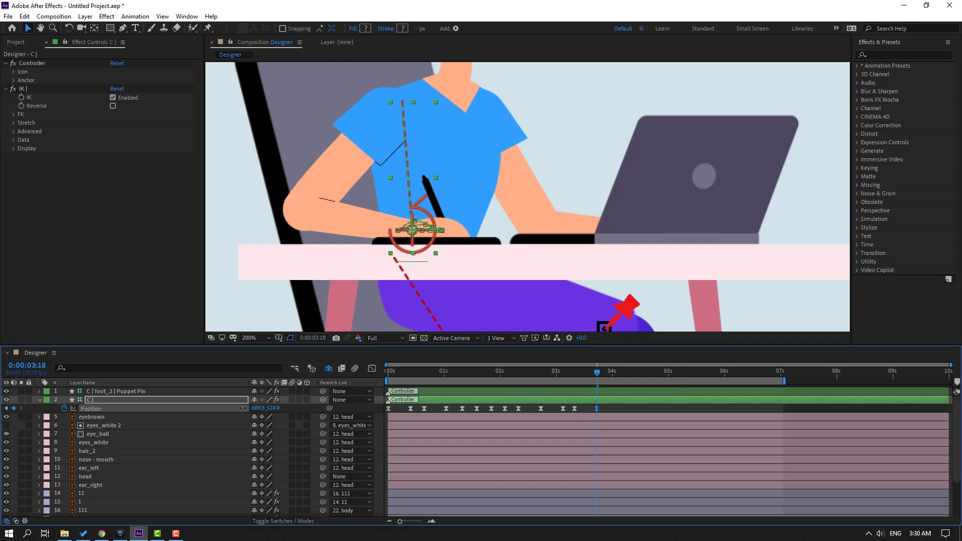
Shift a Position keyframe later and add keys raising the hand, then pushing it right
drag(597, 408, 606, 409)
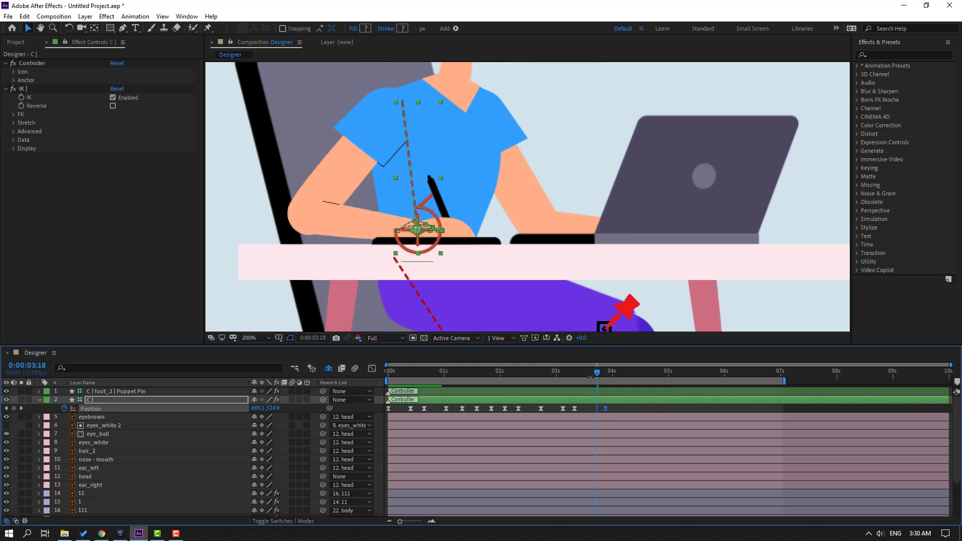
drag(596, 373, 590, 376)
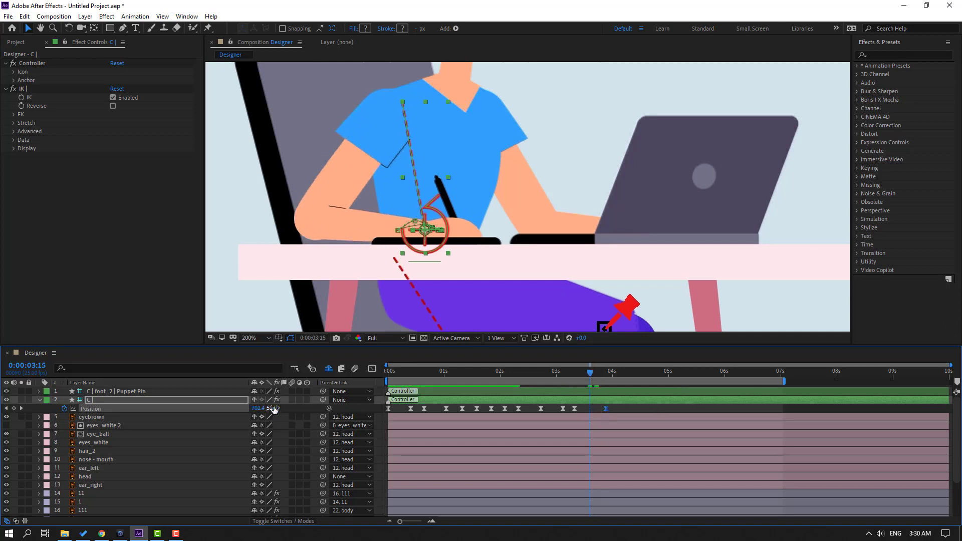
drag(274, 409, 269, 410)
drag(572, 374, 609, 378)
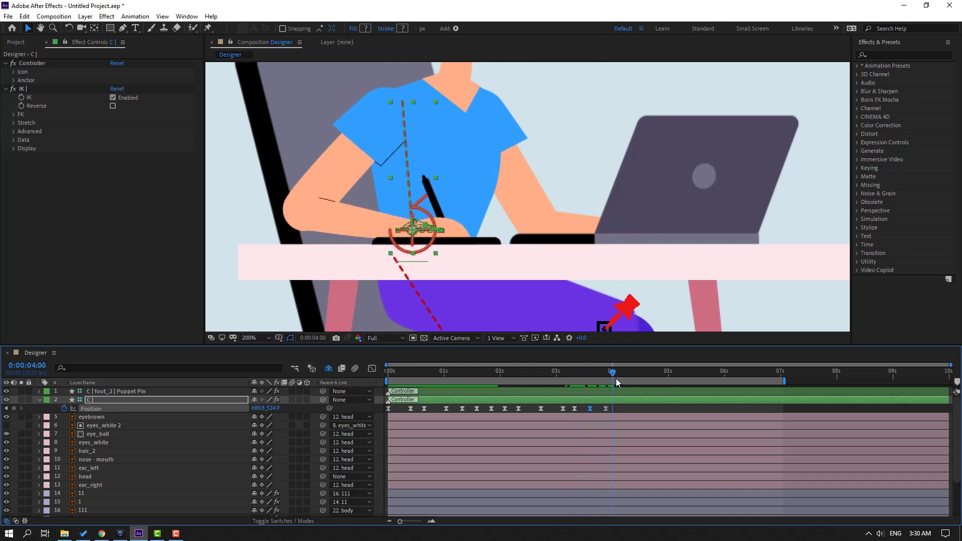
drag(619, 379, 616, 378)
drag(259, 412, 269, 410)
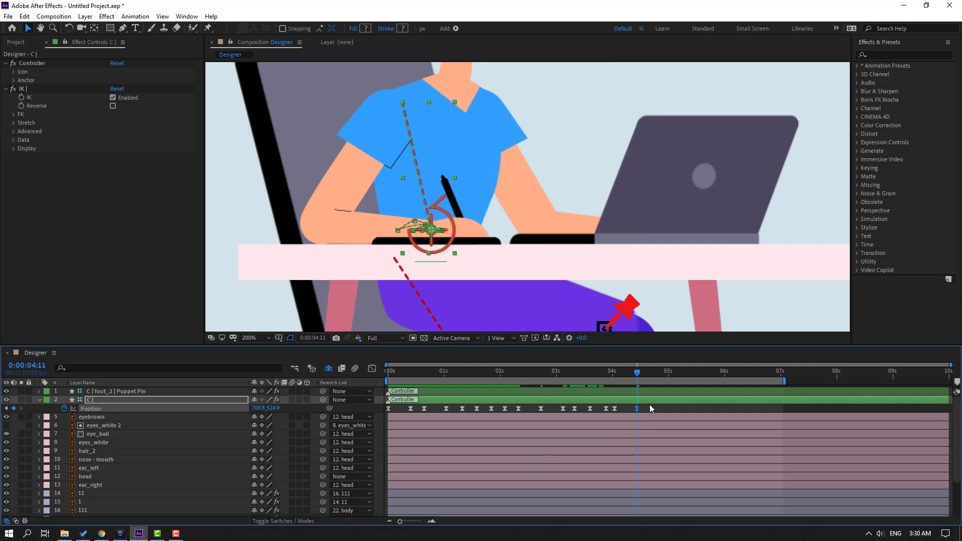
Copy all the hand's Position keyframes and paste them at the current time to repeat the motion
drag(650, 410, 376, 413)
key(ctrl+c)
key(ctrl+v)
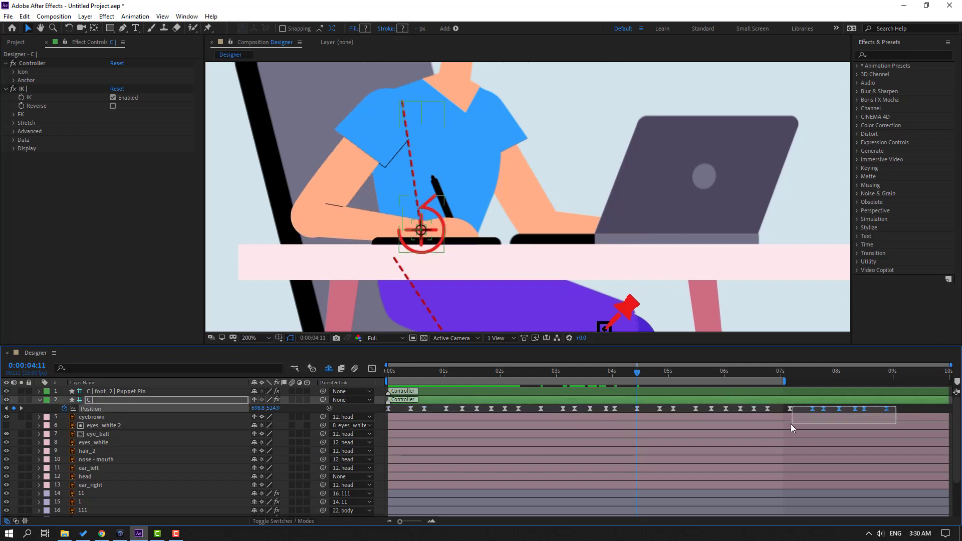
Delete the Position keys past 7 seconds, preview the loop, and reveal Rotation from frame 0
drag(894, 406, 783, 429)
key(Delete)
key(space)
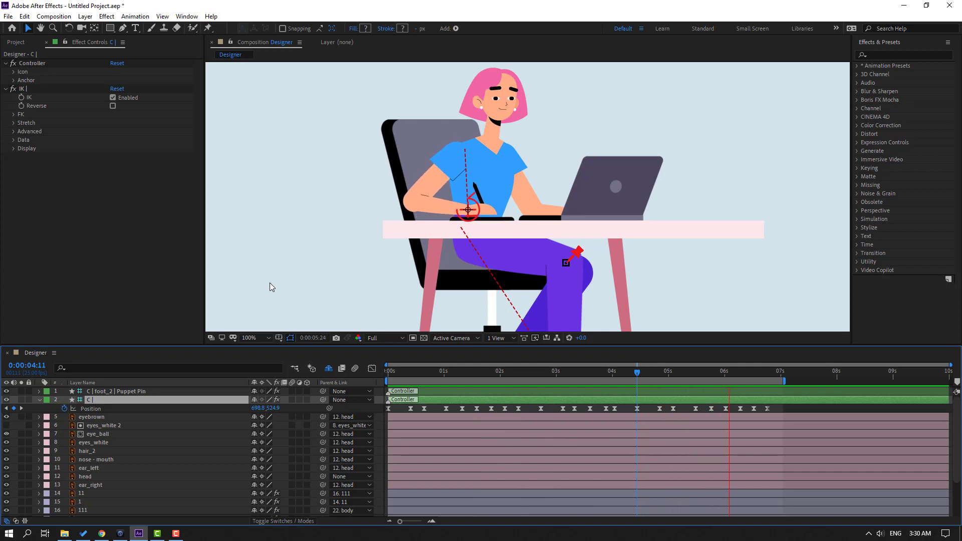
key(space)
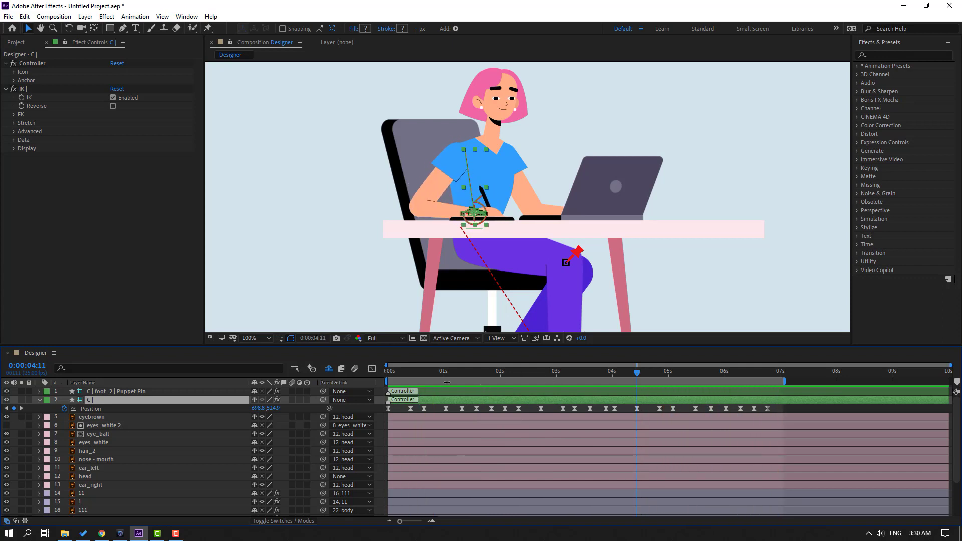
key(Home)
key(shift+r)
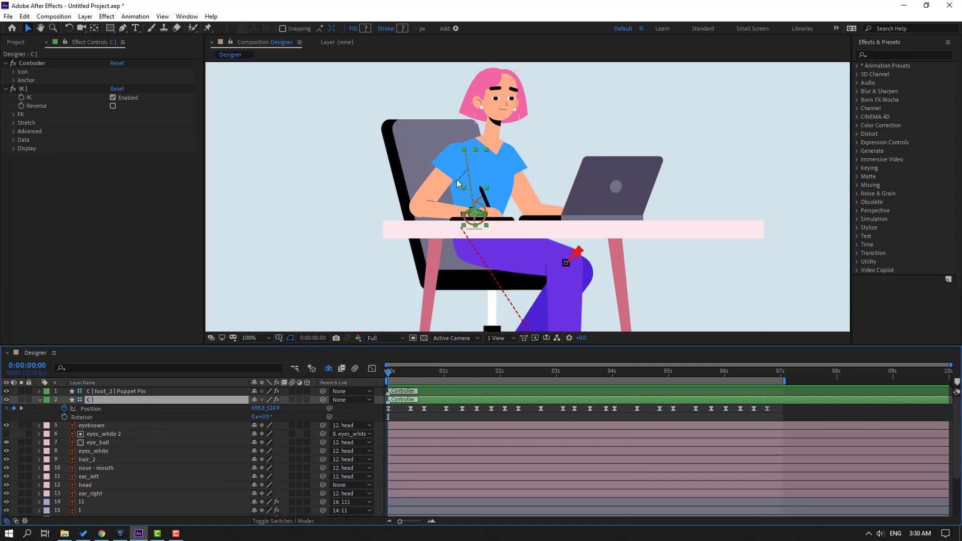
Keyframe the hand controller's Rotation from 1:08: about 9°, then 2° at 1:21, and 0° at 2:08
key(period)
drag(393, 377, 454, 370)
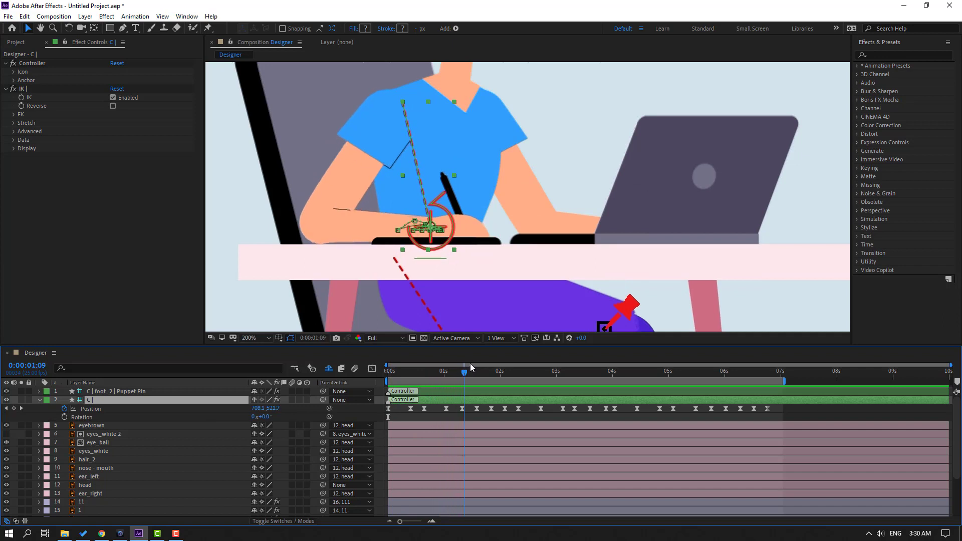
mouse_move(454, 369)
mouse_down()
mouse_move(458, 361)
mouse_move(477, 376)
mouse_up()
click(64, 417)
drag(261, 417, 267, 417)
key(Return)
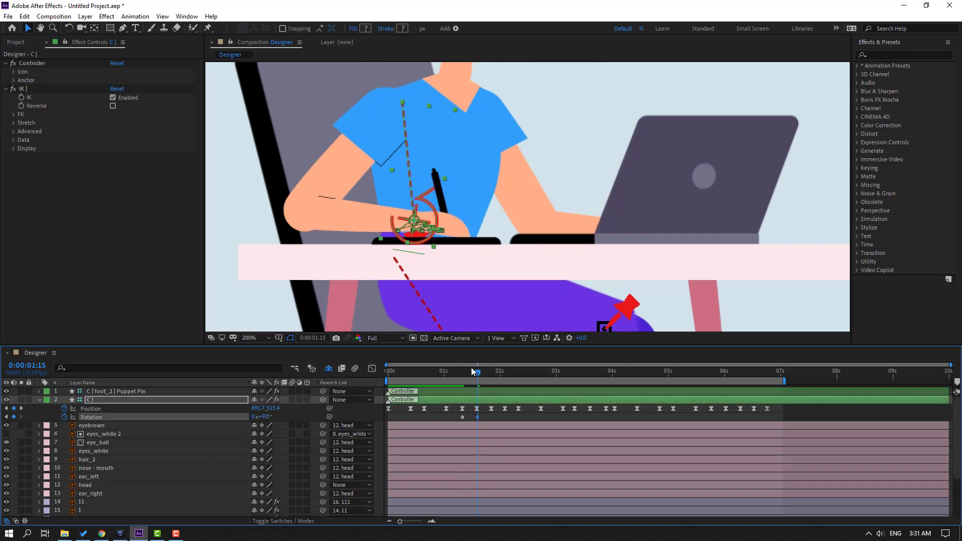
drag(458, 368, 490, 376)
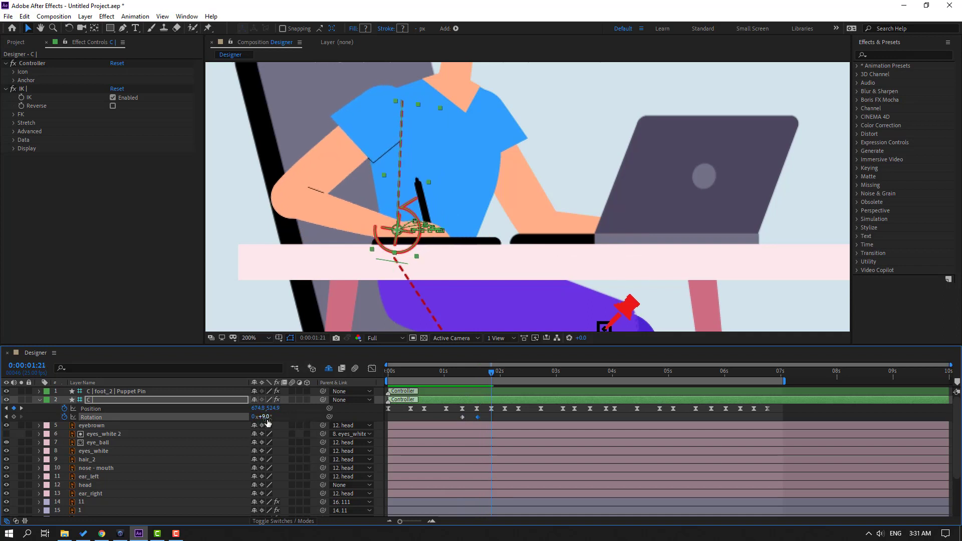
drag(265, 418, 264, 417)
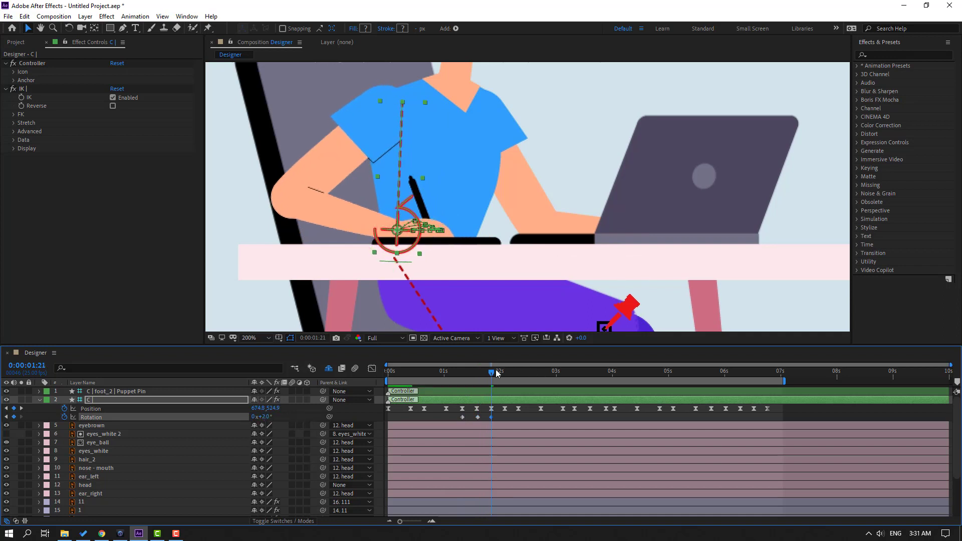
drag(496, 374, 518, 377)
click(266, 417)
text(0)
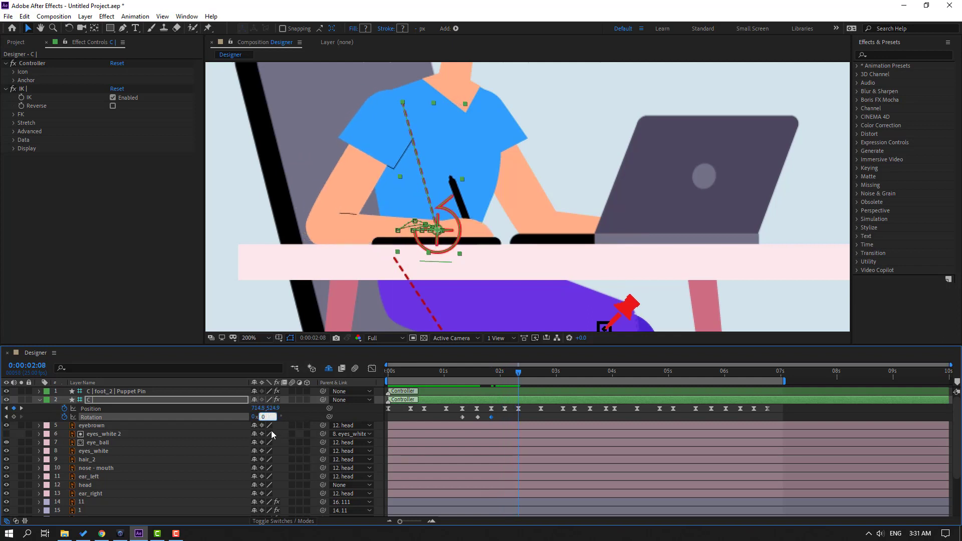
key(Return)
click(461, 417)
Apply Easy Ease to the hand controller's Rotation keyframes
right_click(463, 420)
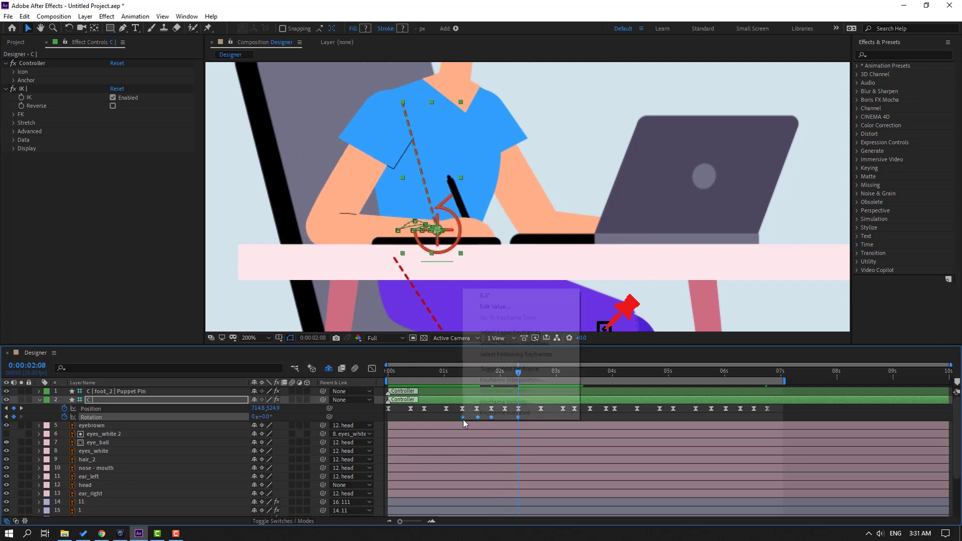
mouse_move(506, 412)
click(606, 444)
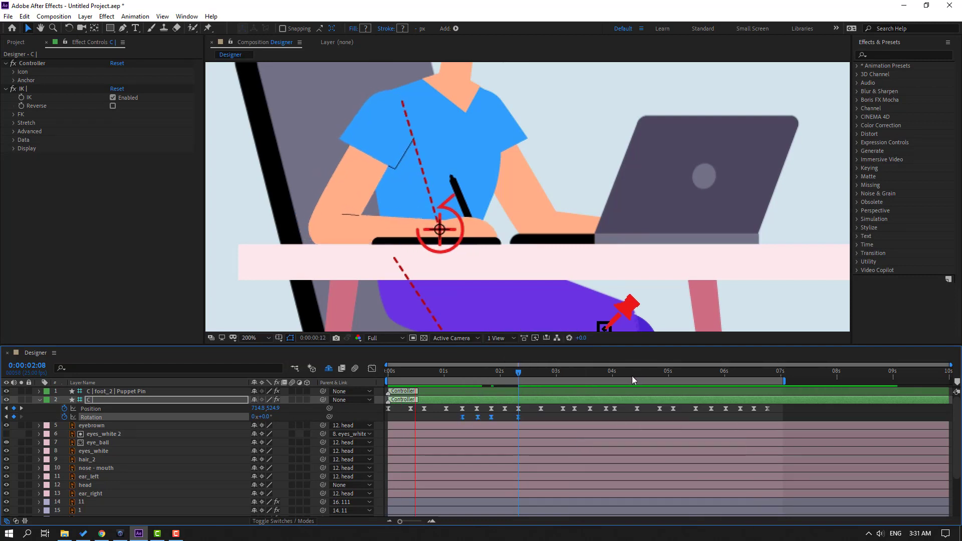
click(521, 418)
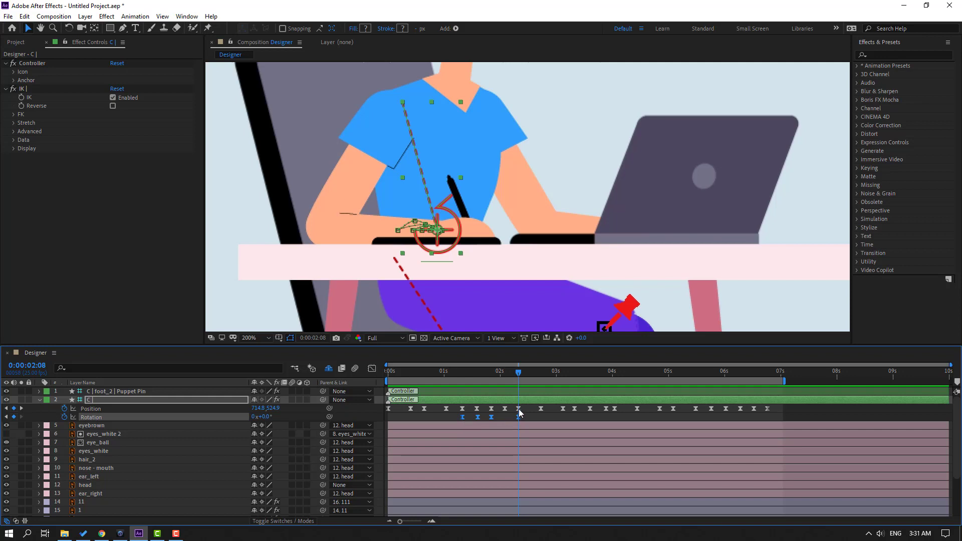
Scrub later, to around 6:10, and preview the animation with the recurring hand tilts
drag(538, 373, 704, 381)
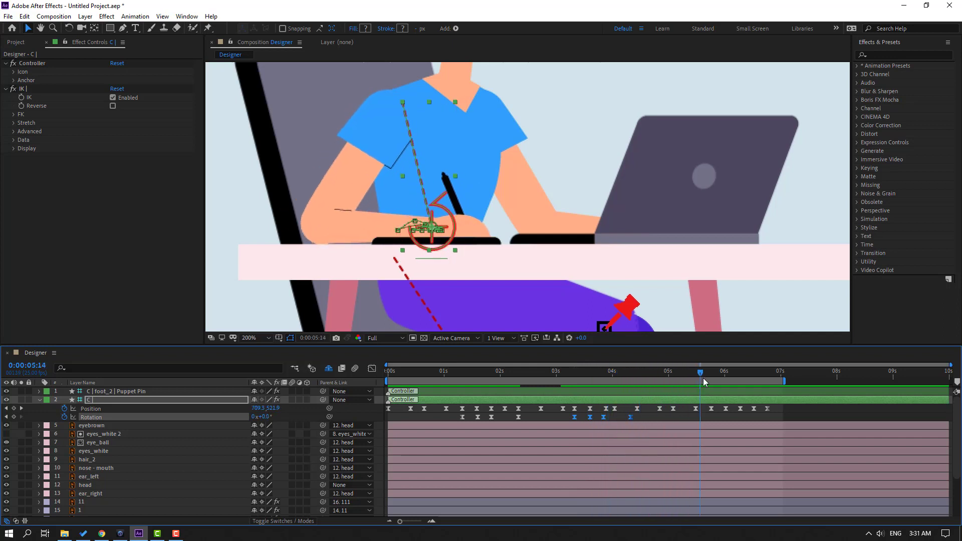
drag(645, 376, 750, 369)
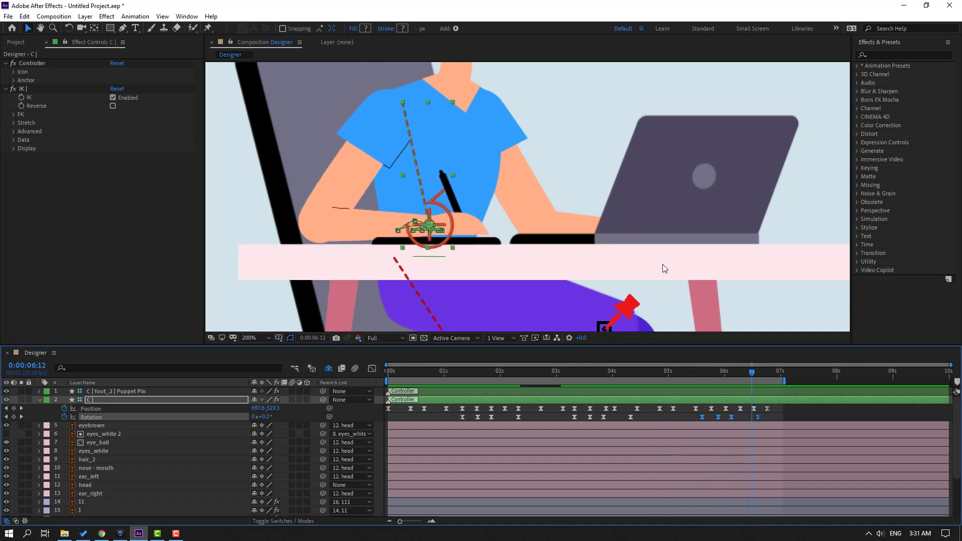
scroll(584, 217, down, 2)
key(space)
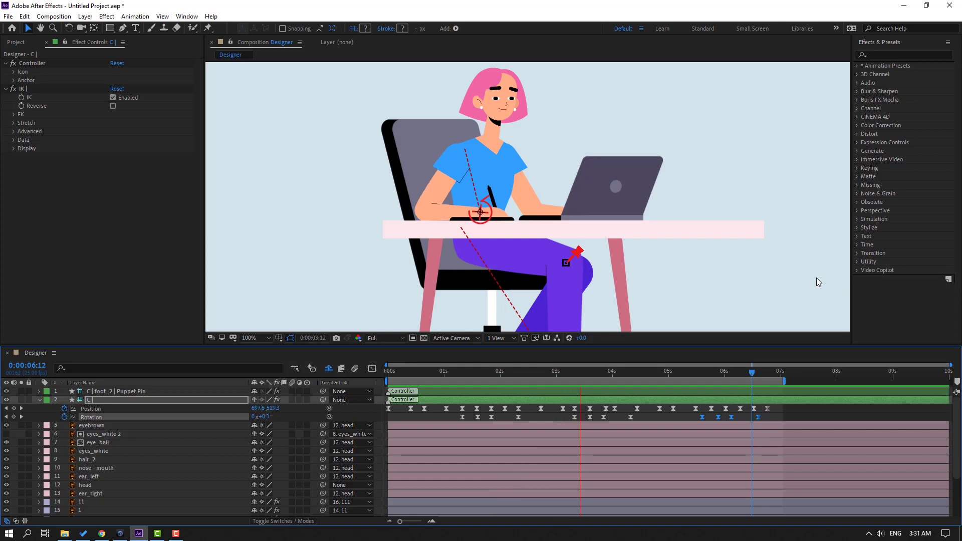
Stop playback, select the body layer, show its Rotation property, and set the viewer to 100%
scroll(815, 277, down, 1)
key(space)
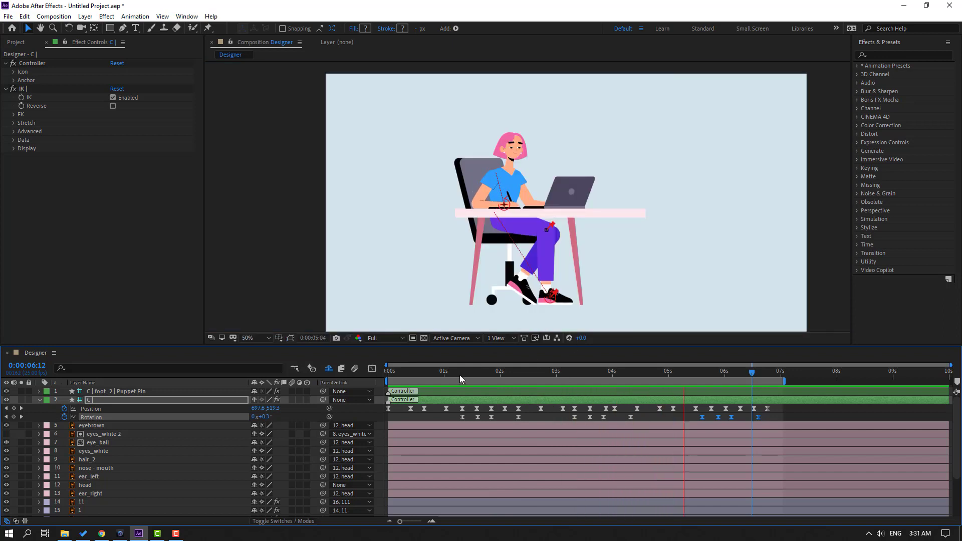
scroll(179, 448, down, 1)
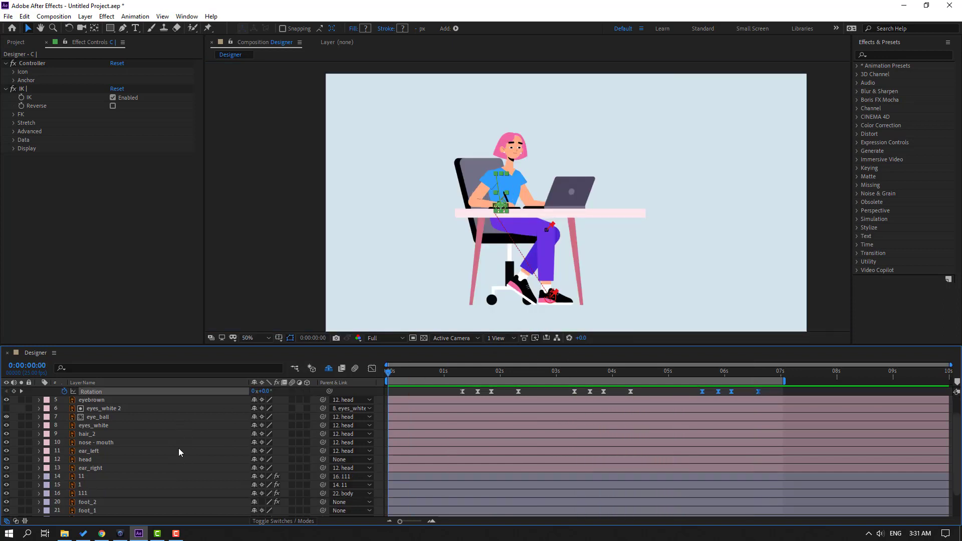
scroll(165, 461, down, 1)
click(82, 493)
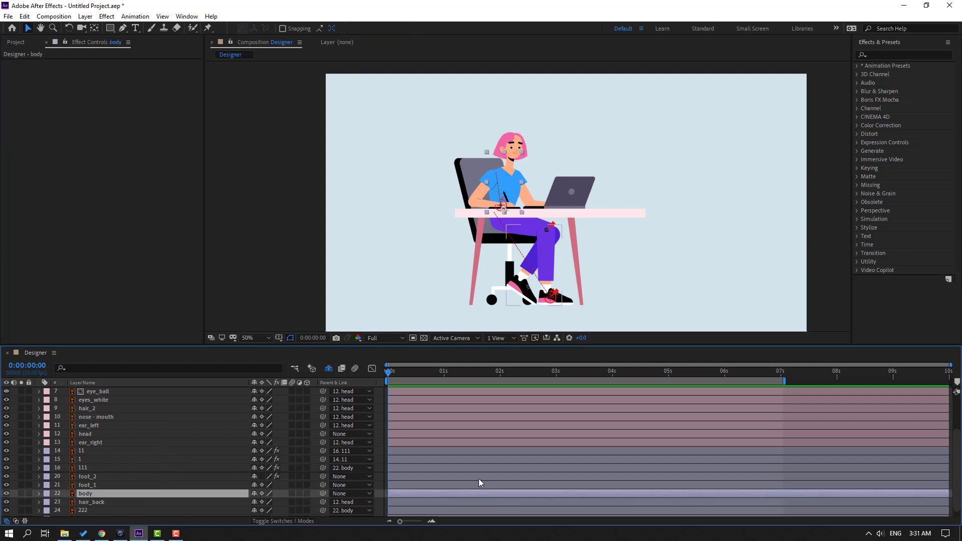
scroll(437, 439, up, 1)
scroll(424, 424, up, 1)
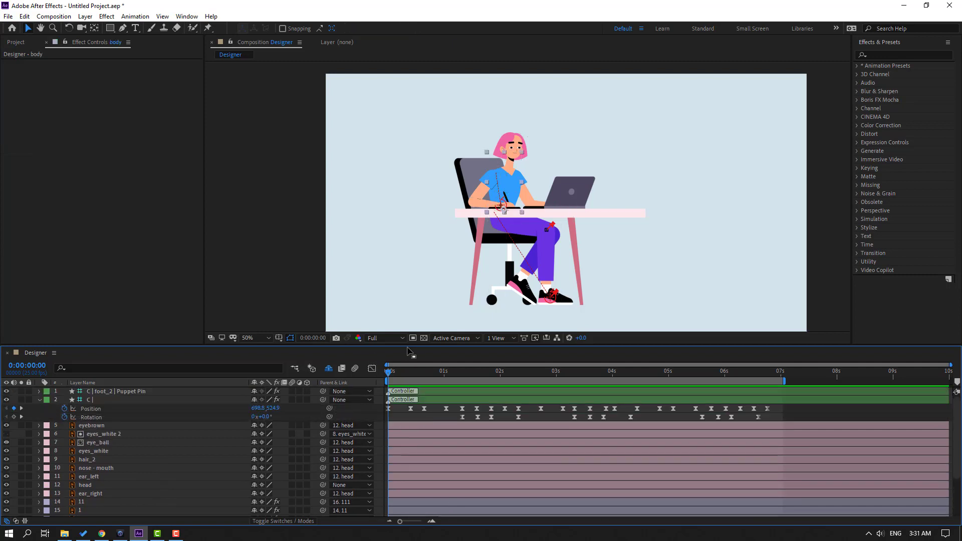
mouse_move(402, 346)
mouse_down()
mouse_move(402, 294)
mouse_move(399, 314)
mouse_up()
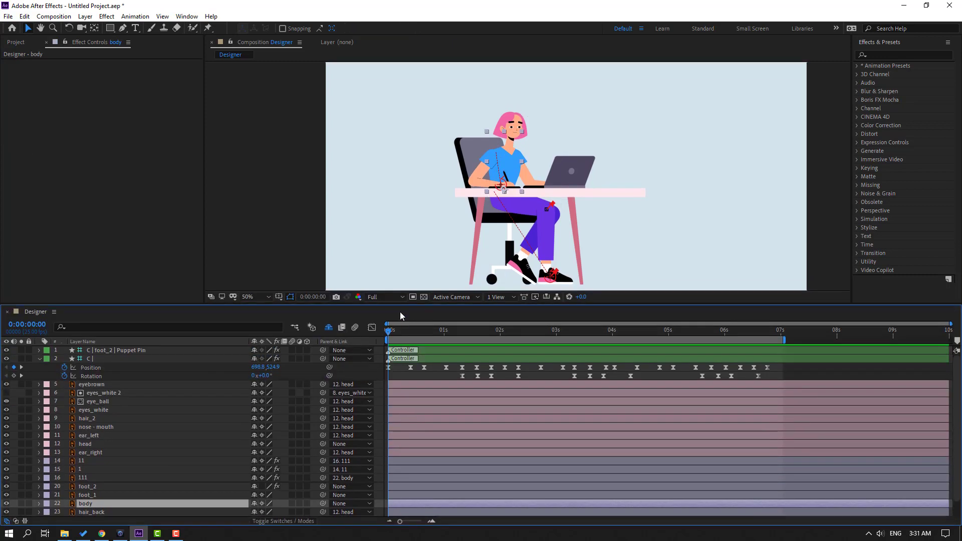
key(r)
scroll(448, 460, down, 1)
key(period)
key(period)
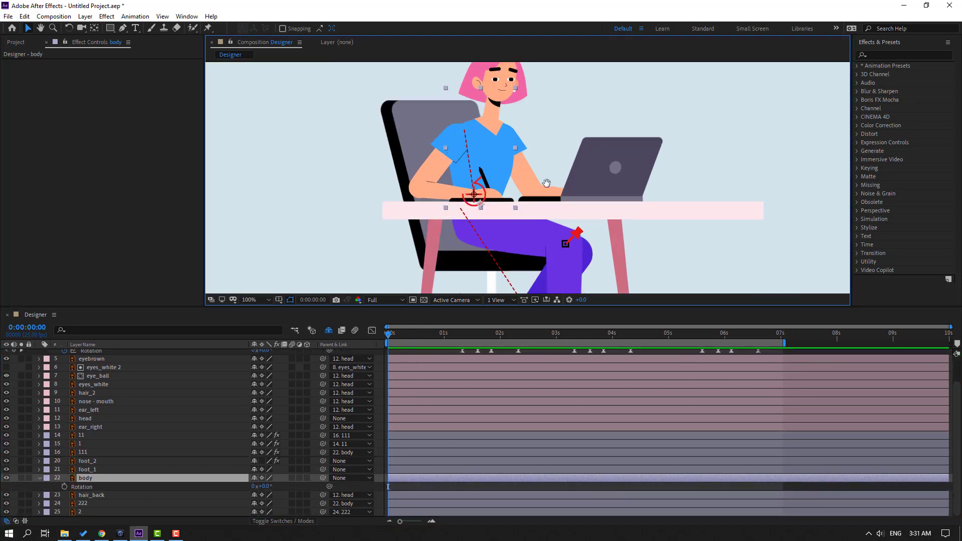
Key the body layer's Rotation at 0° at the start and 1° at frame 10
drag(494, 174, 477, 215)
scroll(427, 367, up, 1)
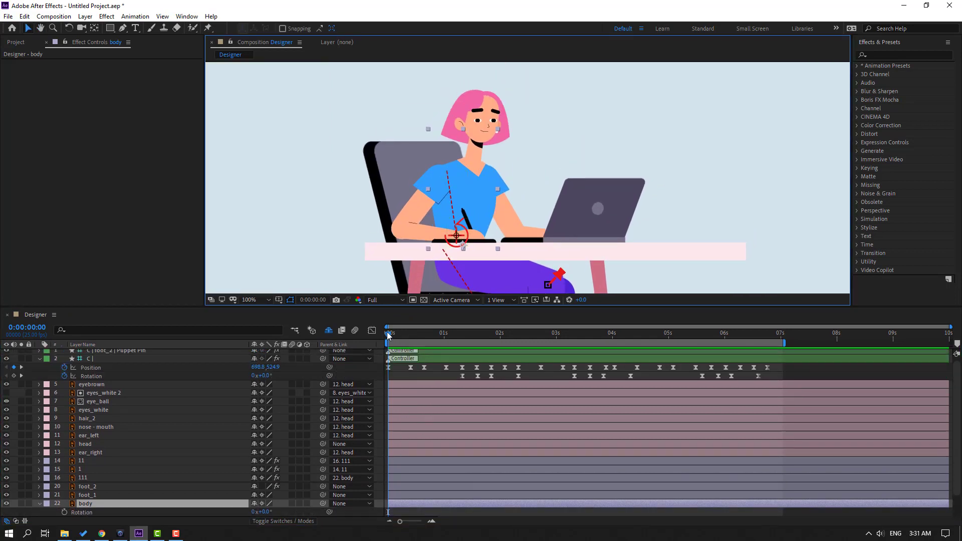
click(64, 512)
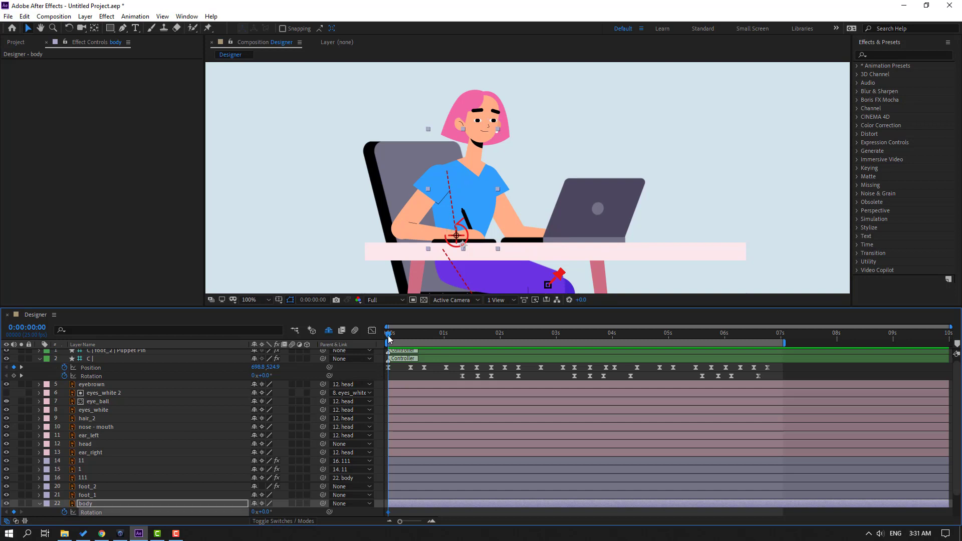
drag(388, 334, 401, 335)
key(Home)
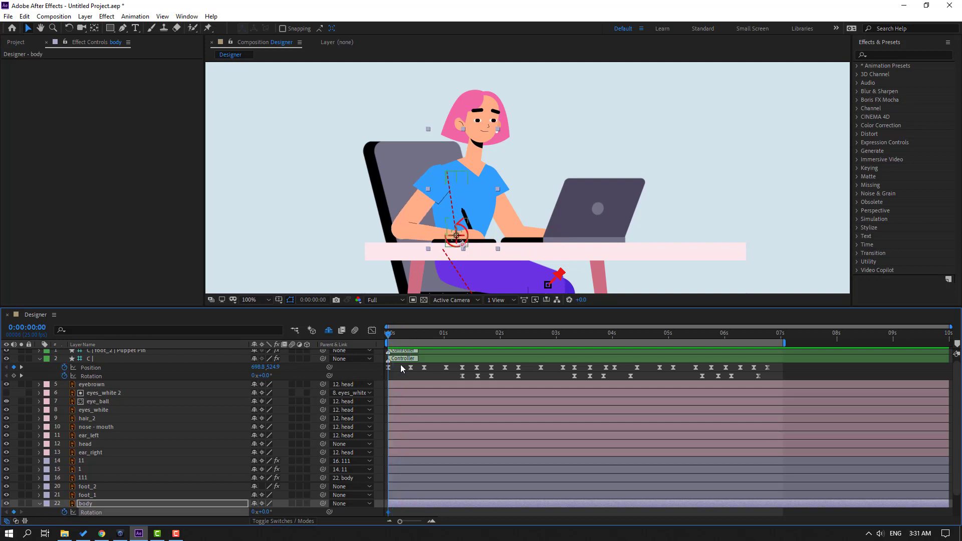
key(k)
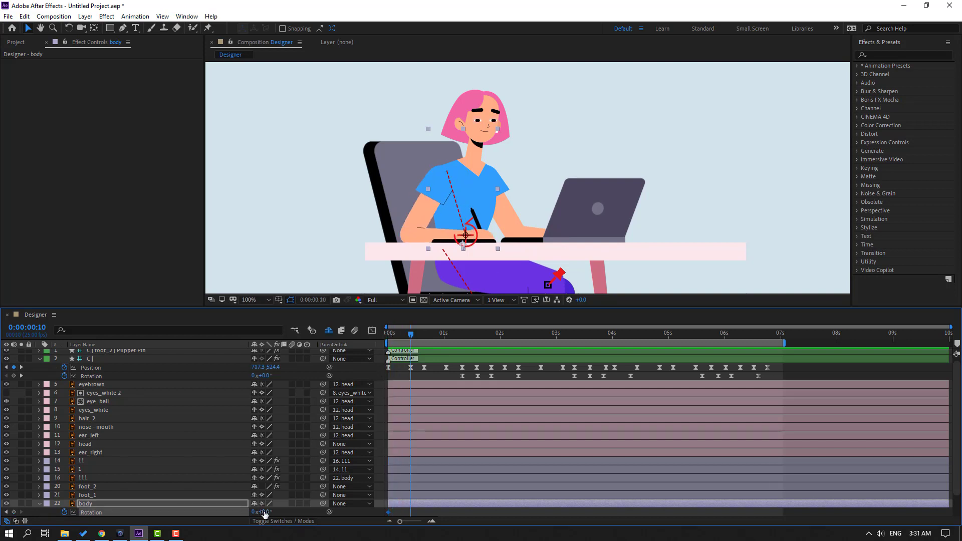
click(264, 512)
text(1)
key(Return)
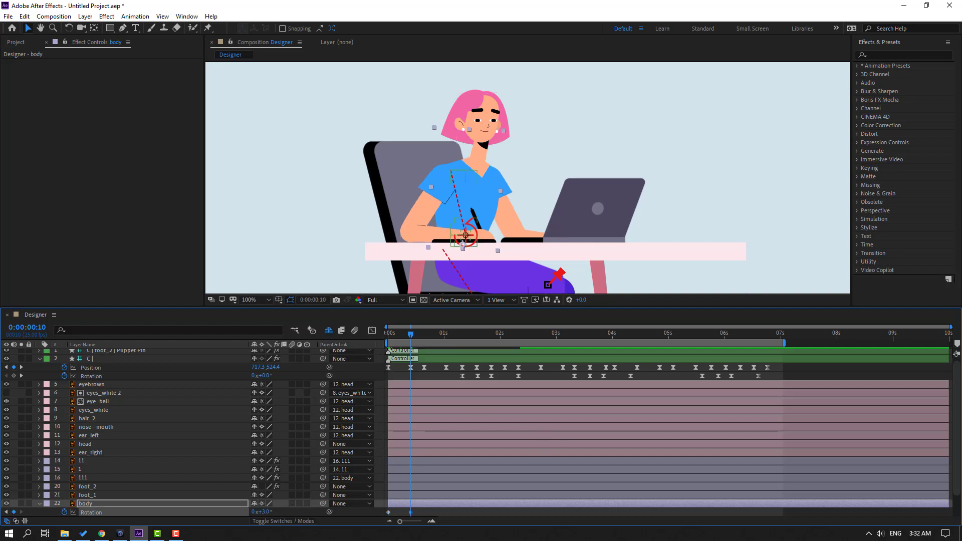
drag(404, 335, 387, 337)
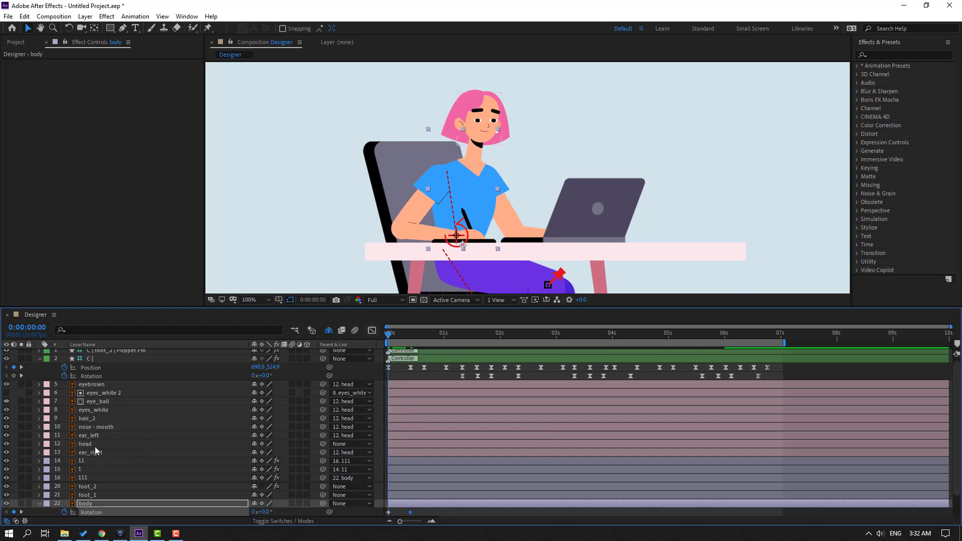
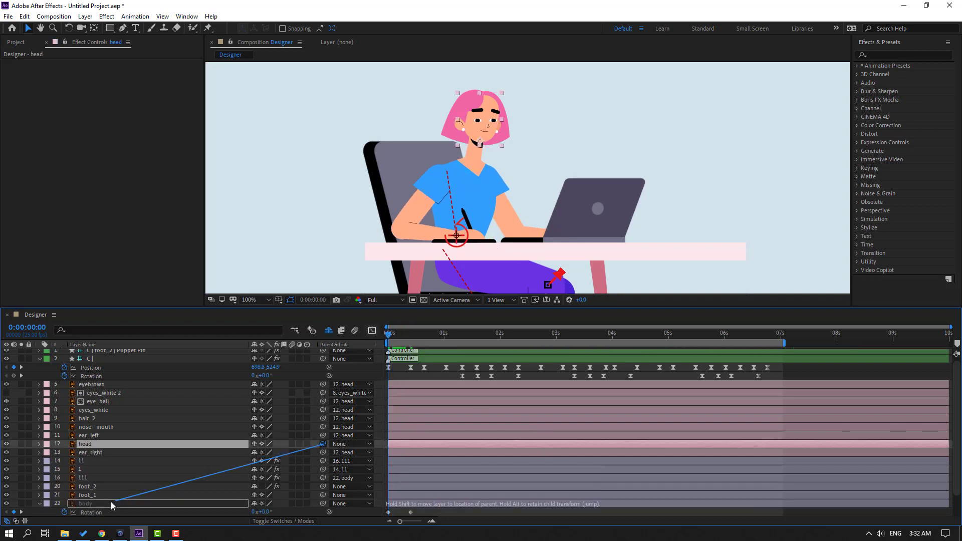
Parent the head layer to layer 22 body, preview the tilt, then select the body layer
drag(323, 444, 100, 503)
key(space)
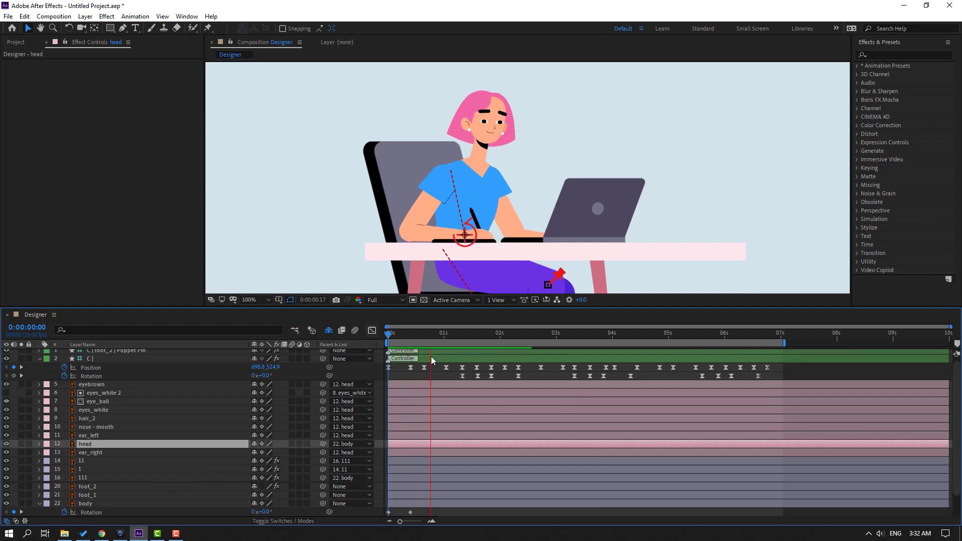
click(409, 337)
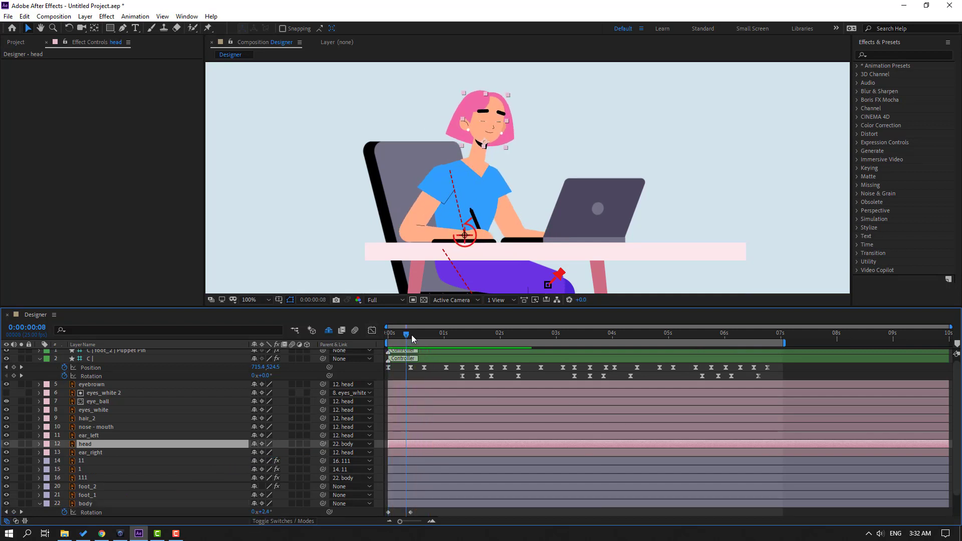
drag(411, 335, 426, 336)
click(75, 503)
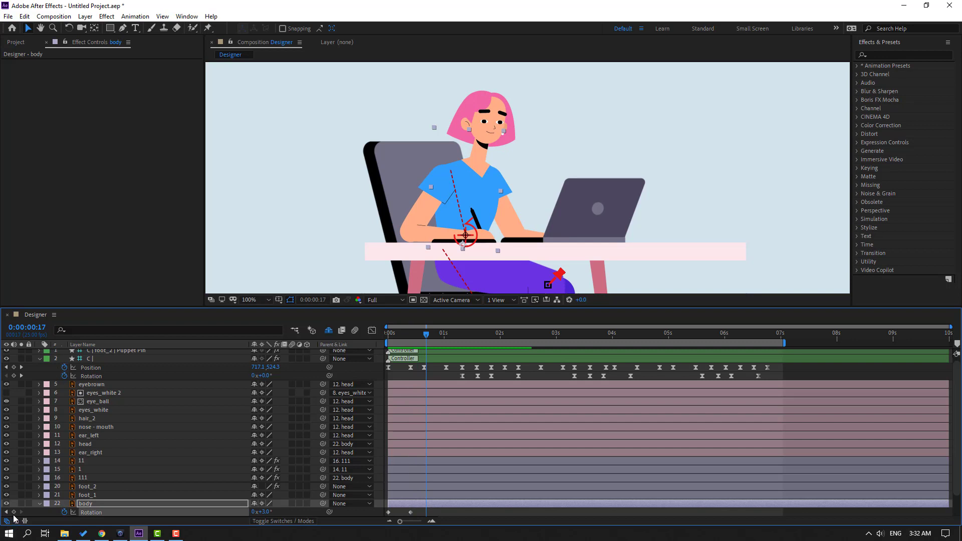
Key the body's rotation at 0:17 and set it to -3° at 1:07
click(14, 512)
drag(434, 332, 459, 336)
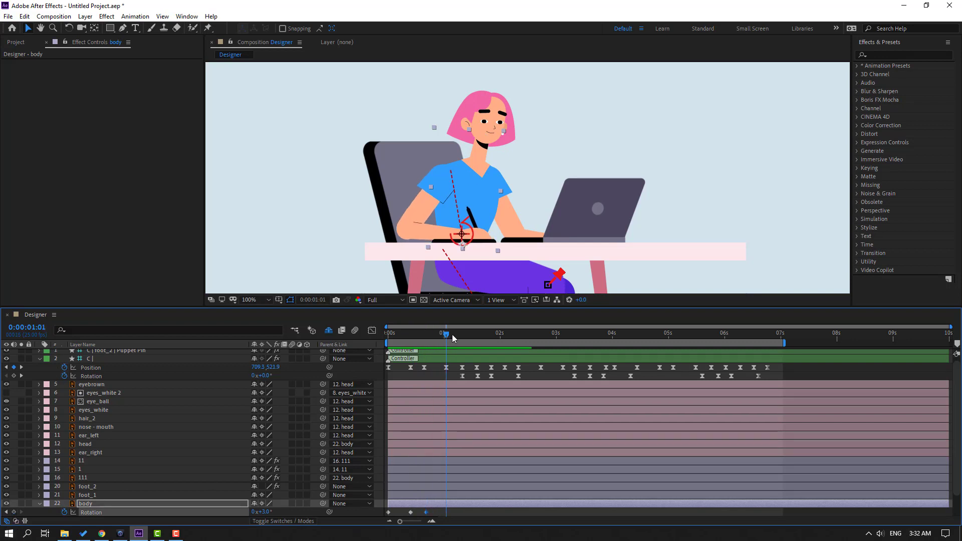
click(270, 511)
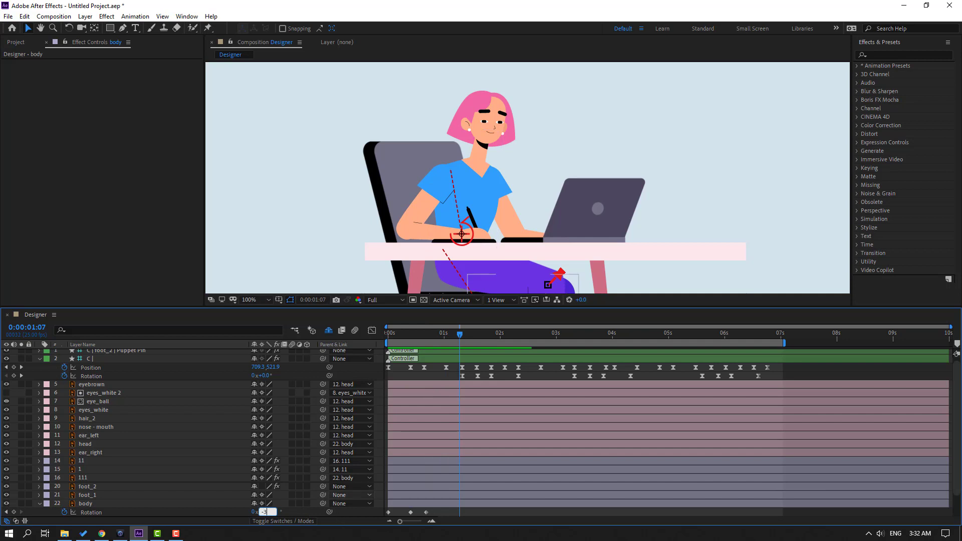
key(Return)
Apply Easy Ease to the body rotation keyframes, preview, and add a rotation key at 1:22
scroll(493, 509, down, 2)
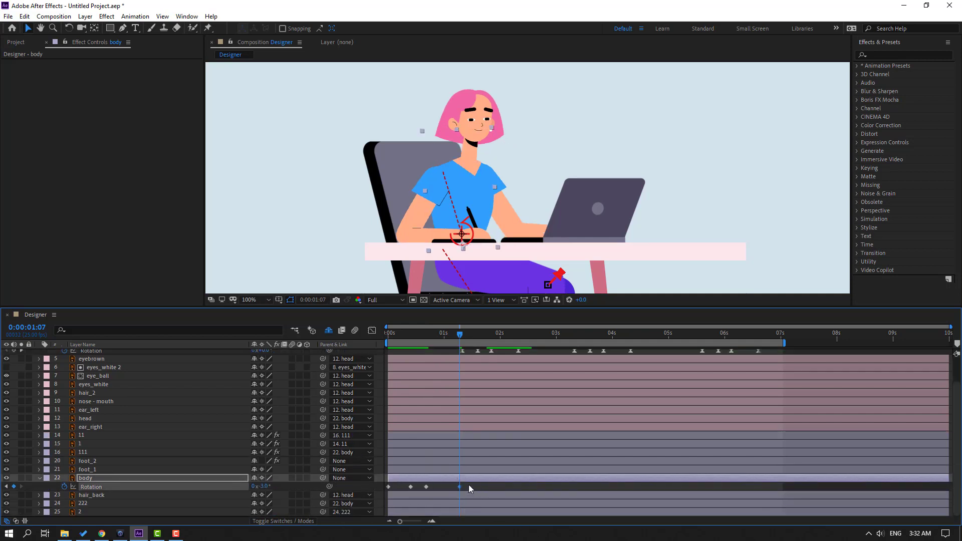
right_click(389, 486)
mouse_move(453, 479)
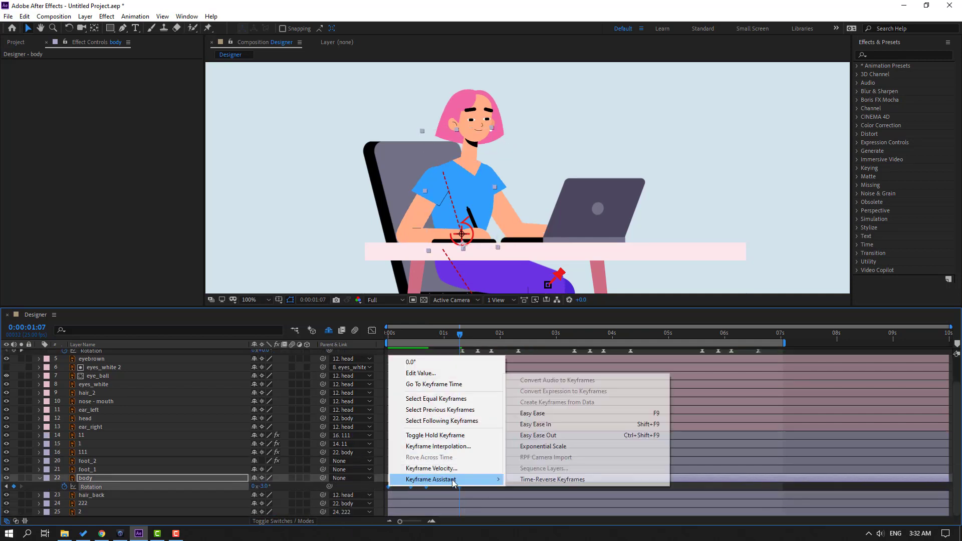
click(542, 415)
key(space)
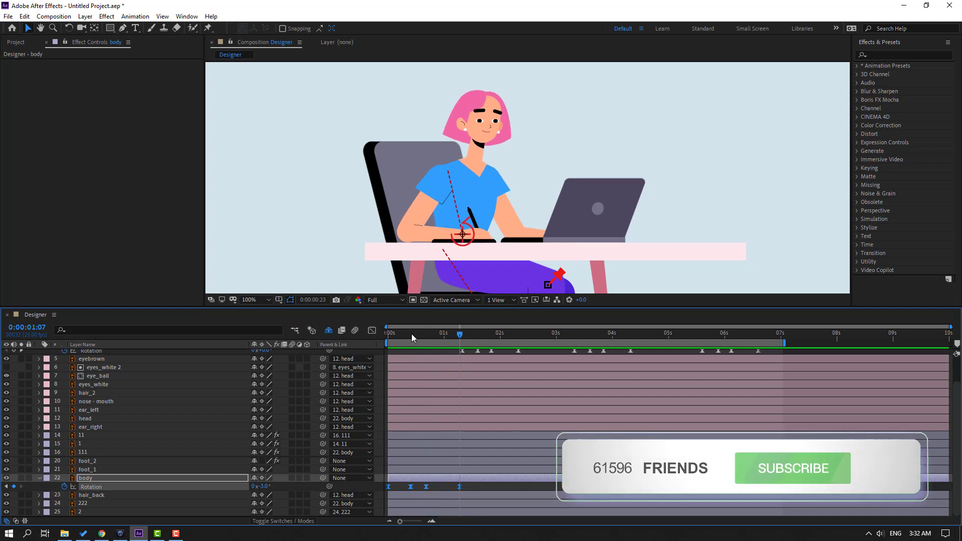
drag(412, 337, 512, 335)
key(alt+shift+r)
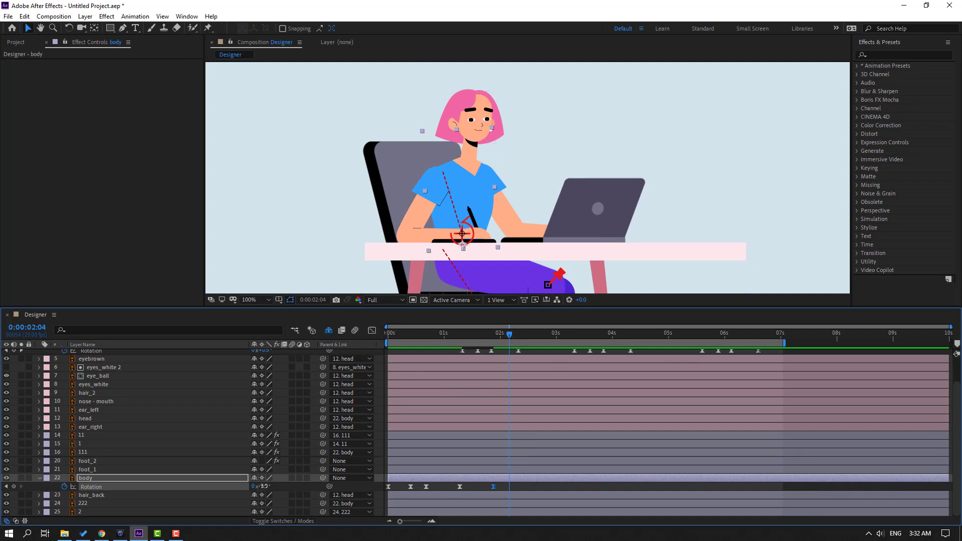
Add body rotation keyframes at 2:04 and 2:15, and -2° at 2:21
drag(261, 486, 265, 486)
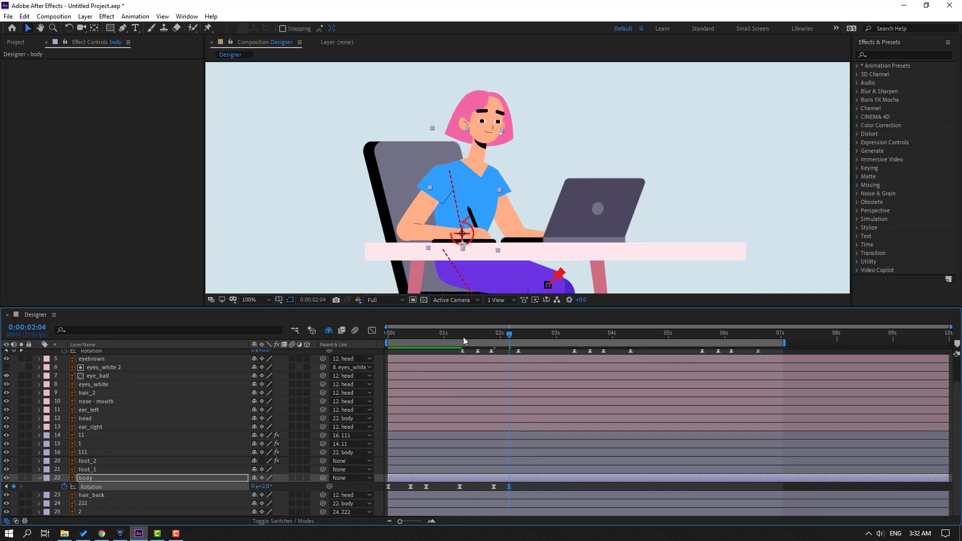
drag(463, 336, 560, 344)
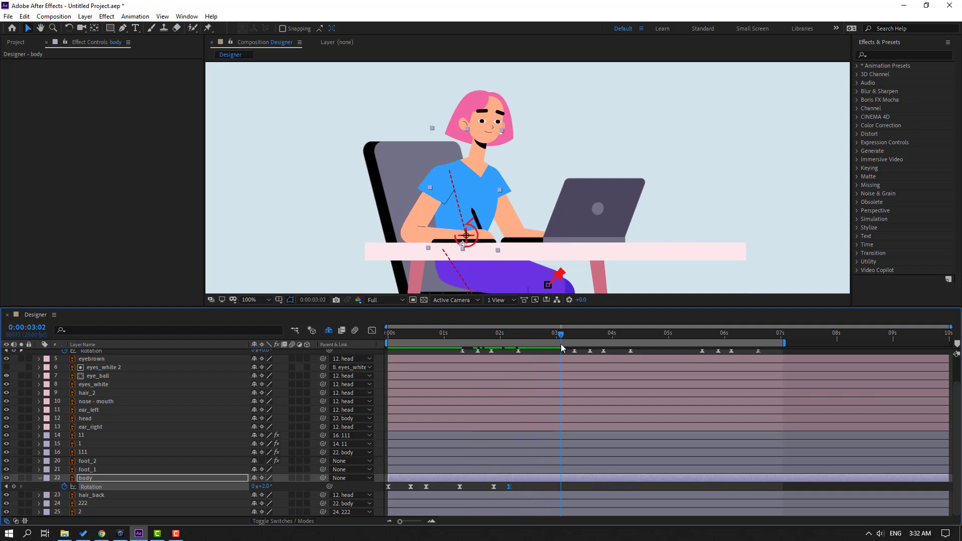
mouse_move(560, 344)
mouse_down()
mouse_move(534, 343)
mouse_move(547, 334)
mouse_up()
click(14, 487)
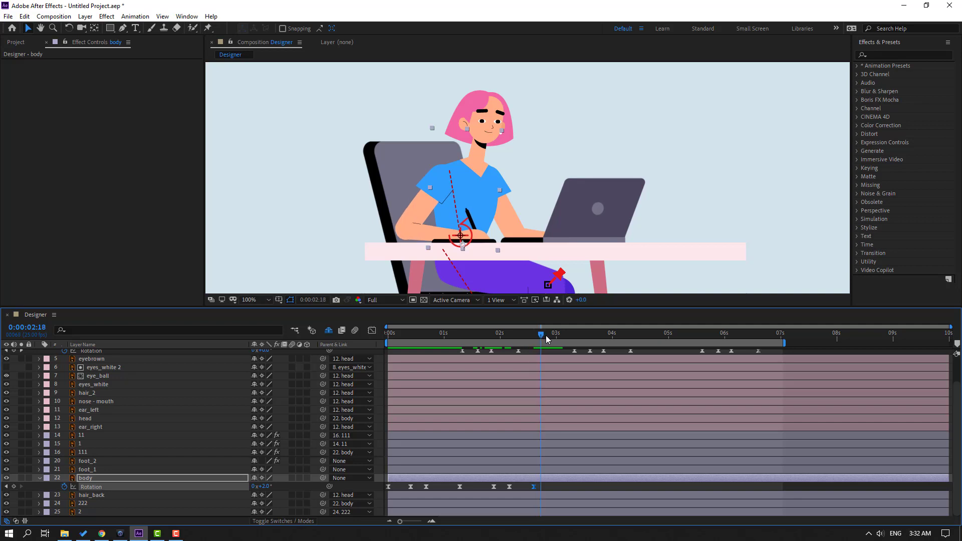
click(264, 486)
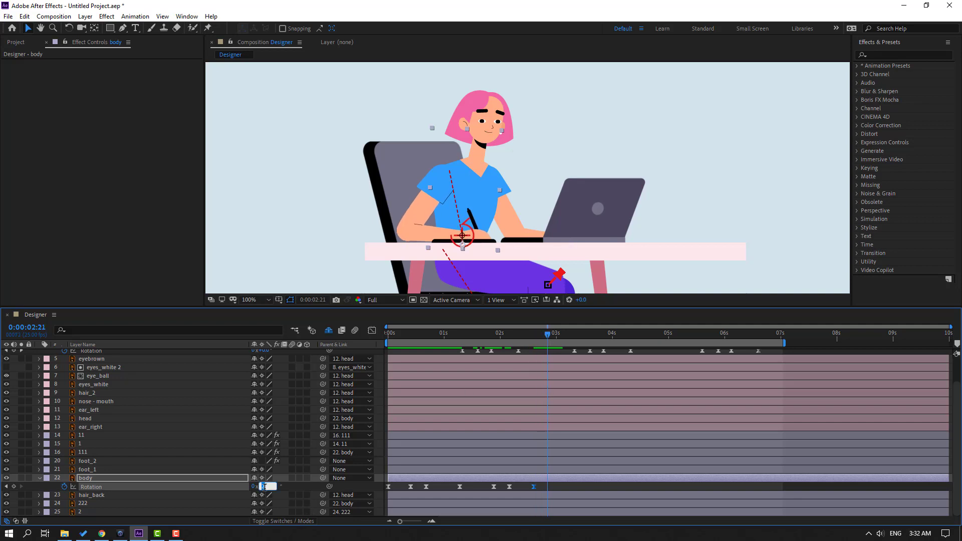
text(2)
key(Return)
Paste the rotation keyframes again at 3s and 5:17, delete keys past 7s, and preview
drag(570, 485, 409, 491)
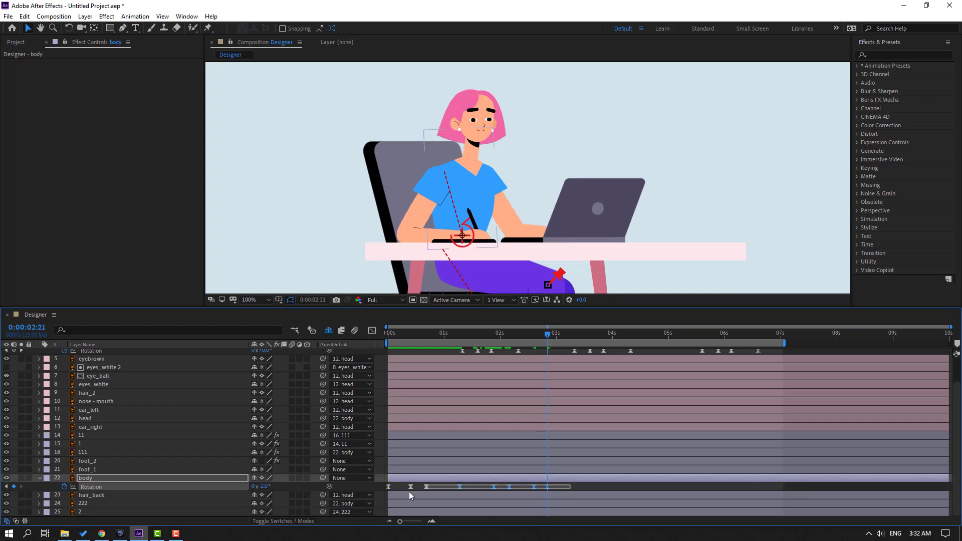
key(ctrl+v)
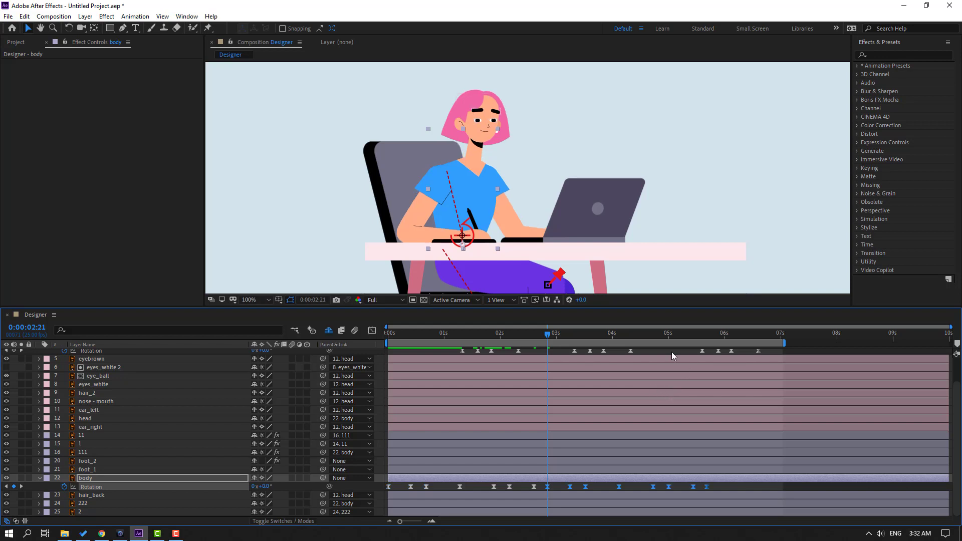
drag(685, 340, 706, 340)
key(ctrl+v)
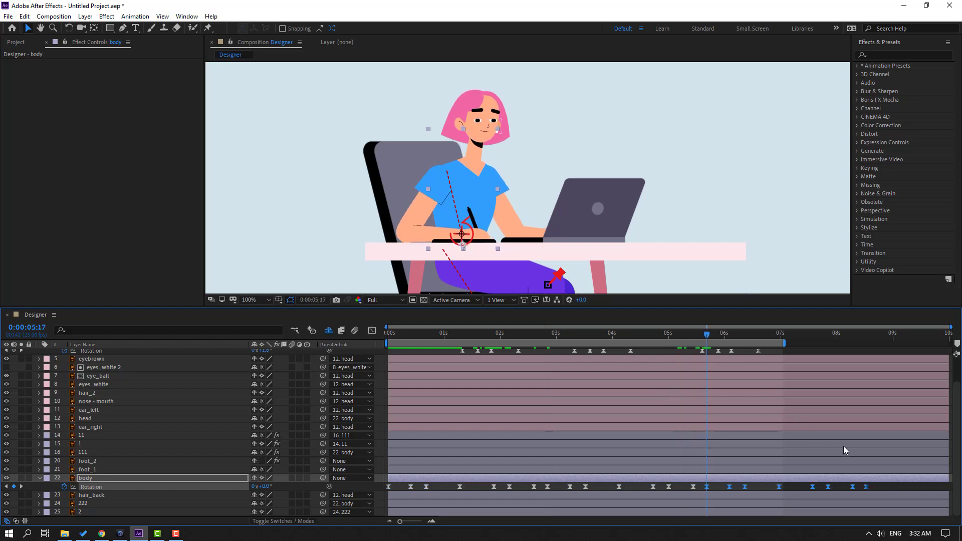
drag(882, 482, 810, 494)
key(Delete)
click(252, 300)
click(275, 318)
key(space)
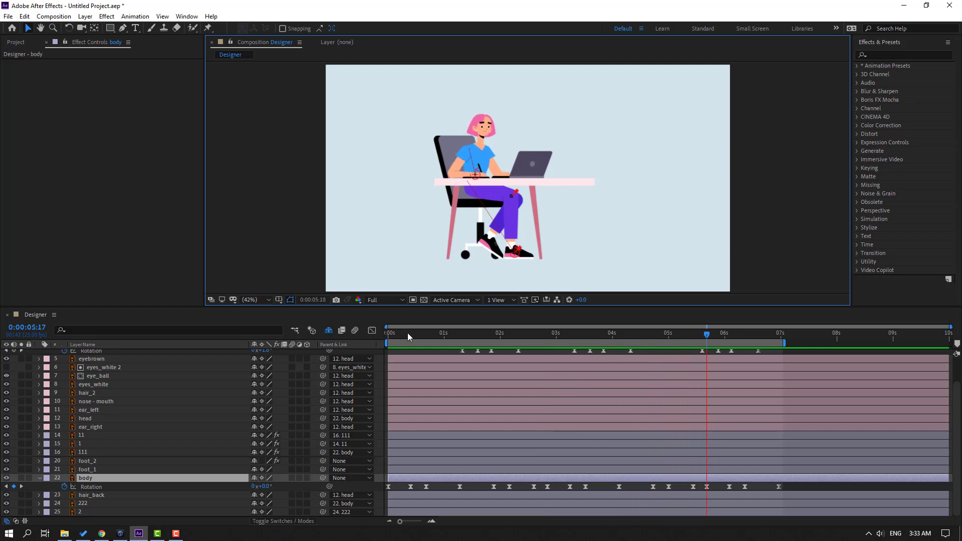
At 0:00, show the head layer's Rotation and enable its stopwatch
click(388, 334)
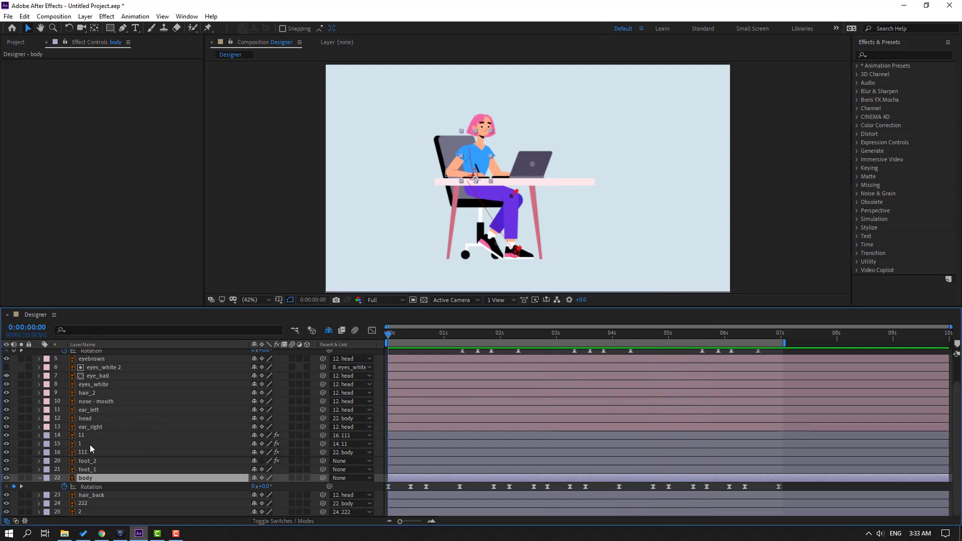
click(90, 419)
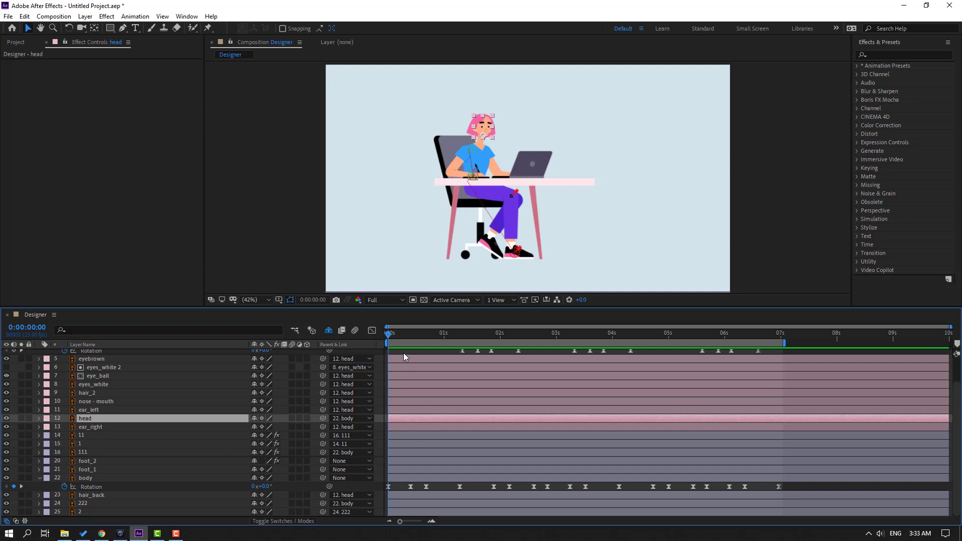
key(r)
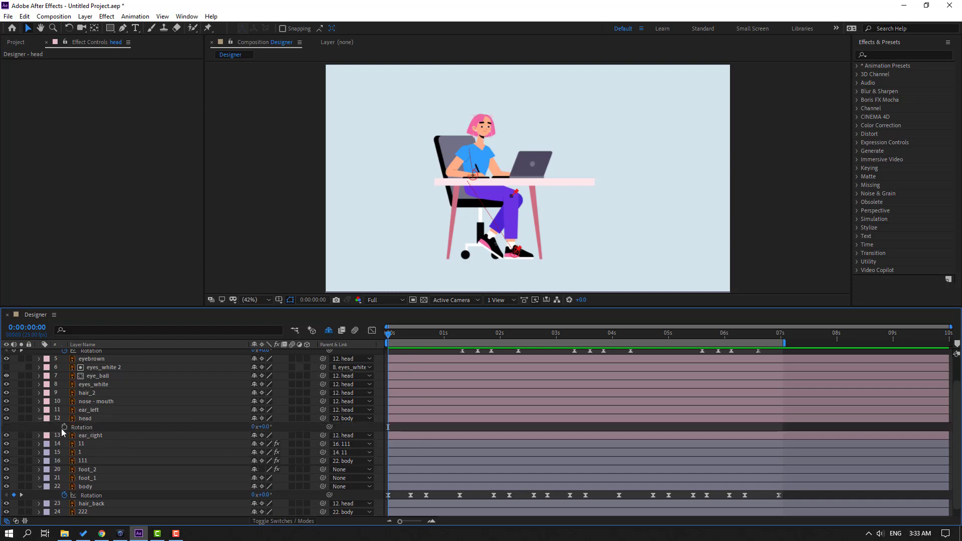
click(61, 427)
Key the head rotation from 0° to 10° at frame 10
scroll(531, 197, up, 1)
scroll(532, 197, up, 1)
scroll(620, 202, up, 1)
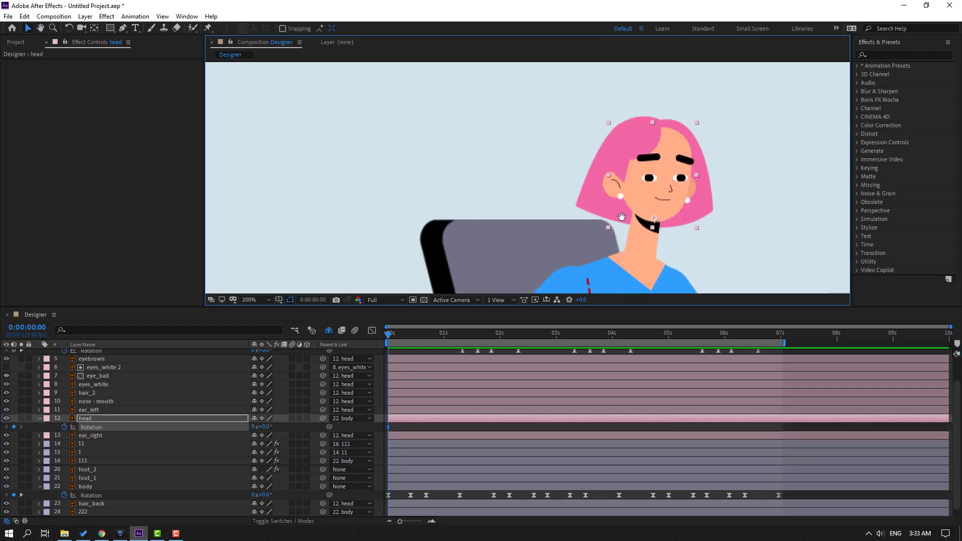
scroll(621, 202, up, 1)
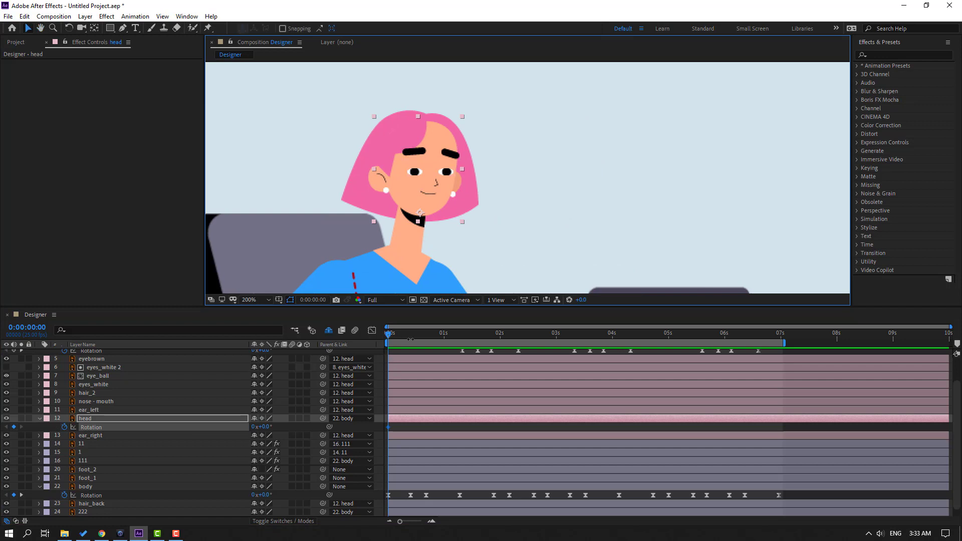
click(410, 340)
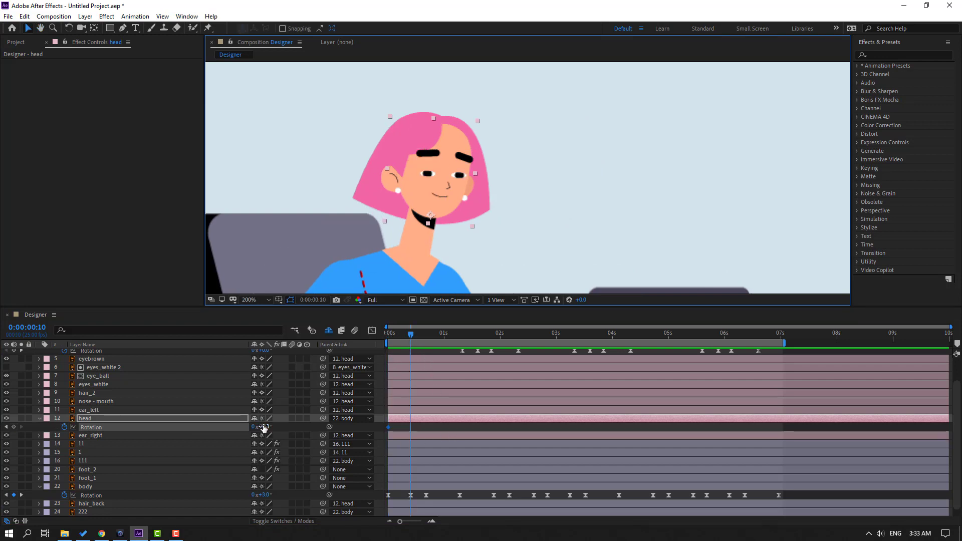
drag(264, 428, 268, 444)
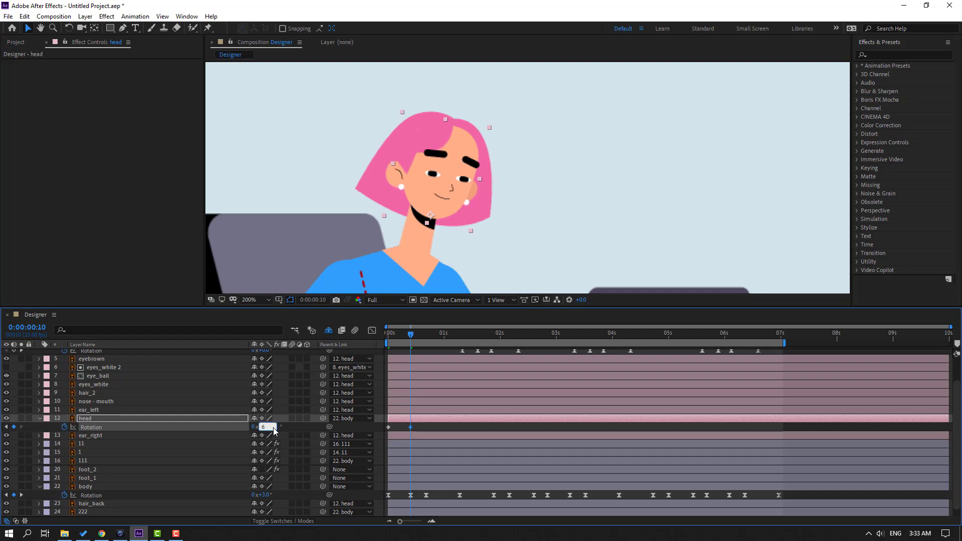
key(Return)
drag(410, 339, 413, 343)
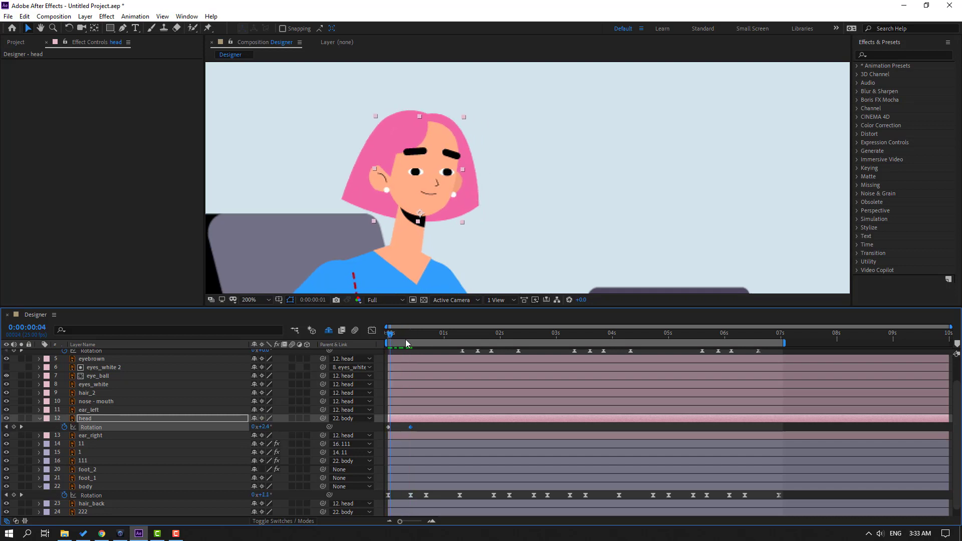
click(265, 427)
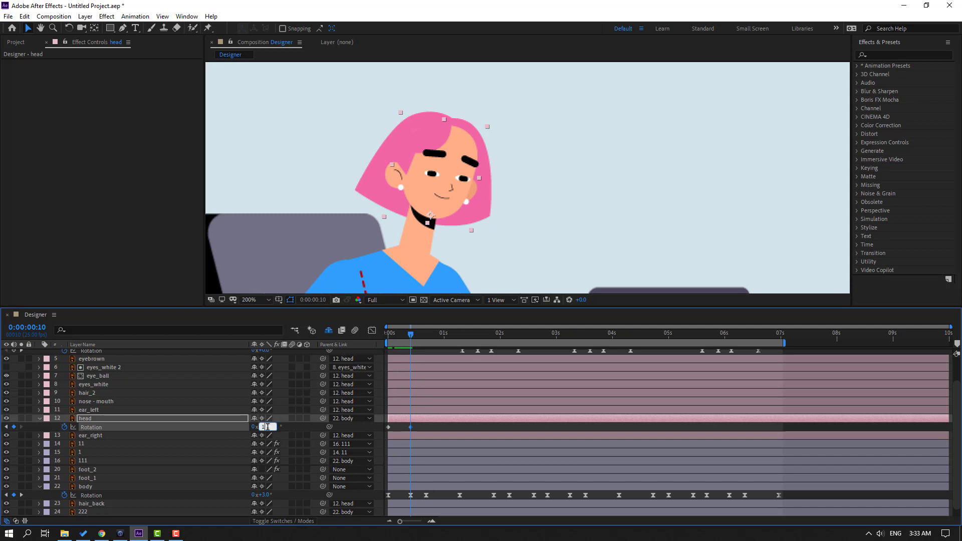
text(+10)
key(Return)
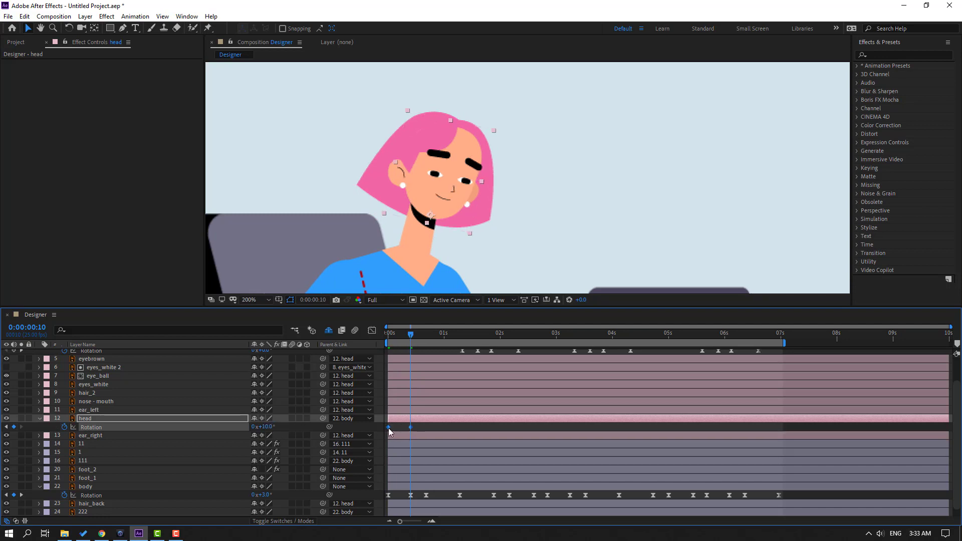
Easy Ease both head rotation keys, shift them later to about frame 14, and reselect the head
right_click(389, 429)
mouse_move(406, 424)
click(525, 444)
drag(409, 427, 442, 426)
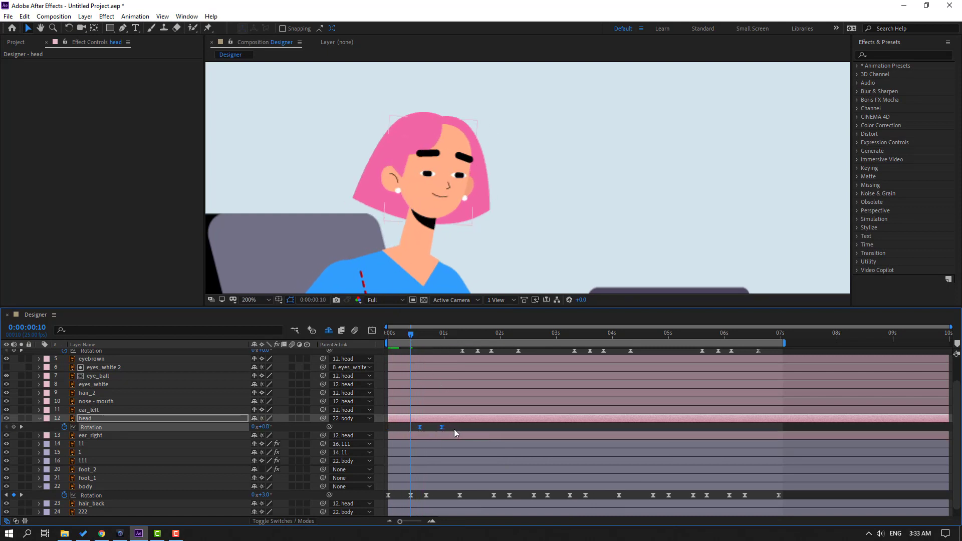
click(420, 333)
key(Page_Down)
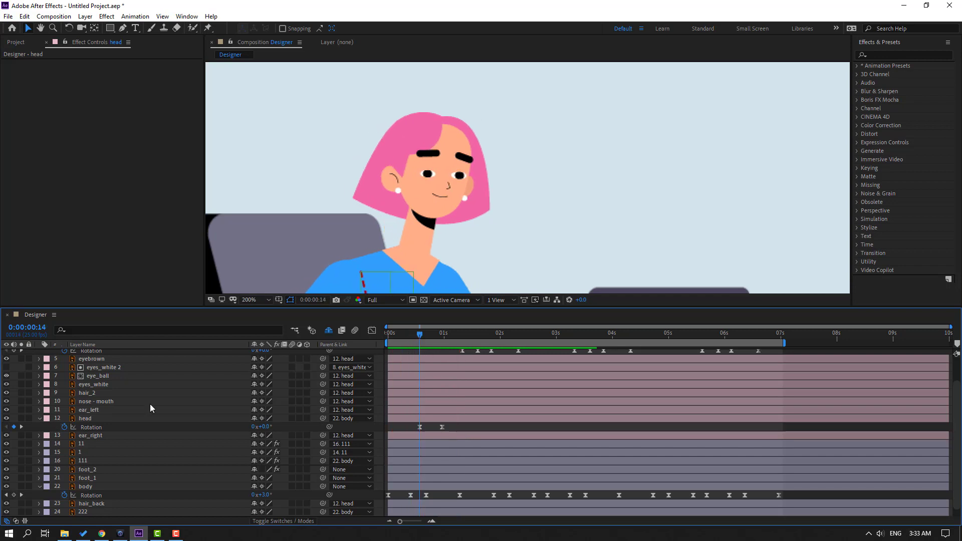
click(95, 419)
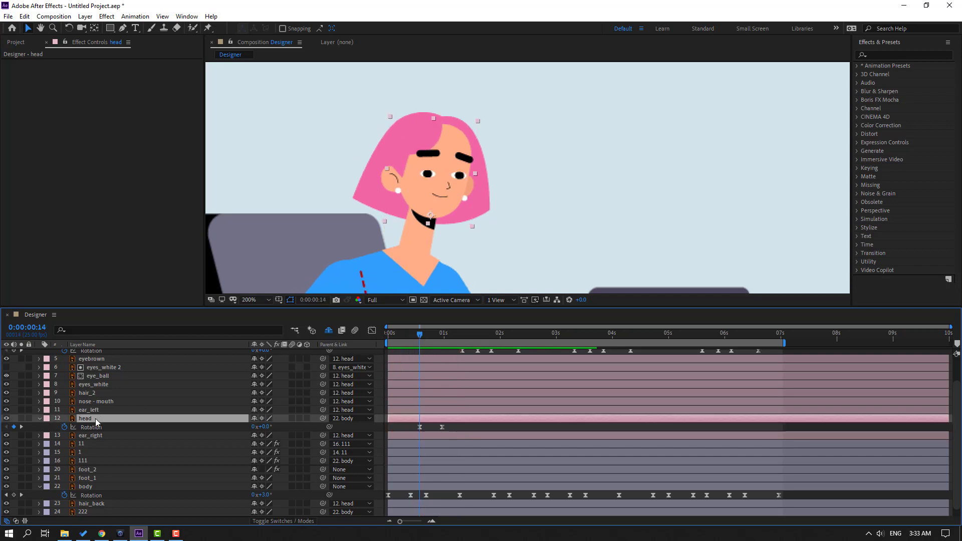
Key the head's position, nudging it down at 0:19 and back up at 0:24
key(shift+p)
click(65, 428)
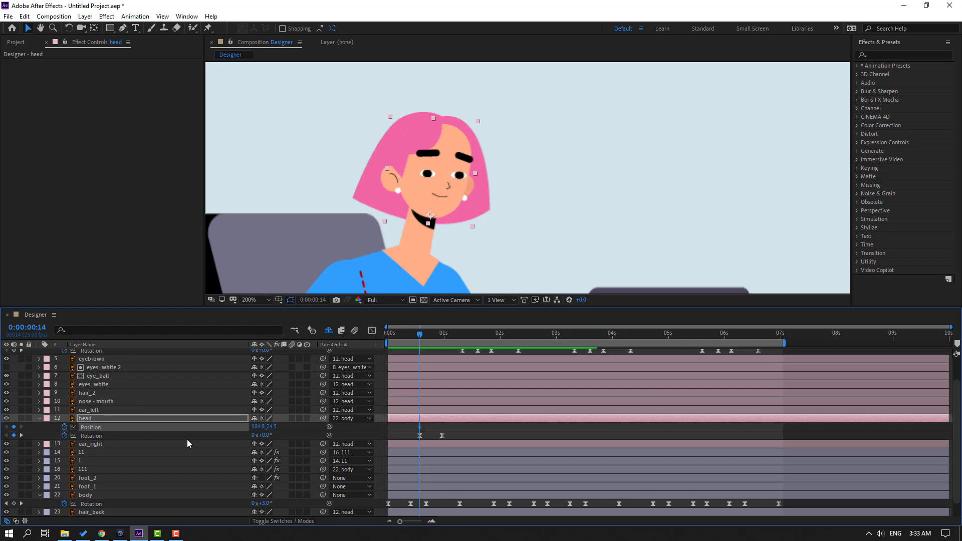
click(431, 335)
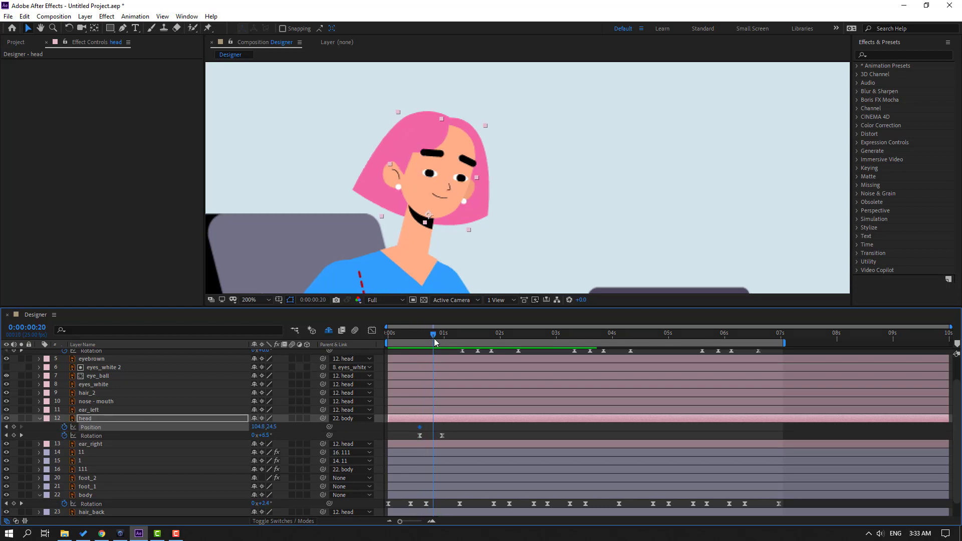
key(Down)
key(Down)
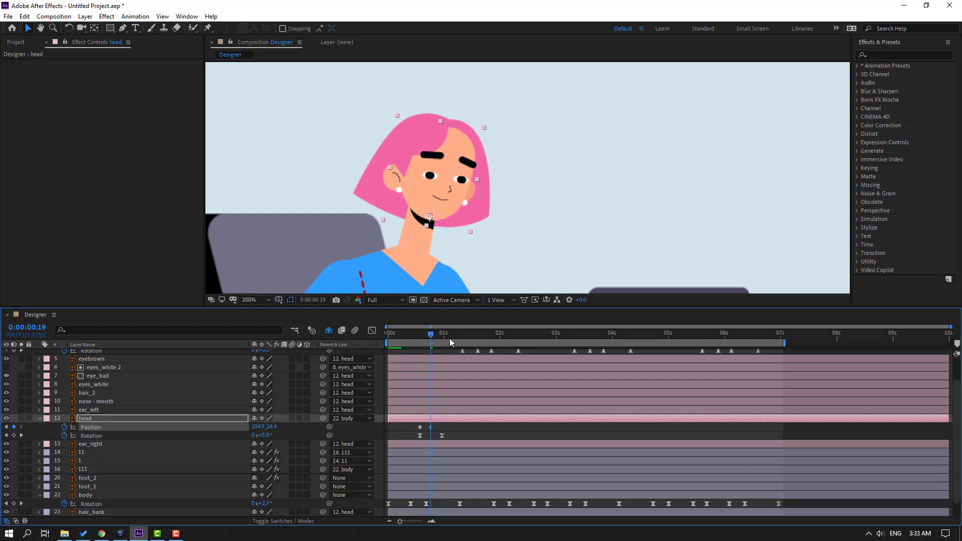
key(Down)
drag(433, 335, 444, 340)
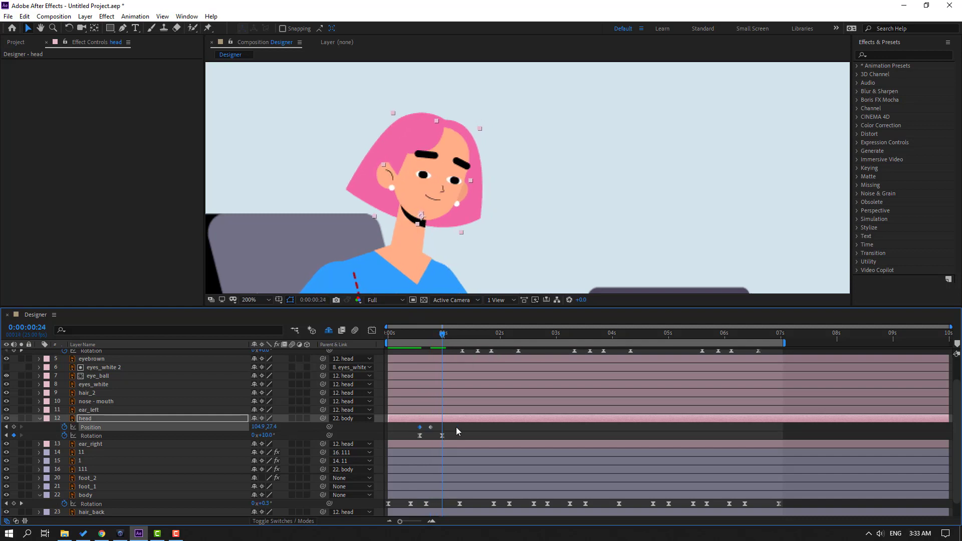
key(ctrl+v)
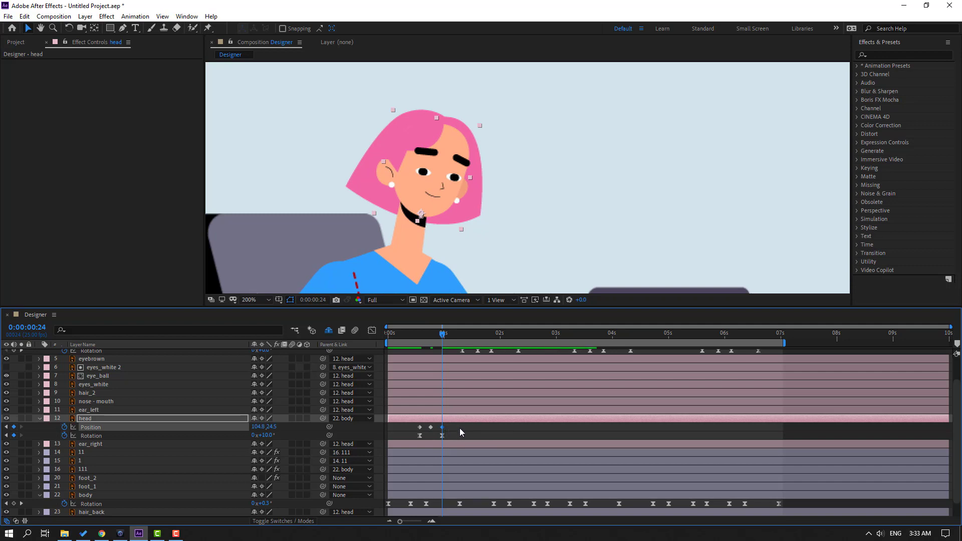
Apply Easy Ease to the three head position keys, preview, and select the rotation keys
key(space)
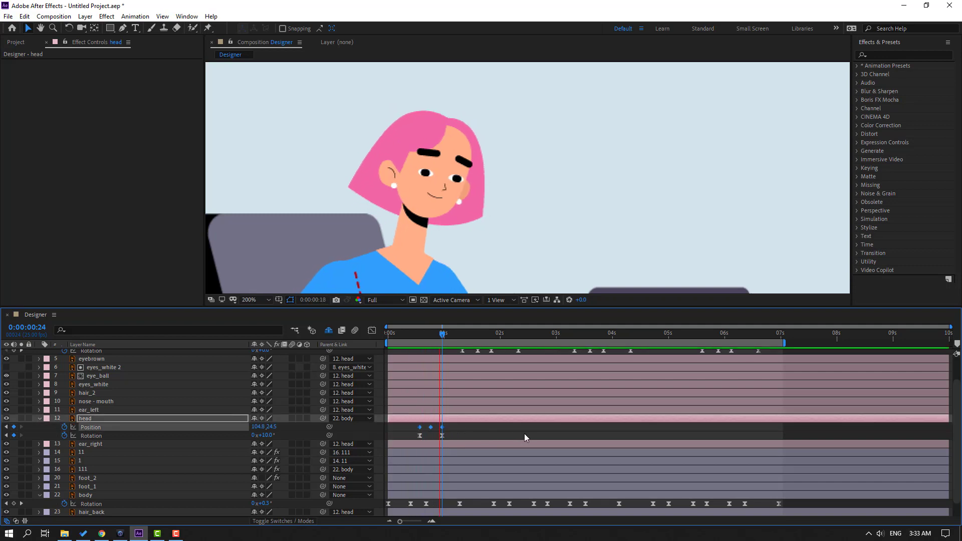
key(space)
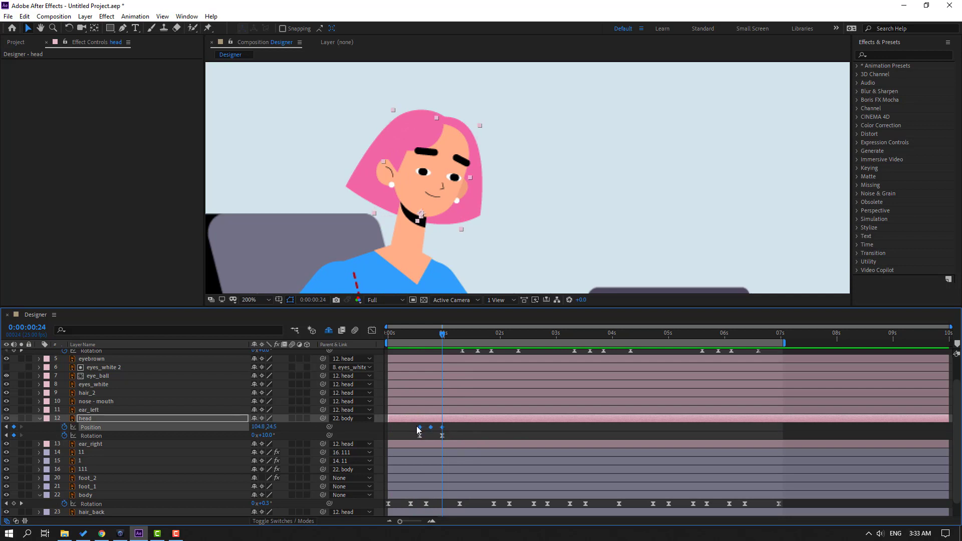
right_click(418, 428)
mouse_move(437, 422)
click(583, 458)
key(space)
key(space)
mouse_move(449, 424)
mouse_down()
mouse_move(412, 440)
mouse_move(387, 435)
mouse_up()
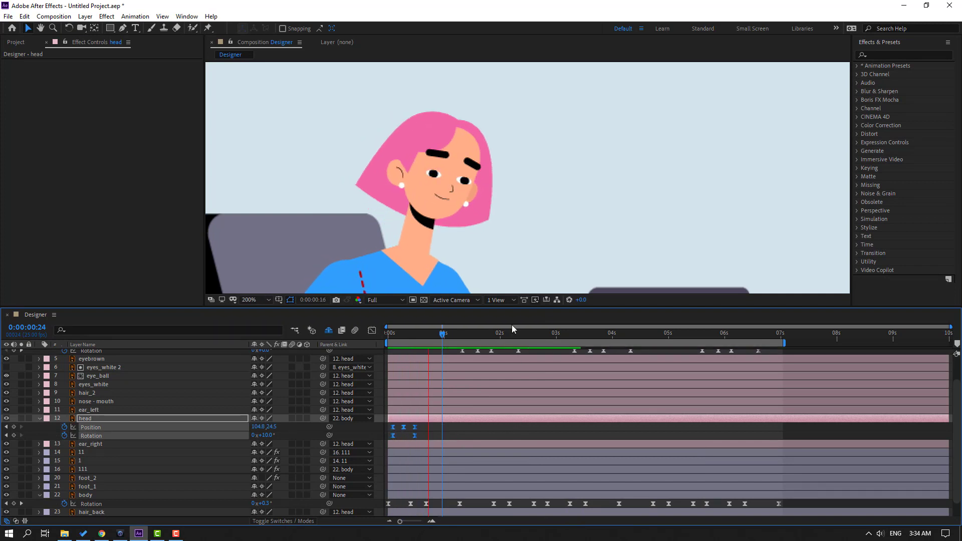
Shift the selected head keyframes earlier and preview at 100% zoom
key(comma)
key(comma)
key(space)
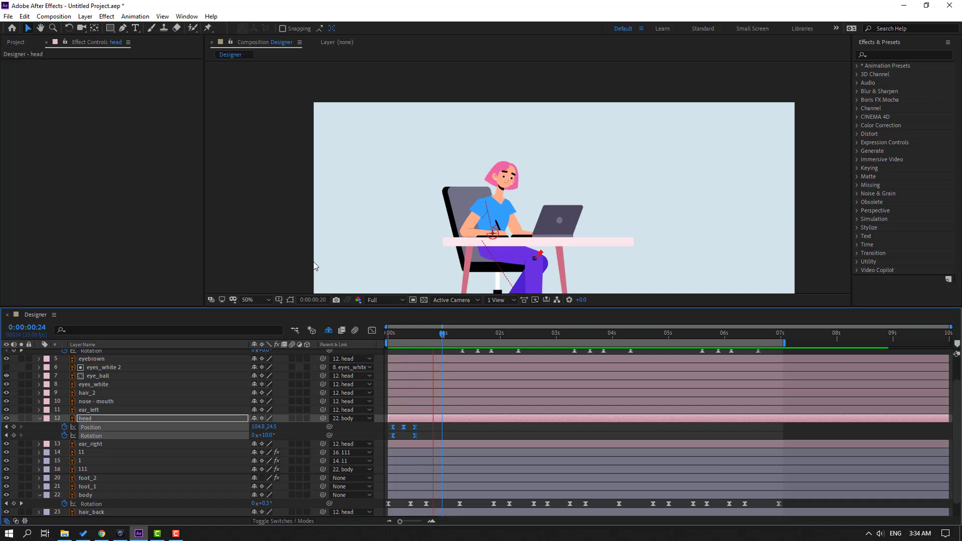
key(period)
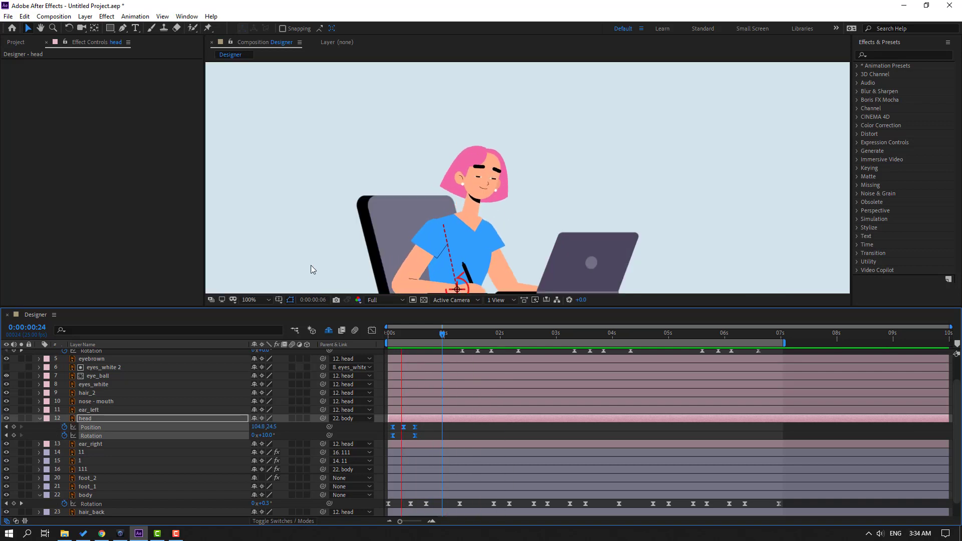
key(space)
Add a head rotation key at frame 22 and set -2° at 1:07
drag(413, 331, 437, 336)
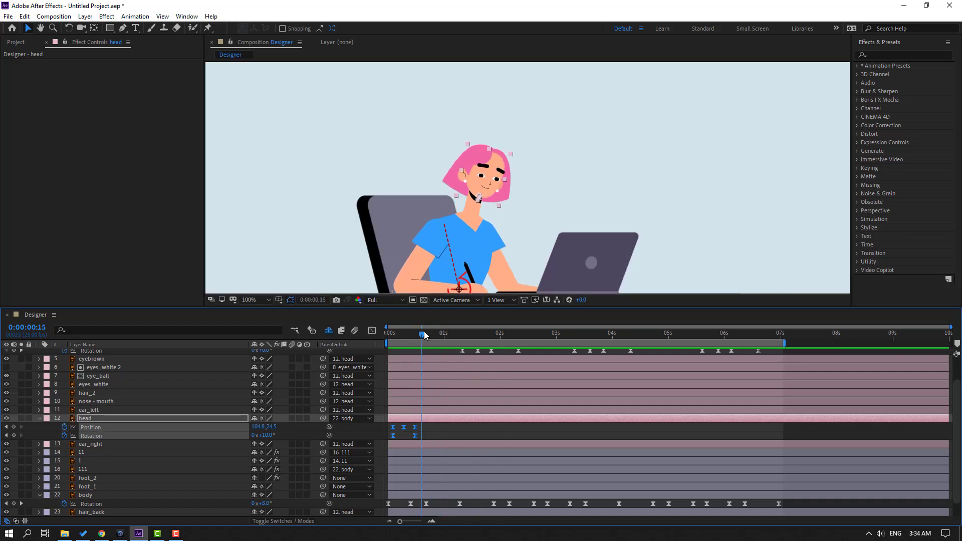
click(447, 435)
click(13, 435)
key(k)
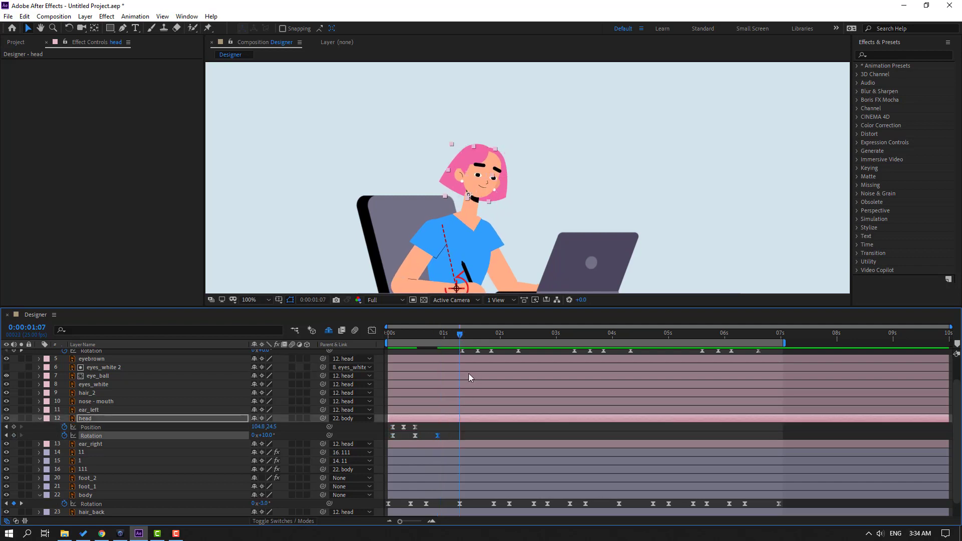
click(266, 436)
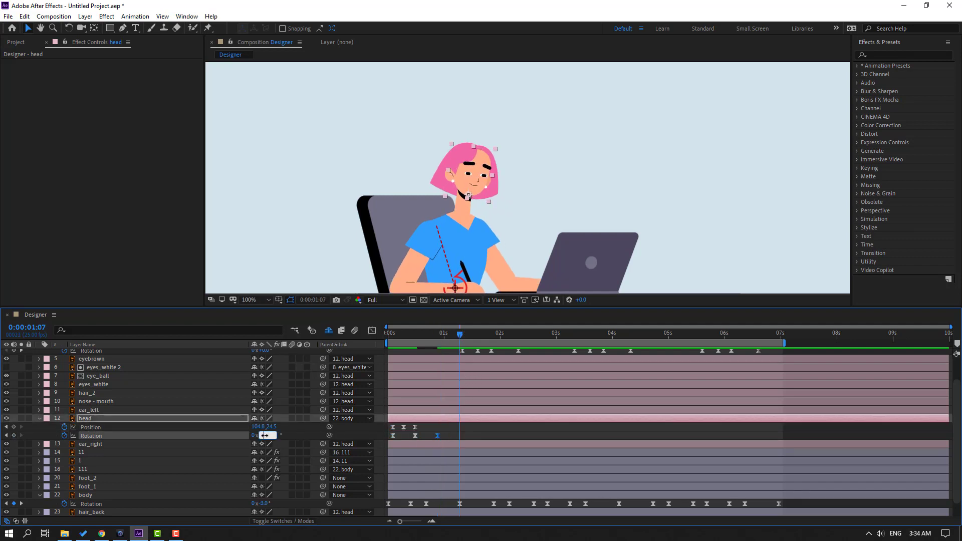
text(-10)
key(Return)
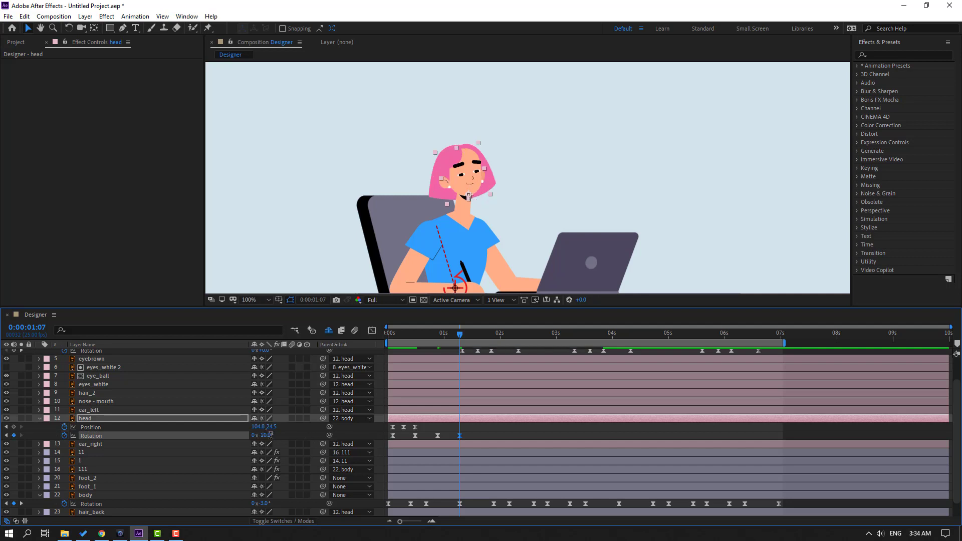
click(271, 434)
text(2)
key(Return)
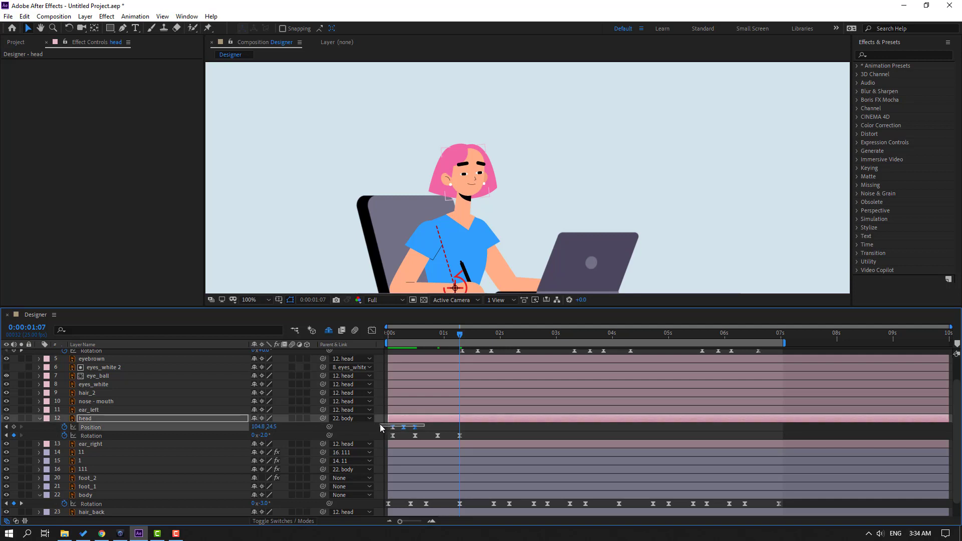
Shift the three position keys earlier, preview, and move the time to 1:23
drag(380, 424, 449, 429)
key(space)
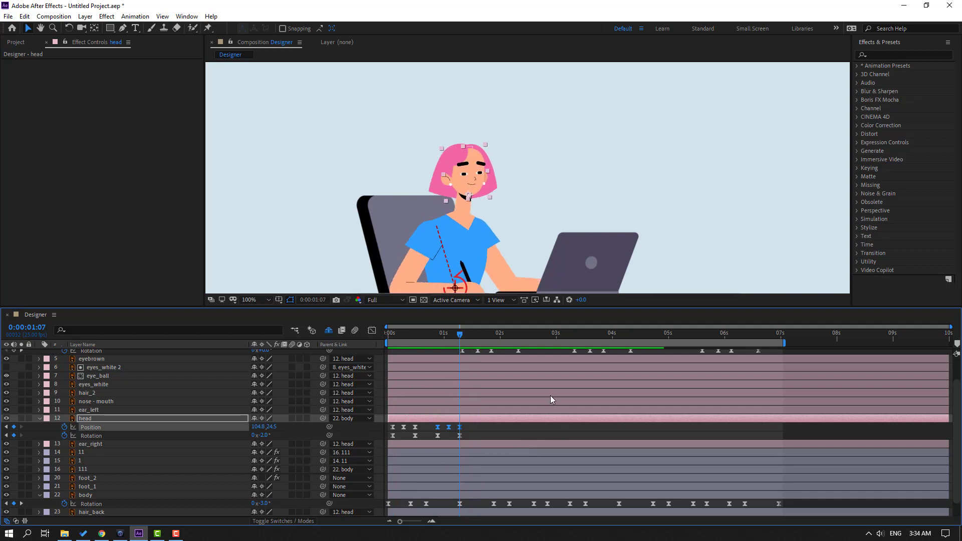
key(space)
drag(460, 336, 495, 337)
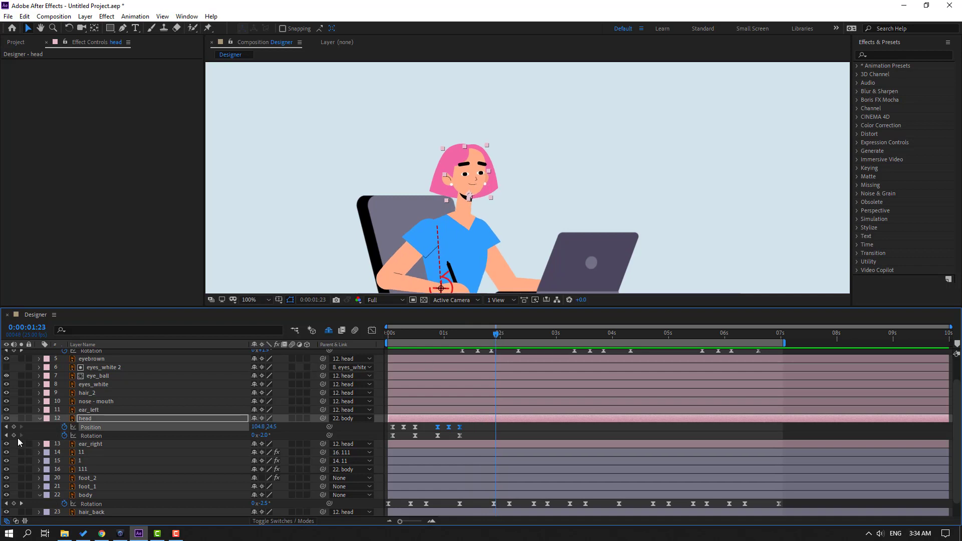
Key head rotation at 1:23 and 6° at 2:08, and slide the position keys earlier
click(14, 435)
key(shift+Page_Down)
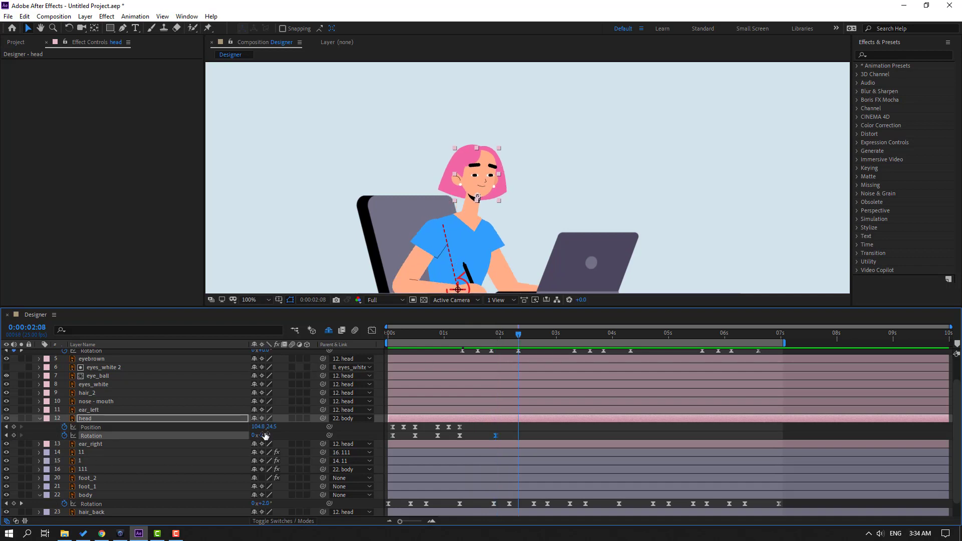
click(265, 436)
text(+6)
key(Return)
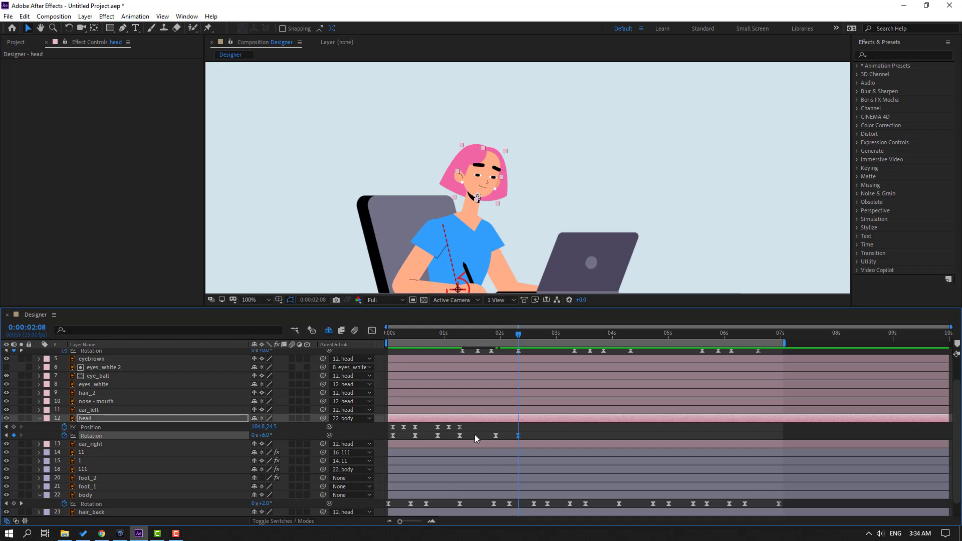
drag(465, 429, 420, 421)
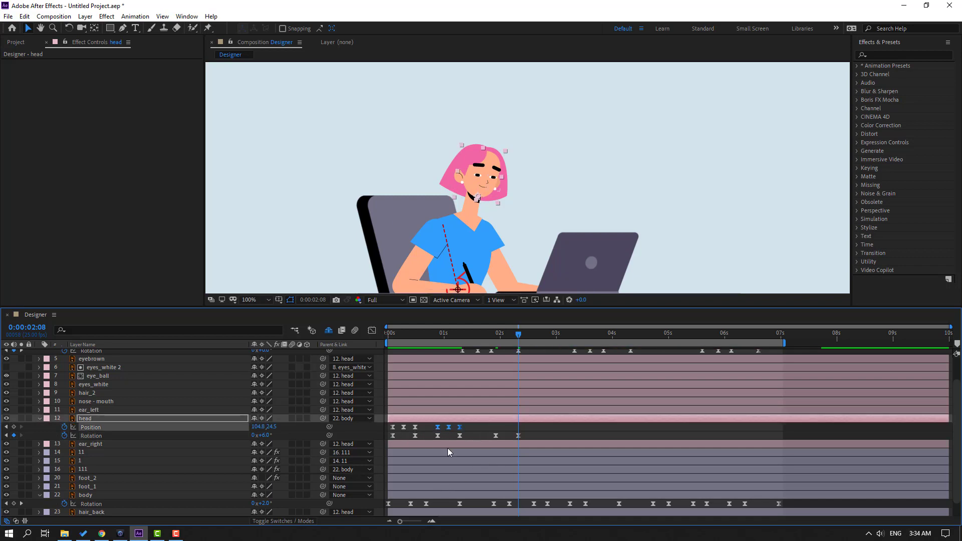
drag(531, 430, 506, 431)
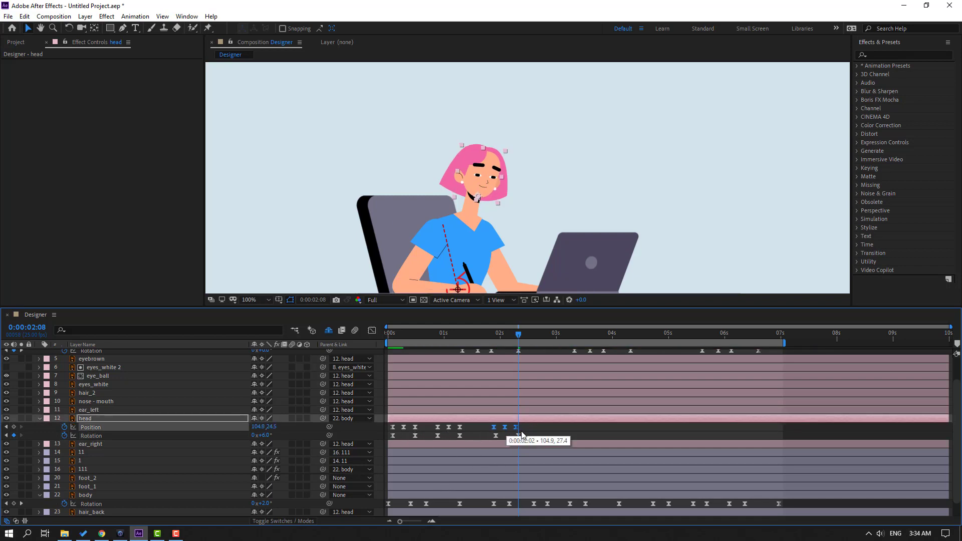
Paste the head's rotation keyframes at about 2:20, nudging them slightly later
click(478, 334)
drag(485, 329, 545, 342)
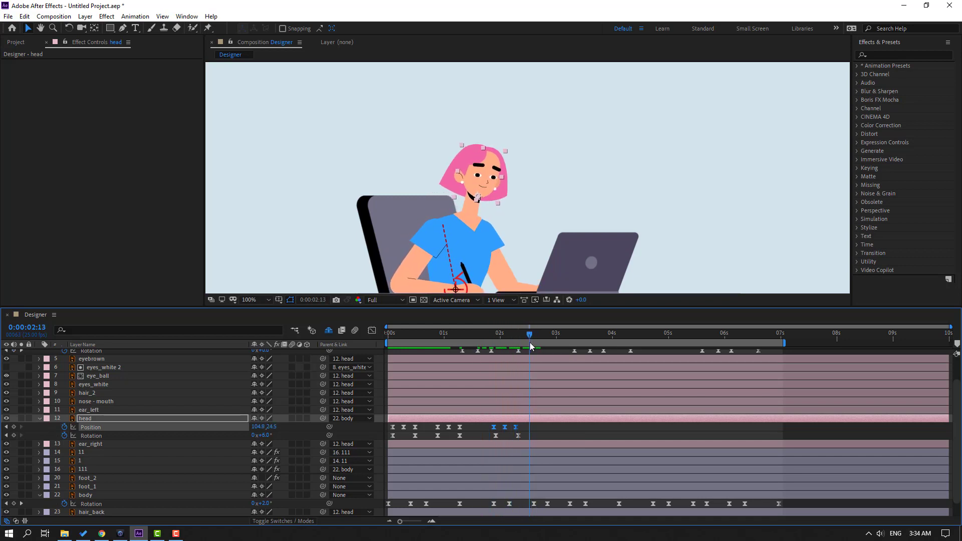
drag(528, 434, 455, 438)
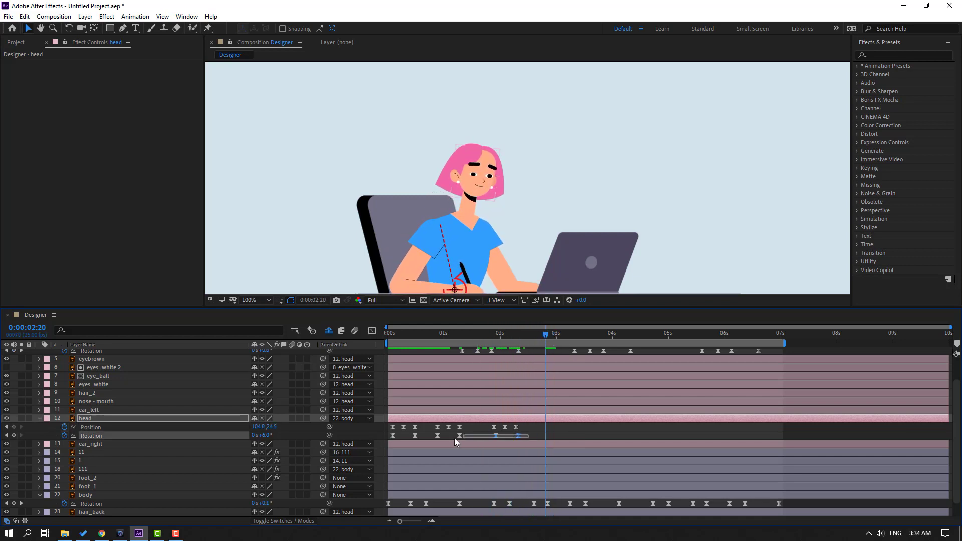
drag(368, 439, 371, 440)
key(ctrl+v)
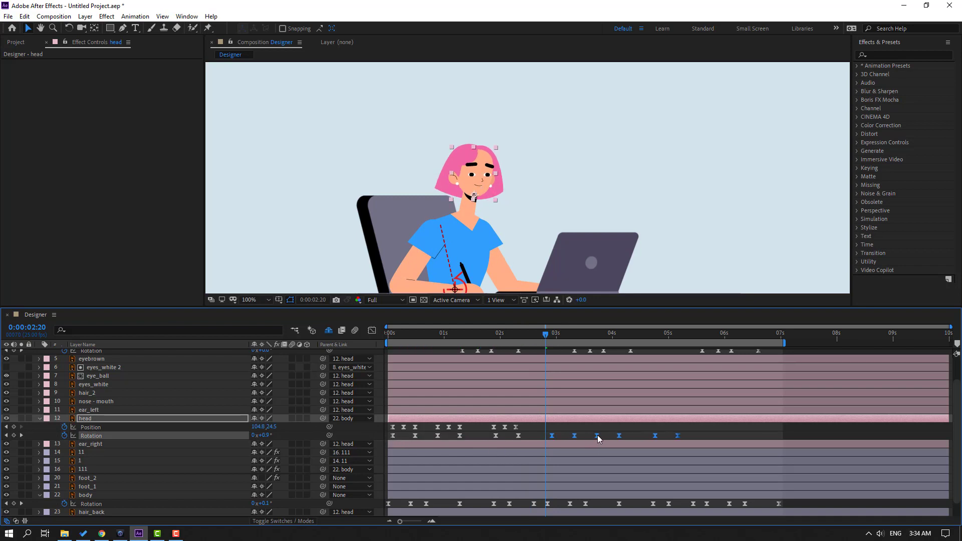
drag(590, 438, 604, 436)
click(484, 423)
Paste the head's three position keys at 3:01 and 3:21, then preview from 4:22
drag(485, 424, 524, 431)
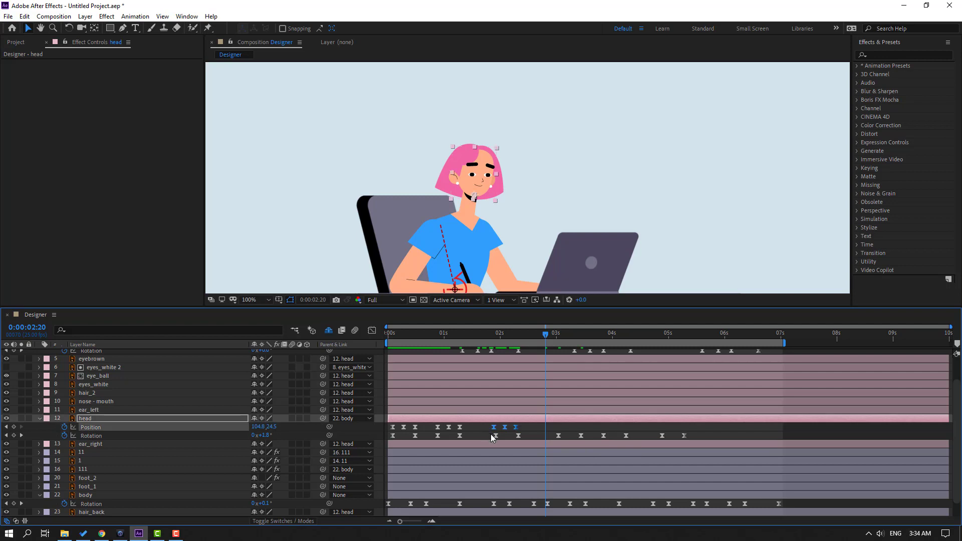
drag(548, 335, 558, 335)
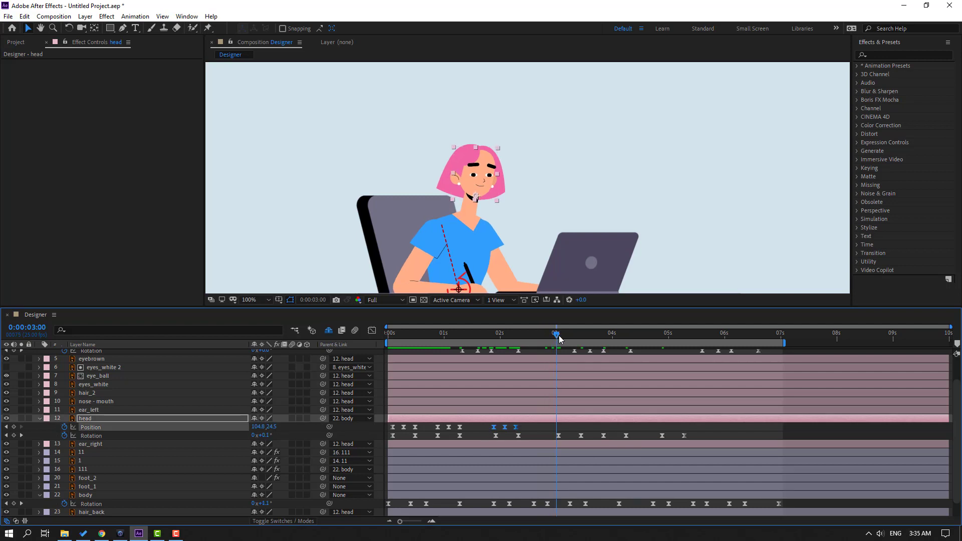
key(ctrl+v)
click(602, 335)
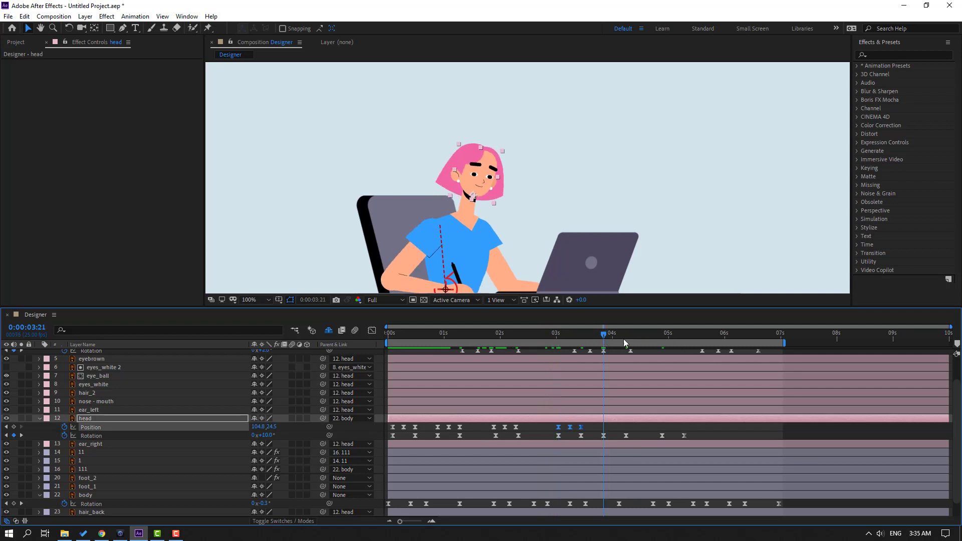
key(ctrl+v)
drag(659, 339, 663, 340)
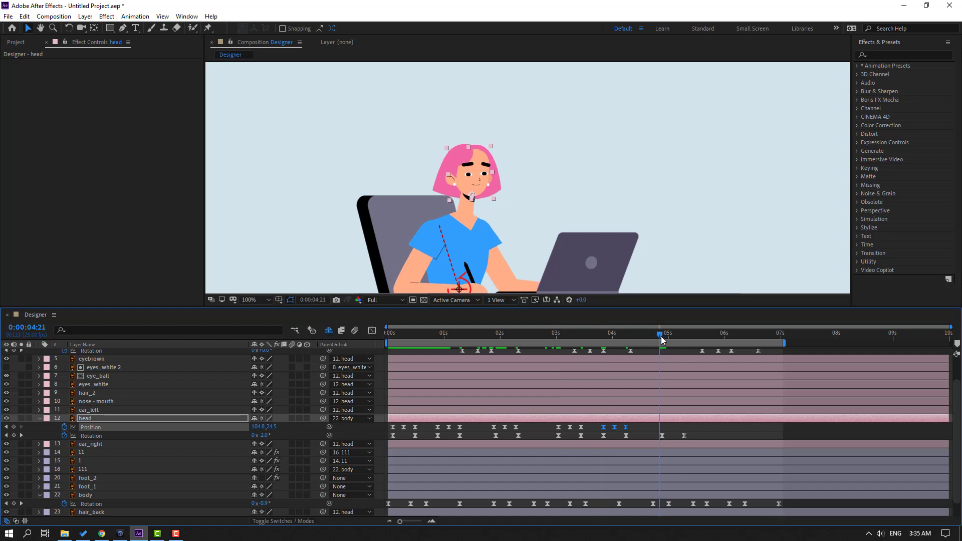
key(space)
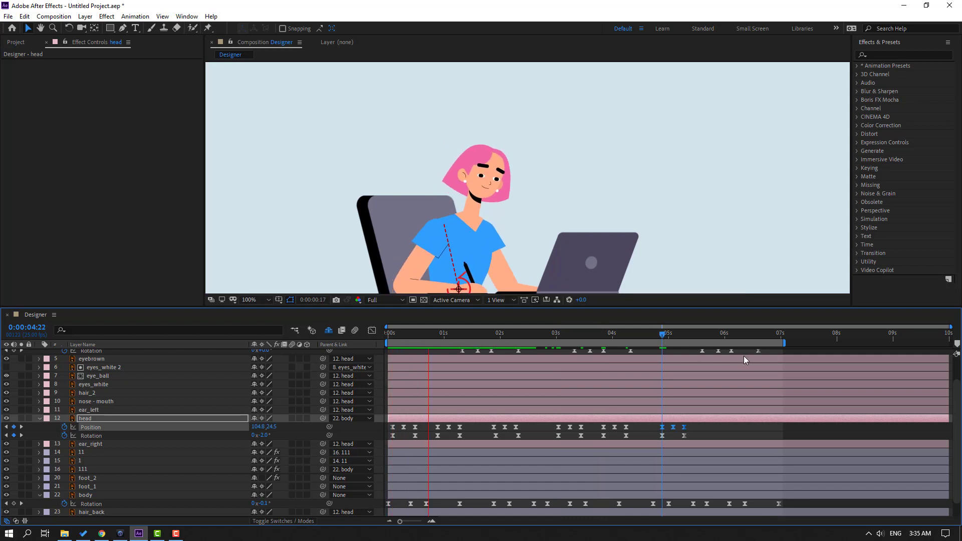
Stop playback, return to the composition start, and scroll the layer list back up
scroll(378, 209, down, 2)
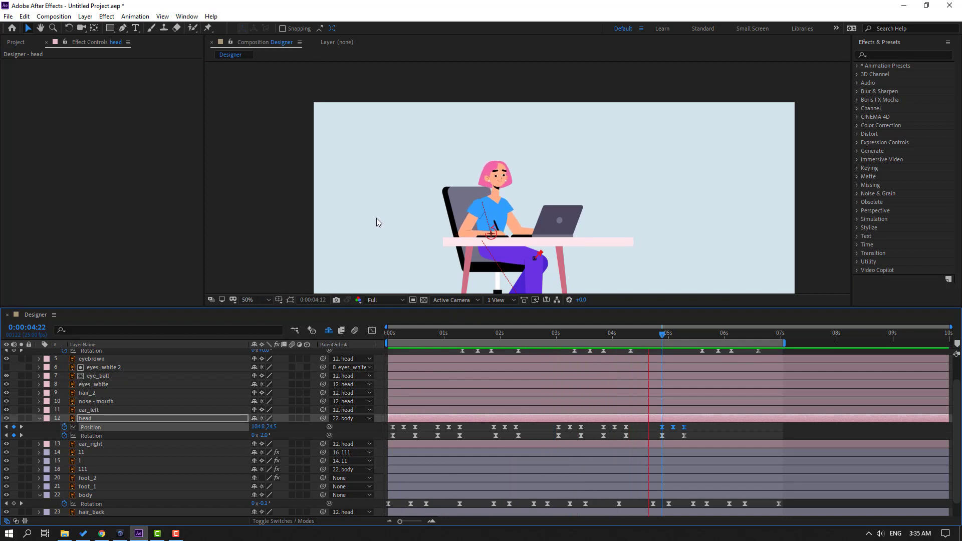
click(394, 336)
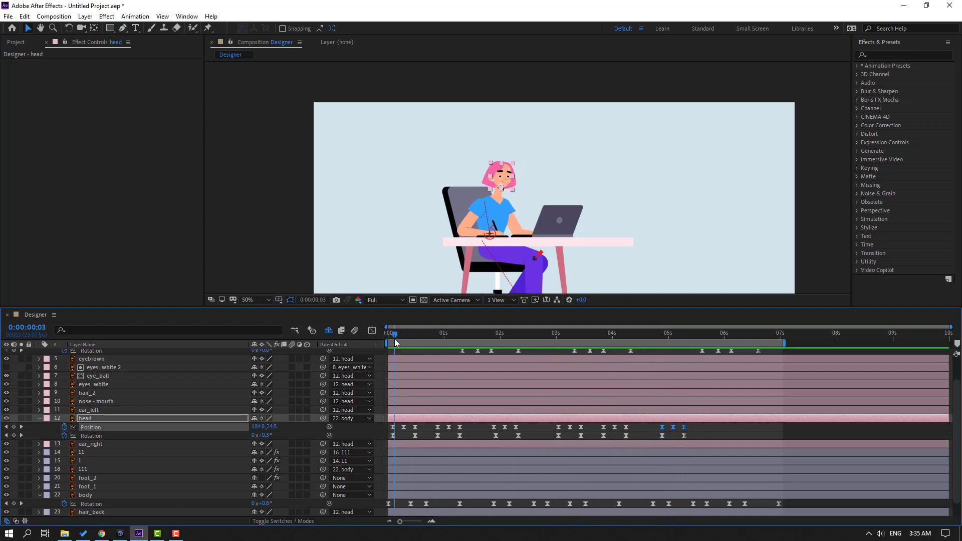
scroll(386, 116, up, 3)
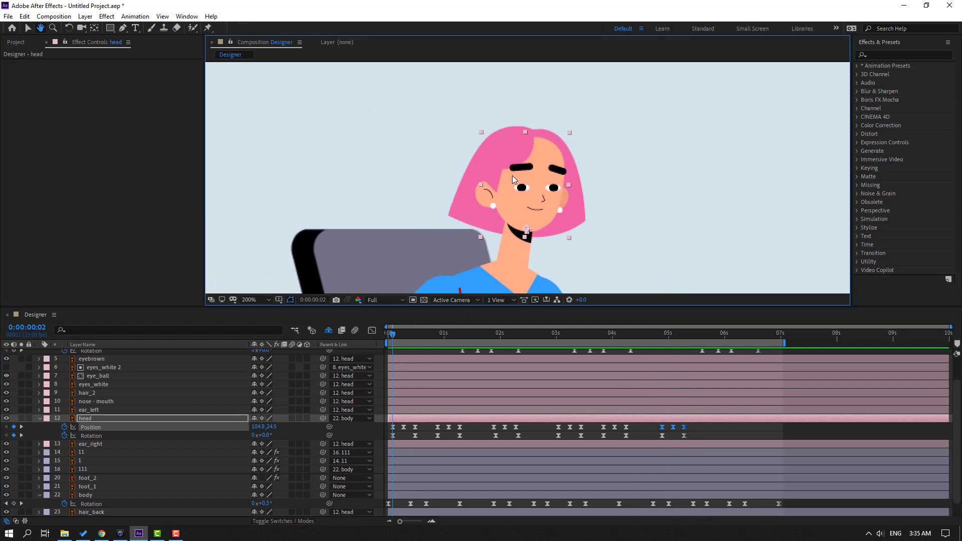
scroll(398, 233, up, 1)
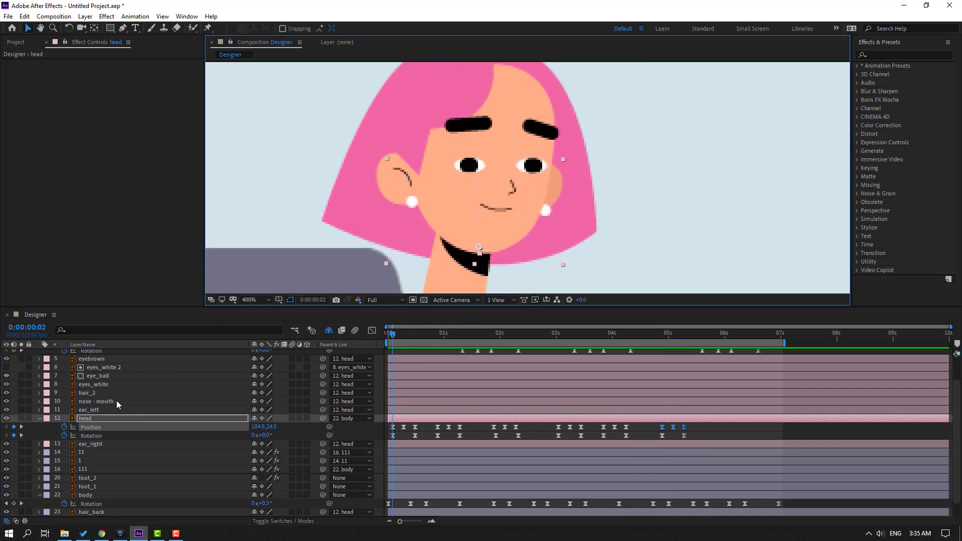
scroll(100, 383, up, 1)
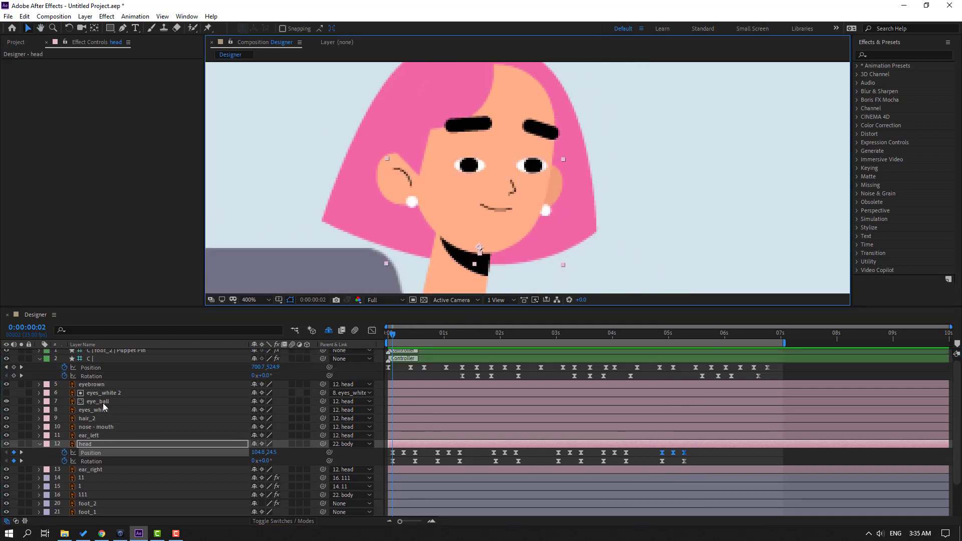
Key the eye_ball position, then move the pupils right and down to 60.1, 57.7 at frame 4
click(103, 401)
key(p)
click(65, 410)
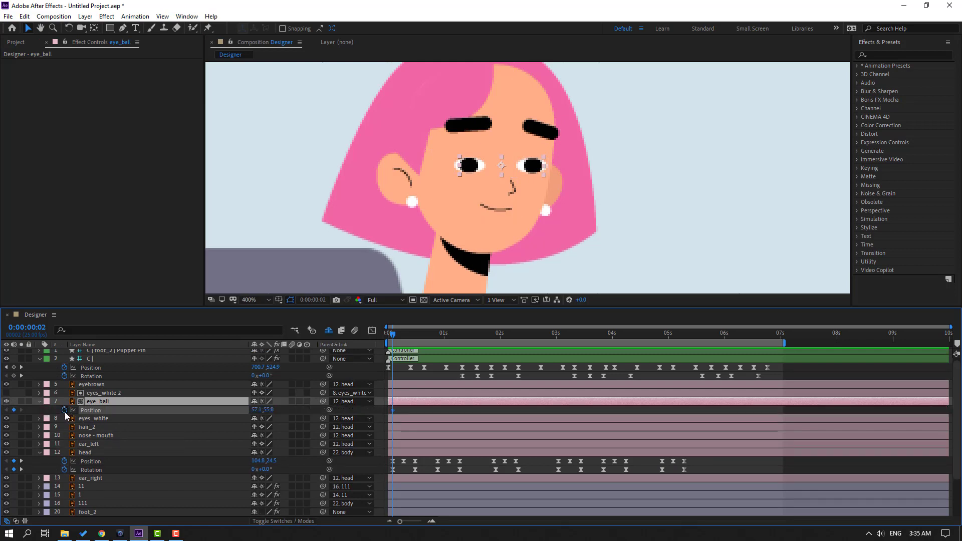
click(396, 334)
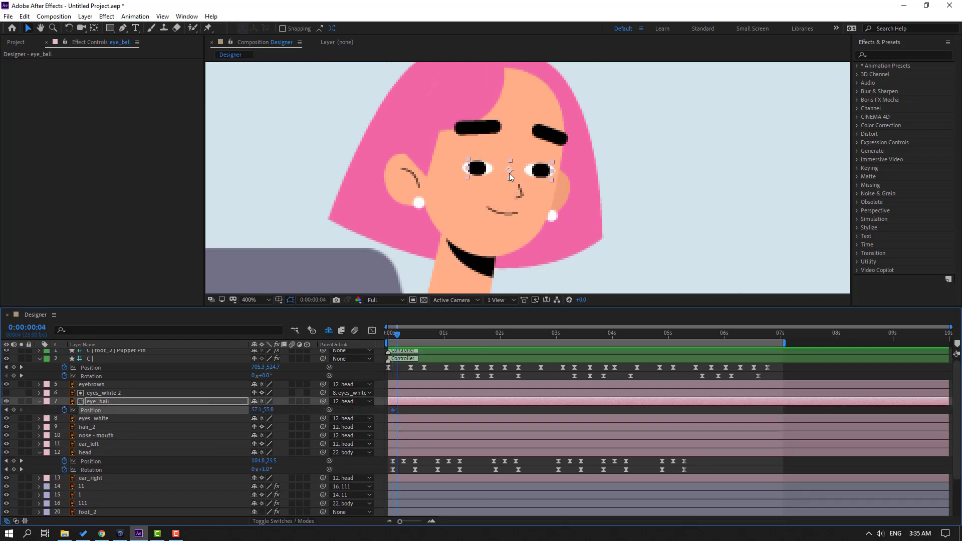
drag(509, 172, 516, 177)
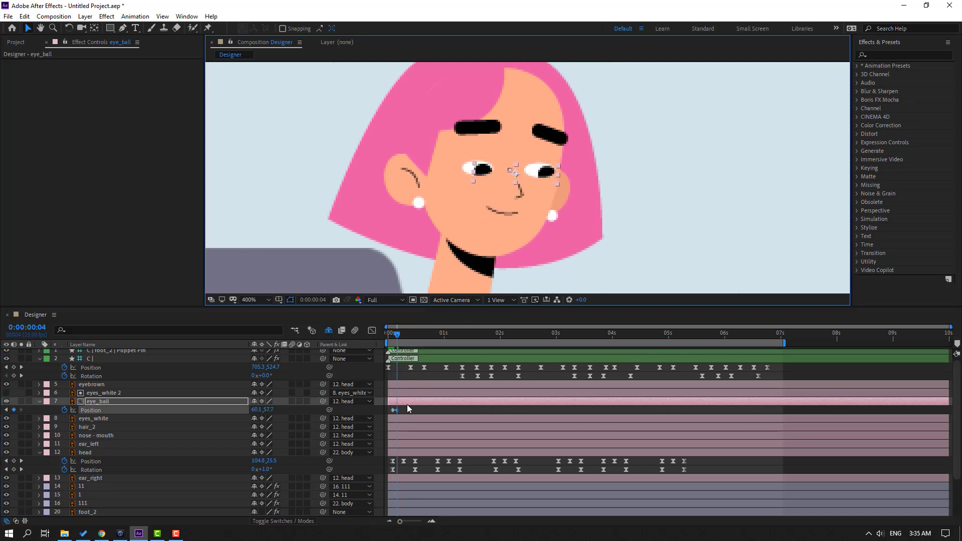
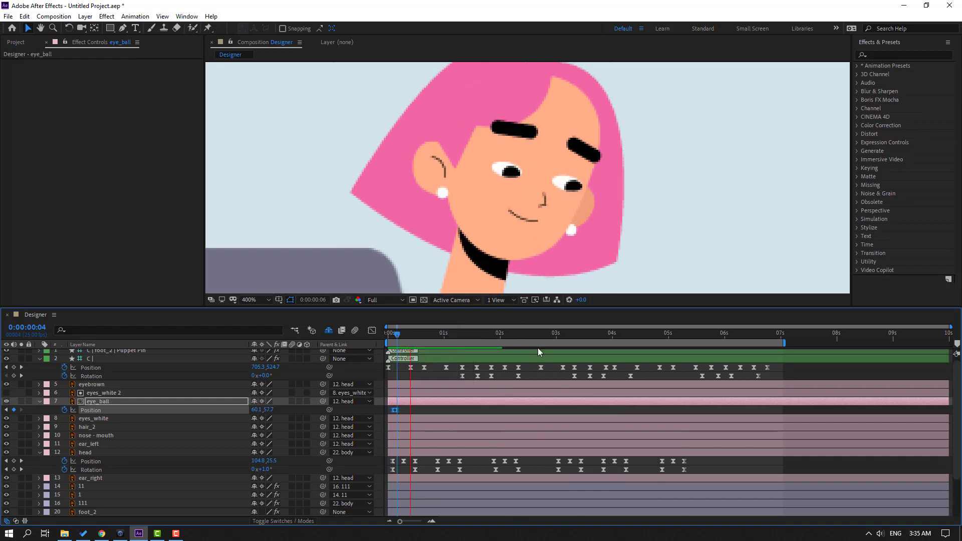
At frame 12, move the eyeballs slightly up and right, then preview
scroll(314, 208, down, 6)
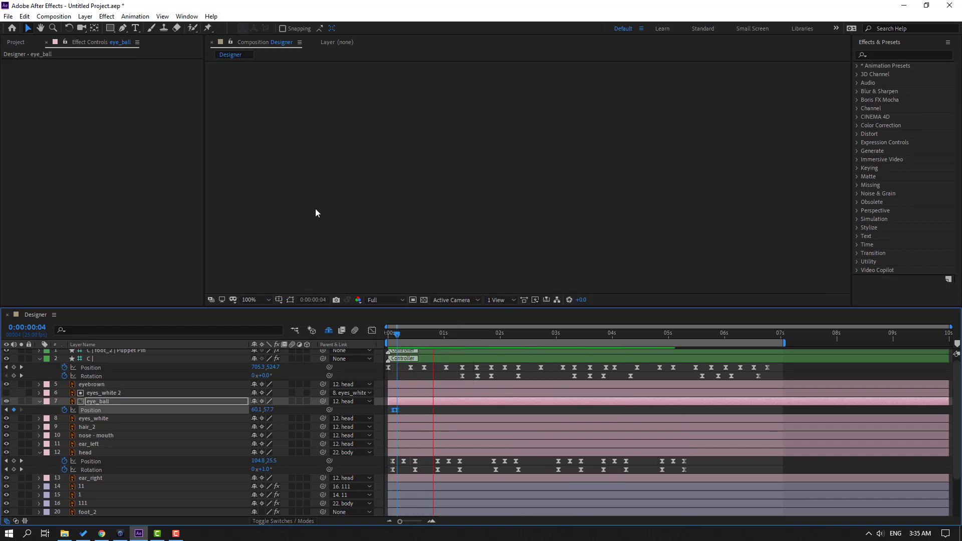
scroll(314, 208, up, 2)
scroll(317, 208, up, 2)
click(394, 336)
drag(395, 336, 415, 336)
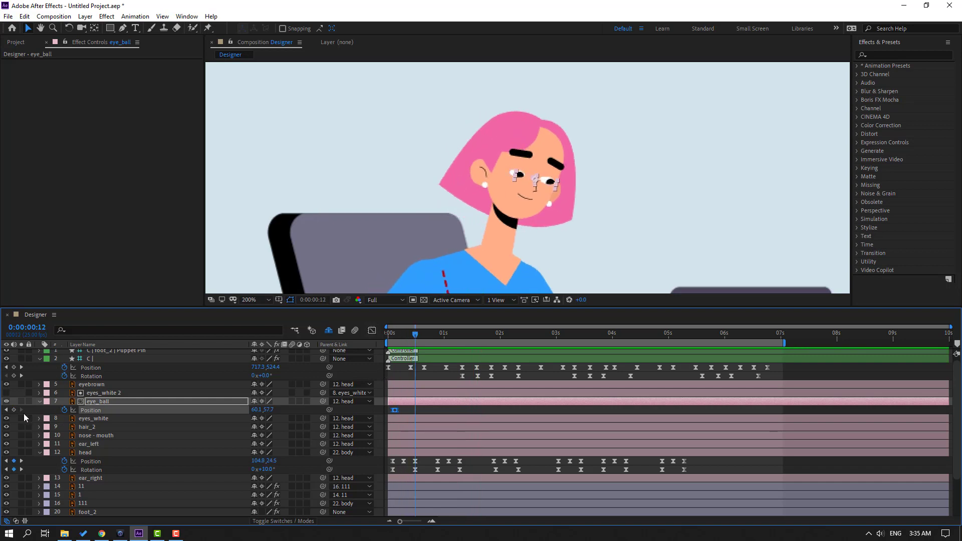
scroll(412, 213, up, 2)
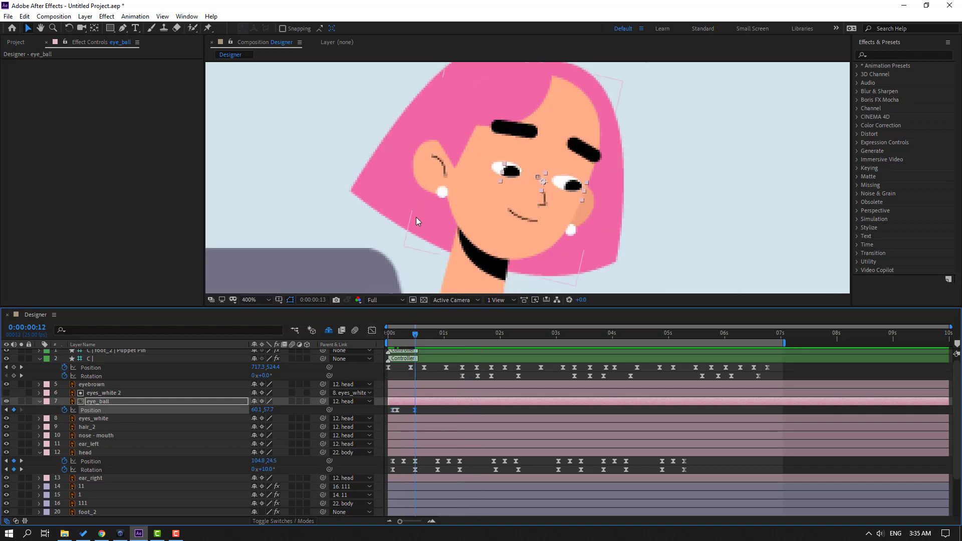
key(Page_Down)
key(Page_Down)
drag(543, 181, 545, 178)
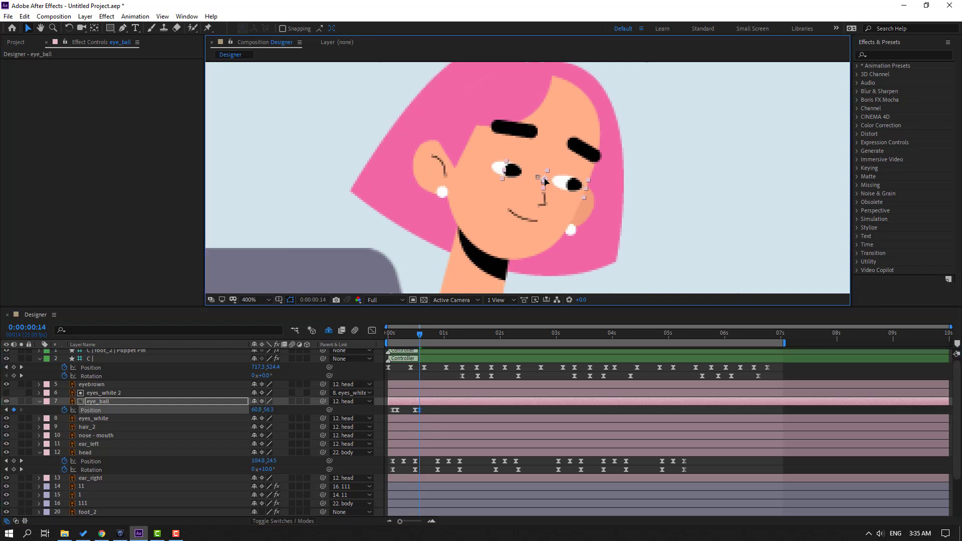
key(space)
At frame 22, shift the eyeballs to the left and preview the glance
drag(425, 335, 433, 335)
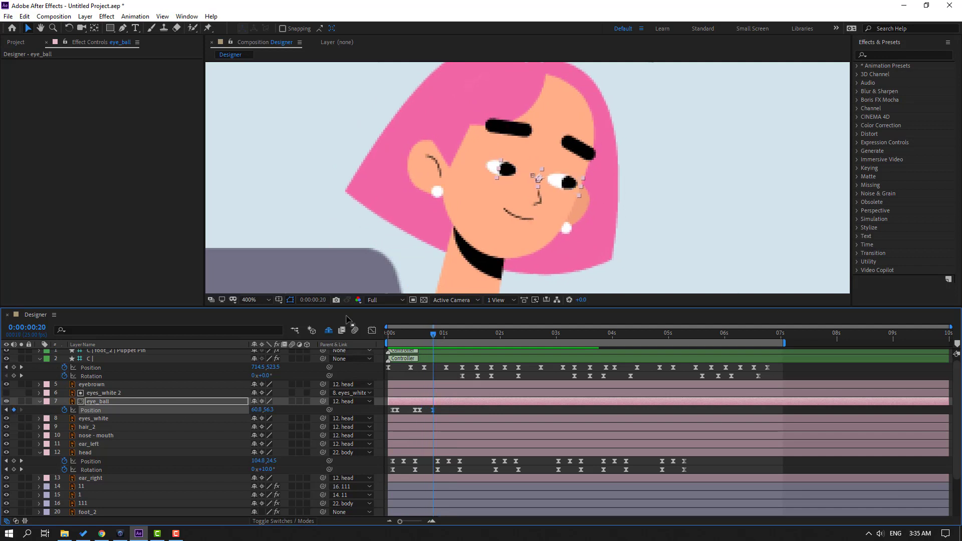
key(Page_Down)
key(Page_Down)
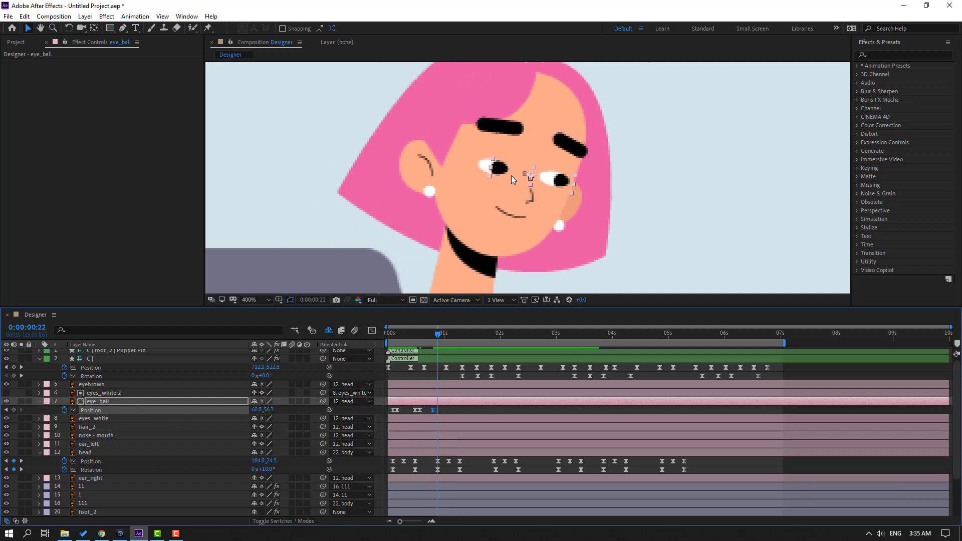
drag(530, 174, 527, 175)
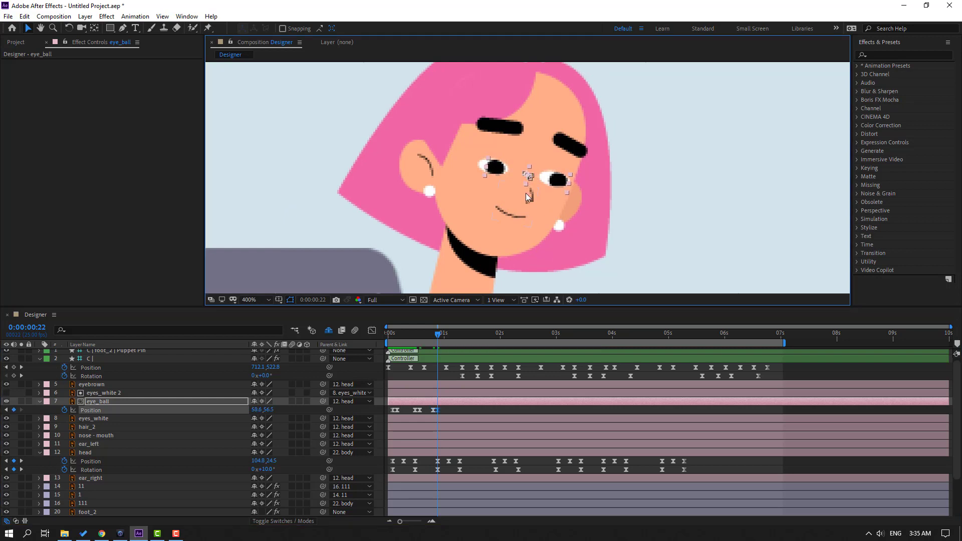
key(space)
Review the glance on the whole character, then move just past the one-second mark
key(comma)
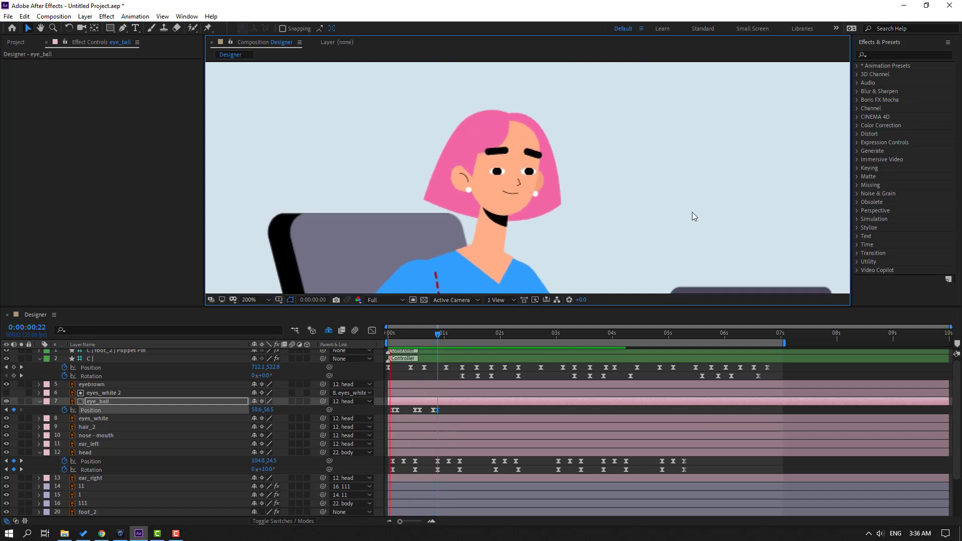
key(comma)
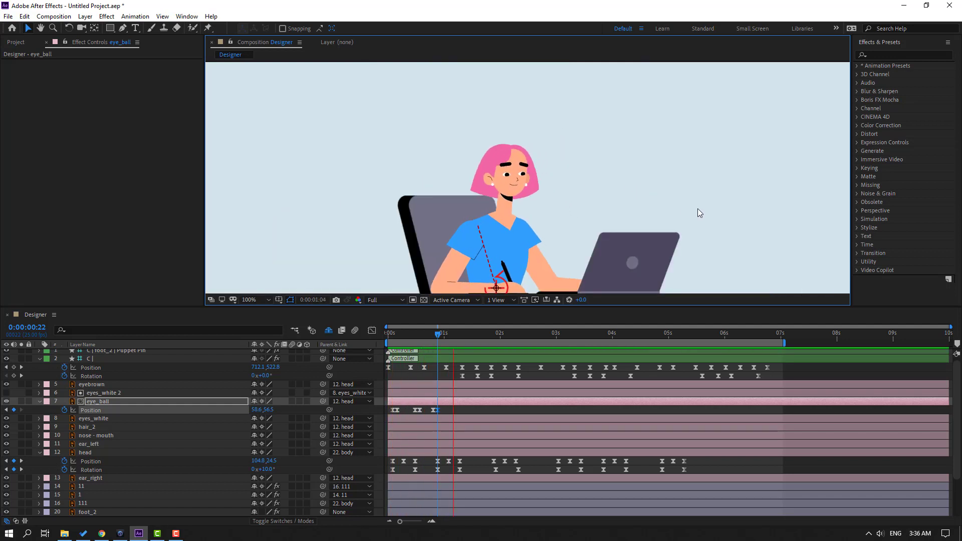
key(period)
key(space)
key(period)
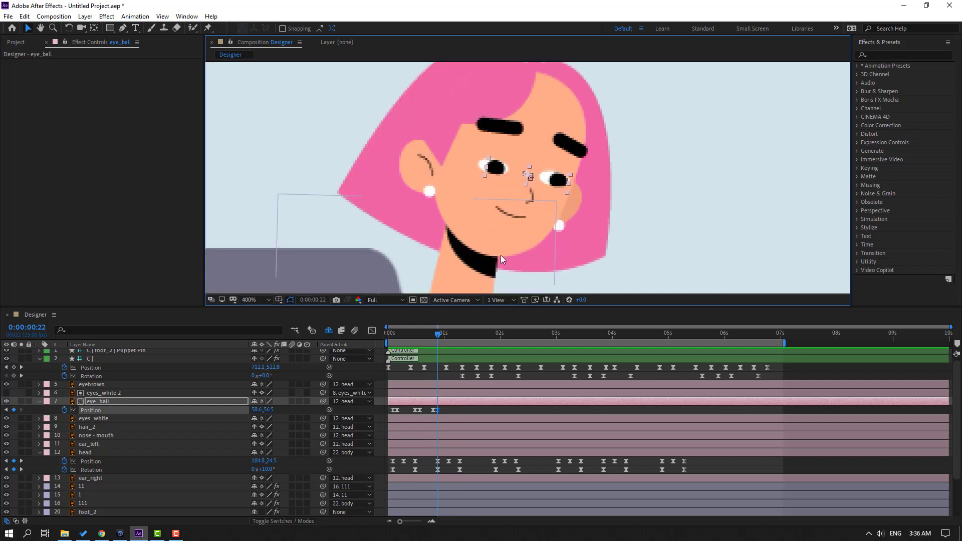
drag(442, 333, 449, 333)
Add an eyeball Position keyframe, then nudge the pupils left and up two frames later
click(14, 410)
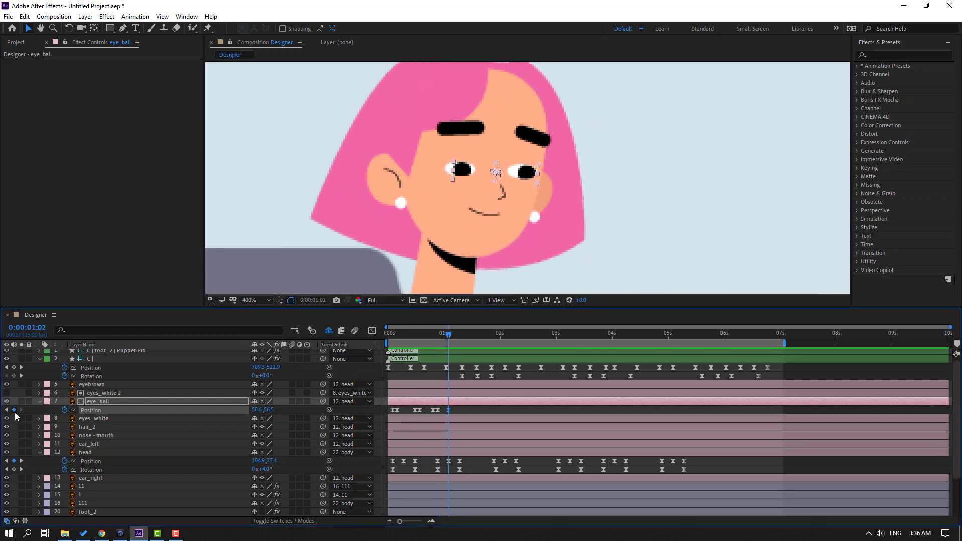
key(Page_Down)
key(Page_Down)
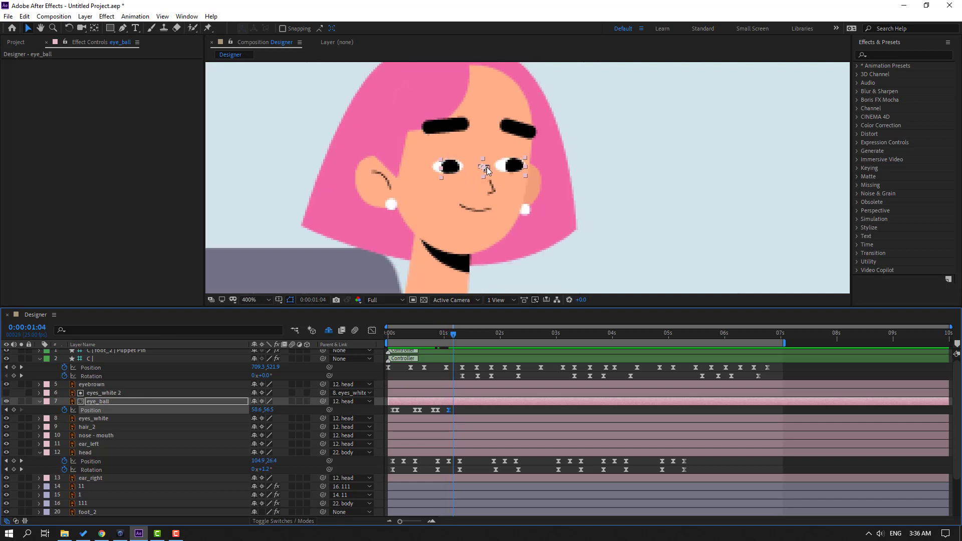
drag(486, 167, 480, 163)
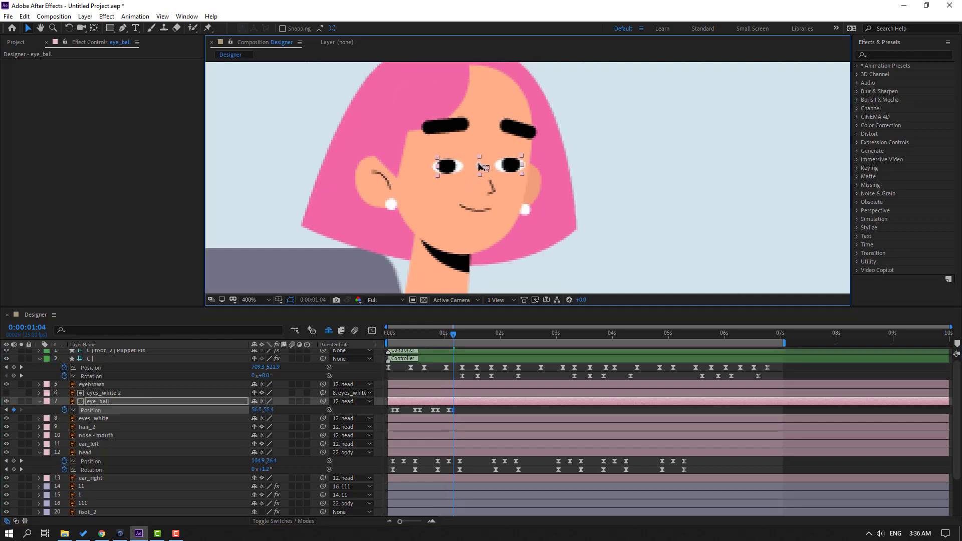
key(comma)
key(space)
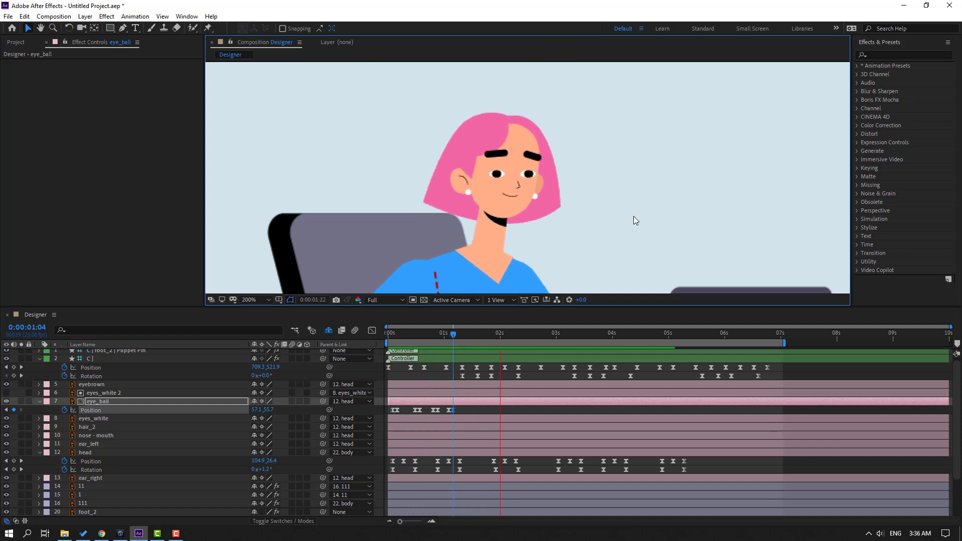
At 1:12, shift the eyeballs right and slightly up
click(455, 330)
drag(455, 329, 467, 330)
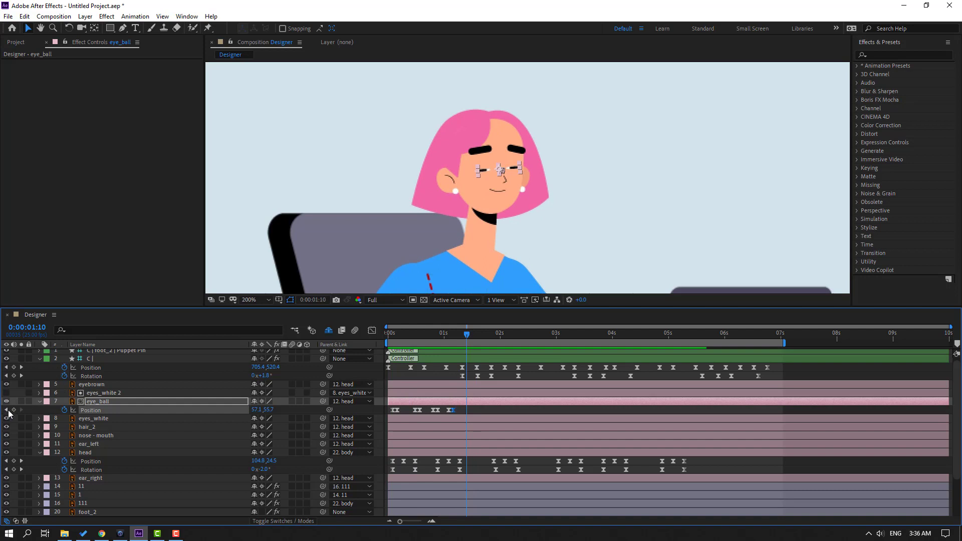
key(period)
key(Page_Down)
key(Page_Down)
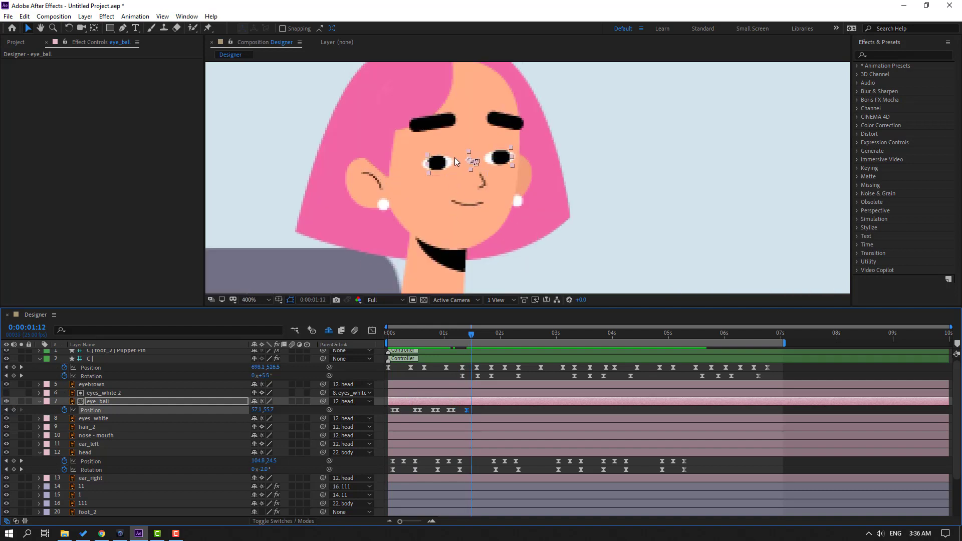
key(period)
drag(411, 141, 416, 141)
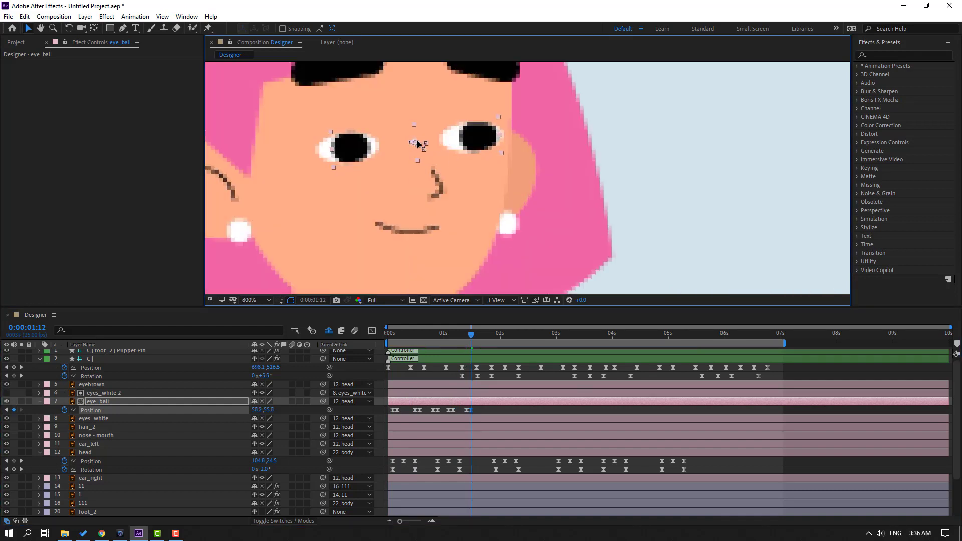
key(comma)
key(comma)
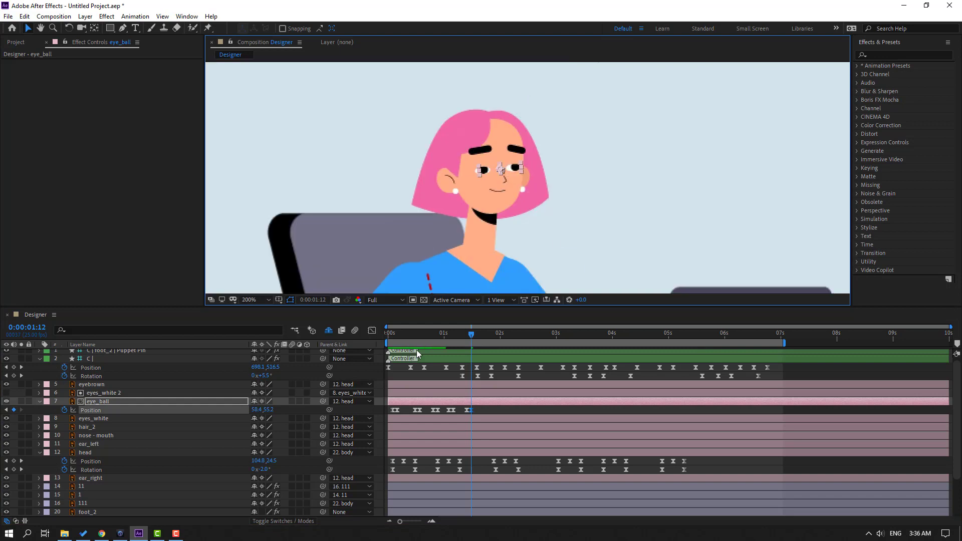
Slide the eyeball keyframe to 1:15 and paste the copied glance keyframes at 1:23
drag(461, 335, 477, 334)
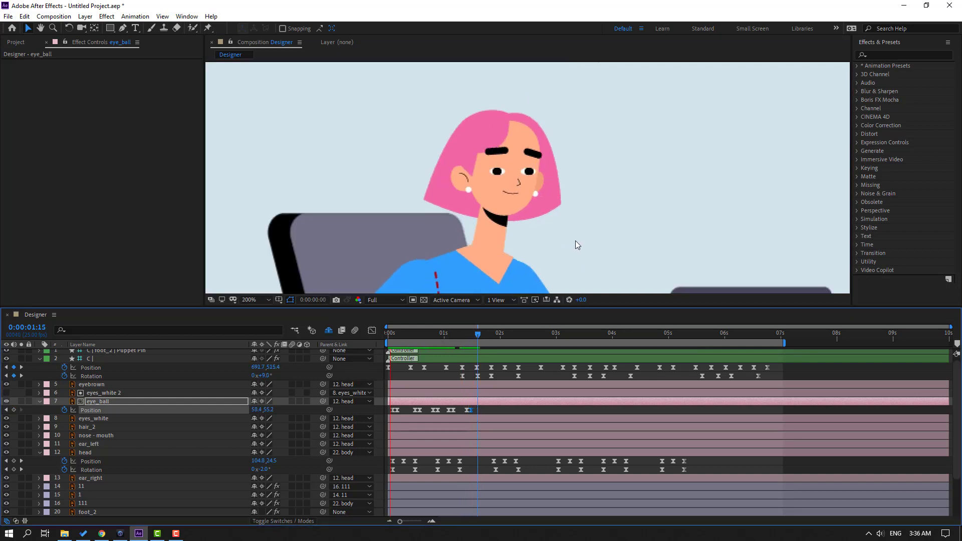
mouse_move(469, 410)
mouse_down()
mouse_move(478, 410)
mouse_move(391, 410)
mouse_up()
click(470, 408)
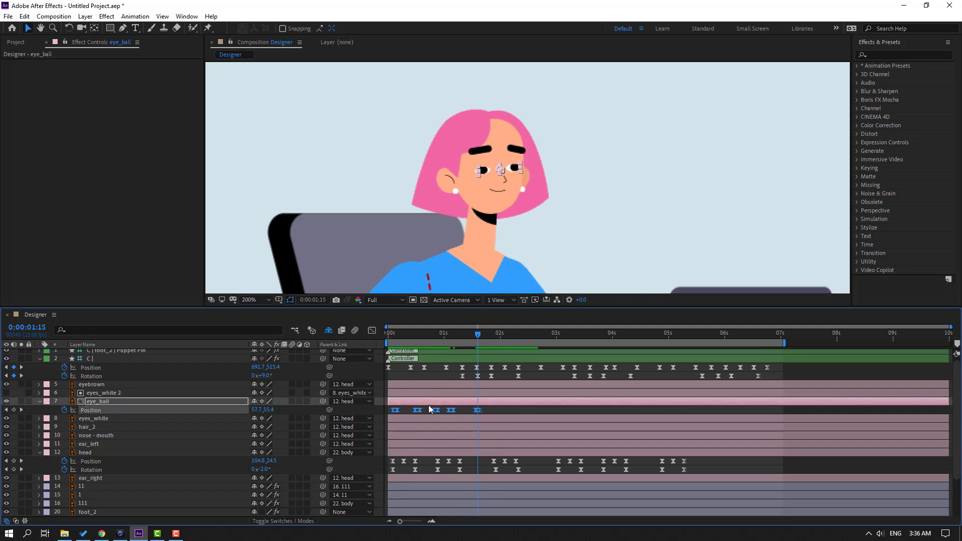
drag(478, 335, 496, 332)
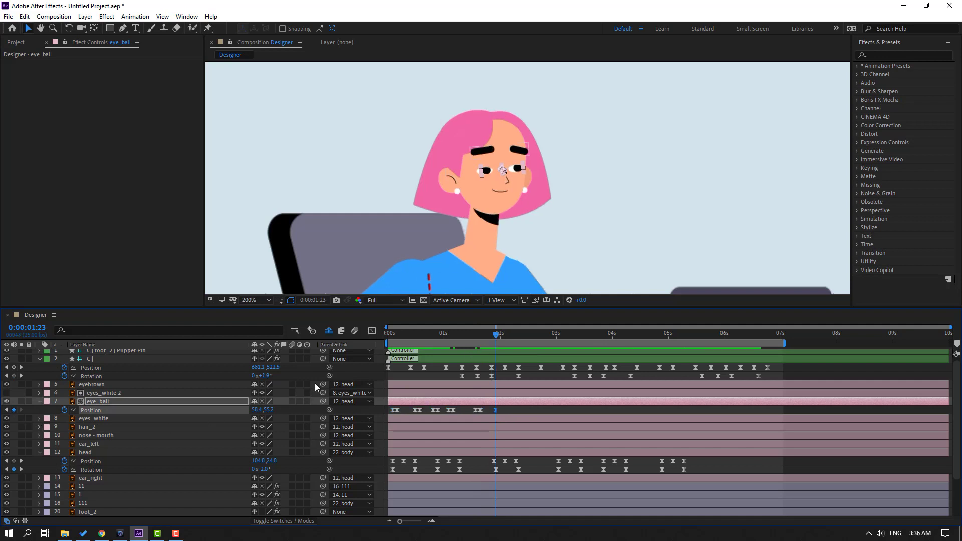
key(ctrl+v)
drag(478, 331, 543, 339)
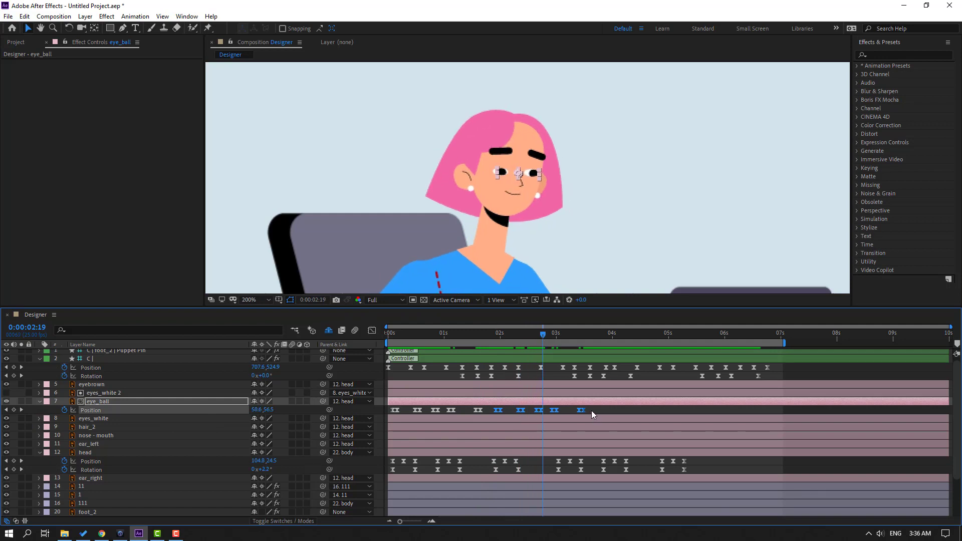
Paste another copy of all eye_ball Position keyframes at 0:00:03:21, then fit the view
drag(591, 414, 390, 413)
drag(586, 340, 603, 337)
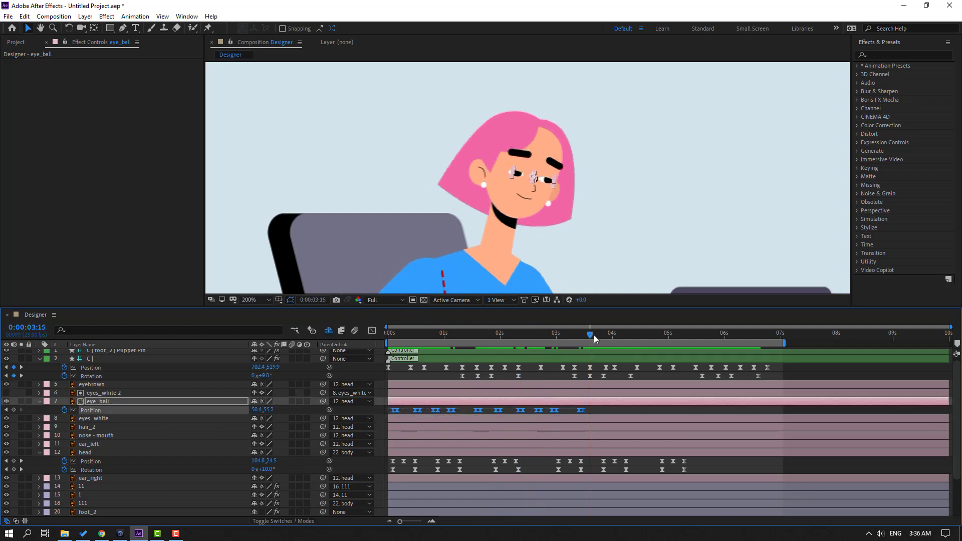
key(ctrl+v)
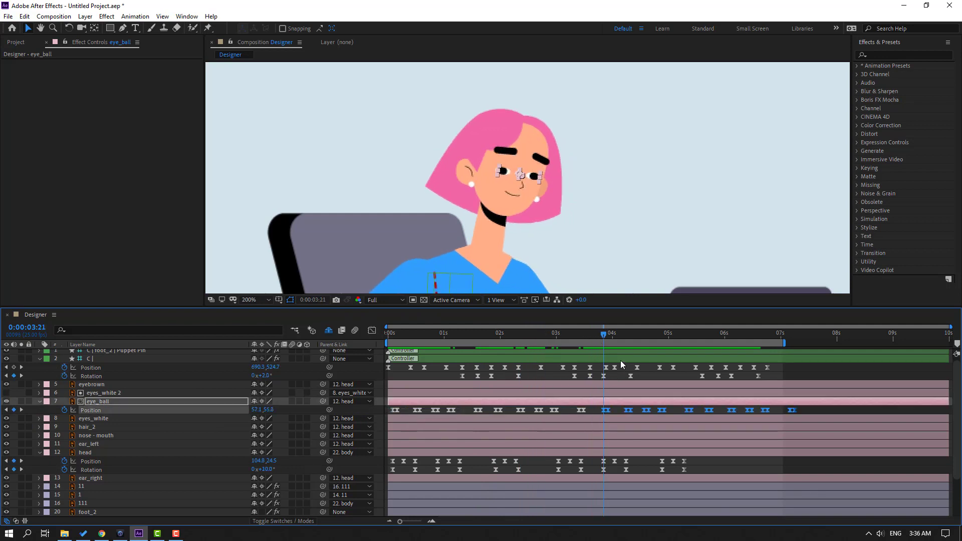
click(807, 410)
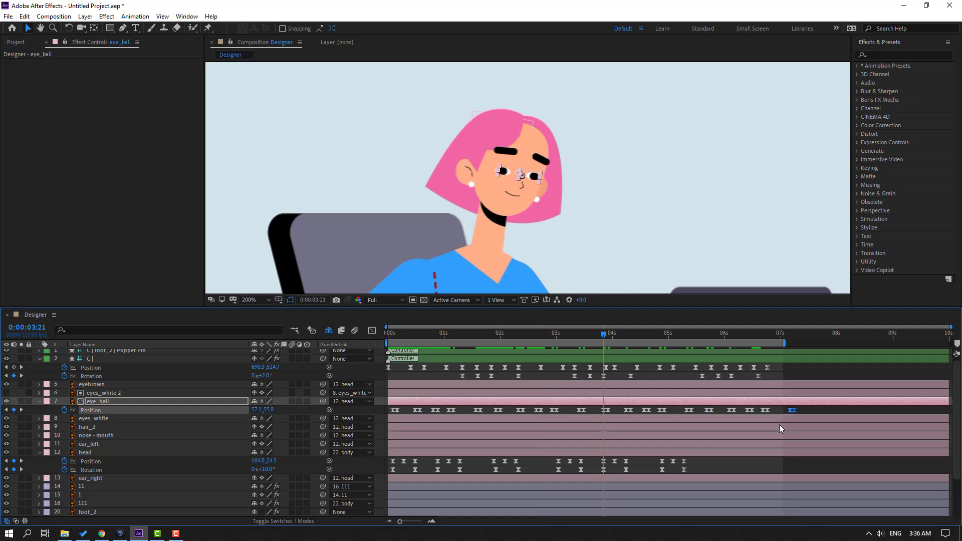
click(257, 301)
click(275, 317)
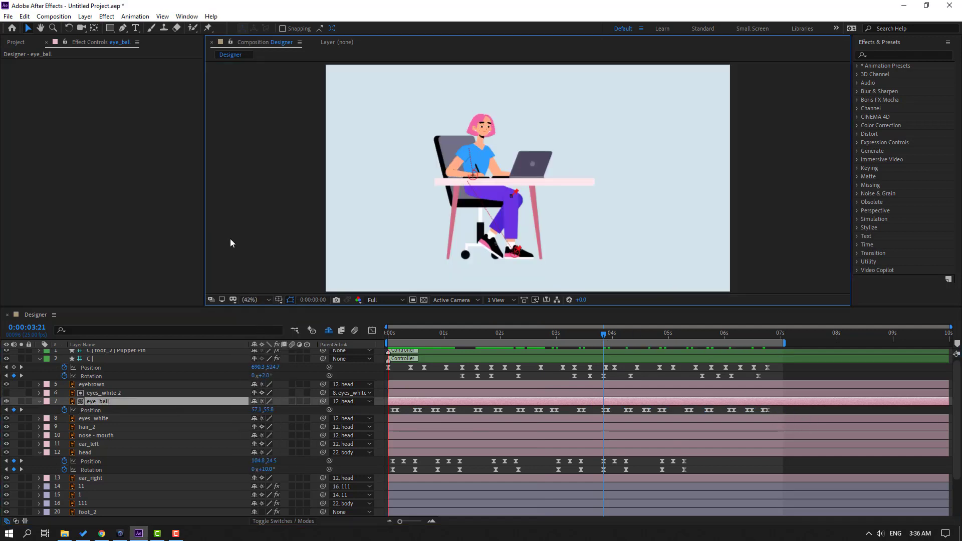
scroll(516, 106, up, 3)
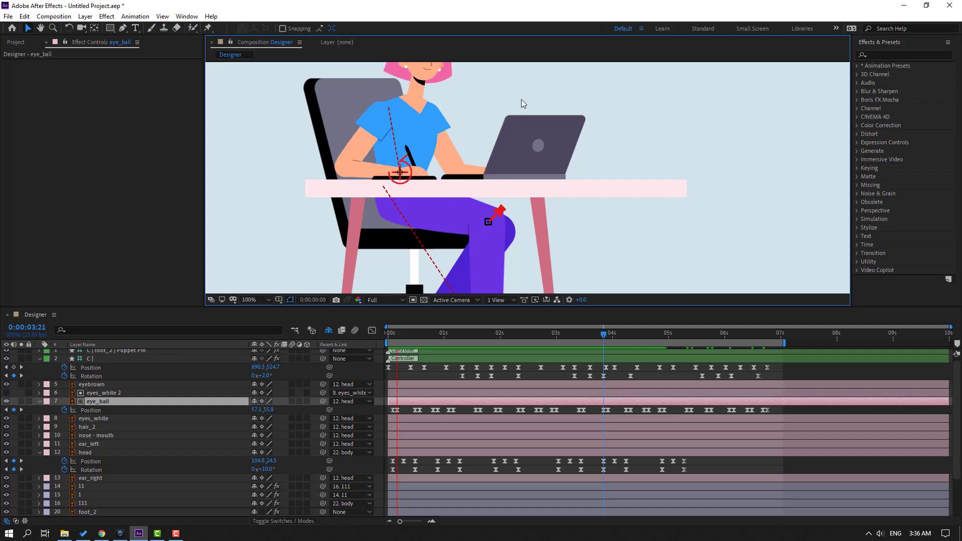
key(space)
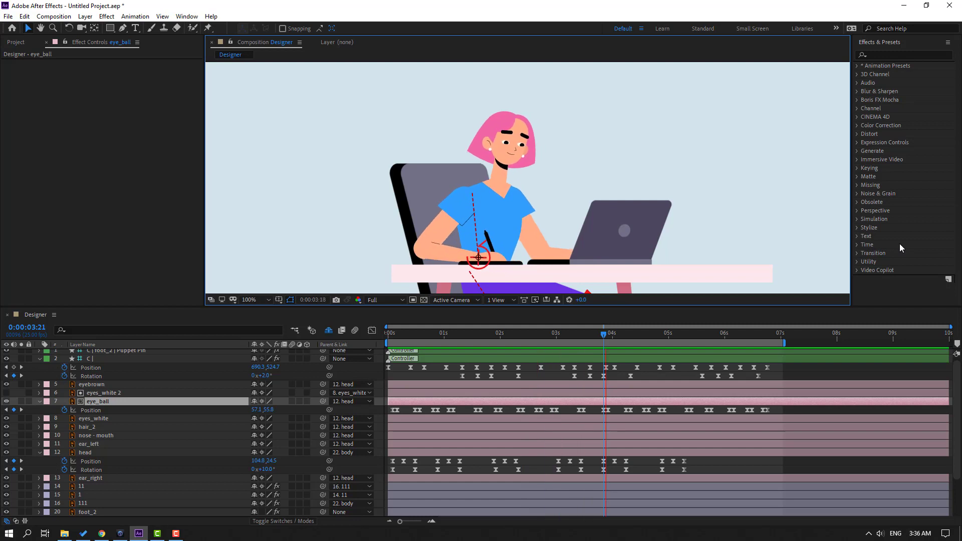
key(.)
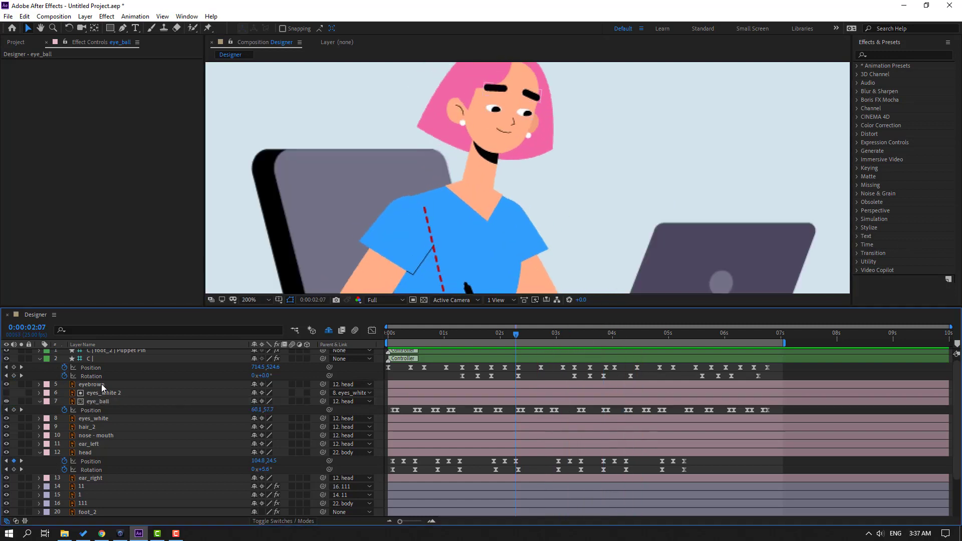
click(101, 384)
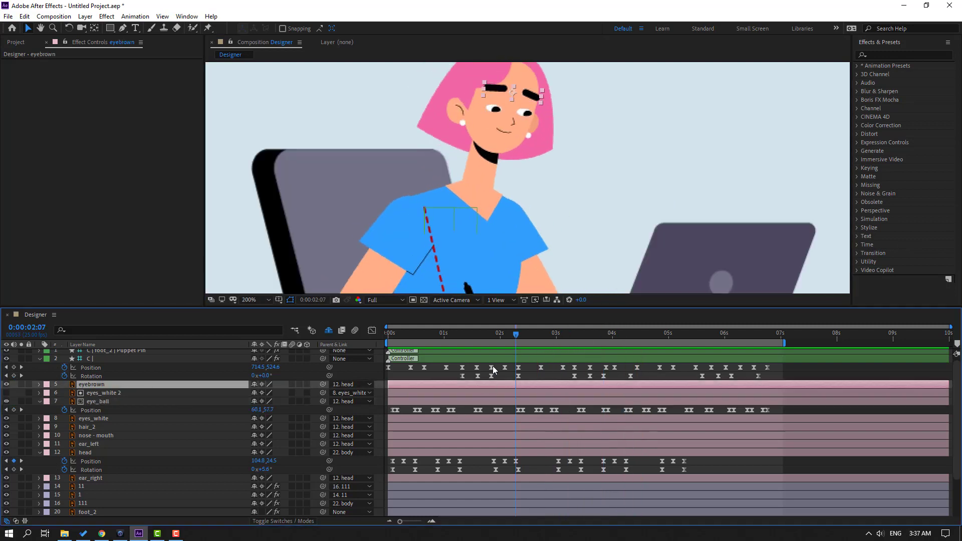
Start eyebrown Position keyframes near the start and lower the brows to 57.4, 43.2
key(p)
click(394, 340)
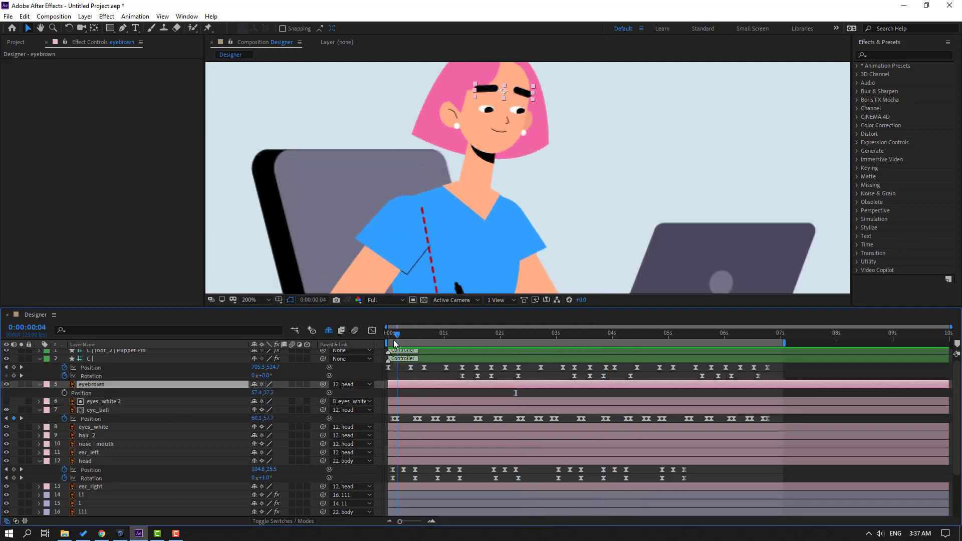
drag(394, 341, 392, 341)
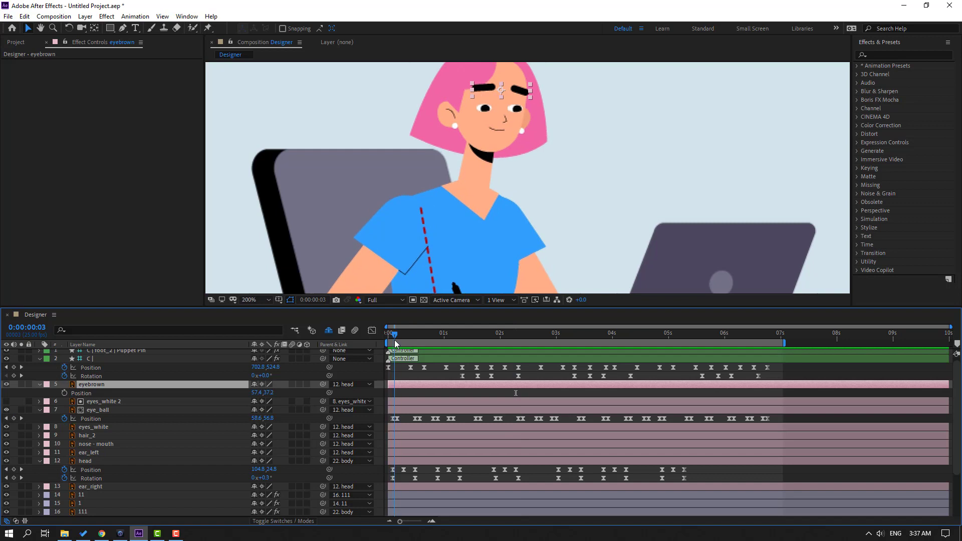
click(64, 394)
drag(550, 169, 622, 194)
scroll(647, 206, up, 2)
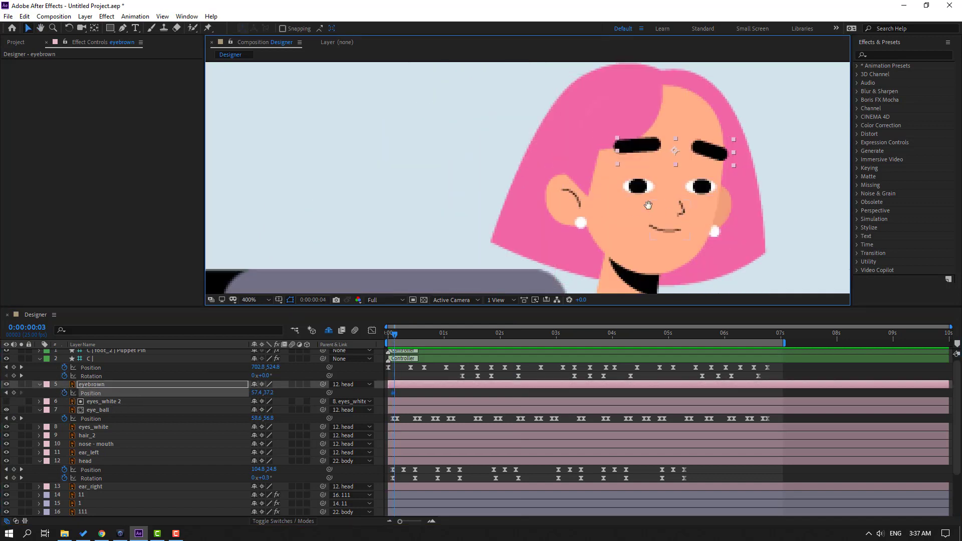
key(Page_Down)
drag(264, 393, 280, 393)
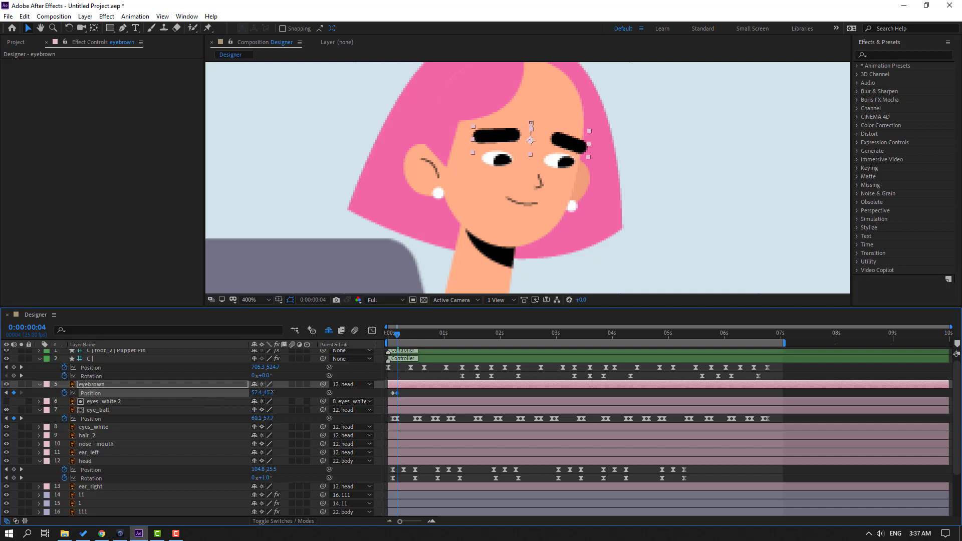
Apply Easy Ease to the first eyebrow Position keyframe and preview
key(comma)
key(space)
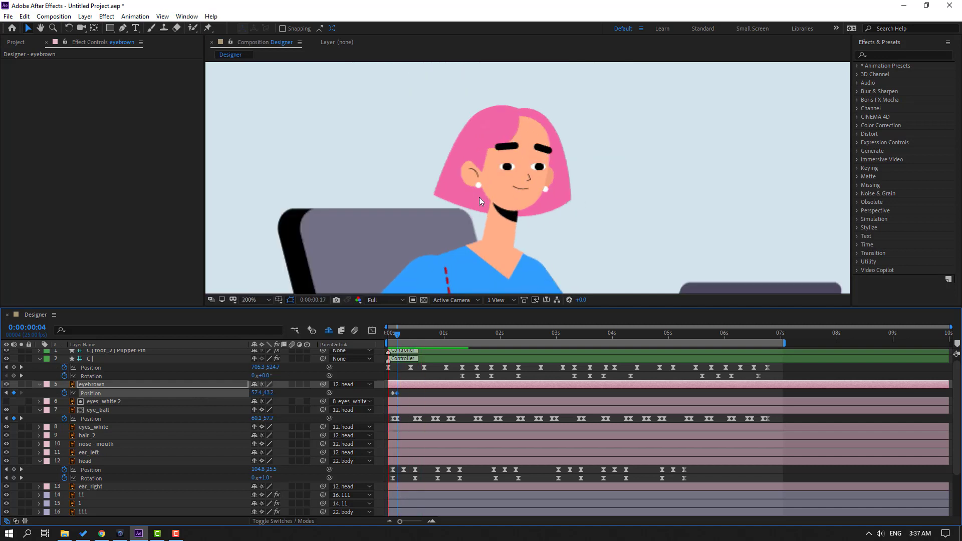
key(space)
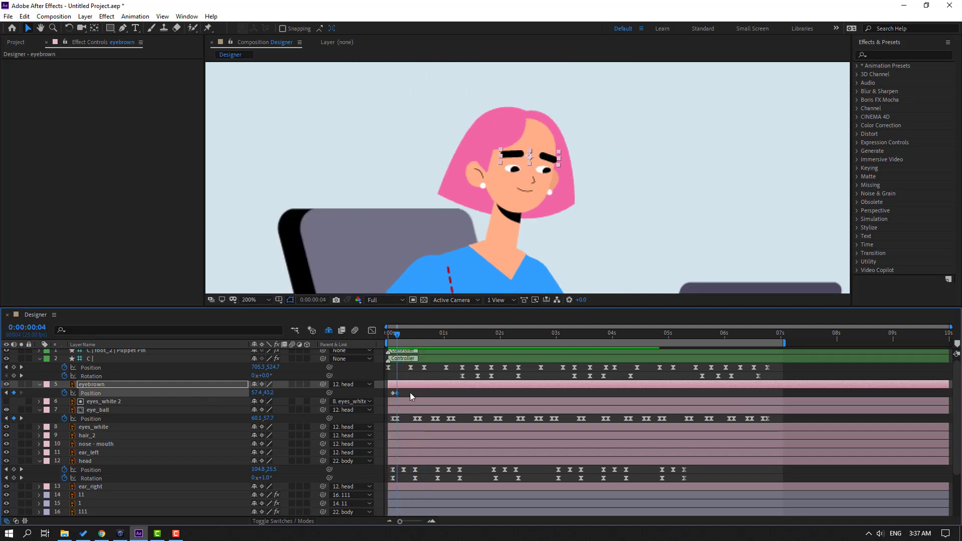
right_click(395, 394)
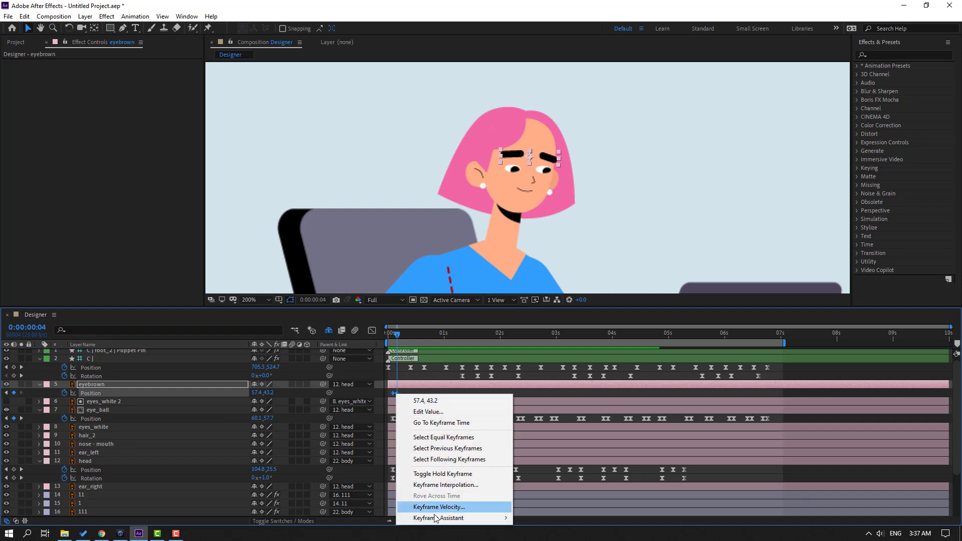
mouse_move(436, 517)
click(539, 451)
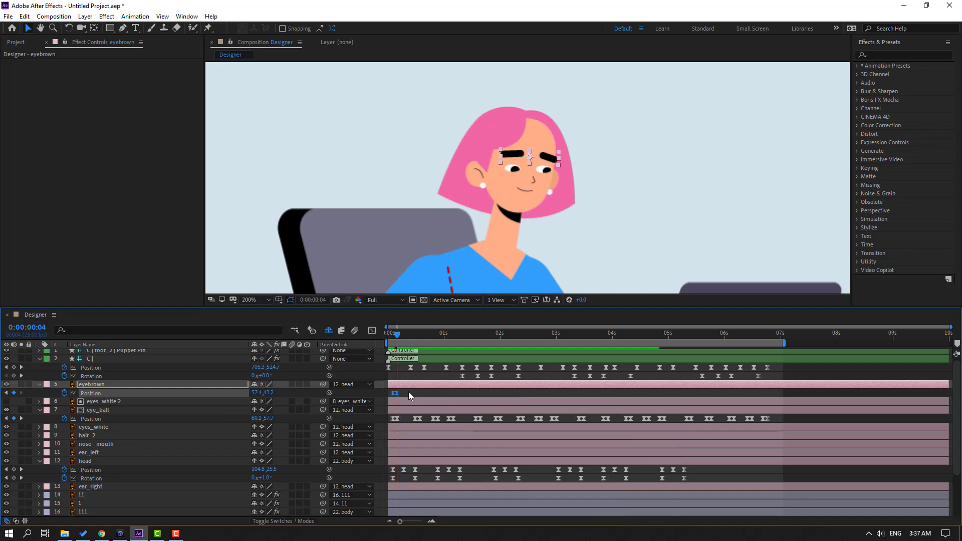
click(407, 395)
click(398, 394)
key(space)
click(409, 333)
At 0:00:00:15, raise the eyebrows to 58.1, 40.5 and select the eyebrow keyframes
drag(399, 332, 415, 333)
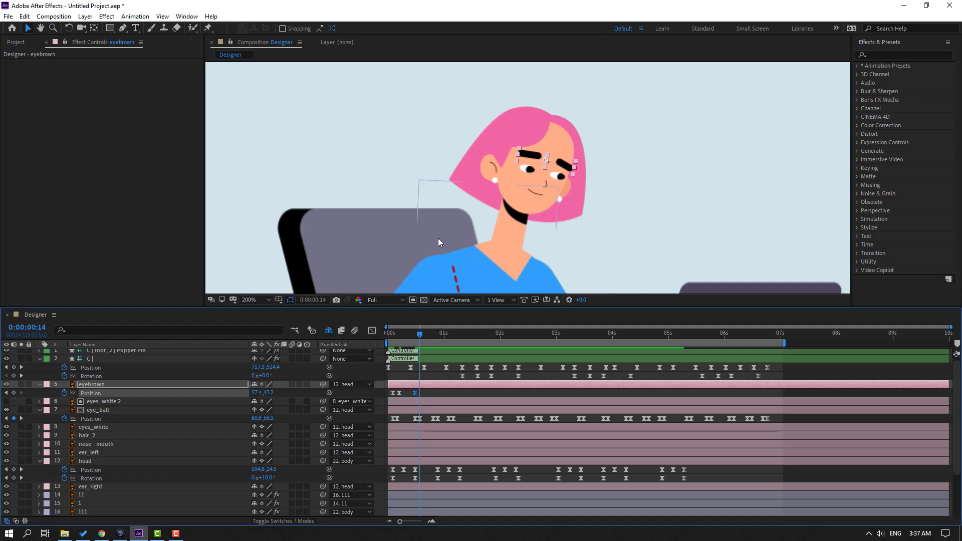
key(Page_Down)
key(period)
drag(564, 145, 565, 141)
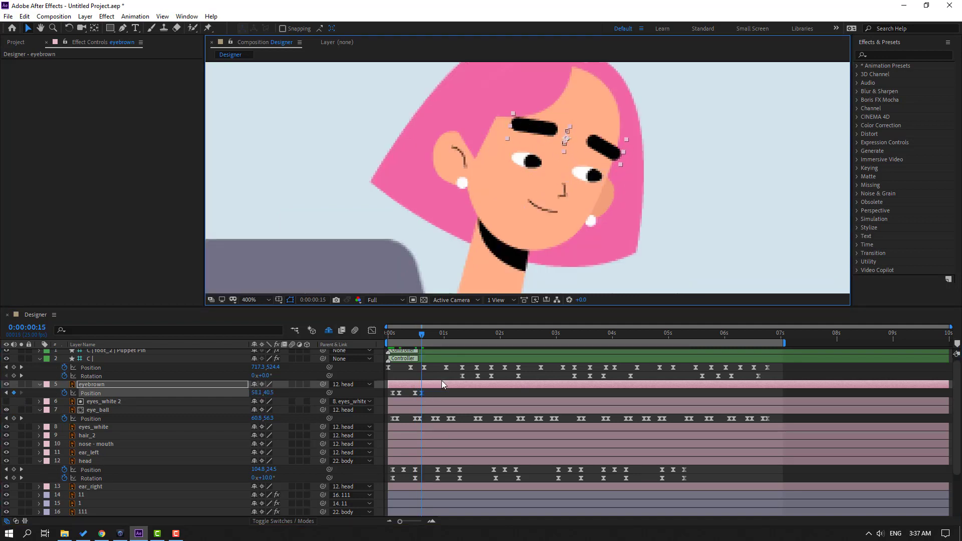
key(space)
mouse_move(429, 389)
mouse_down()
mouse_move(413, 395)
mouse_move(439, 394)
mouse_up()
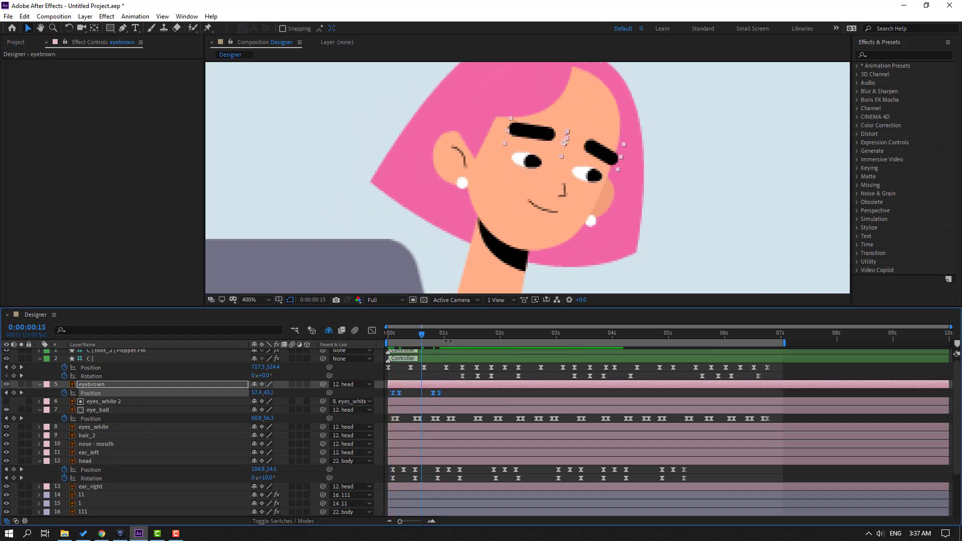
drag(458, 335, 467, 336)
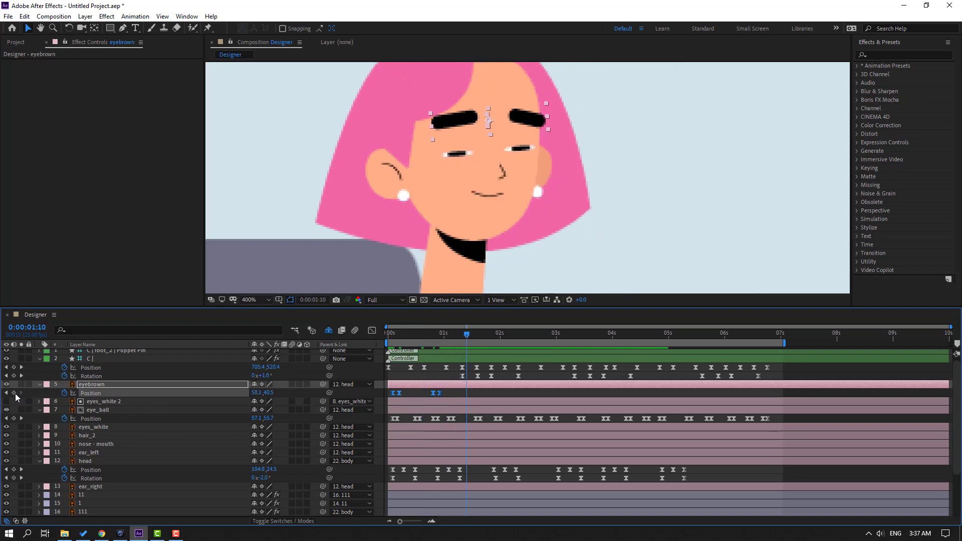
Paste the eyebrow raise keyframes and shift the copy later in time
key(ctrl+v)
click(445, 335)
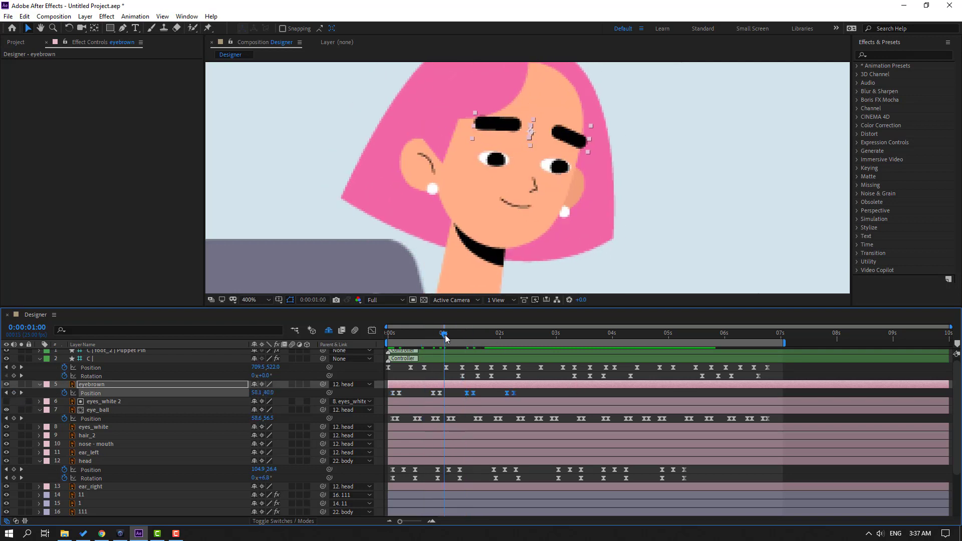
drag(446, 338, 501, 342)
drag(475, 394, 503, 394)
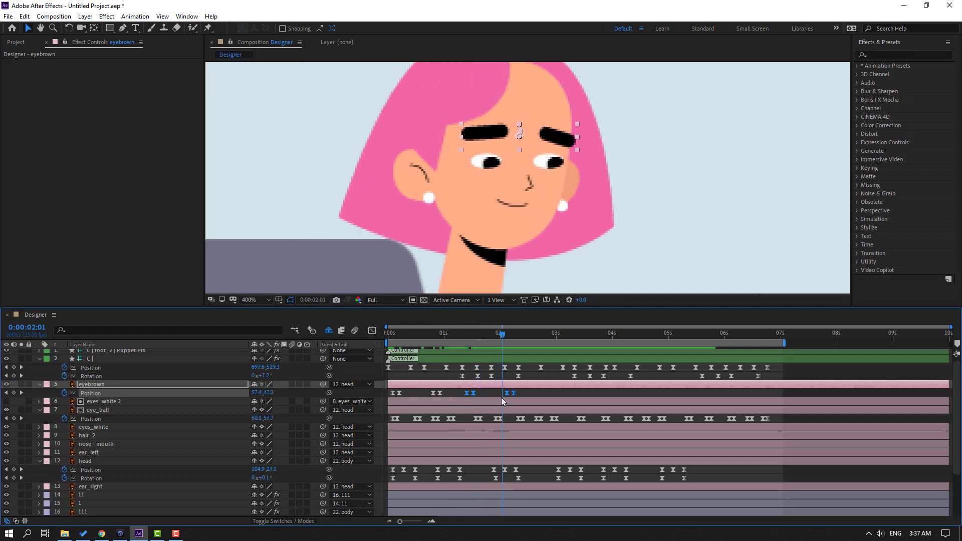
Paste more eyebrow raise copies at later times through about 6:03, then preview
click(491, 336)
drag(495, 336, 660, 344)
key(ctrl+v)
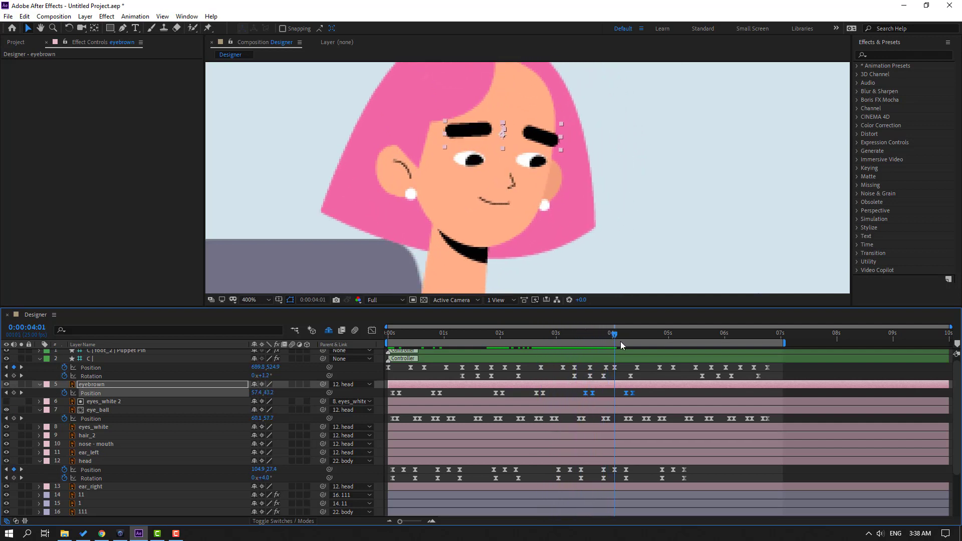
key(ctrl+v)
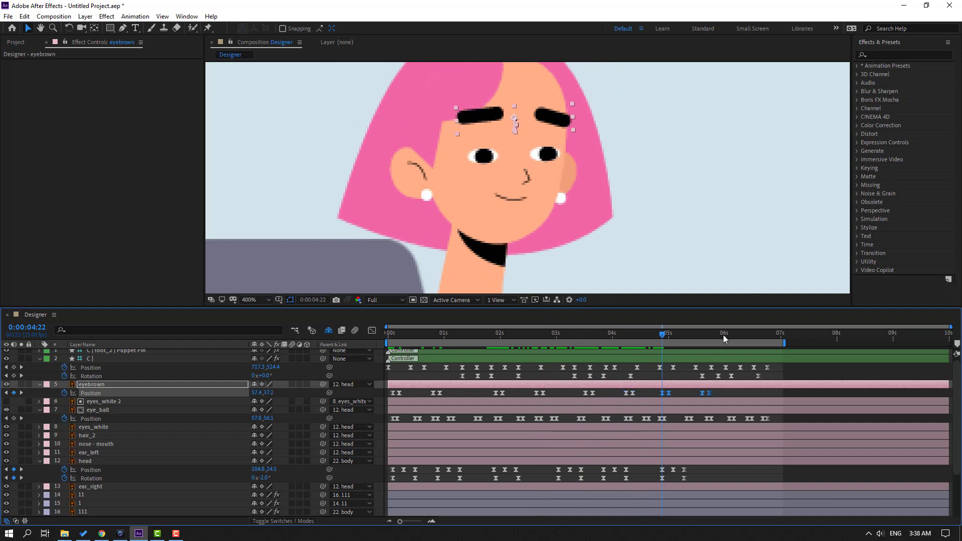
click(731, 334)
key(ctrl+v)
scroll(691, 265, down, 2)
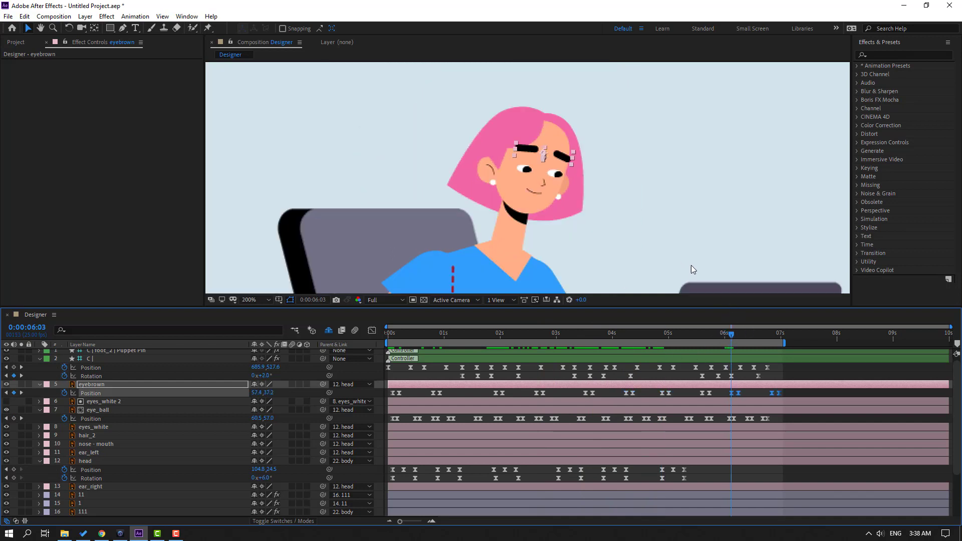
key(space)
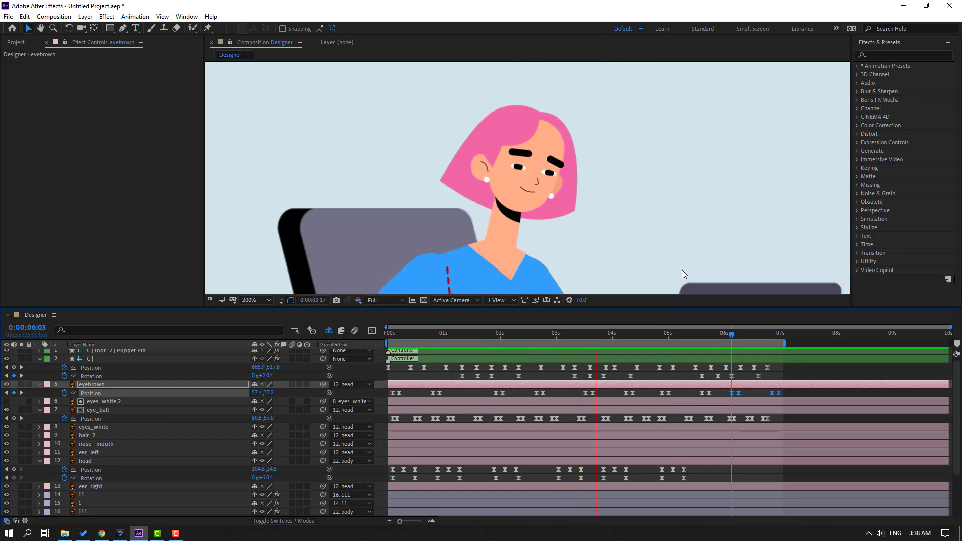
scroll(584, 248, down, 2)
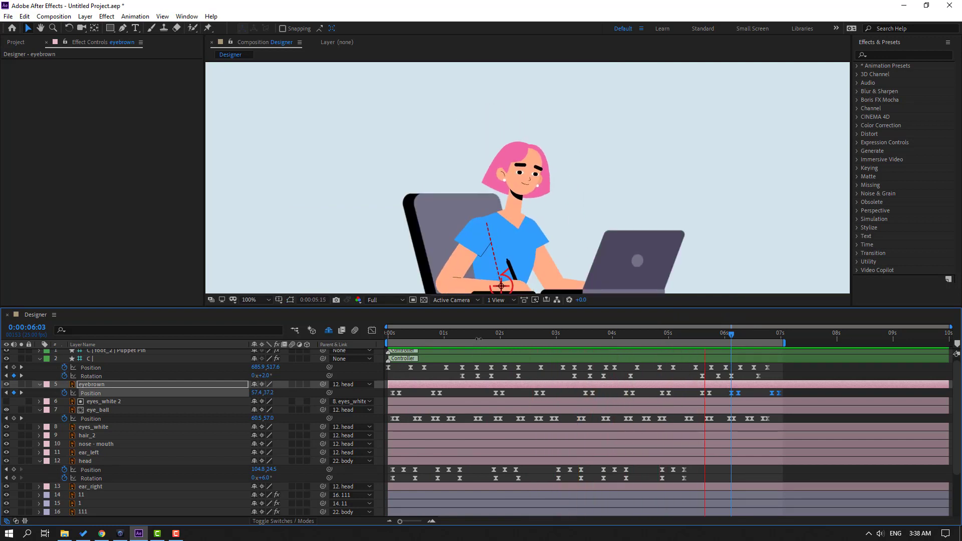
click(260, 300)
click(251, 322)
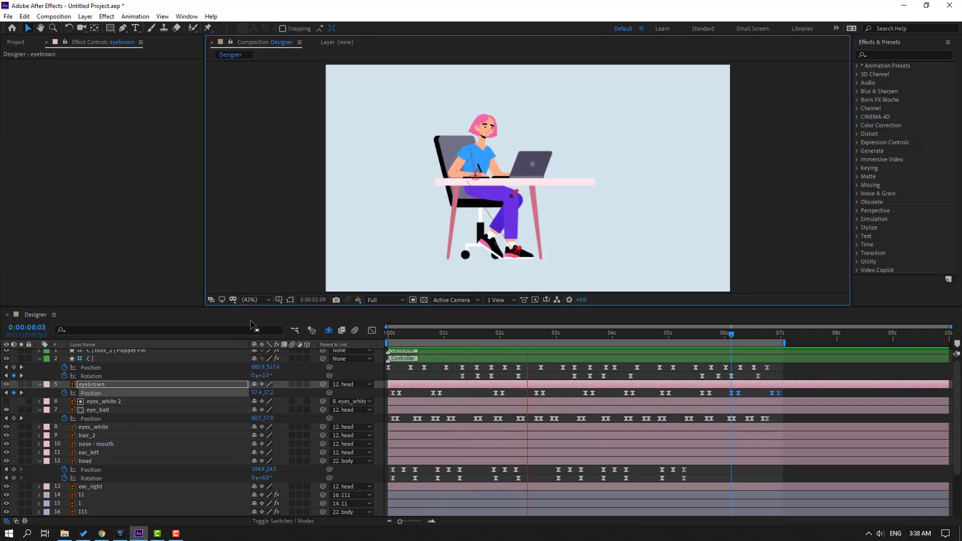
click(426, 332)
key(Home)
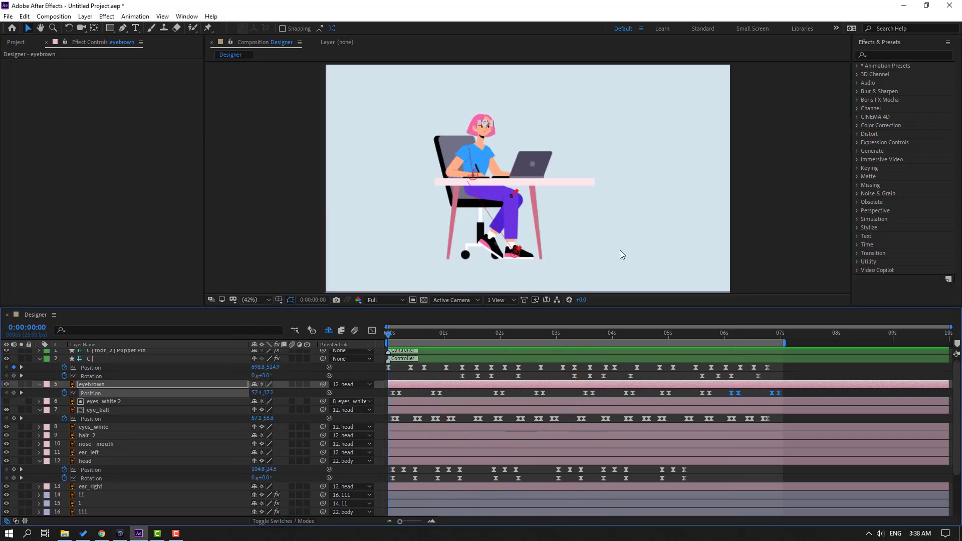
scroll(84, 393, up, 1)
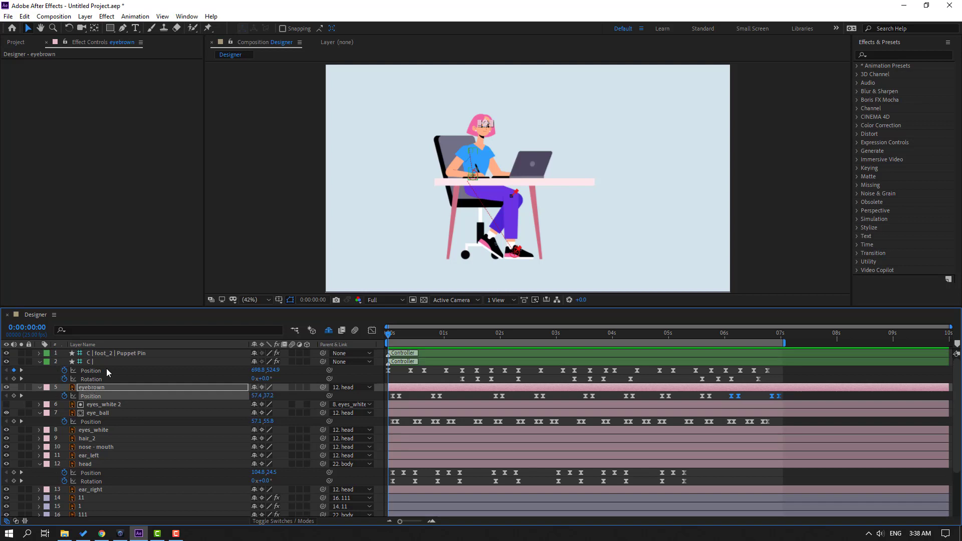
Keyframe the foot_2 puppet pin Position and pull the foot left to X 874
click(115, 353)
scroll(487, 266, up, 1)
scroll(487, 265, up, 1)
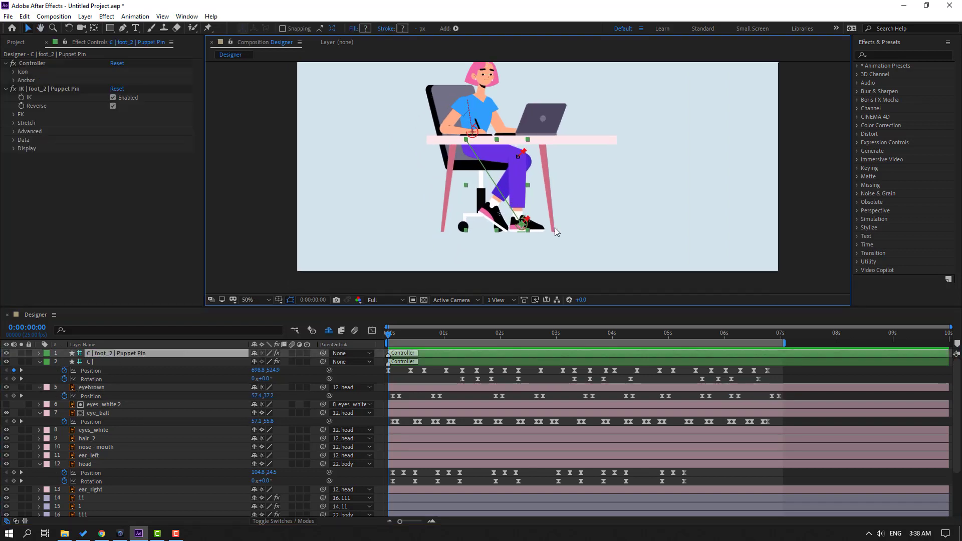
scroll(487, 265, up, 1)
key(p)
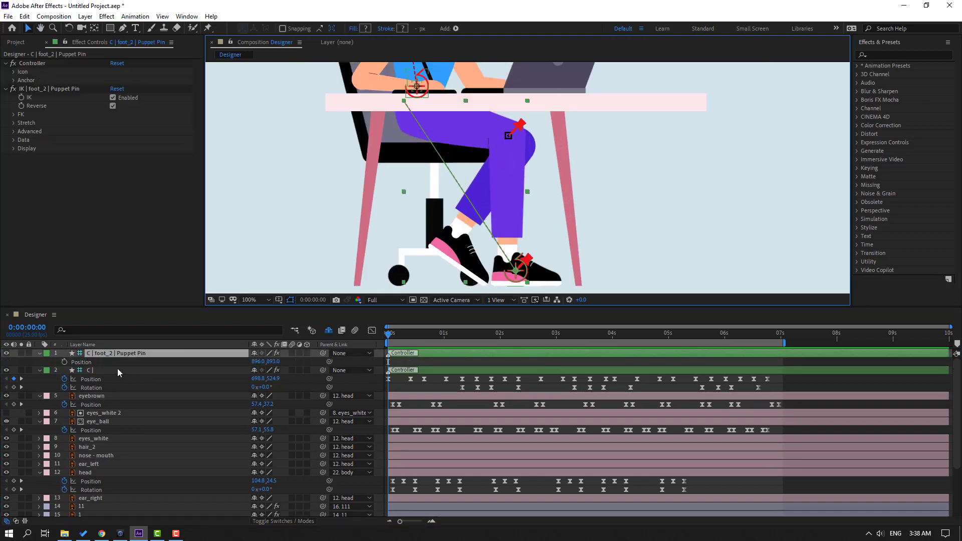
click(64, 362)
key(space)
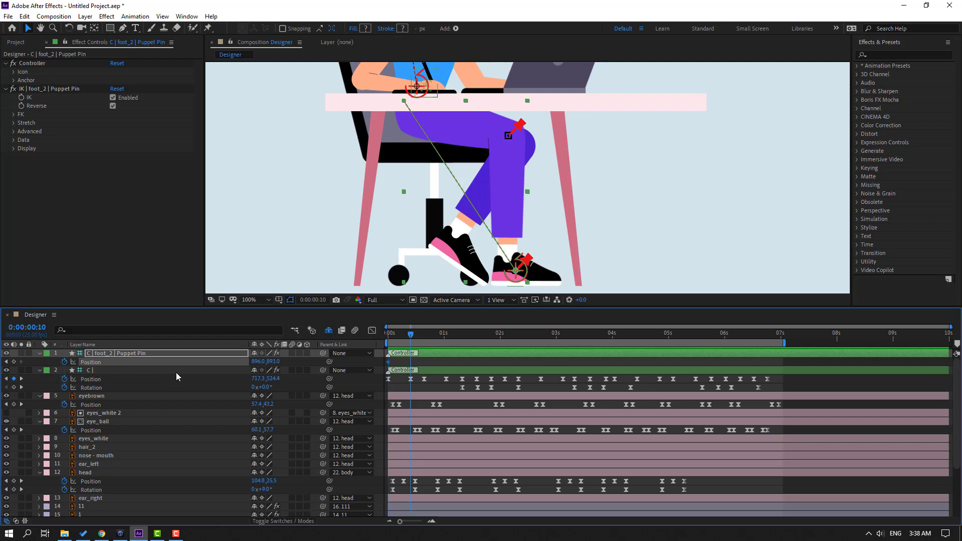
drag(257, 362, 247, 363)
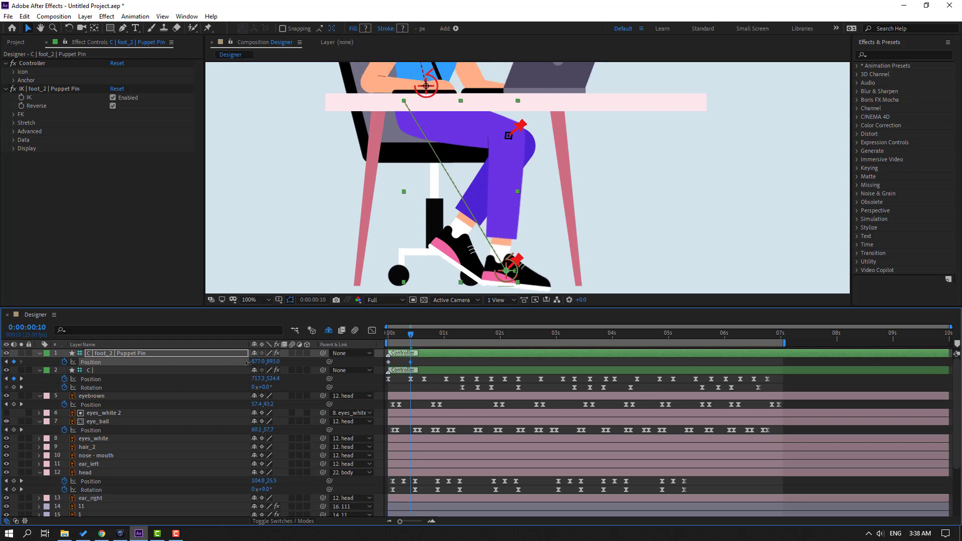
key(space)
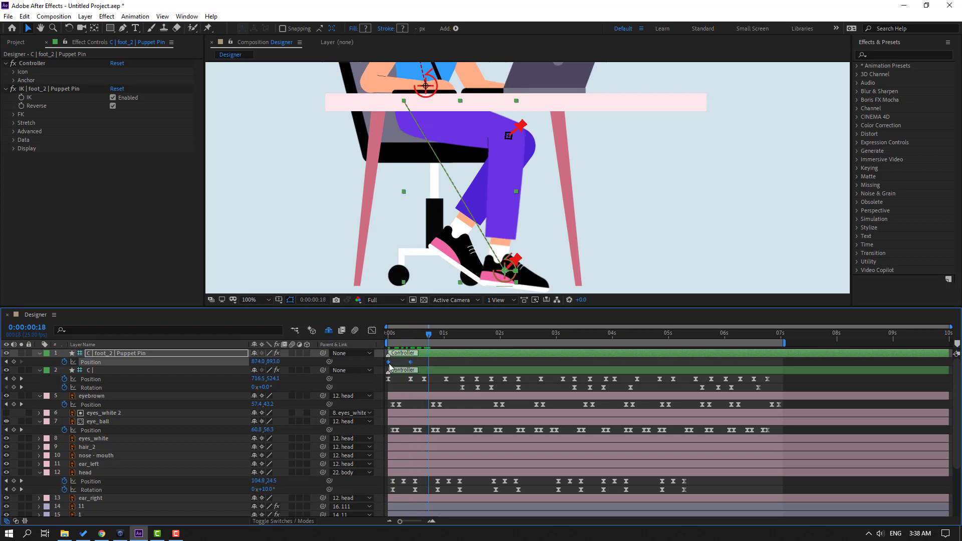
Apply Easy Ease to the foot Position keyframes and preview the foot motion
right_click(389, 362)
mouse_move(441, 492)
click(533, 420)
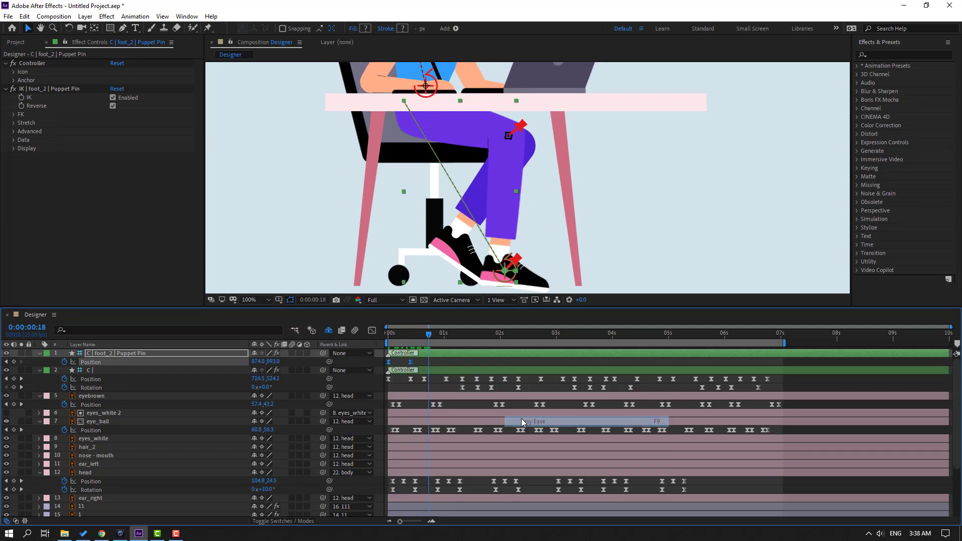
drag(416, 363, 404, 364)
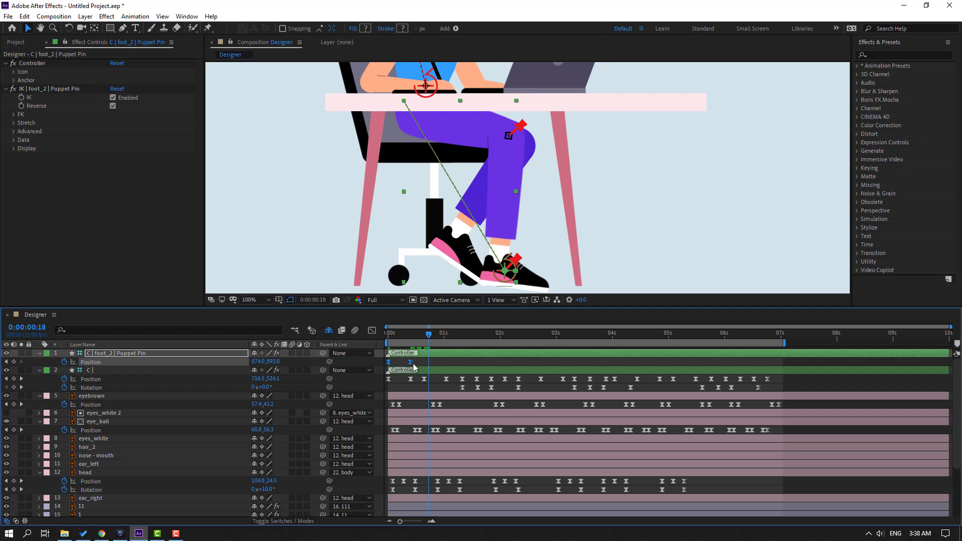
scroll(351, 191, down, 2)
click(351, 191)
key(space)
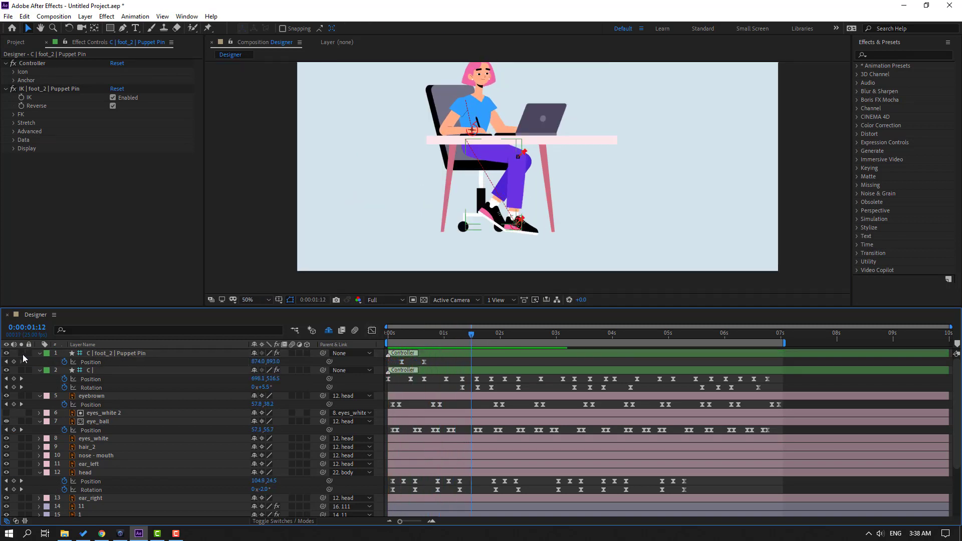
Add a foot Position keyframe at 1:12 and shift the foot right to X 884
click(14, 361)
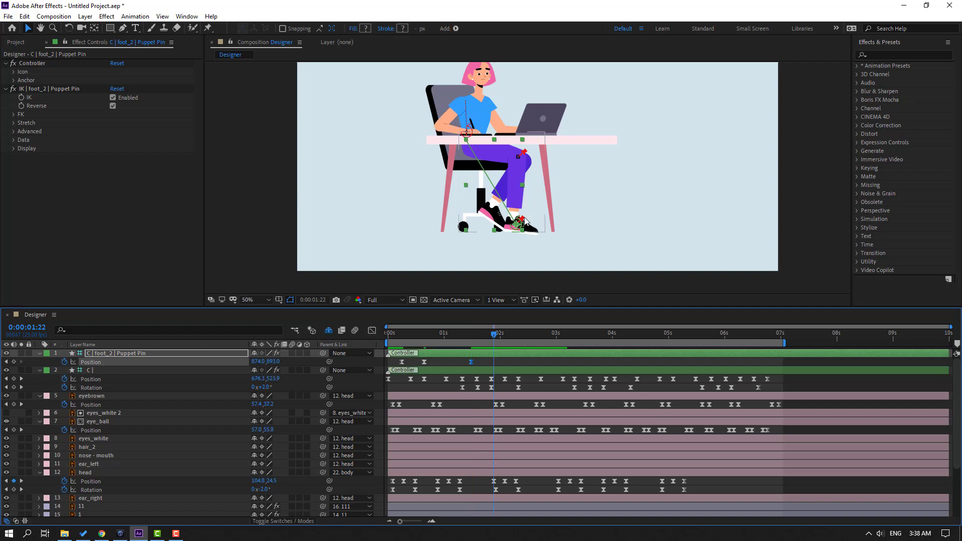
scroll(525, 221, up, 2)
drag(260, 362, 273, 364)
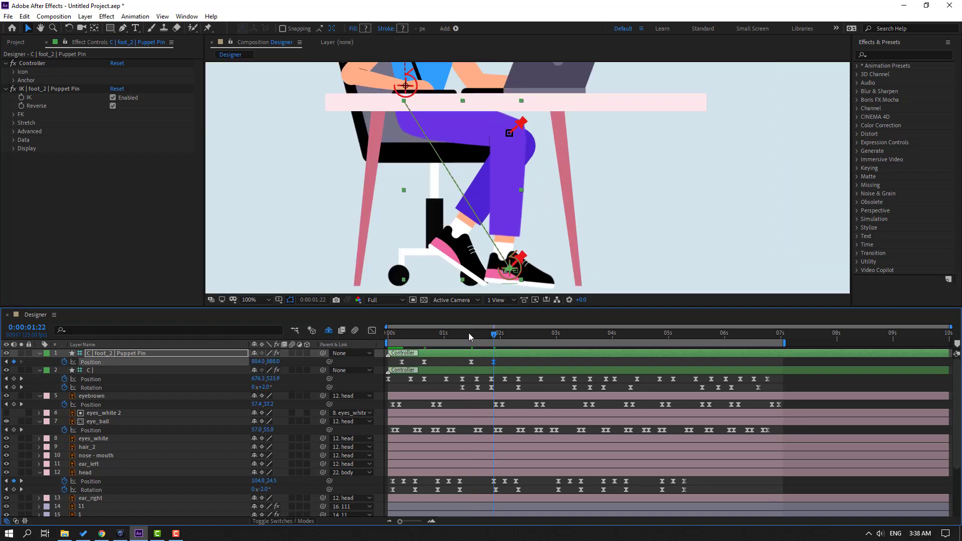
A few frames later, lower the foot to Y 894, then preview the tap through 2:06
drag(470, 336, 511, 334)
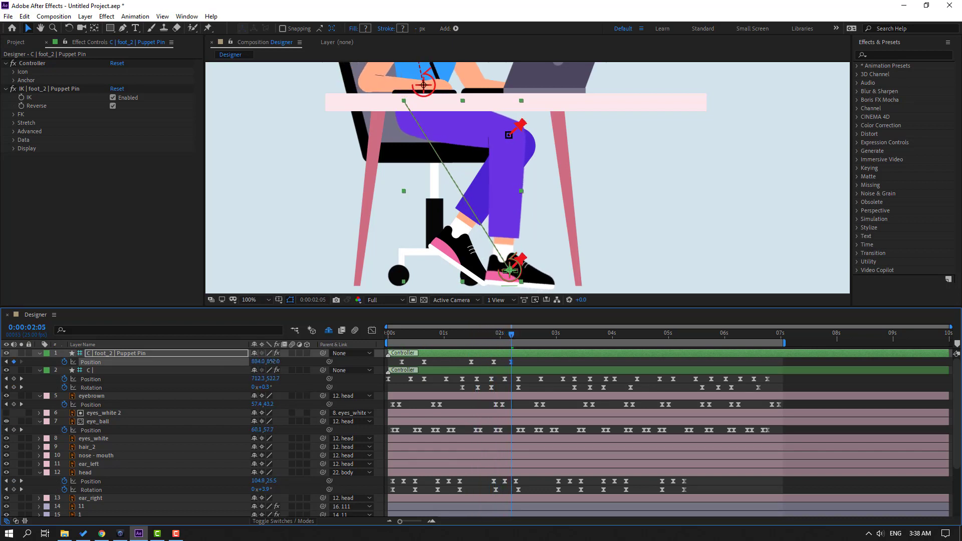
drag(272, 361, 275, 361)
drag(484, 333, 513, 333)
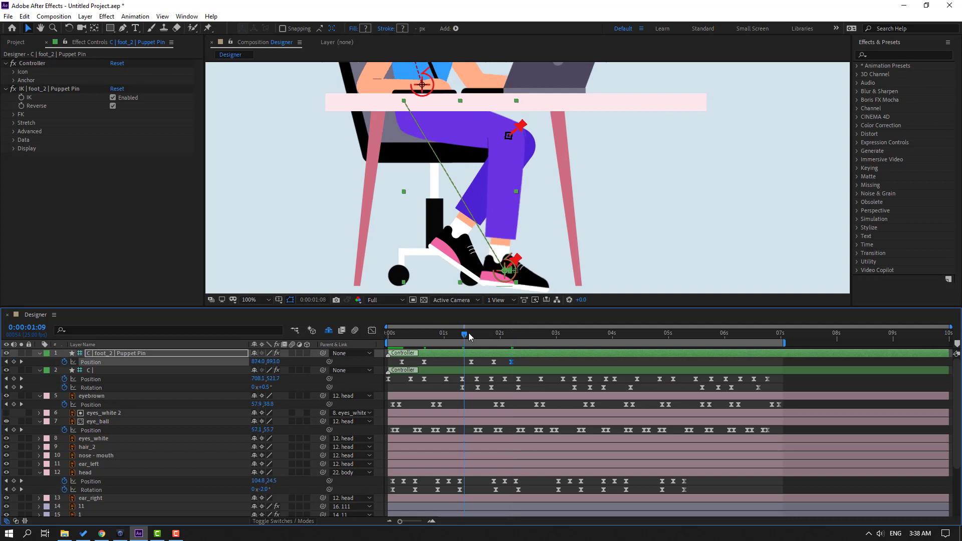
scroll(666, 218, down, 4)
key(space)
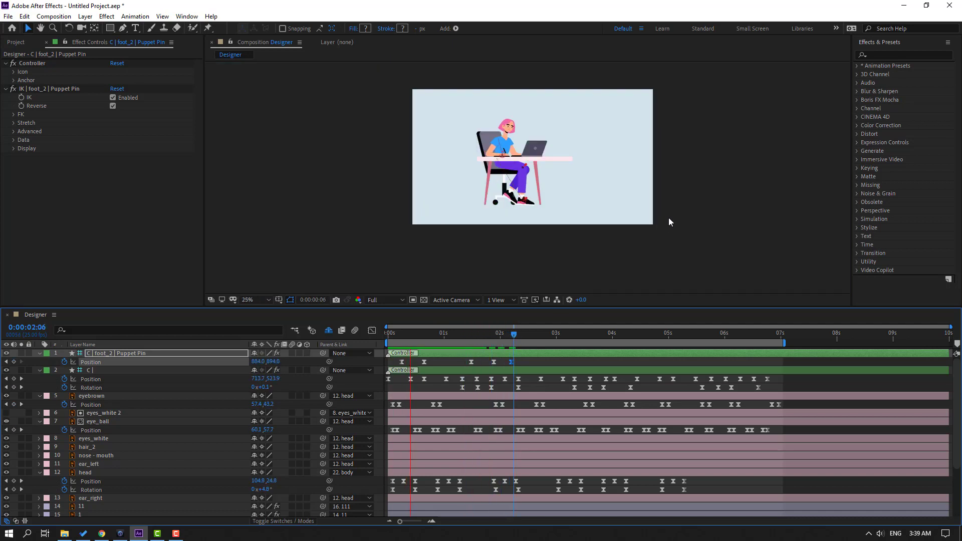
scroll(532, 221, up, 2)
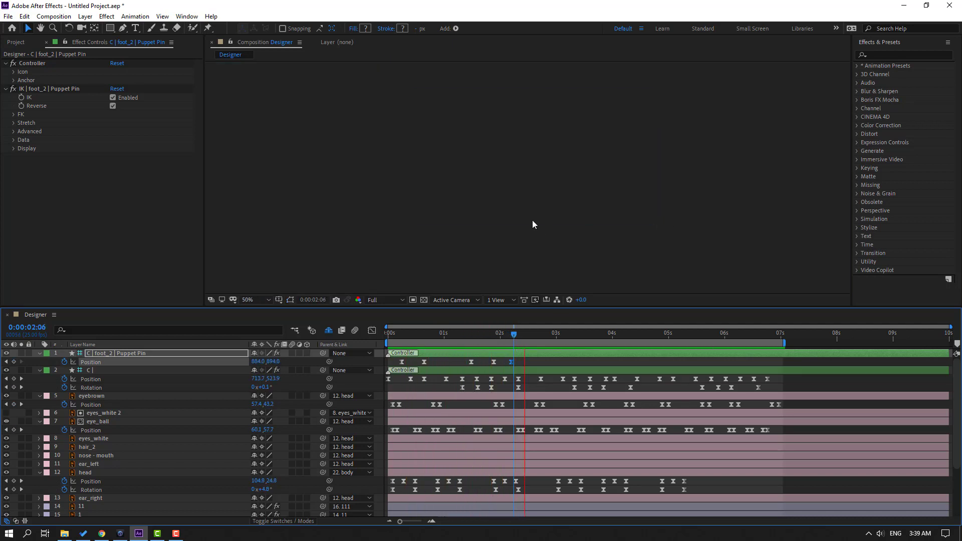
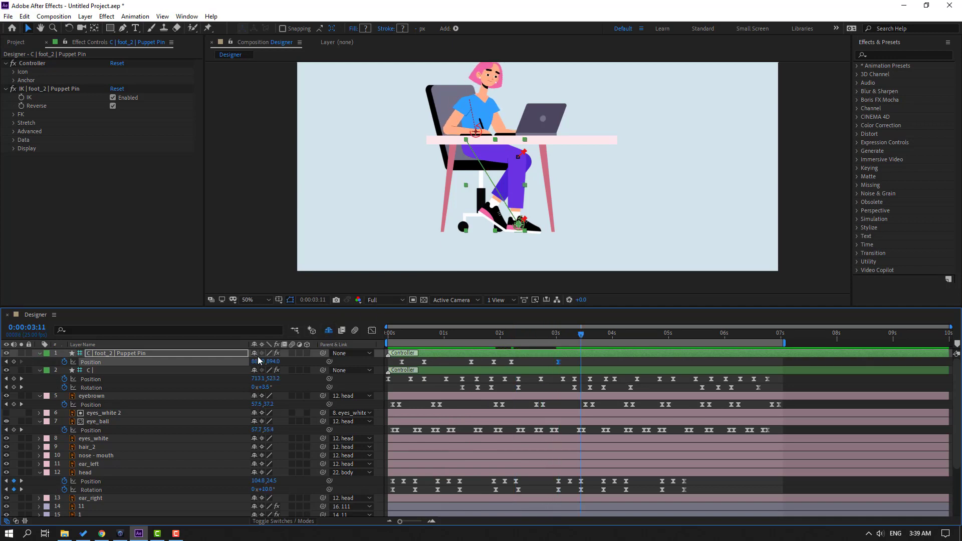
Add new foot_2 Position keyframes by shifting the controller and checking the leg motion
drag(257, 361, 254, 362)
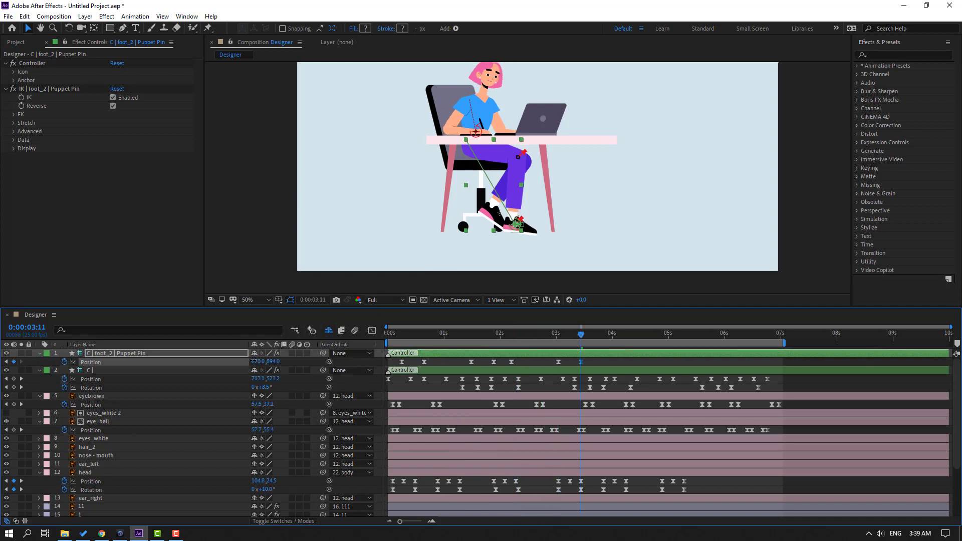
drag(595, 373, 395, 359)
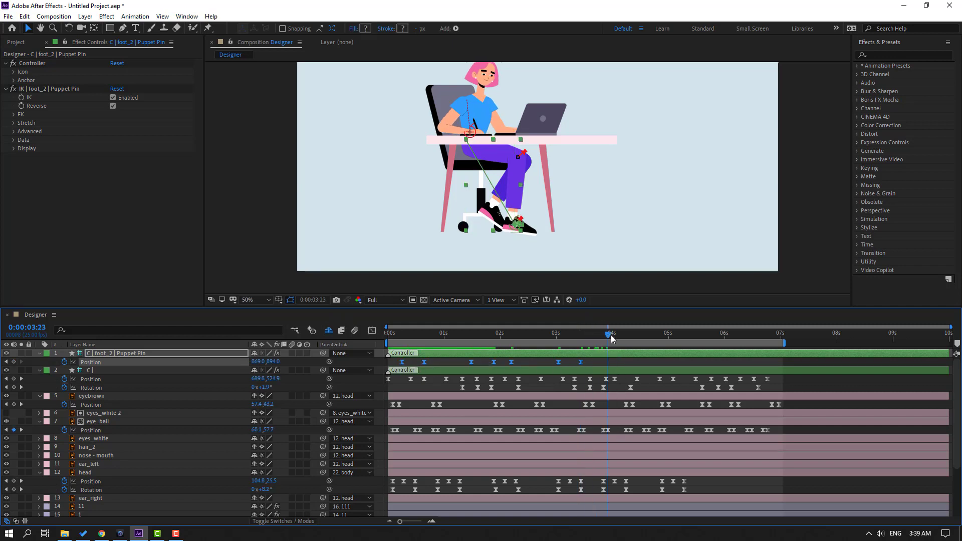
key(space)
click(14, 362)
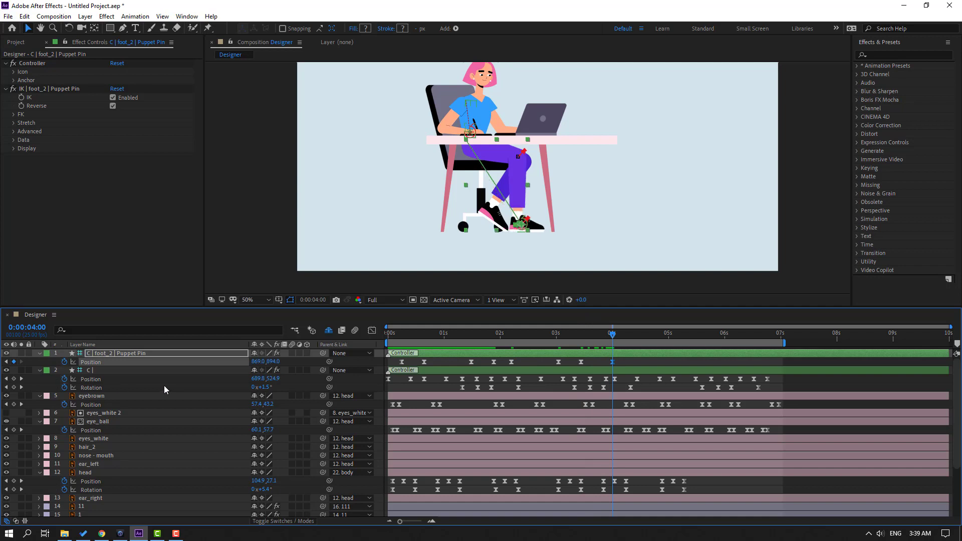
Adjust the last two foot_2 keyframes and preview the leg animation from 0:00
drag(809, 371, 765, 359)
key(space)
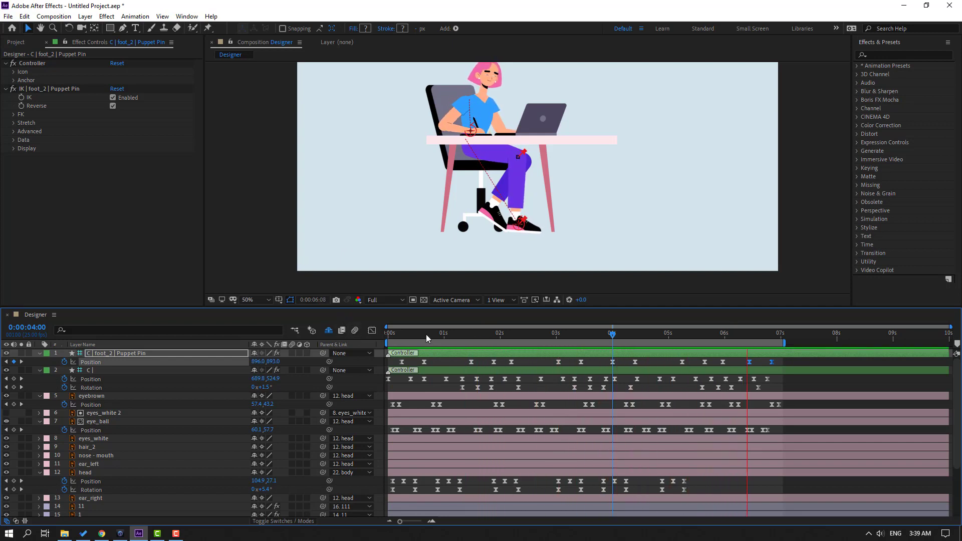
key(Home)
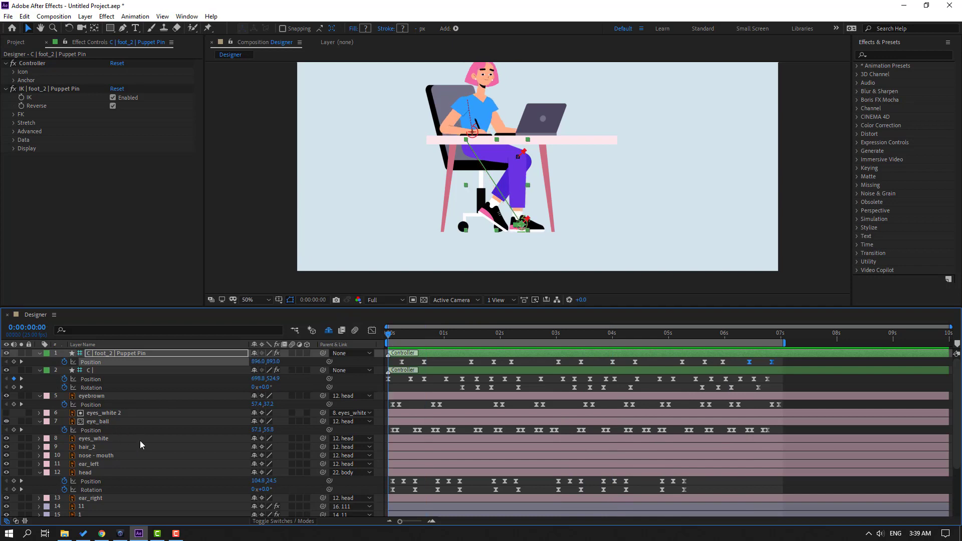
scroll(140, 446, down, 2)
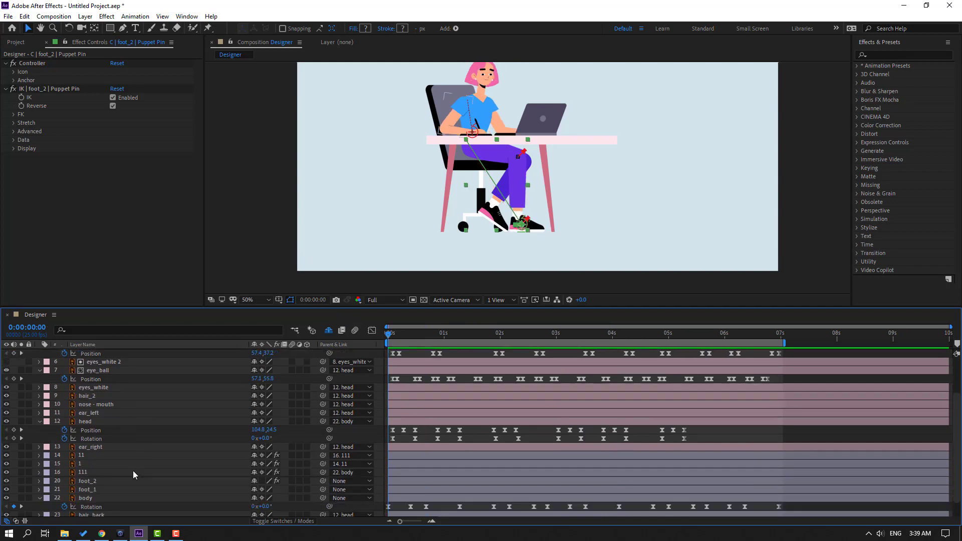
Solo foot_1, move its anchor point up to the knee, then unsolo the layer
click(95, 489)
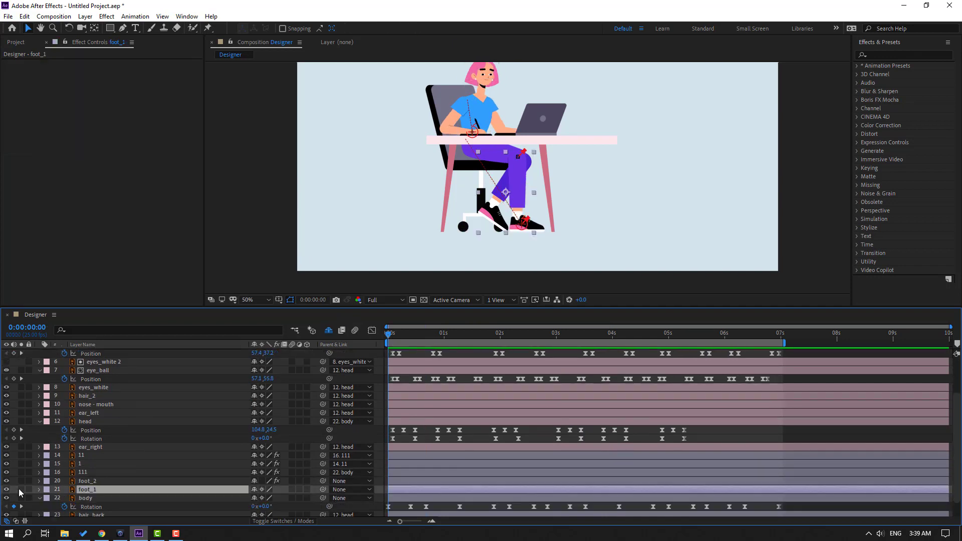
click(21, 489)
key(y)
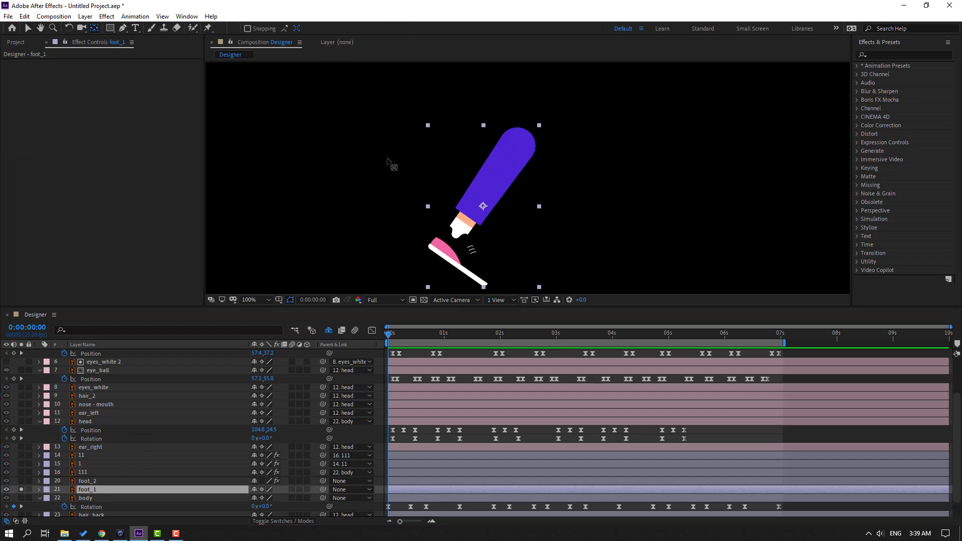
drag(480, 209, 509, 140)
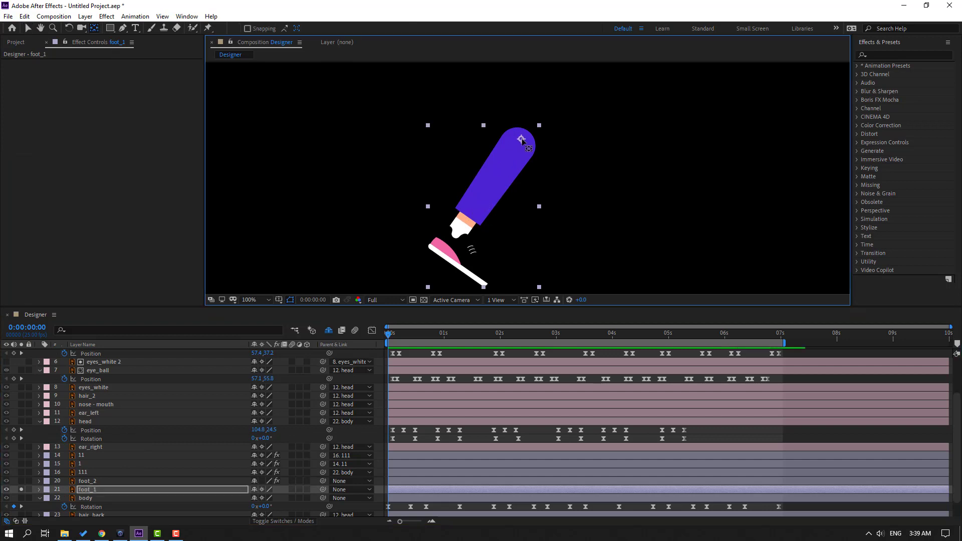
click(28, 28)
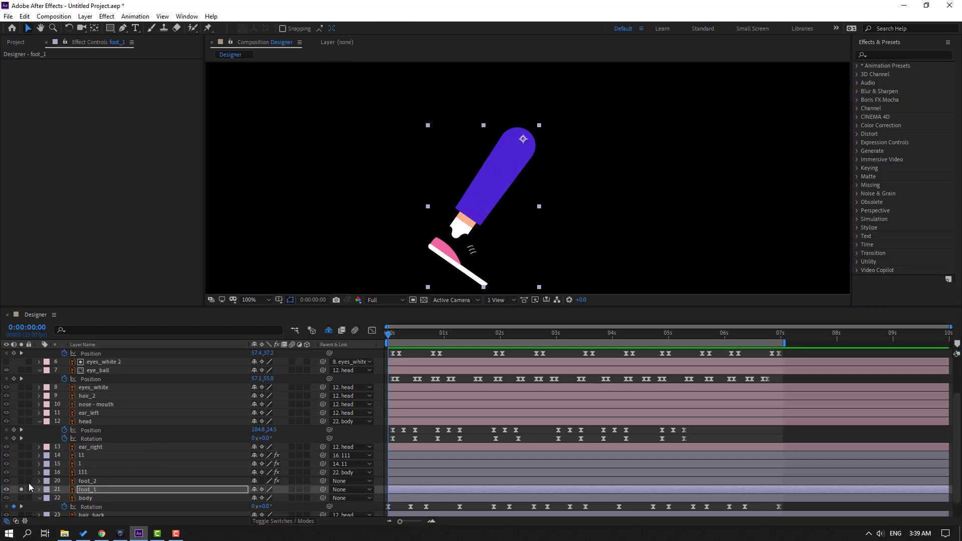
click(22, 489)
drag(391, 335, 384, 337)
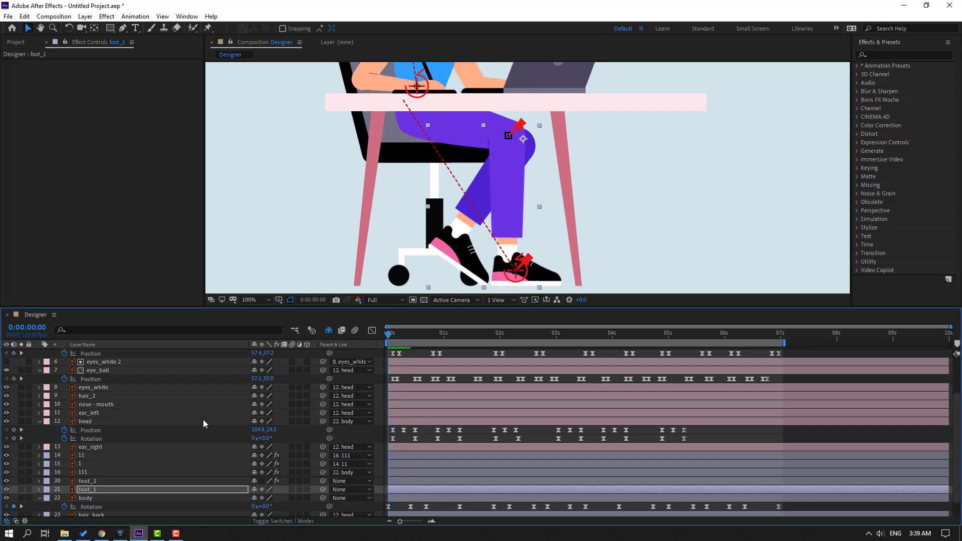
Keyframe foot_1's Rotation, tilting the lower leg to -5°, and apply Easy Ease
key(r)
click(65, 498)
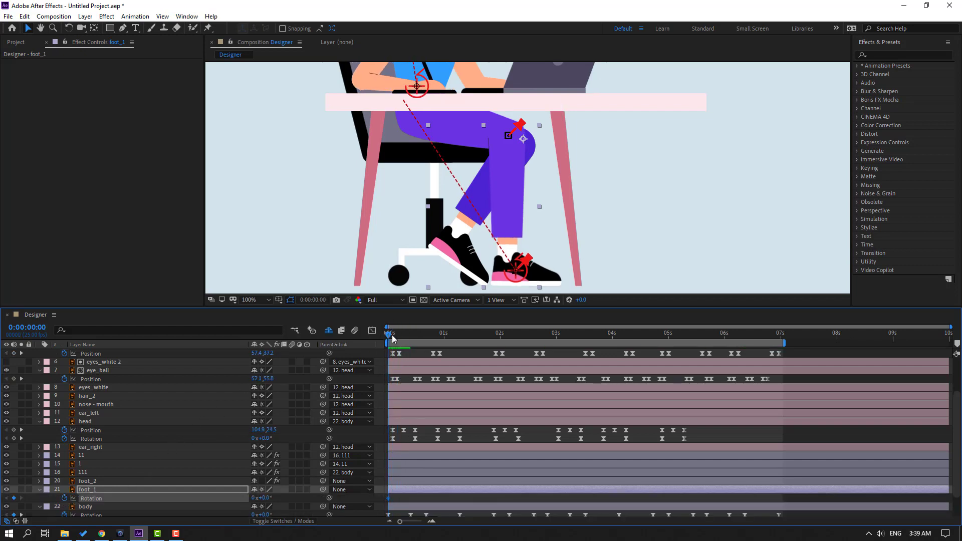
key(space)
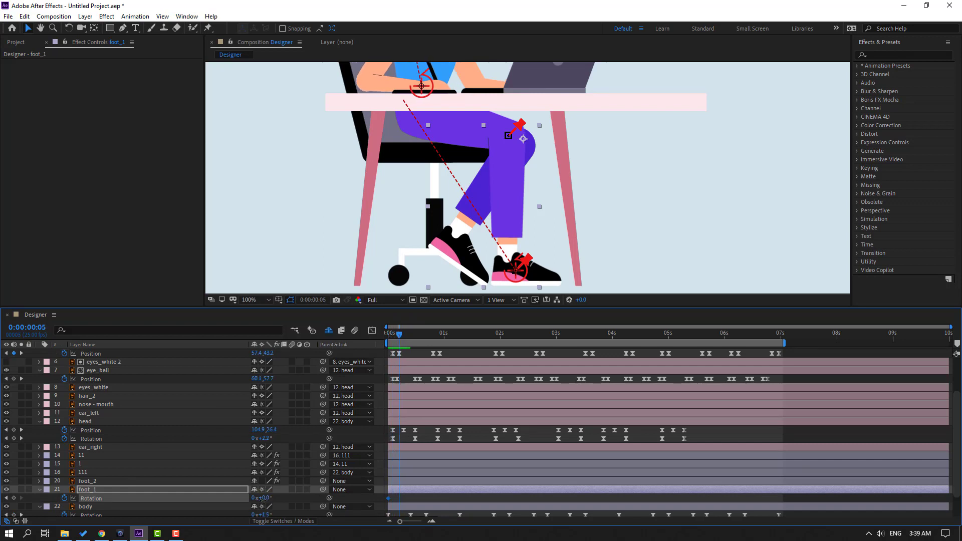
drag(263, 498, 261, 499)
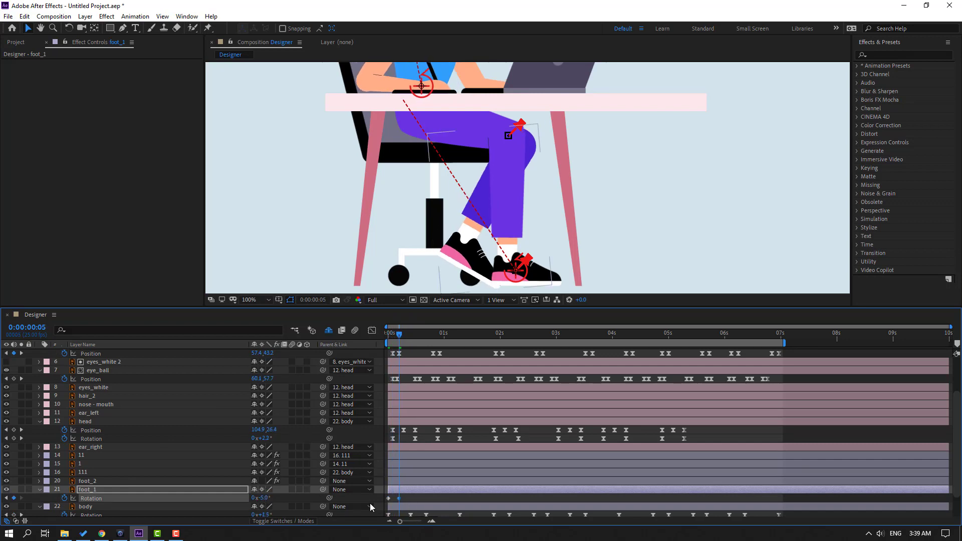
right_click(398, 498)
mouse_move(441, 494)
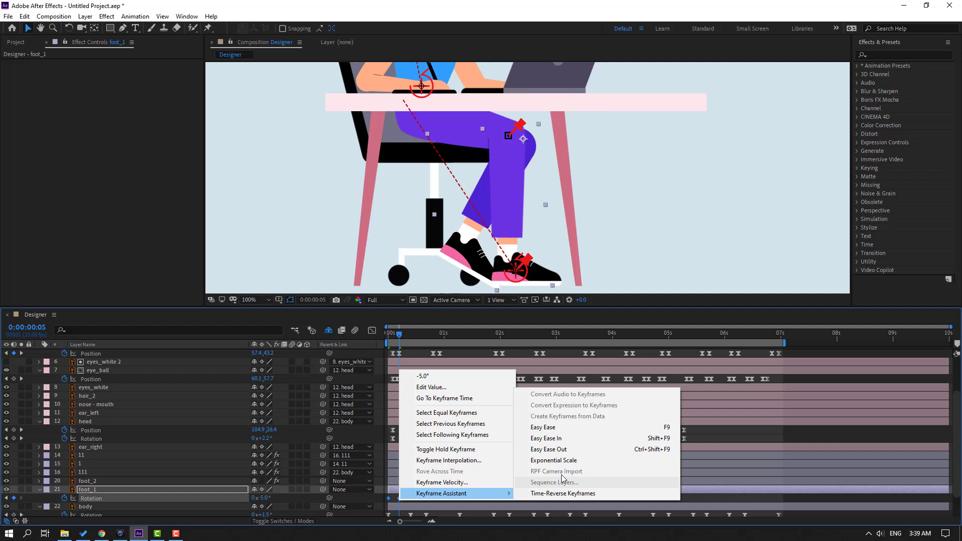
click(546, 426)
Rotate the lower leg to +2° at a later time and preview the sway
drag(400, 333, 461, 338)
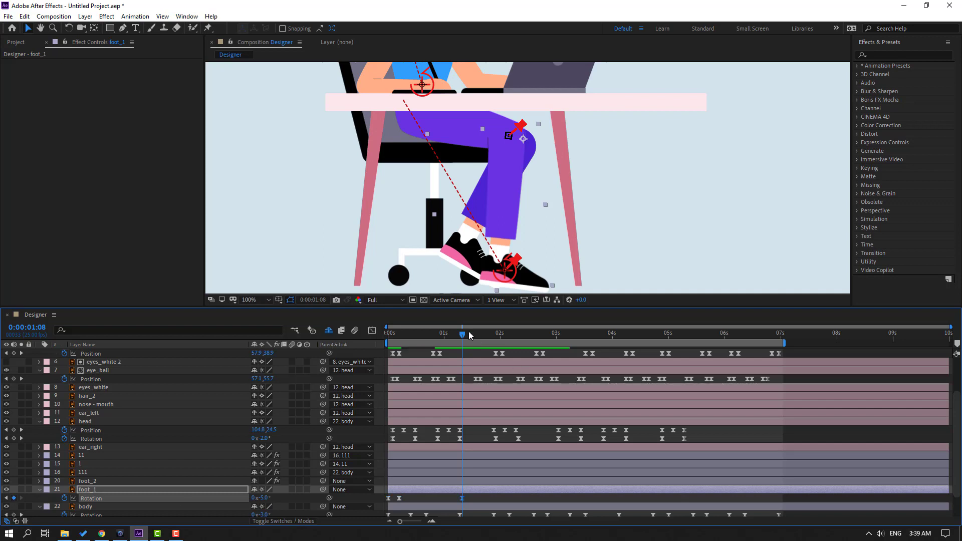
key(space)
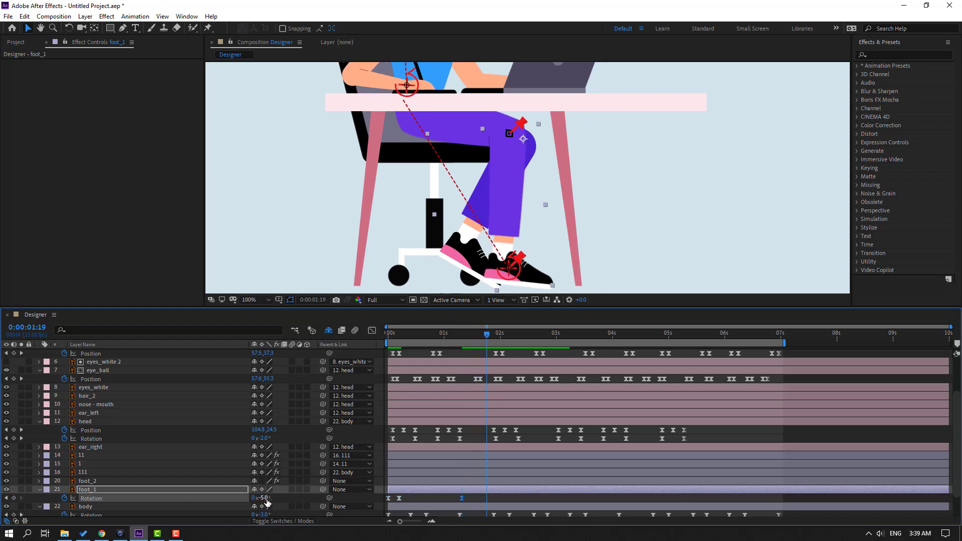
drag(267, 501, 295, 493)
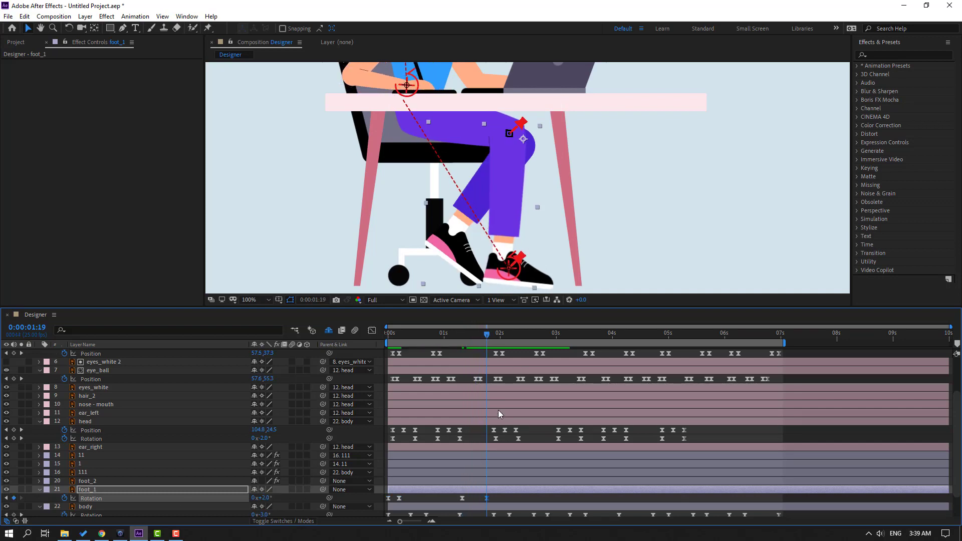
drag(455, 335, 494, 340)
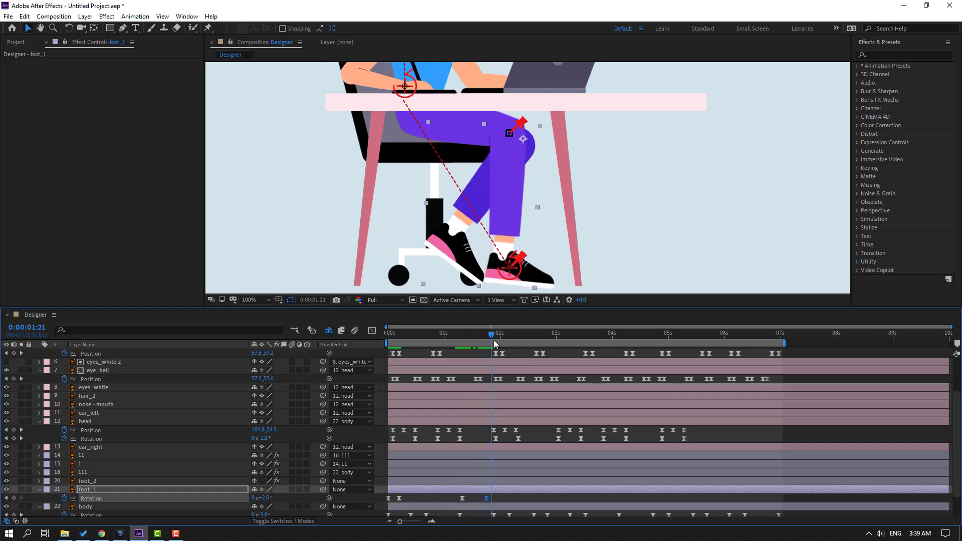
click(462, 498)
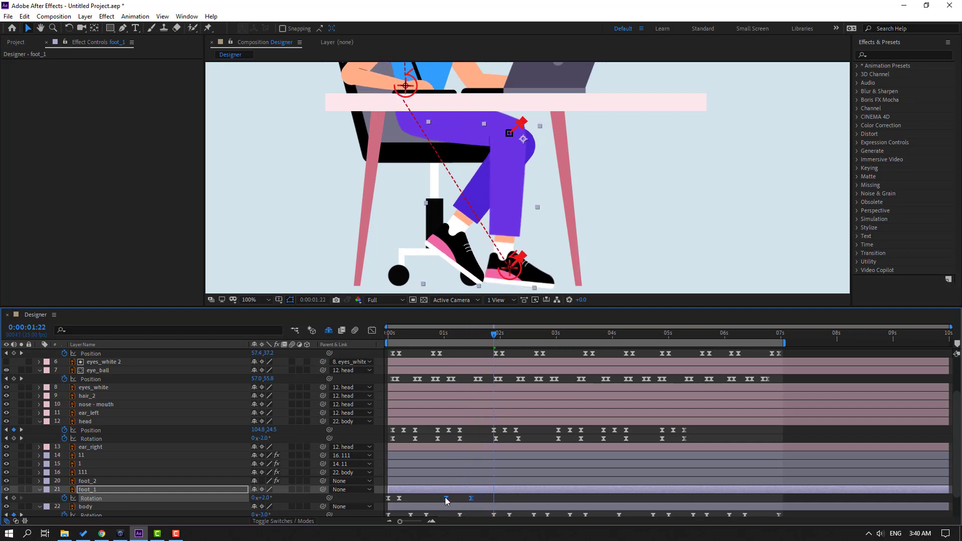
key(space)
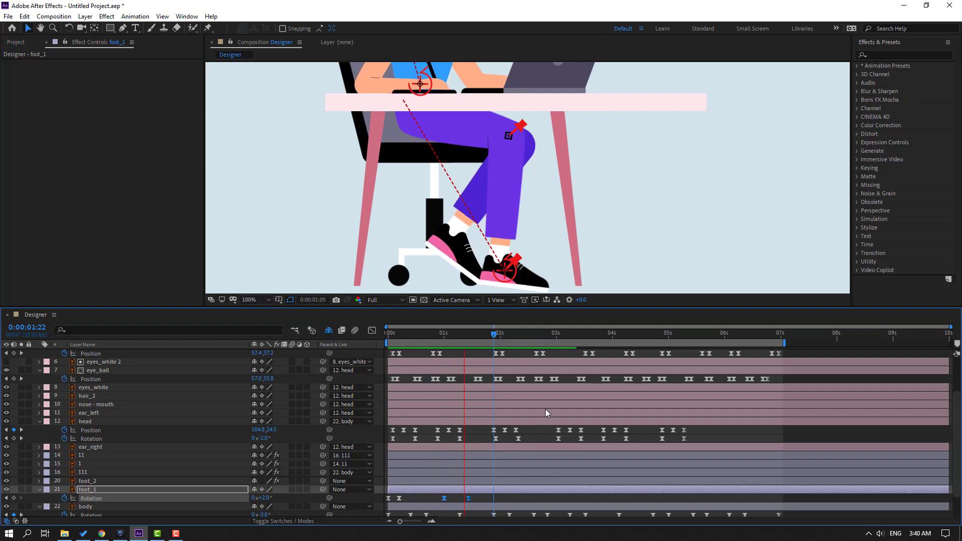
drag(499, 335, 620, 330)
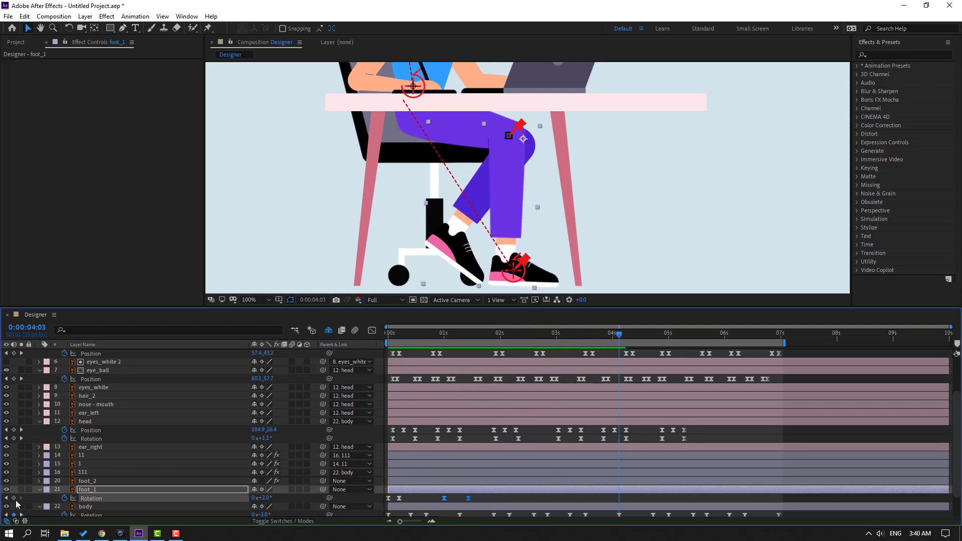
Hold the pose with a Rotation key at 3:23 and return to 0° at 4:11
click(14, 498)
drag(622, 340, 638, 340)
text(0)
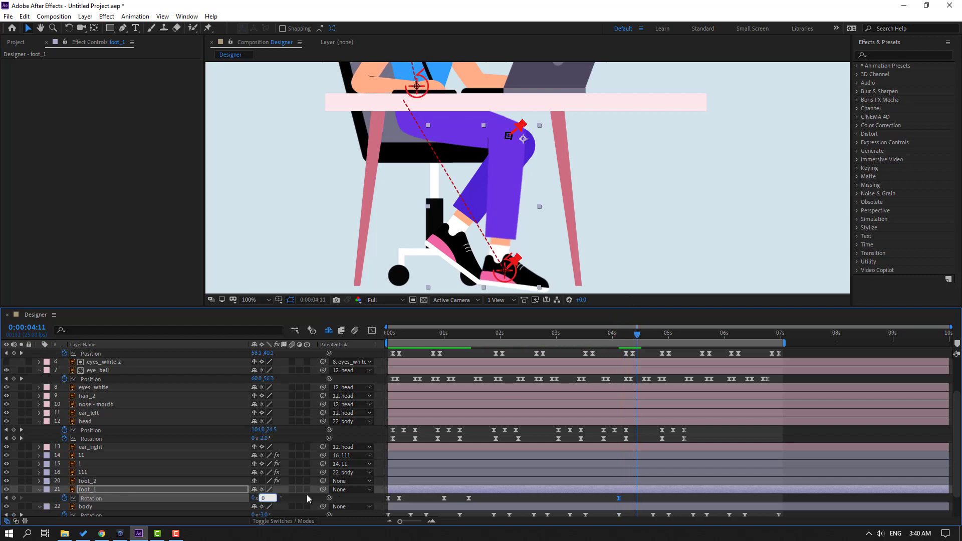
key(Return)
click(608, 334)
scroll(589, 242, down, 4)
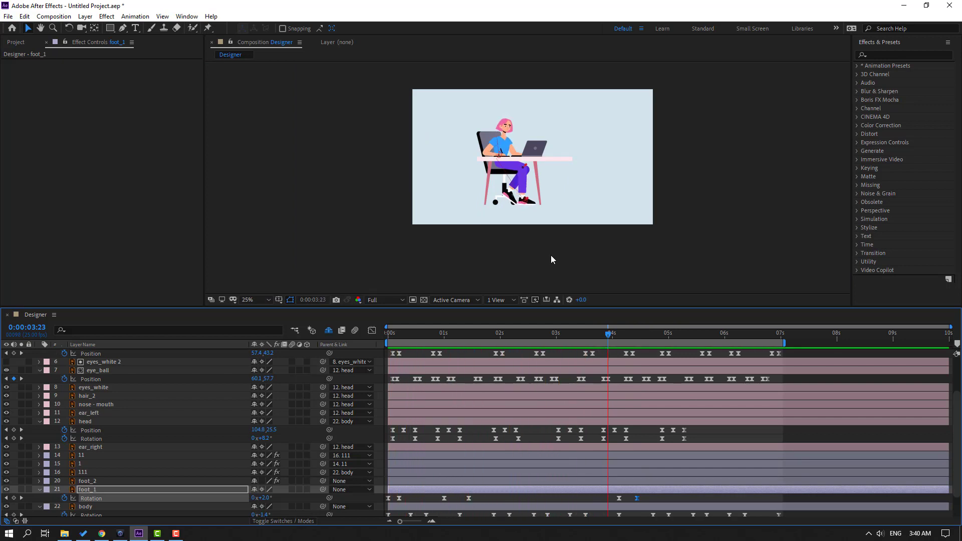
Select arm layers 2 and 222 and solo them so only the arm shows
scroll(551, 254, up, 2)
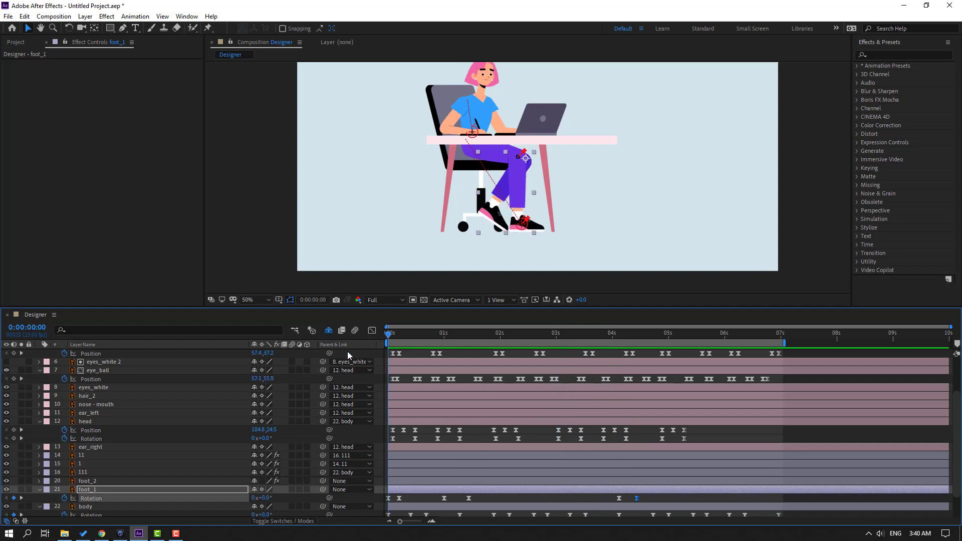
scroll(416, 497, down, 2)
click(80, 514)
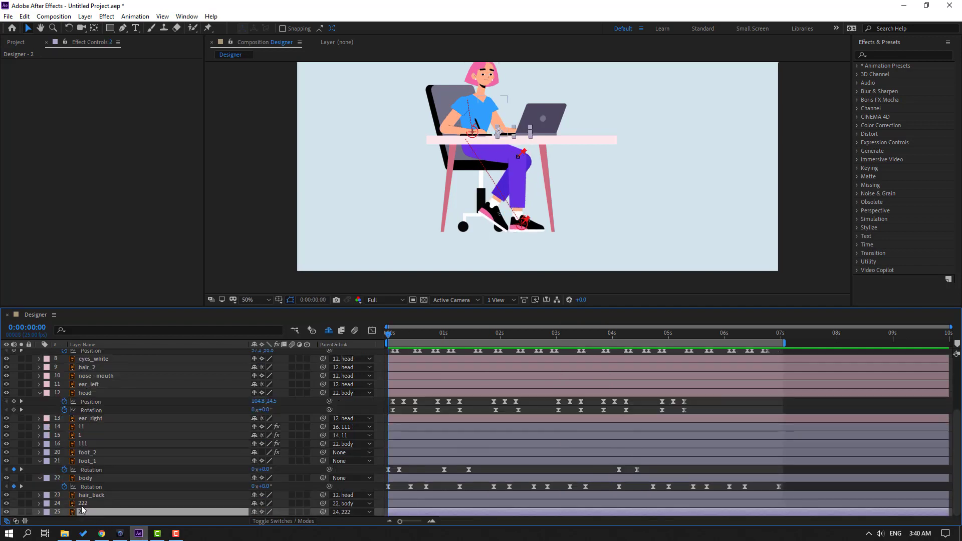
shift+click(88, 505)
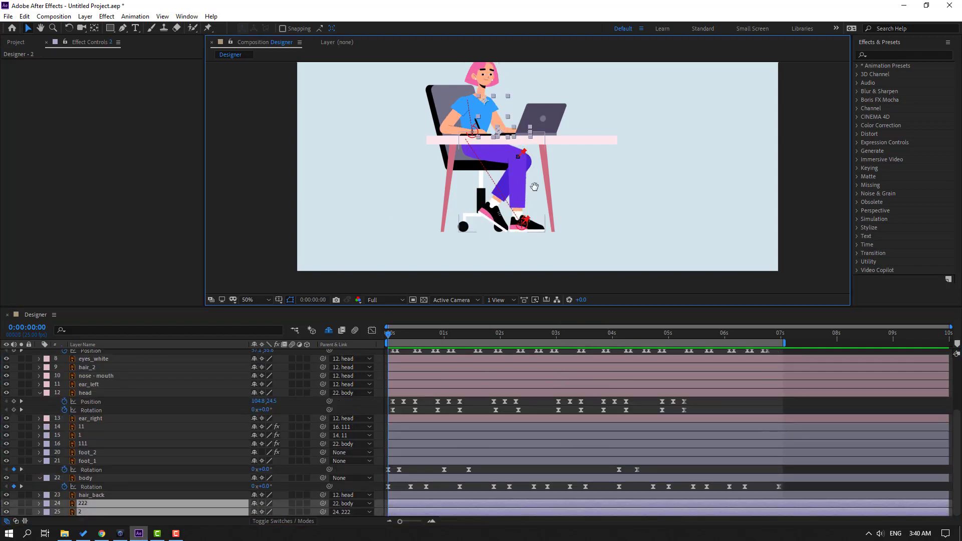
drag(21, 504, 21, 512)
scroll(527, 137, up, 2)
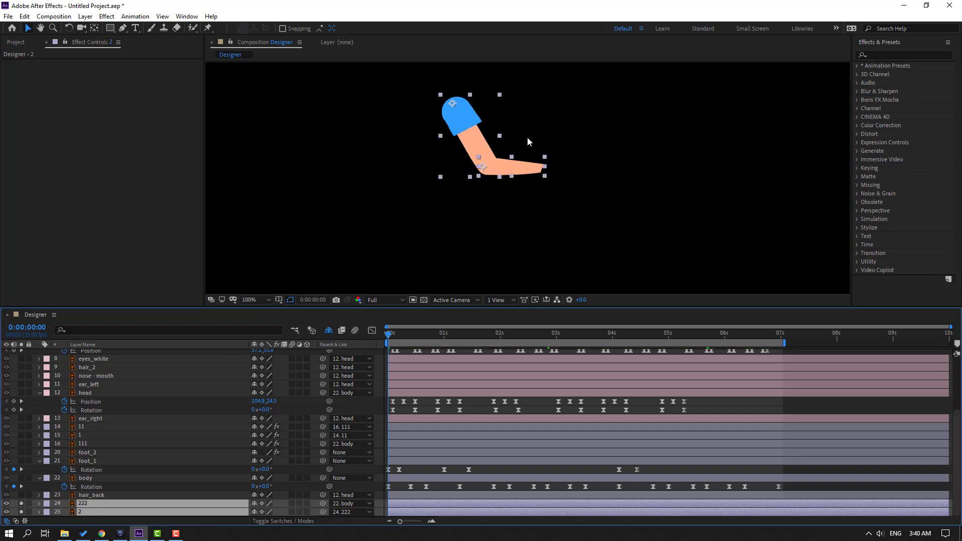
scroll(527, 137, up, 2)
Launch Duik Bassel.2 from the Window menu and show its Rigging tools
click(186, 17)
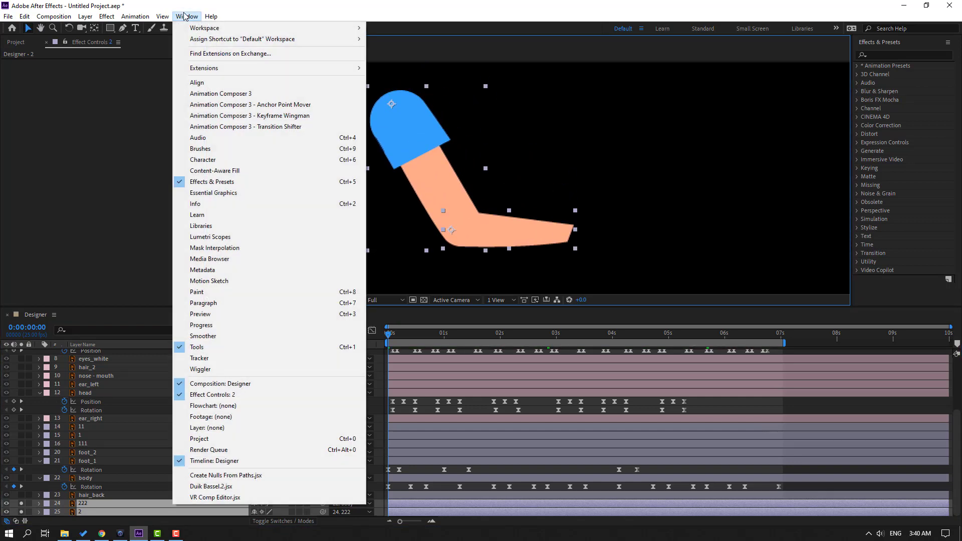
click(217, 486)
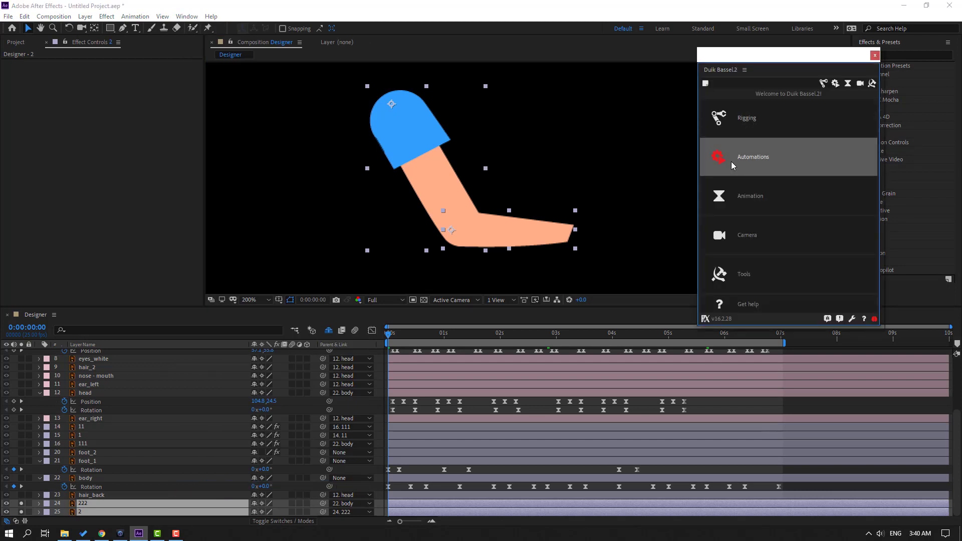
click(751, 120)
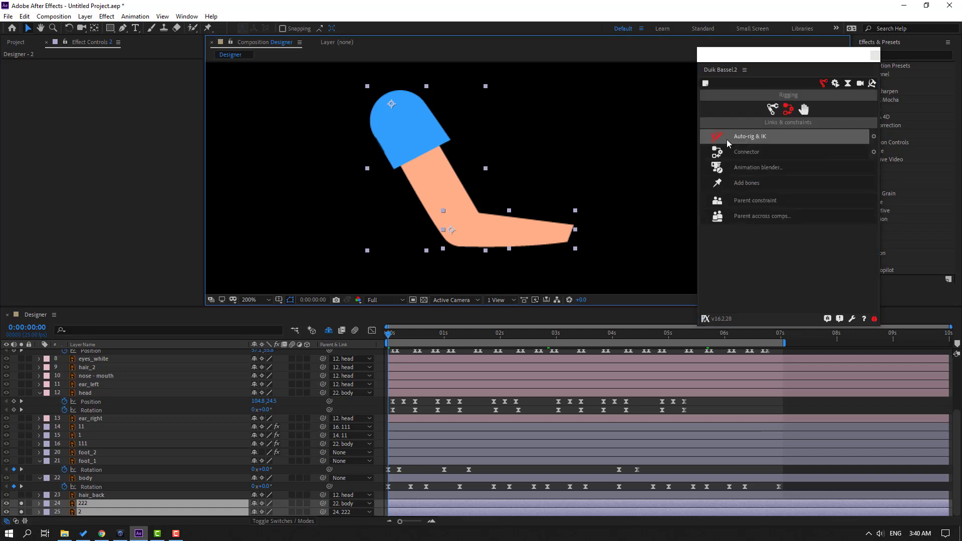
Rig the arm with Duik's Auto-rig & IK, then unsolo the arm layers
click(744, 138)
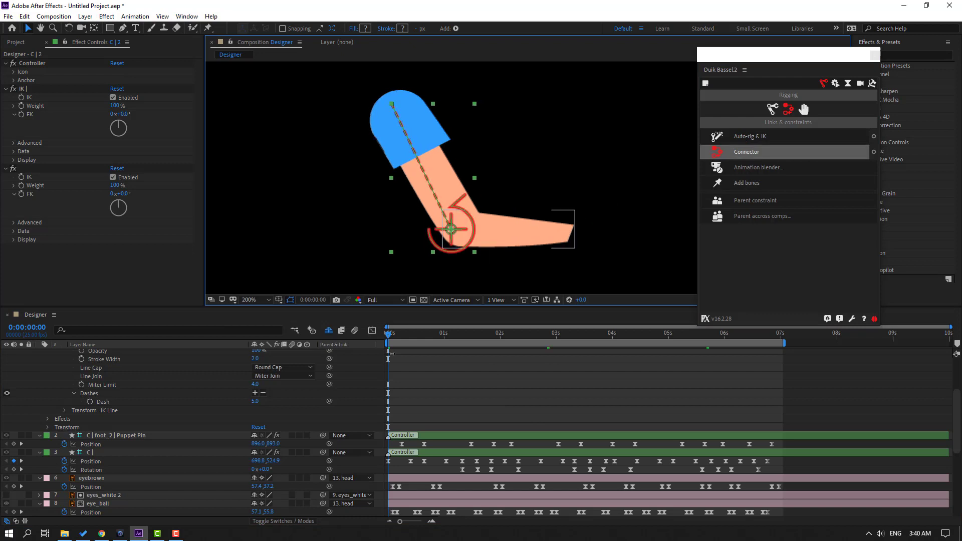
scroll(43, 509, up, 2)
scroll(25, 358, up, 1)
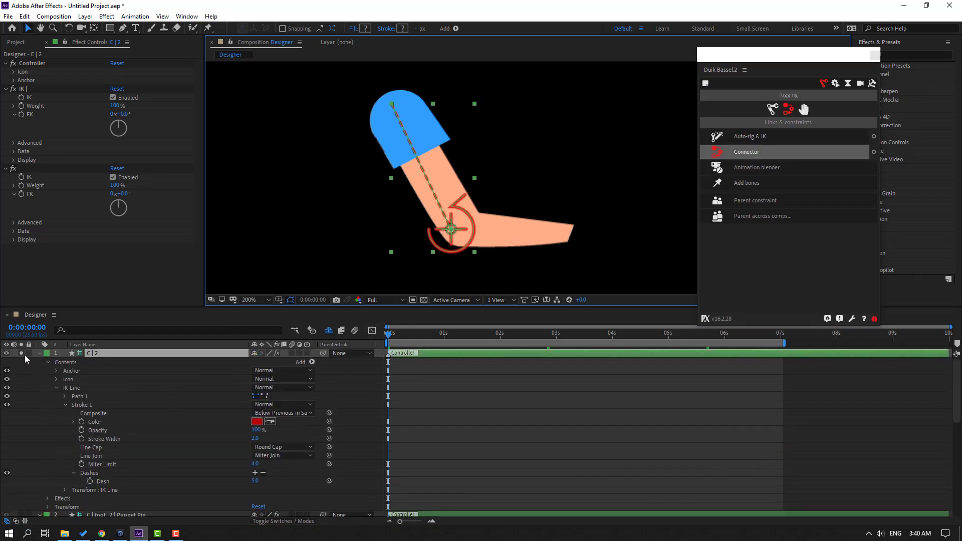
click(22, 356)
scroll(22, 450, down, 10)
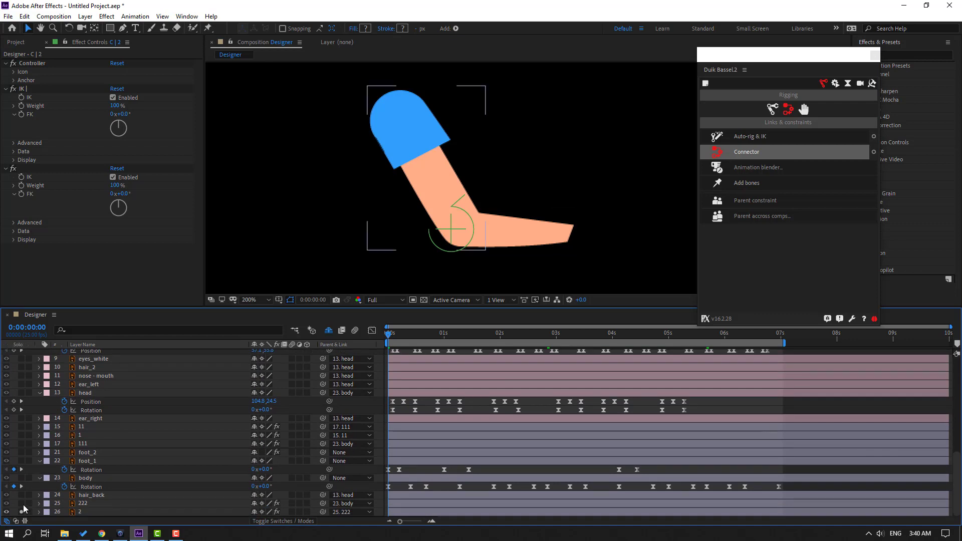
drag(21, 512, 21, 503)
mouse_move(398, 341)
mouse_down()
mouse_move(503, 353)
mouse_move(408, 351)
mouse_up()
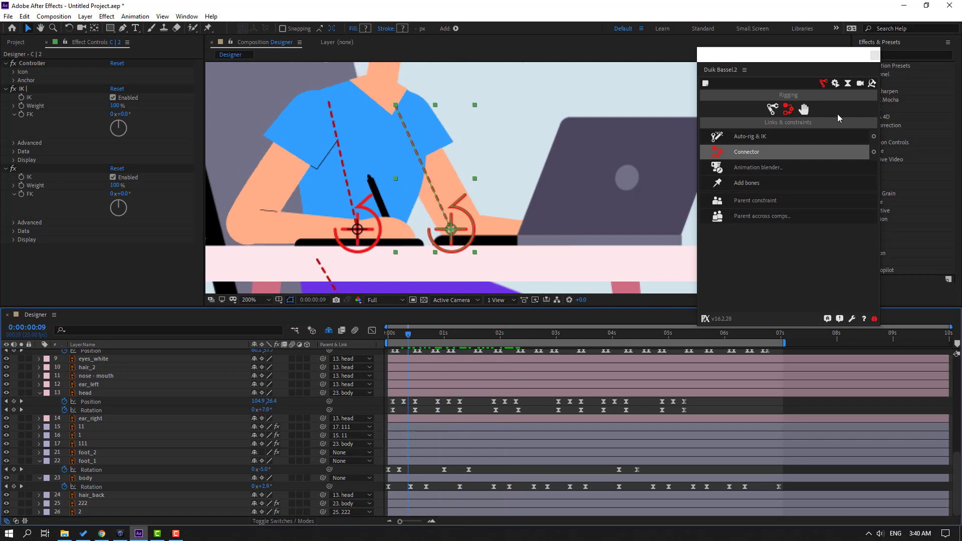
Close the Duik panel, collapse the expanded layers, and select the C | 2 controller
click(874, 55)
scroll(110, 373, up, 10)
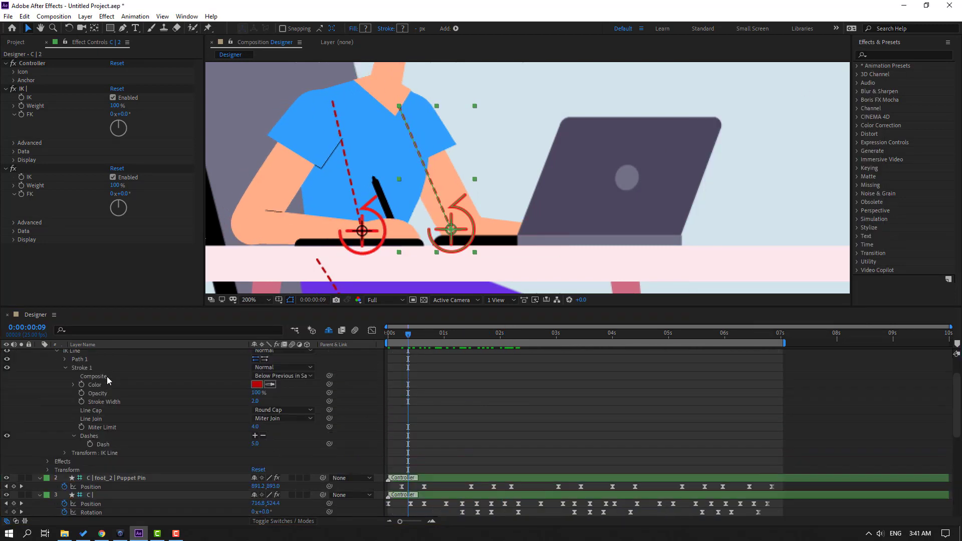
scroll(100, 381, up, 3)
click(40, 353)
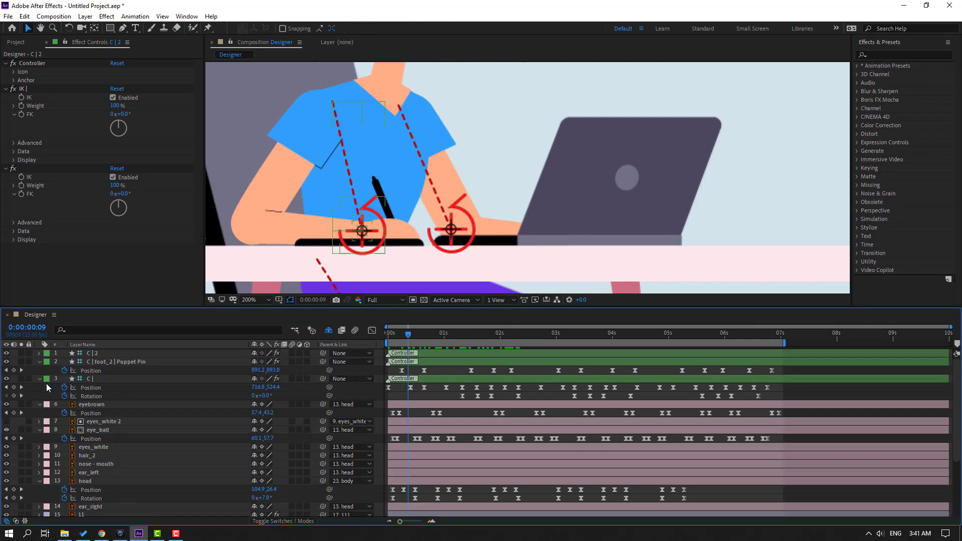
click(39, 370)
click(39, 379)
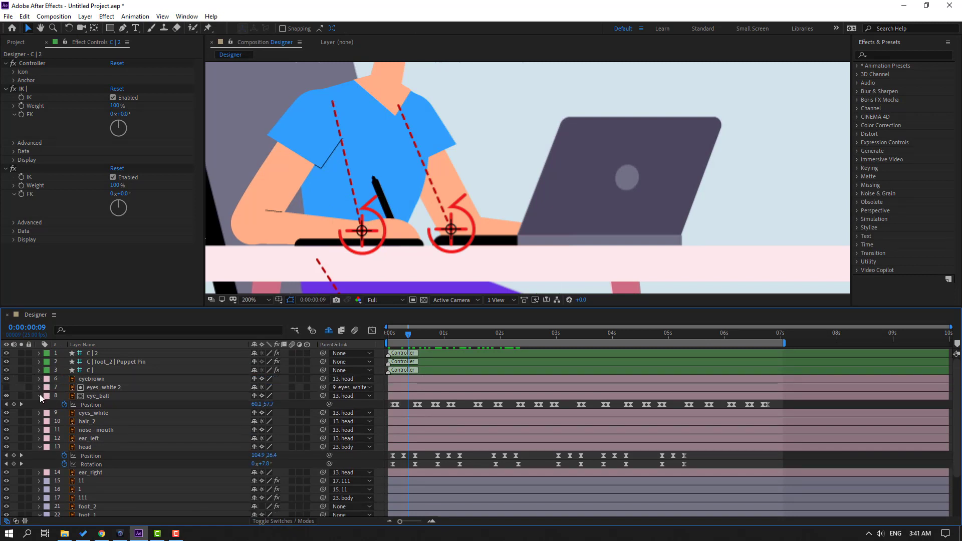
click(40, 395)
scroll(42, 398, down, 3)
click(40, 393)
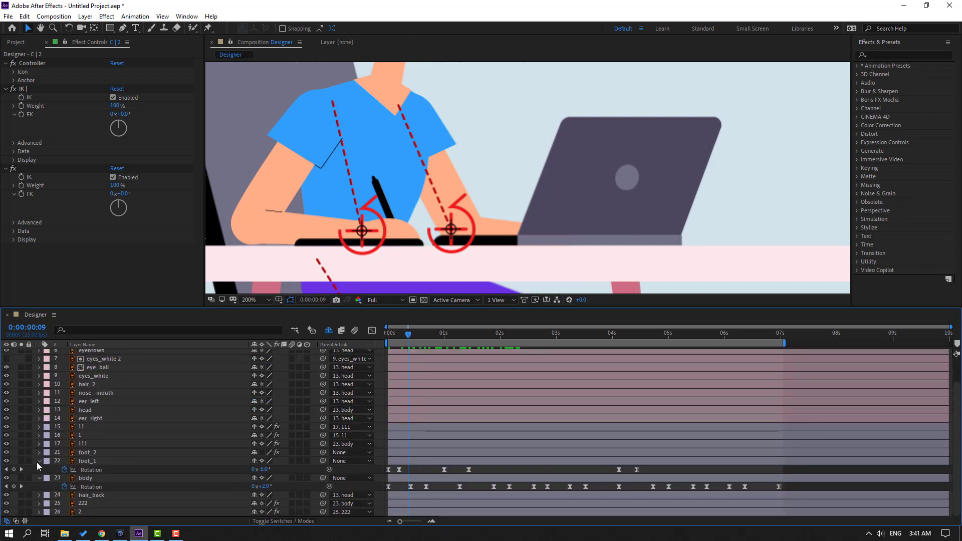
click(39, 461)
click(39, 460)
click(40, 462)
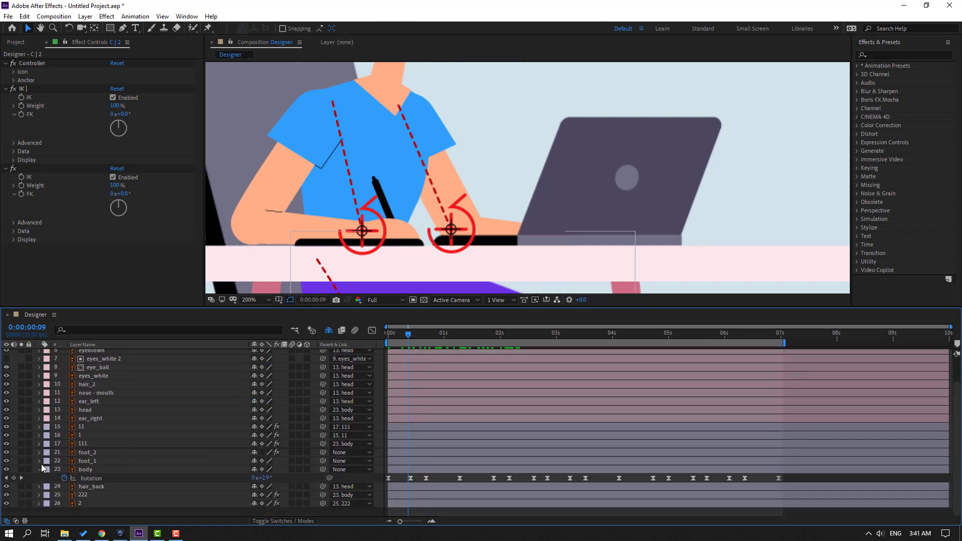
scroll(137, 410, up, 2)
click(98, 353)
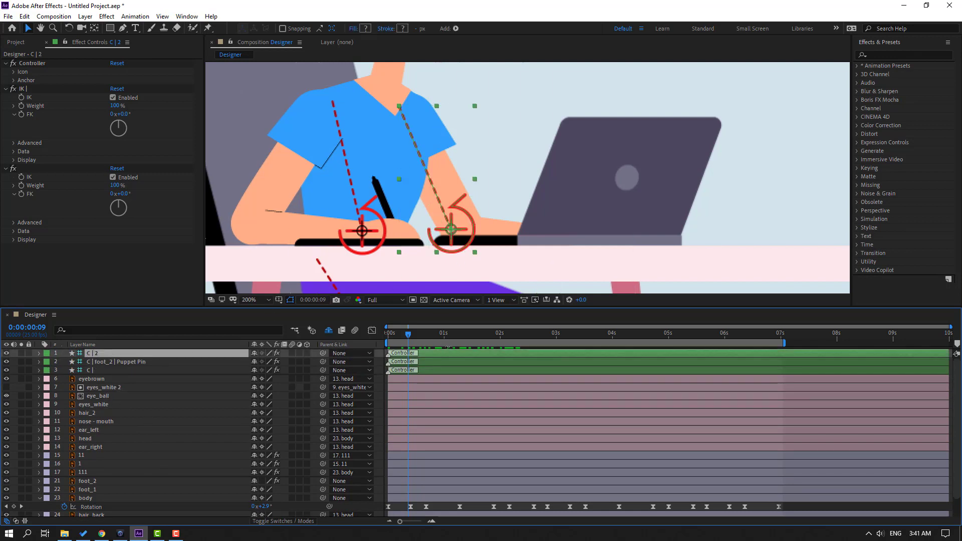
Keyframe C | 2's Position, nudging the hand left at 0:18 and right at 2:00
key(p)
mouse_move(408, 334)
mouse_down()
mouse_move(420, 338)
mouse_move(406, 341)
mouse_up()
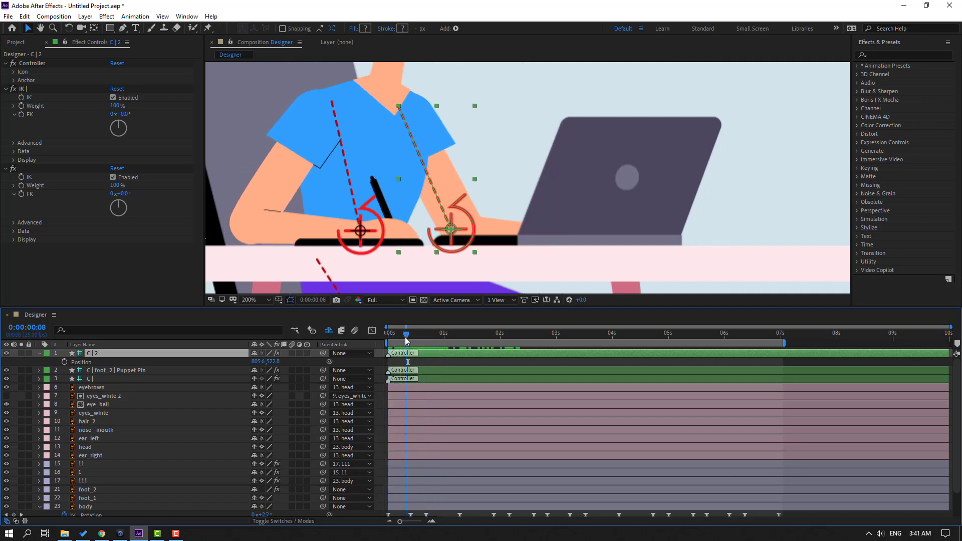
click(64, 362)
key(shift+Page_Down)
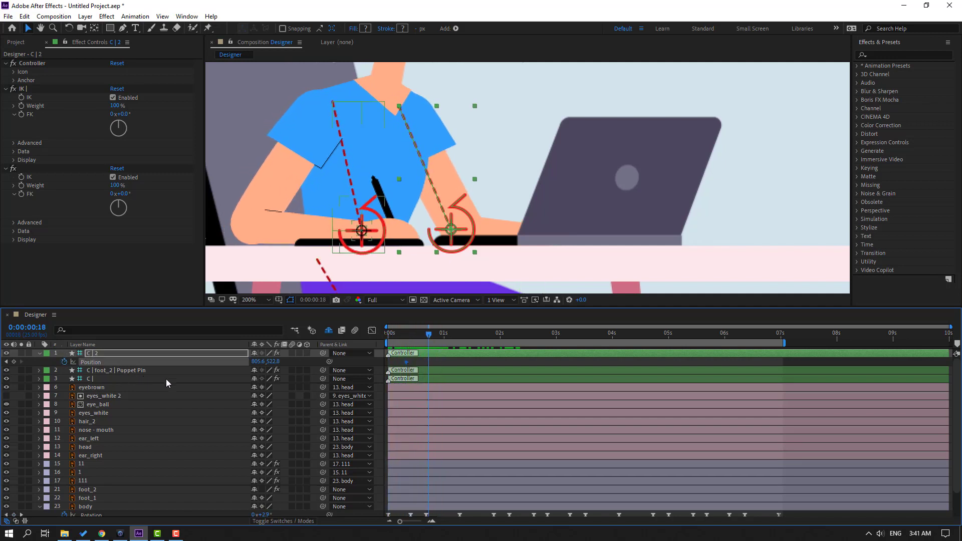
drag(255, 362, 259, 366)
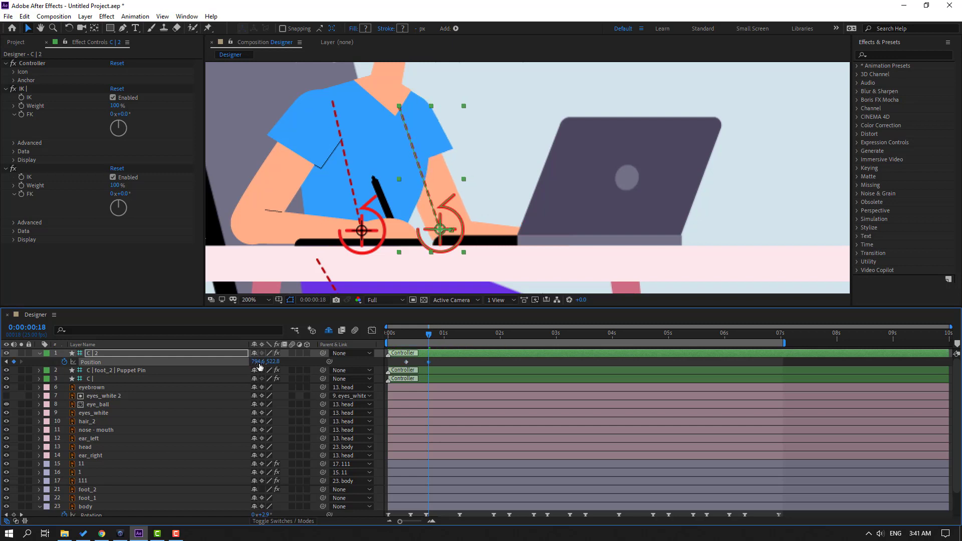
drag(435, 338, 477, 334)
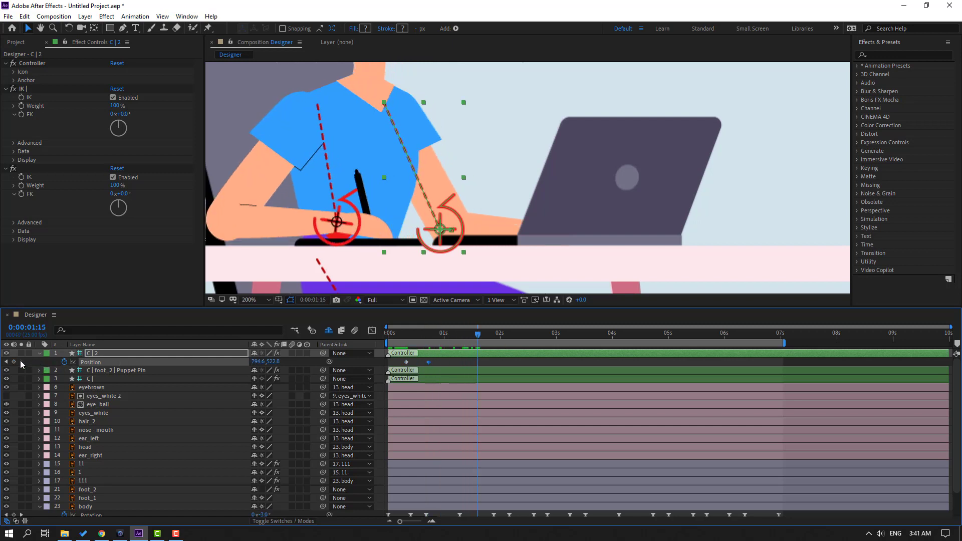
key(shift+Page_Down)
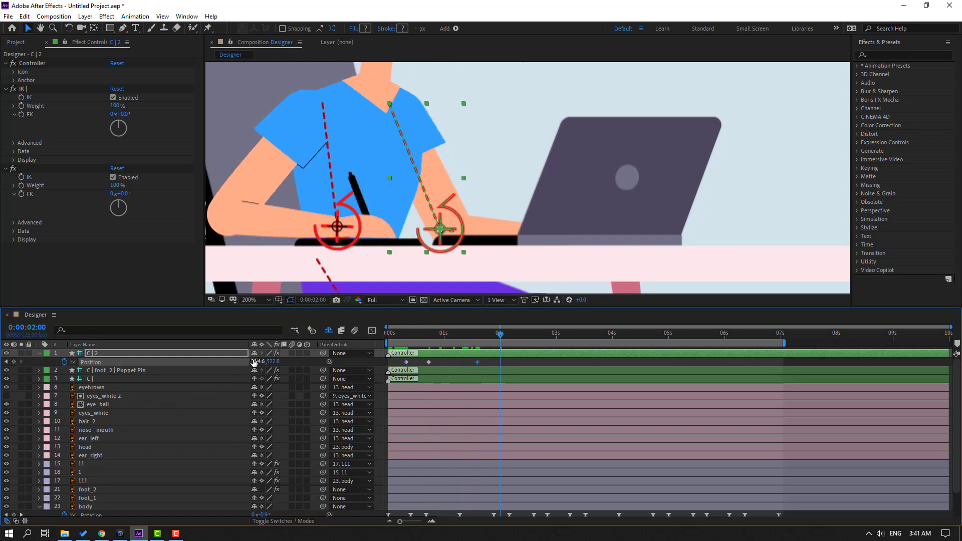
drag(254, 362, 259, 361)
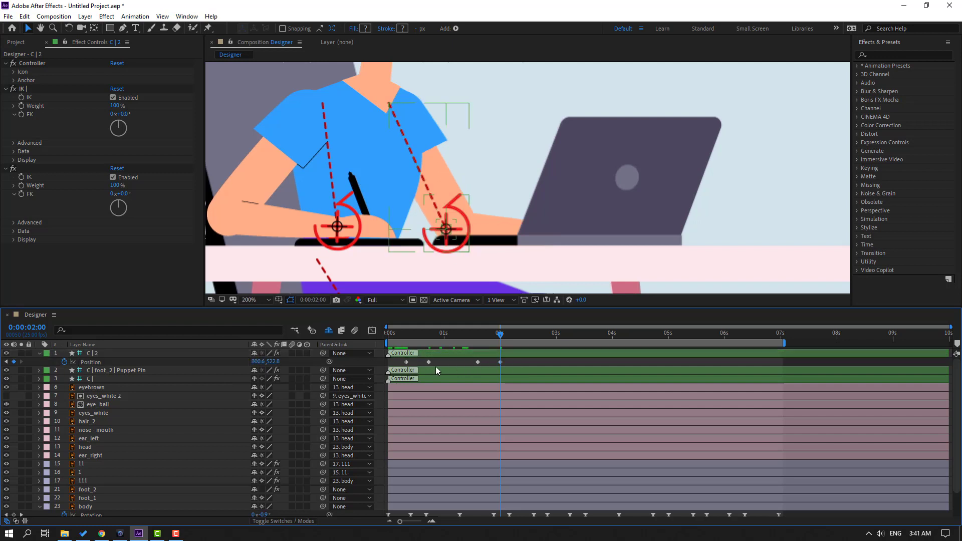
Apply Easy Ease to all four Position keyframes and preview the hand movement
drag(520, 364, 409, 364)
right_click(406, 363)
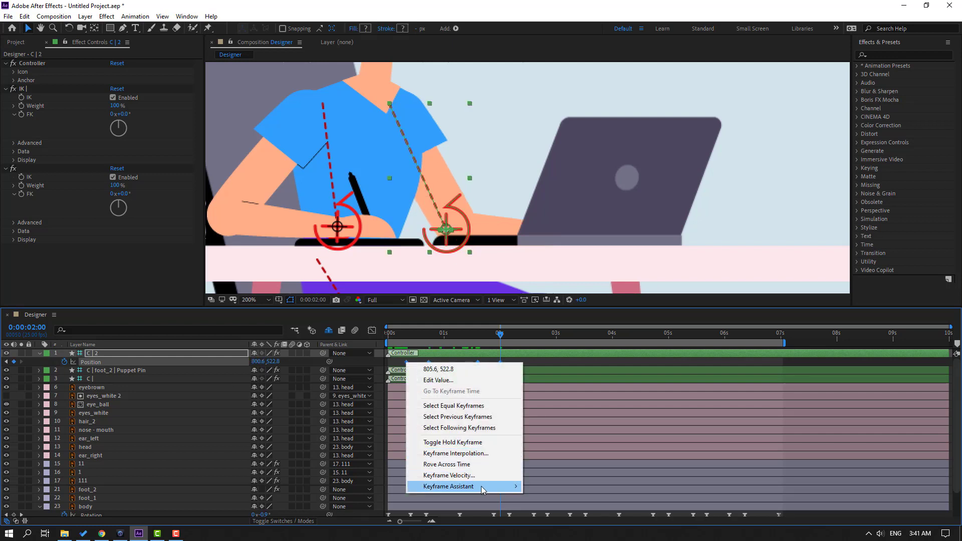
mouse_move(498, 486)
click(554, 422)
key(comma)
key(space)
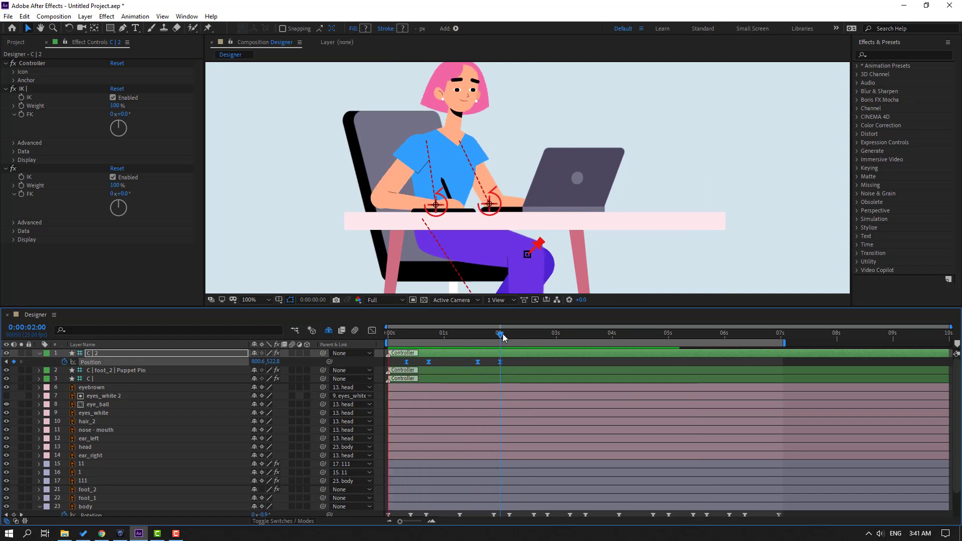
Add a Position keyframe shortly after 3:00 with the hand nudged left
drag(501, 334, 560, 338)
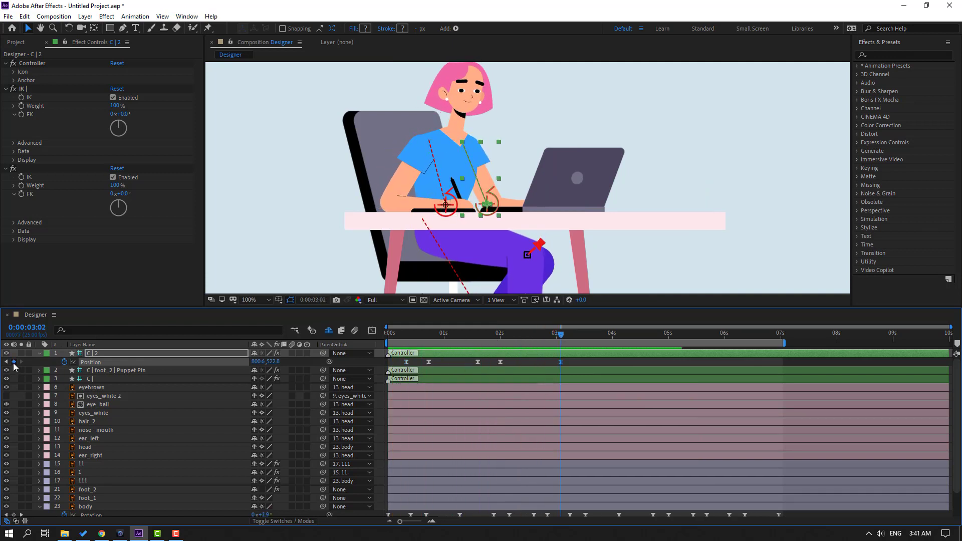
key(shift+Page_Down)
drag(259, 361, 254, 361)
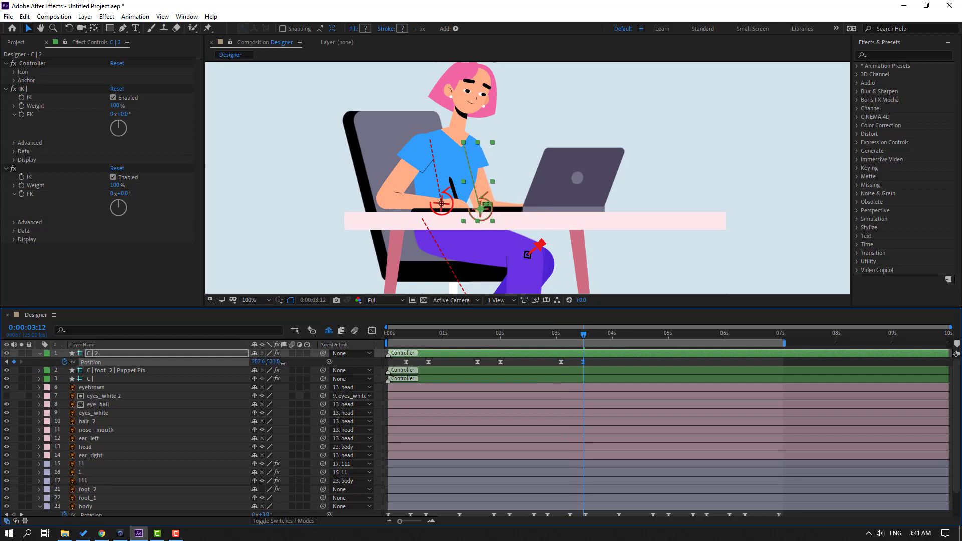
Copy the first Position keyframe to 4:22 to return the hand, then preview
drag(589, 337, 640, 335)
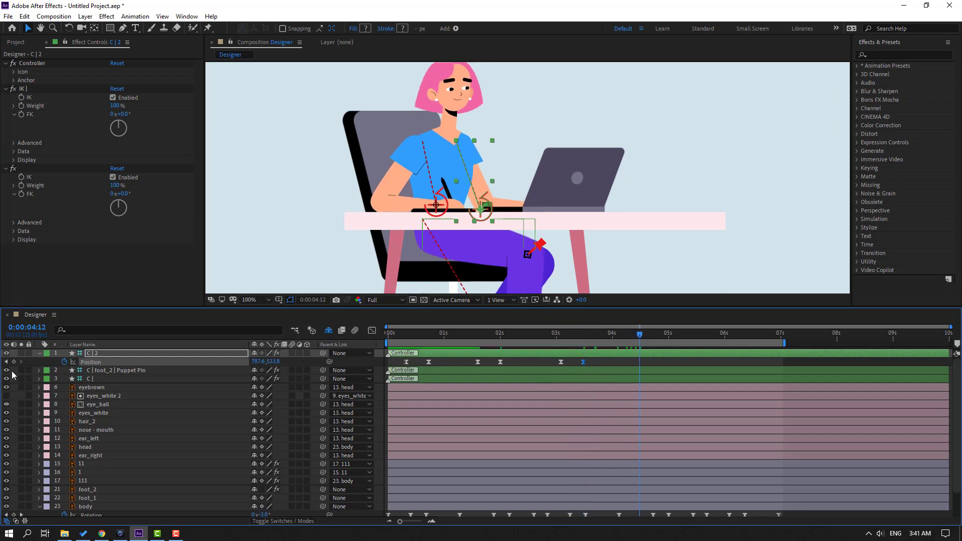
key(shift+Page_Down)
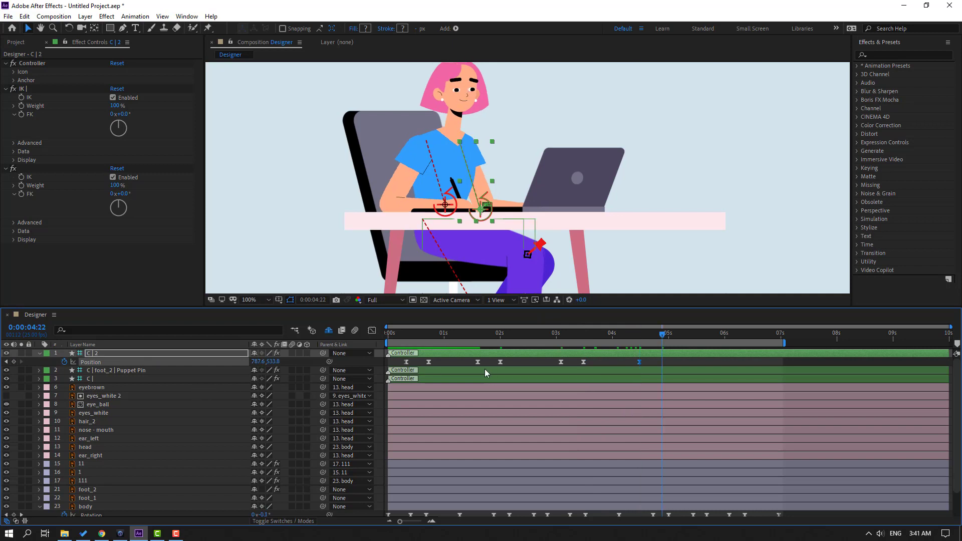
click(406, 362)
key(ctrl+c)
key(ctrl+v)
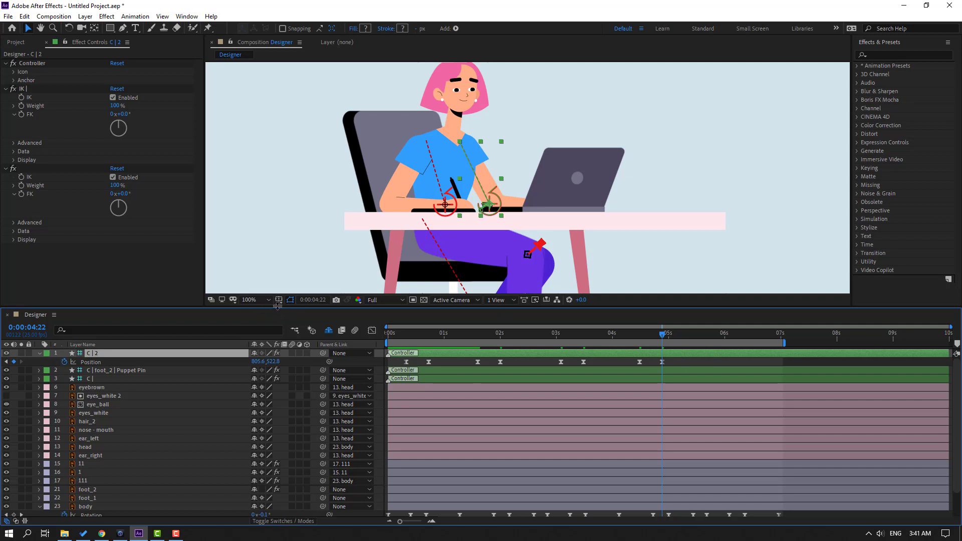
click(689, 284)
key(space)
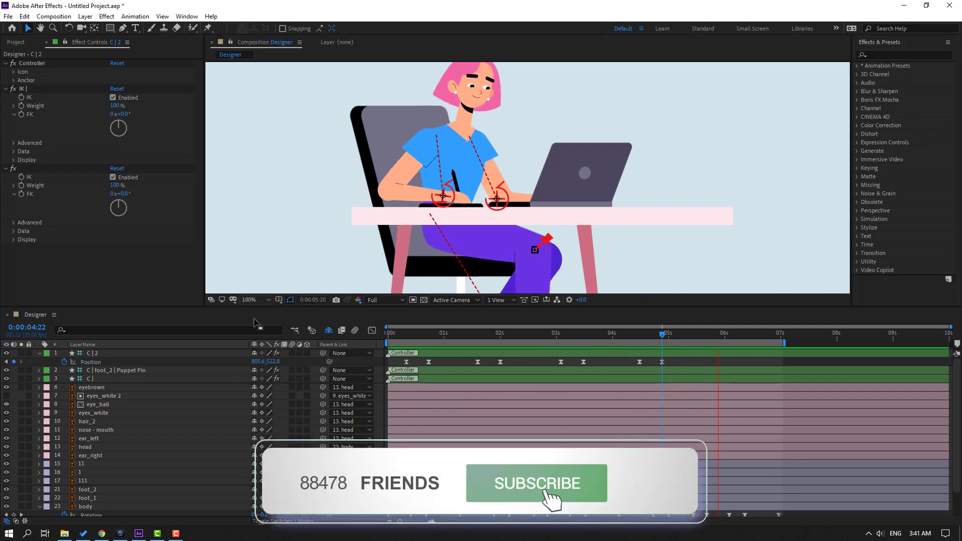
Fit the Designer composition in the viewer so the whole character, chair and desk show
key(shift+slash)
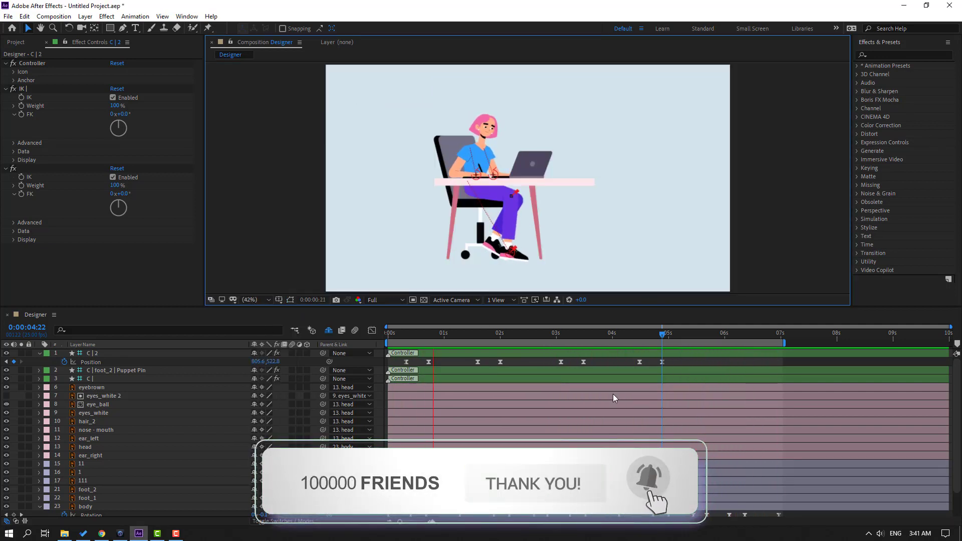